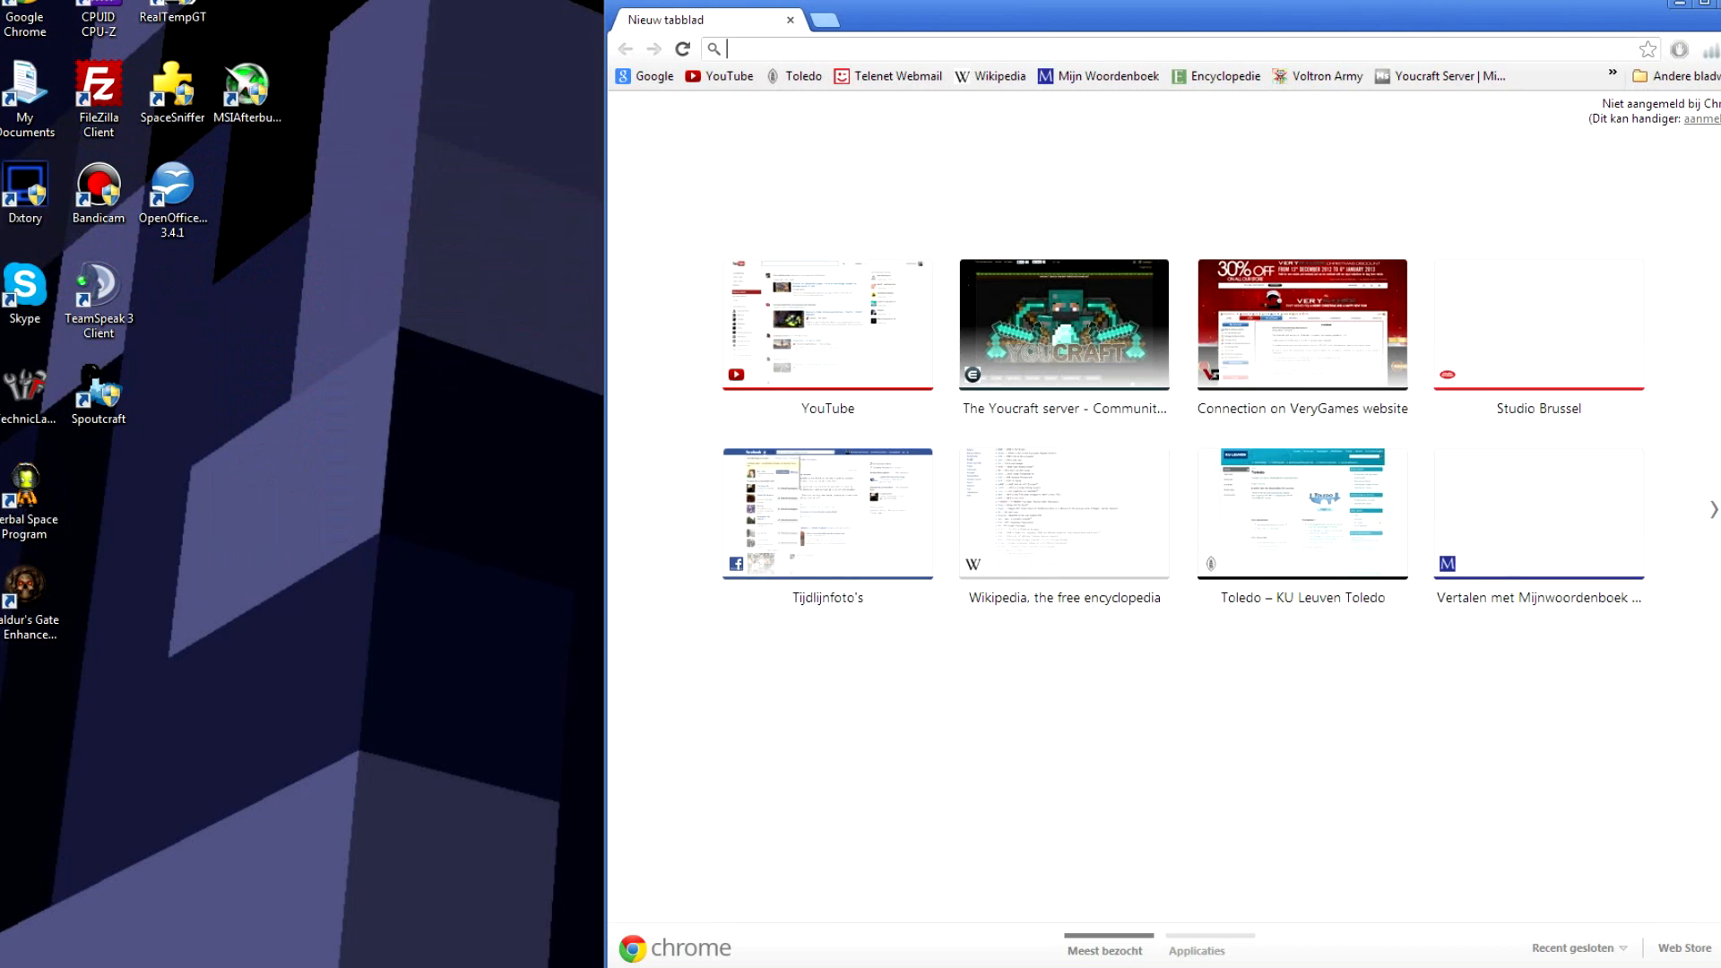
# Step: Move the newly opened Chrome window toward the centre of the screen
pyautogui.moveTo(860, 20); pyautogui.dragTo(742, 13)
# Step: Google 'hamachi' and open the official 'Download LogMeIn Hamachi' page
pyautogui.write('h')
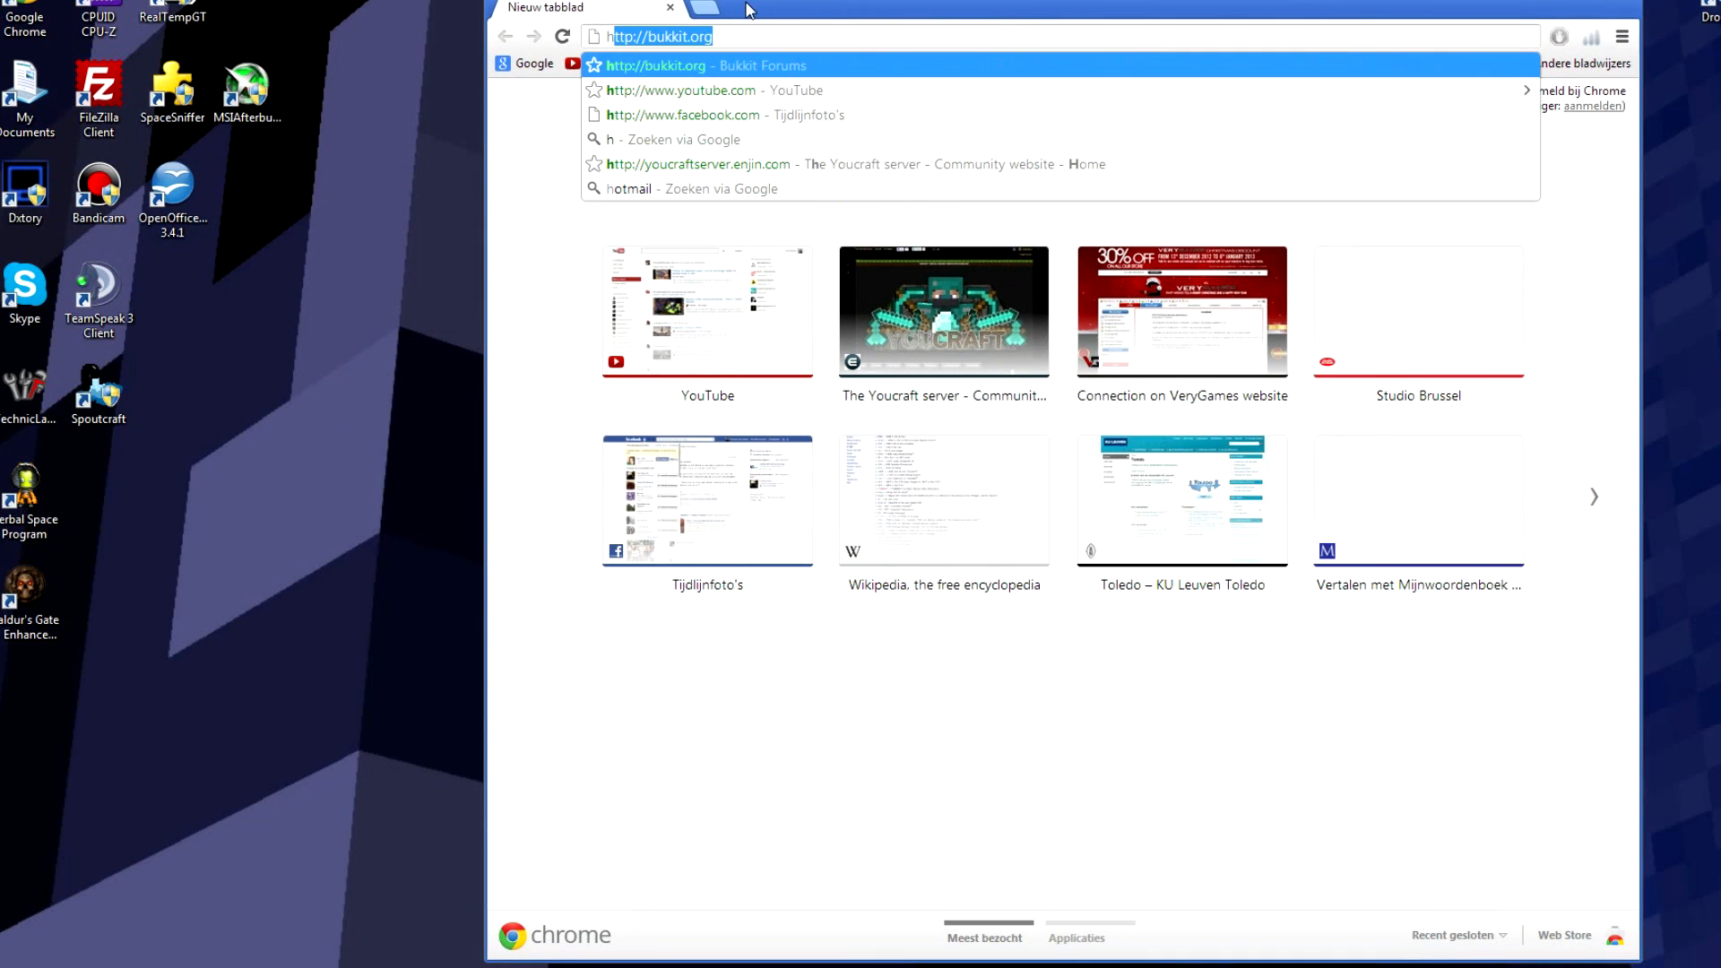
pyautogui.write('amachi')
pyautogui.press('Return')
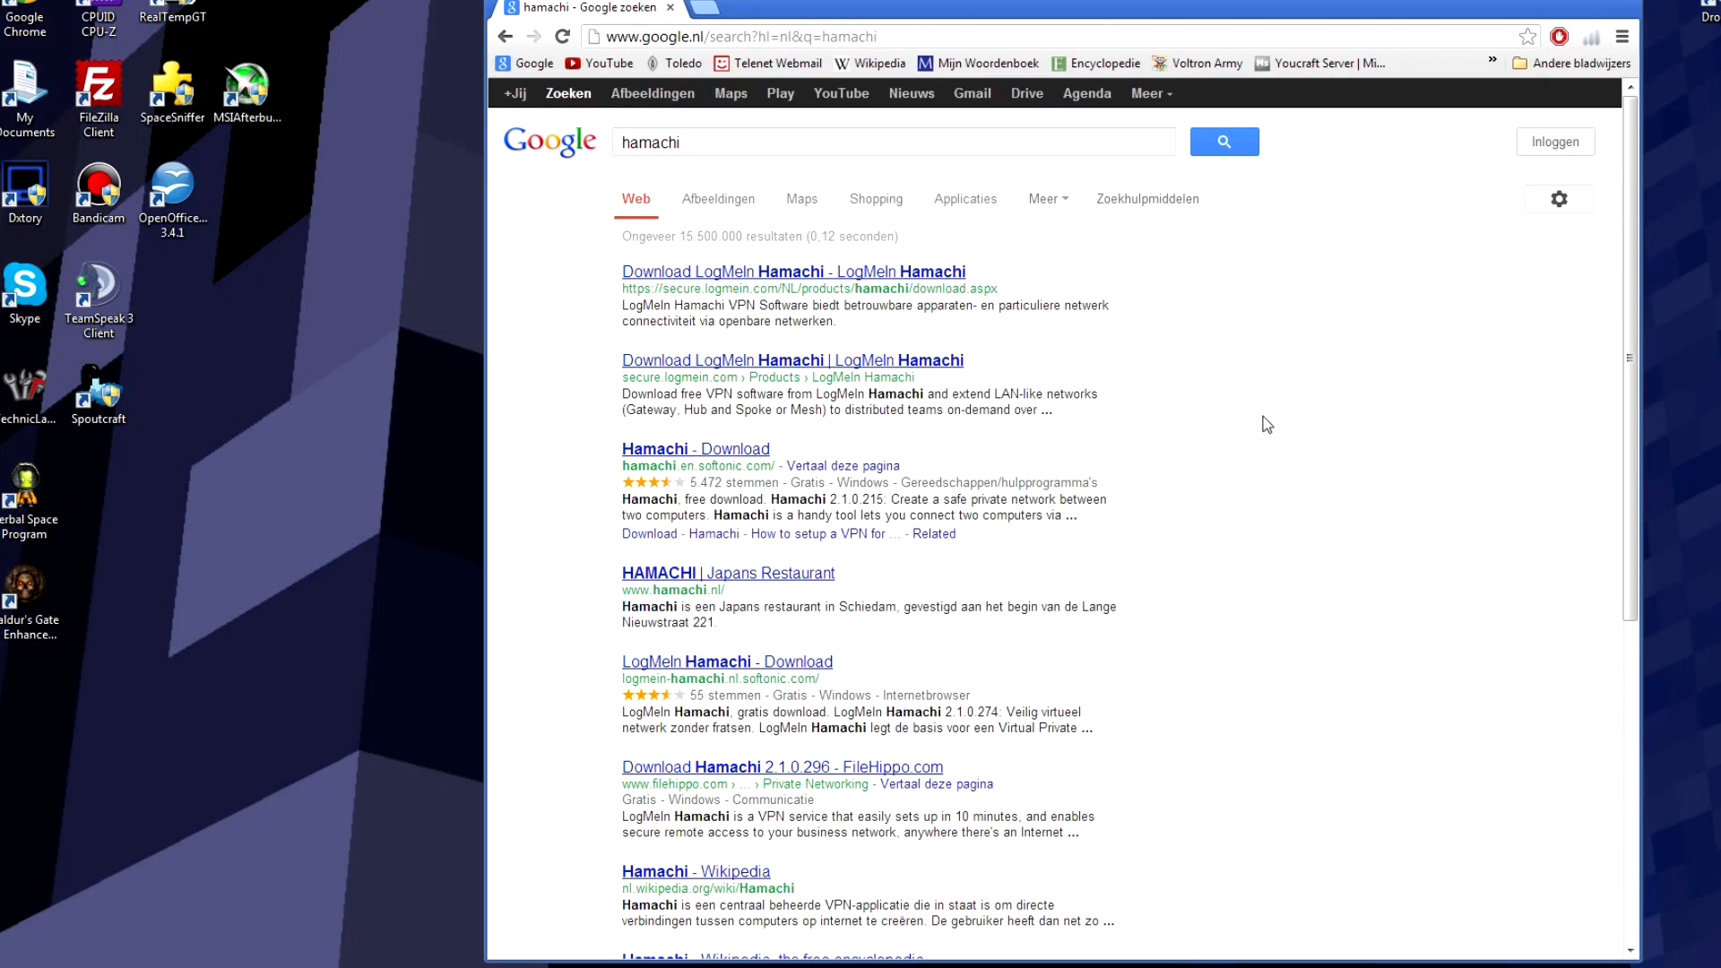
pyautogui.click(810, 278)
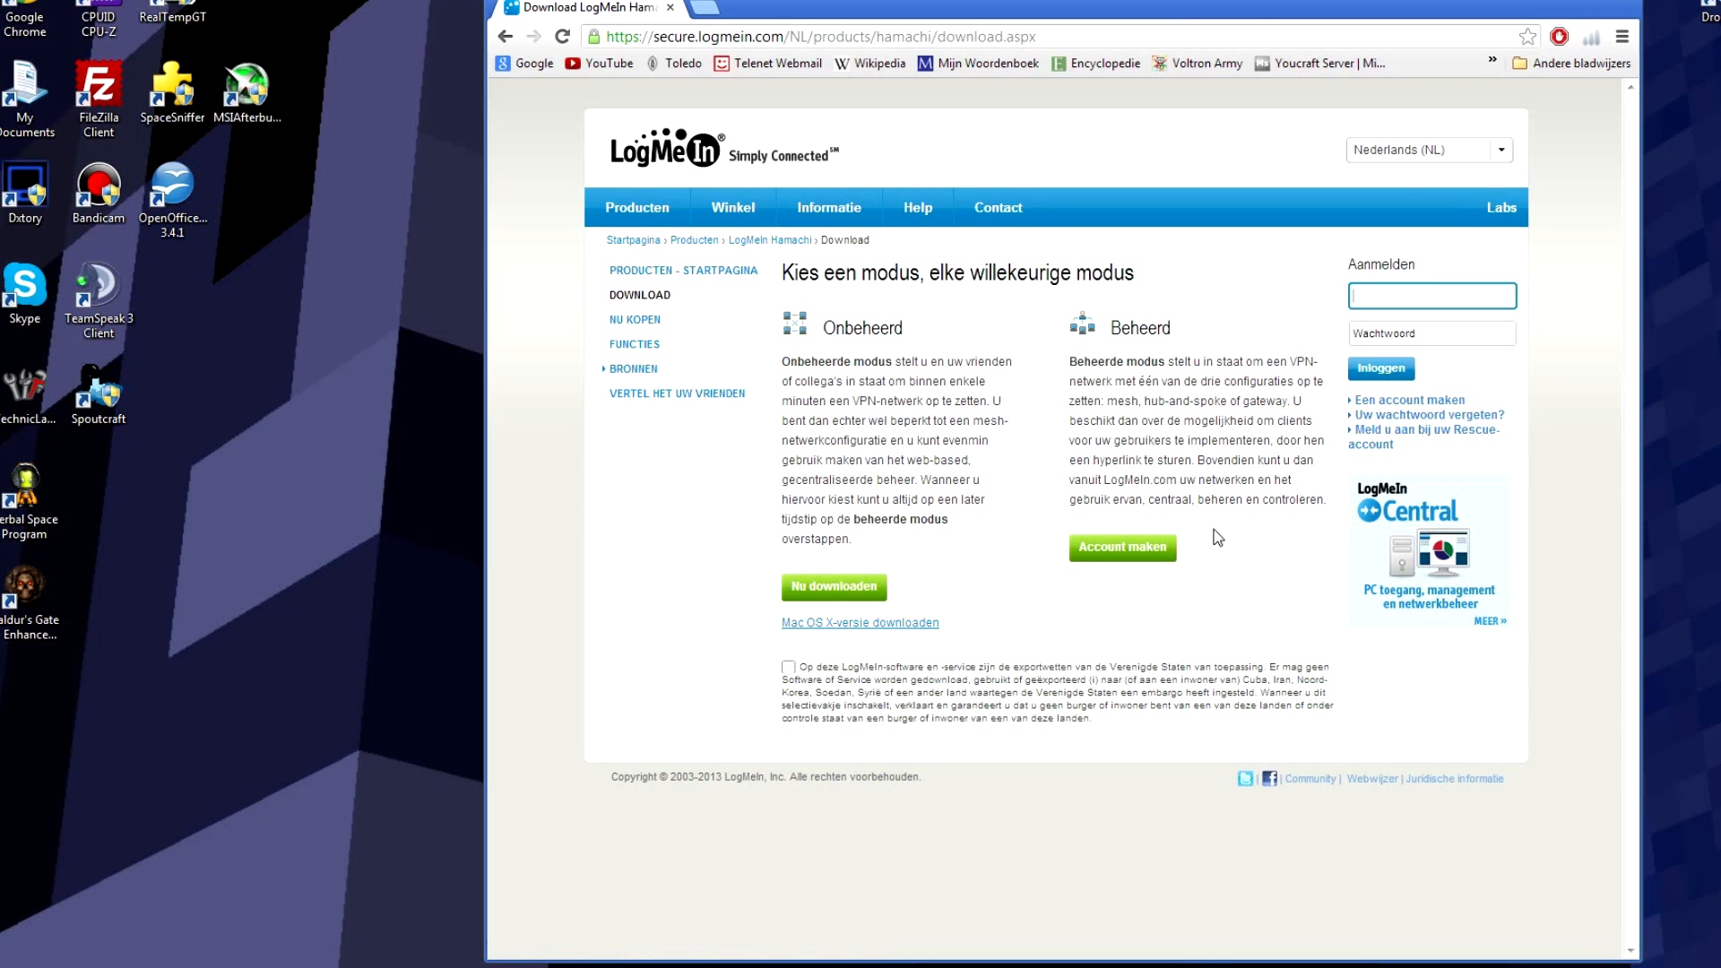
# Step: Switch the download page to English (United Kingdom) and accept the Conditions of Use
pyautogui.click(1416, 161)
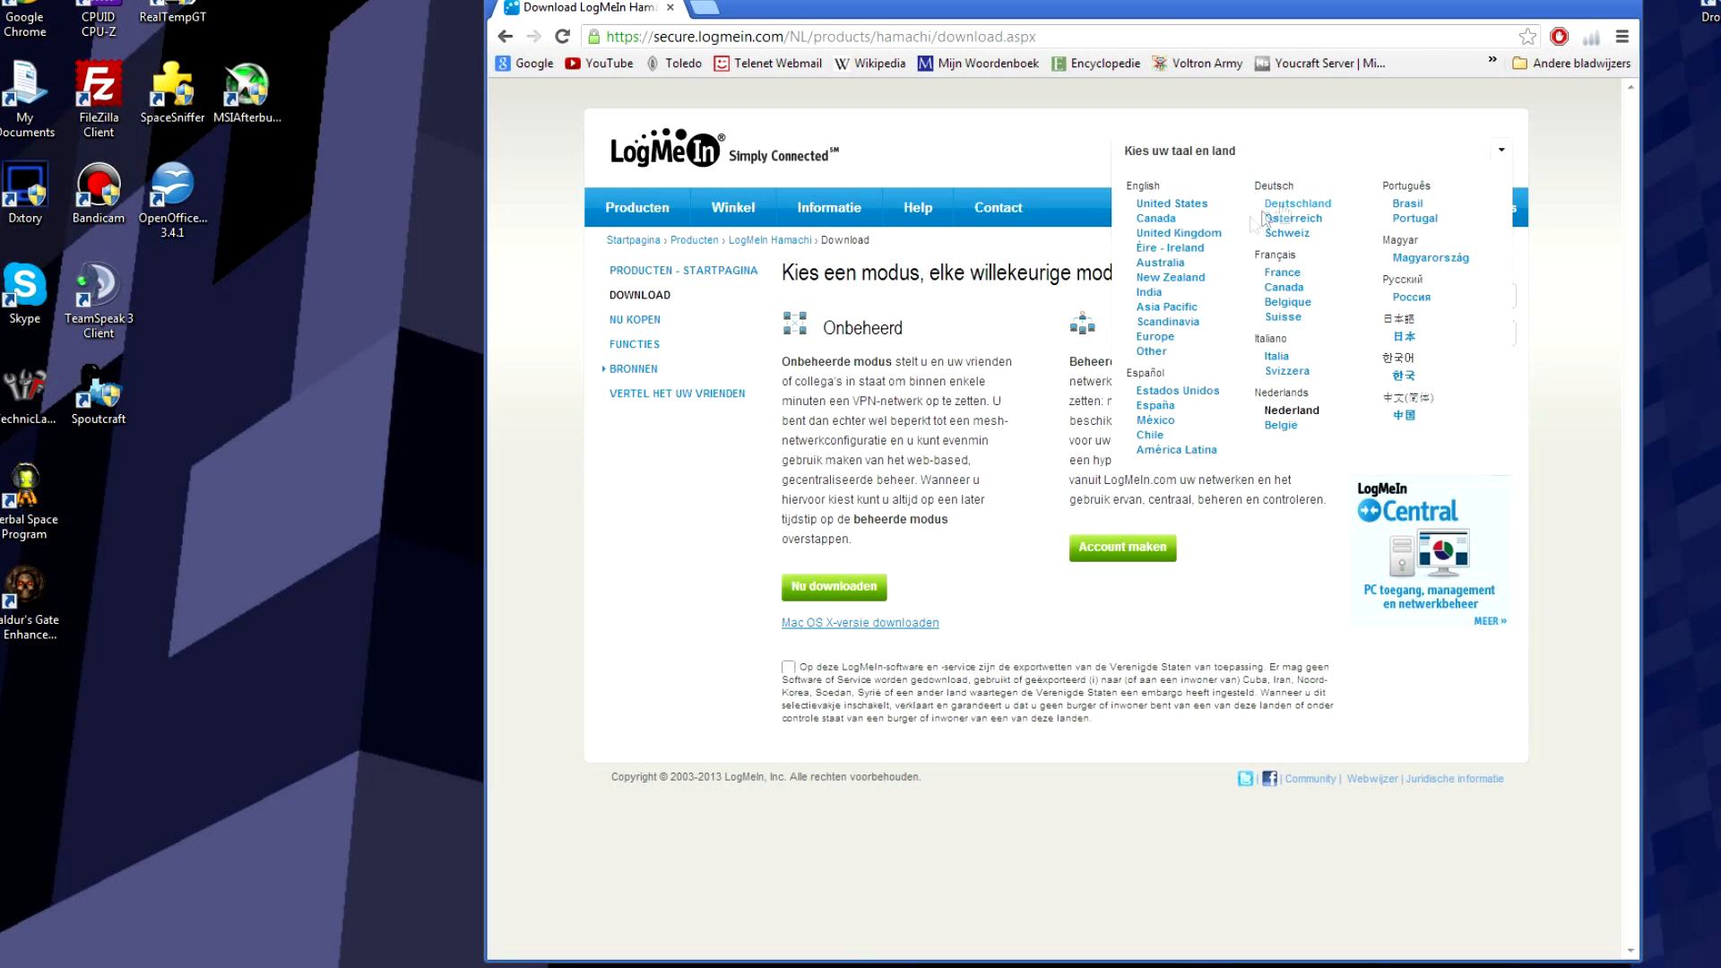
pyautogui.click(1210, 235)
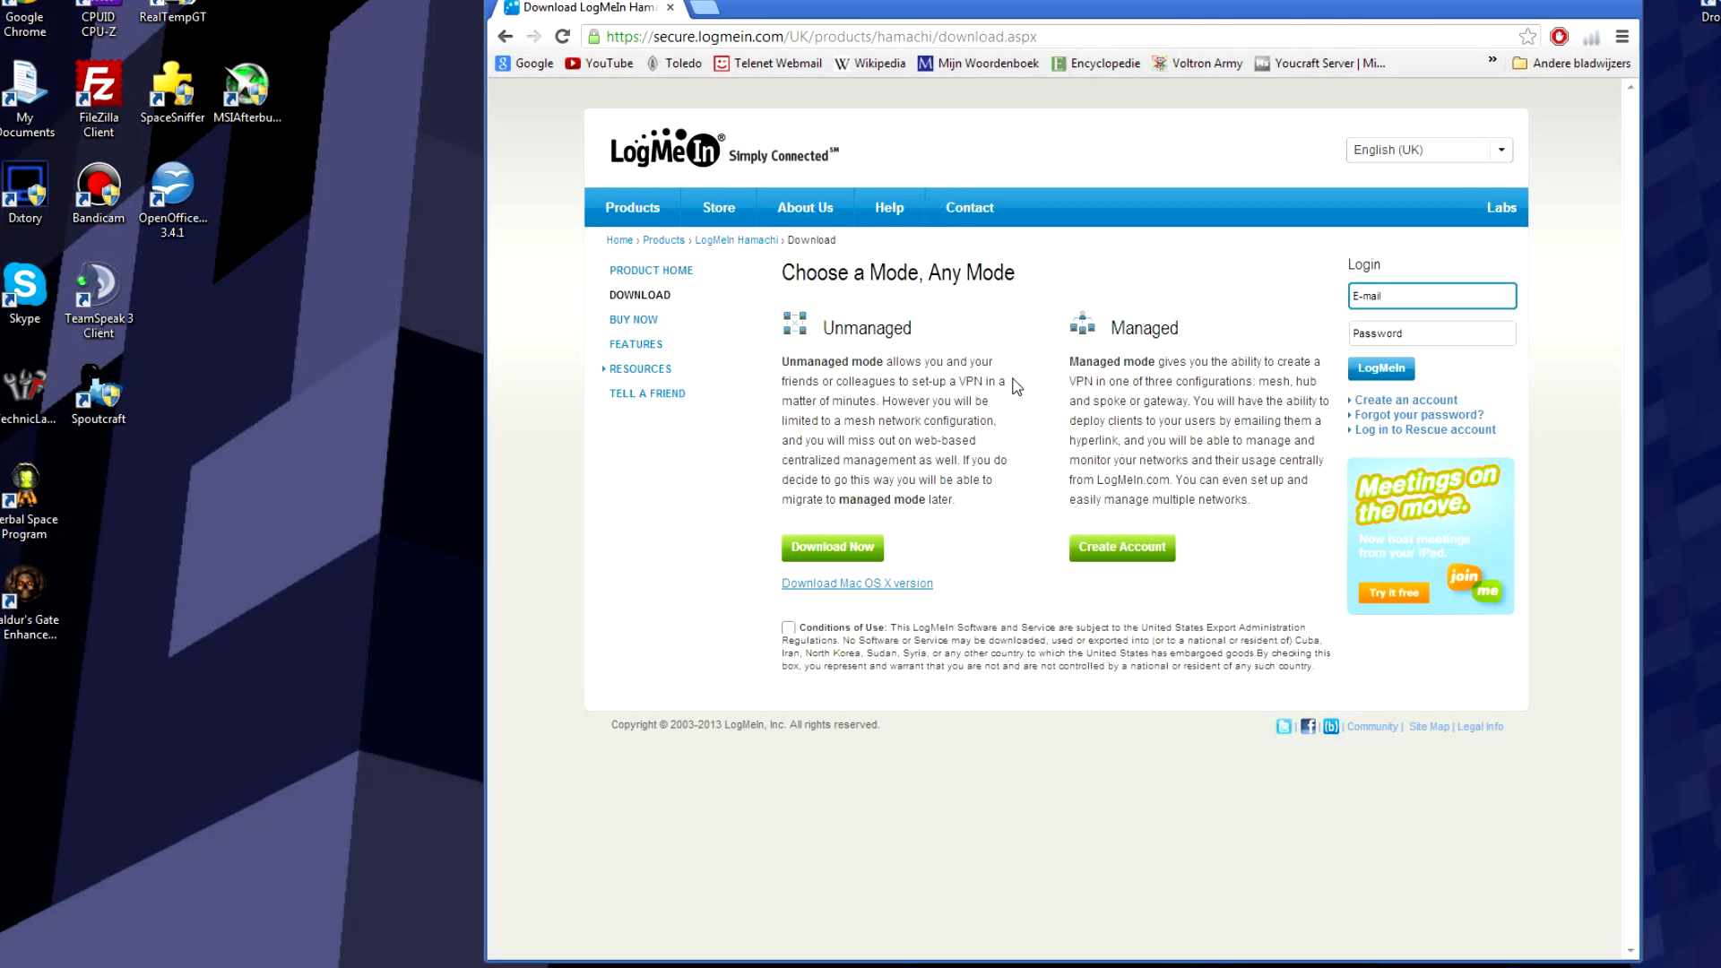
pyautogui.click(866, 549)
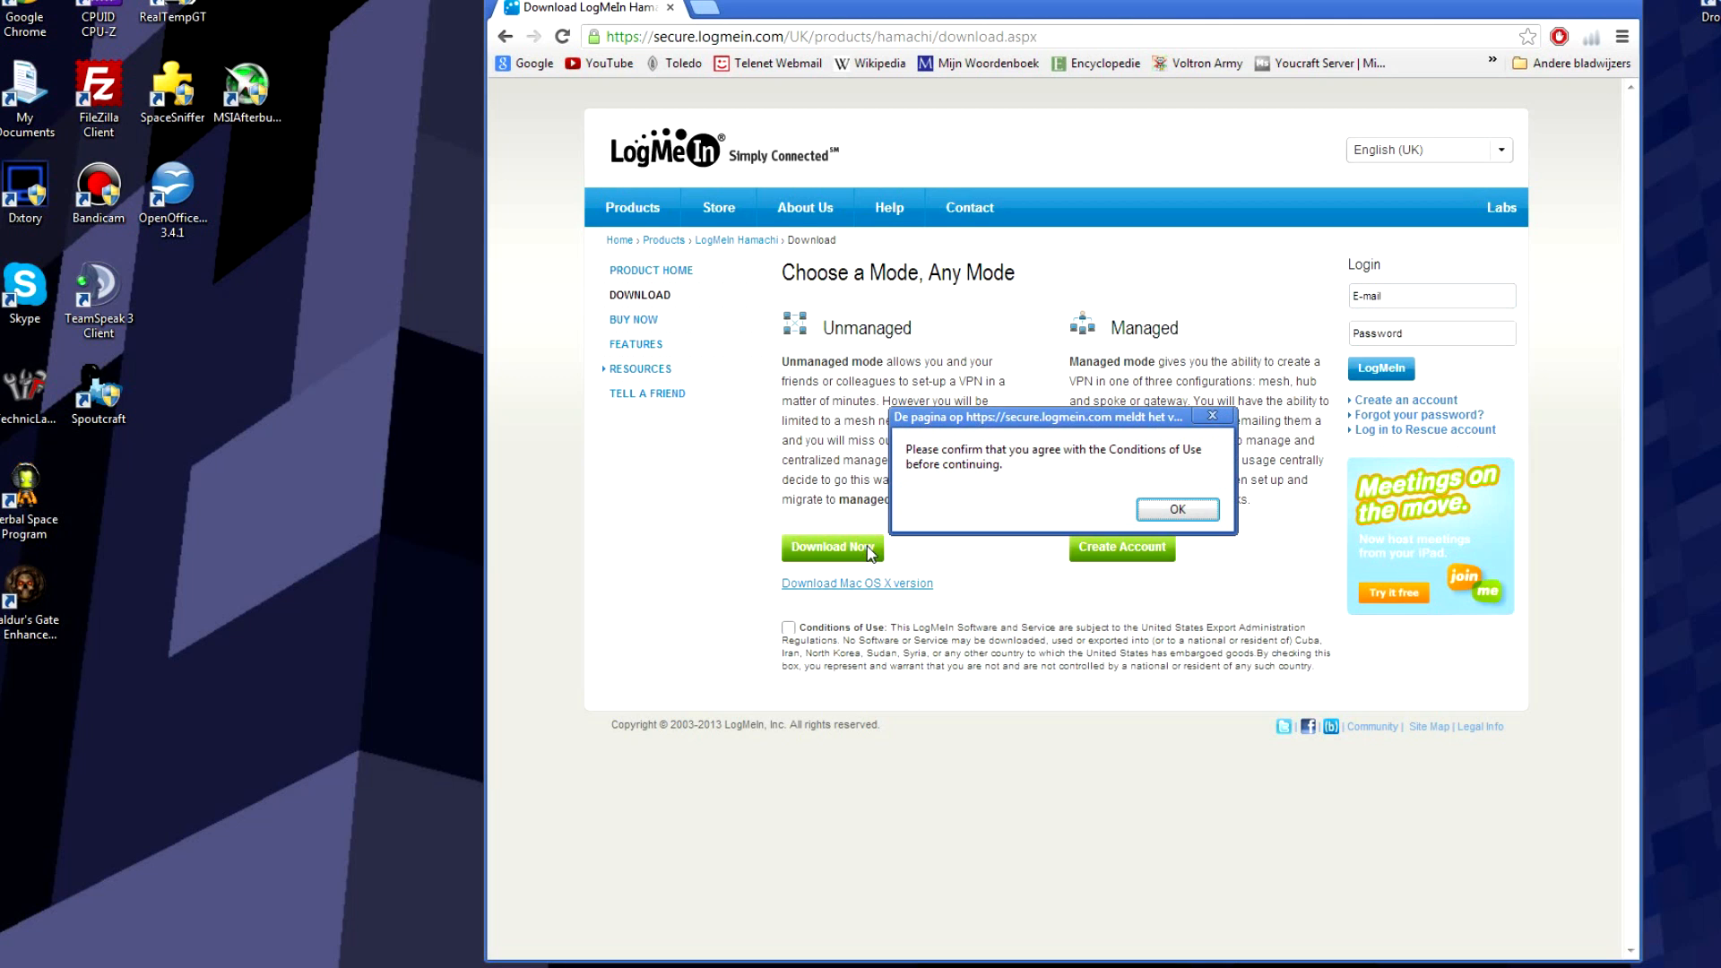
pyautogui.click(1163, 511)
pyautogui.click(833, 630)
# Step: Start the Hamachi installer download, cancel saving it, and place Hamachi beside the browser
pyautogui.click(841, 565)
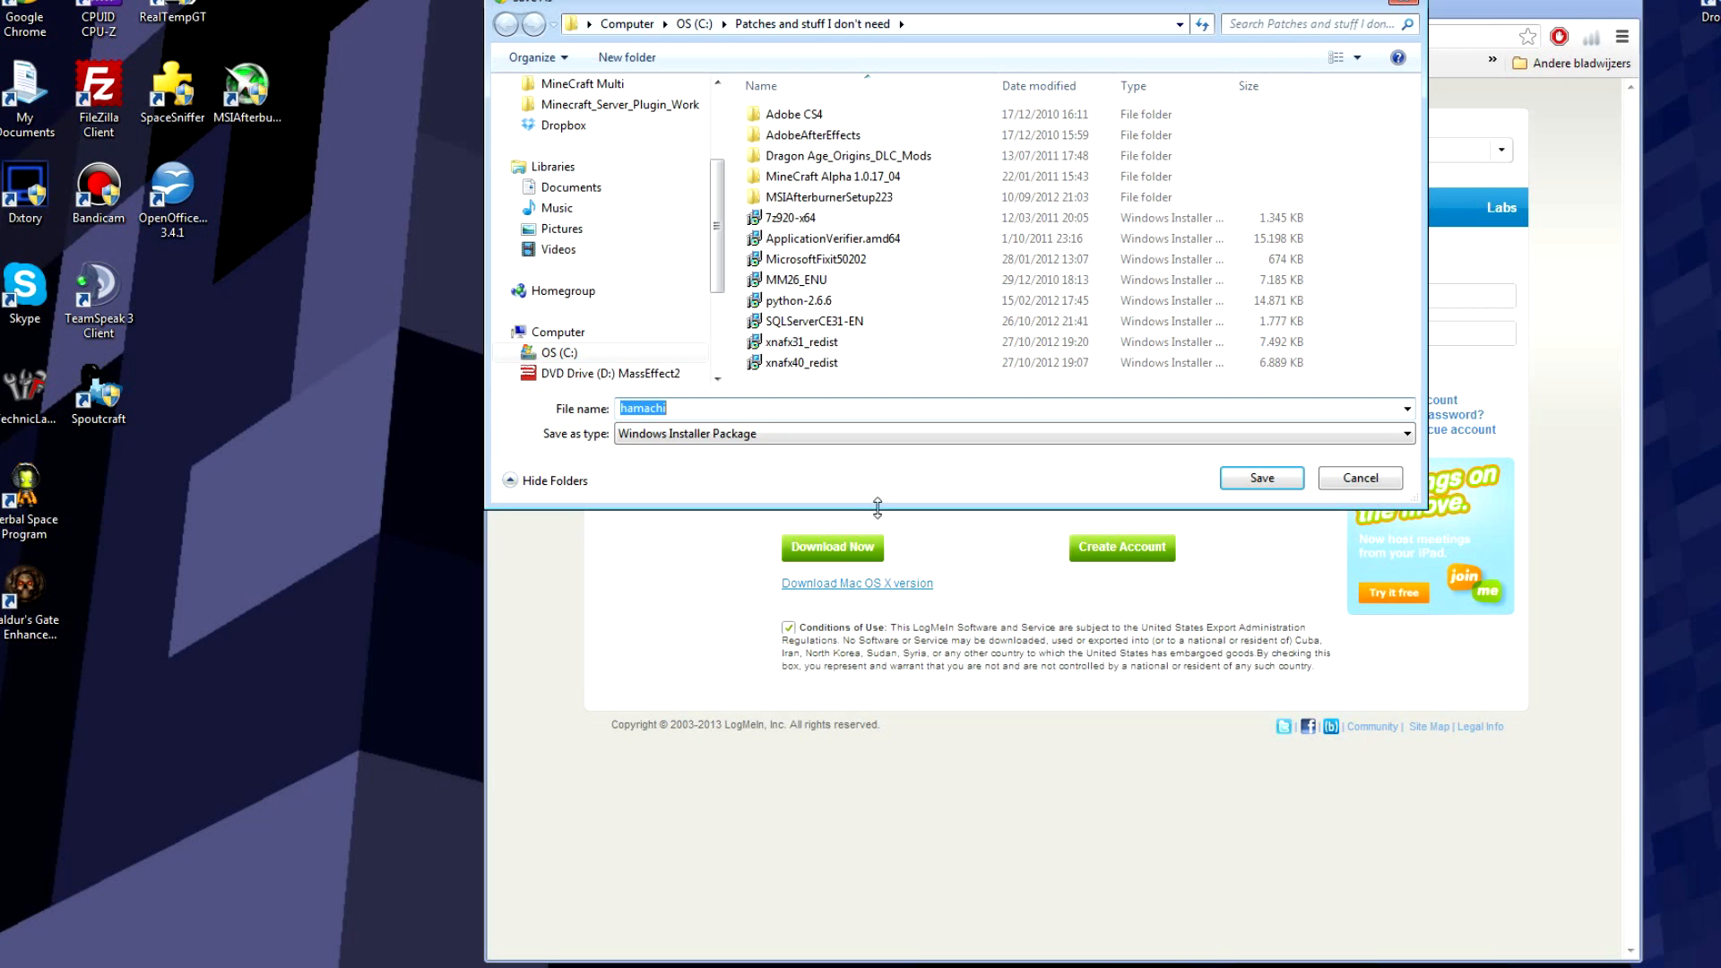
pyautogui.click(1361, 479)
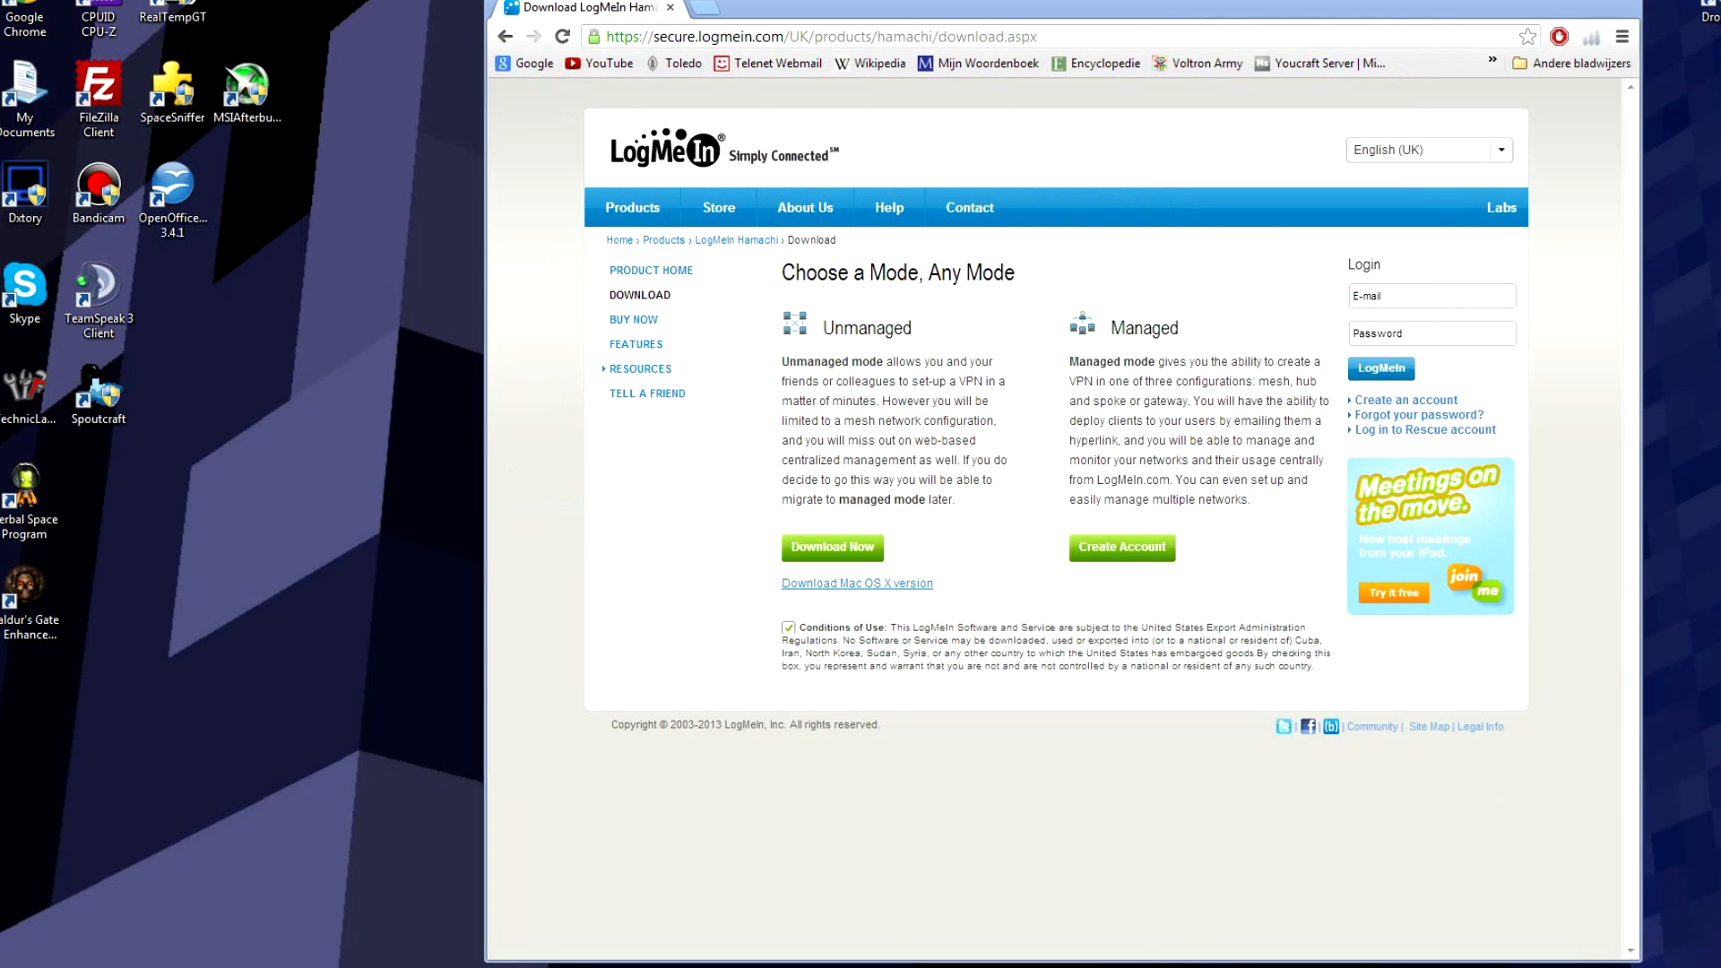
pyautogui.moveTo(209, 217); pyautogui.dragTo(519, 291)
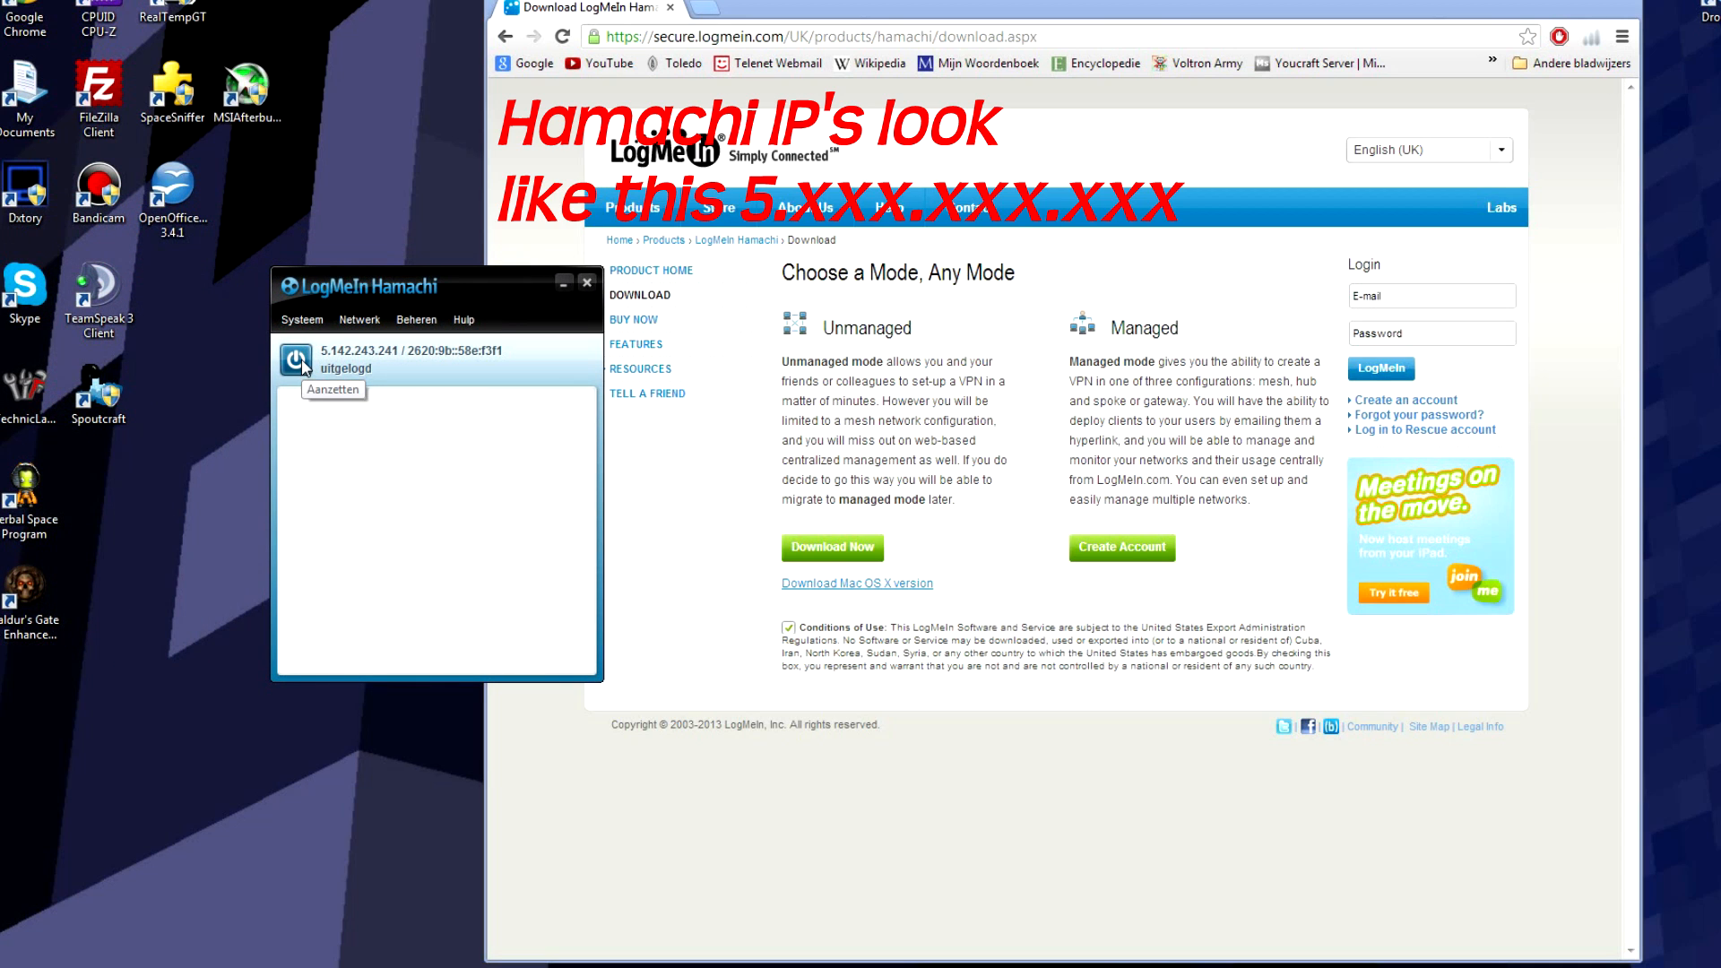
# Step: Review Hamachi's create/join network options, close Hamachi, and return to the Google home page
pyautogui.click(360, 319)
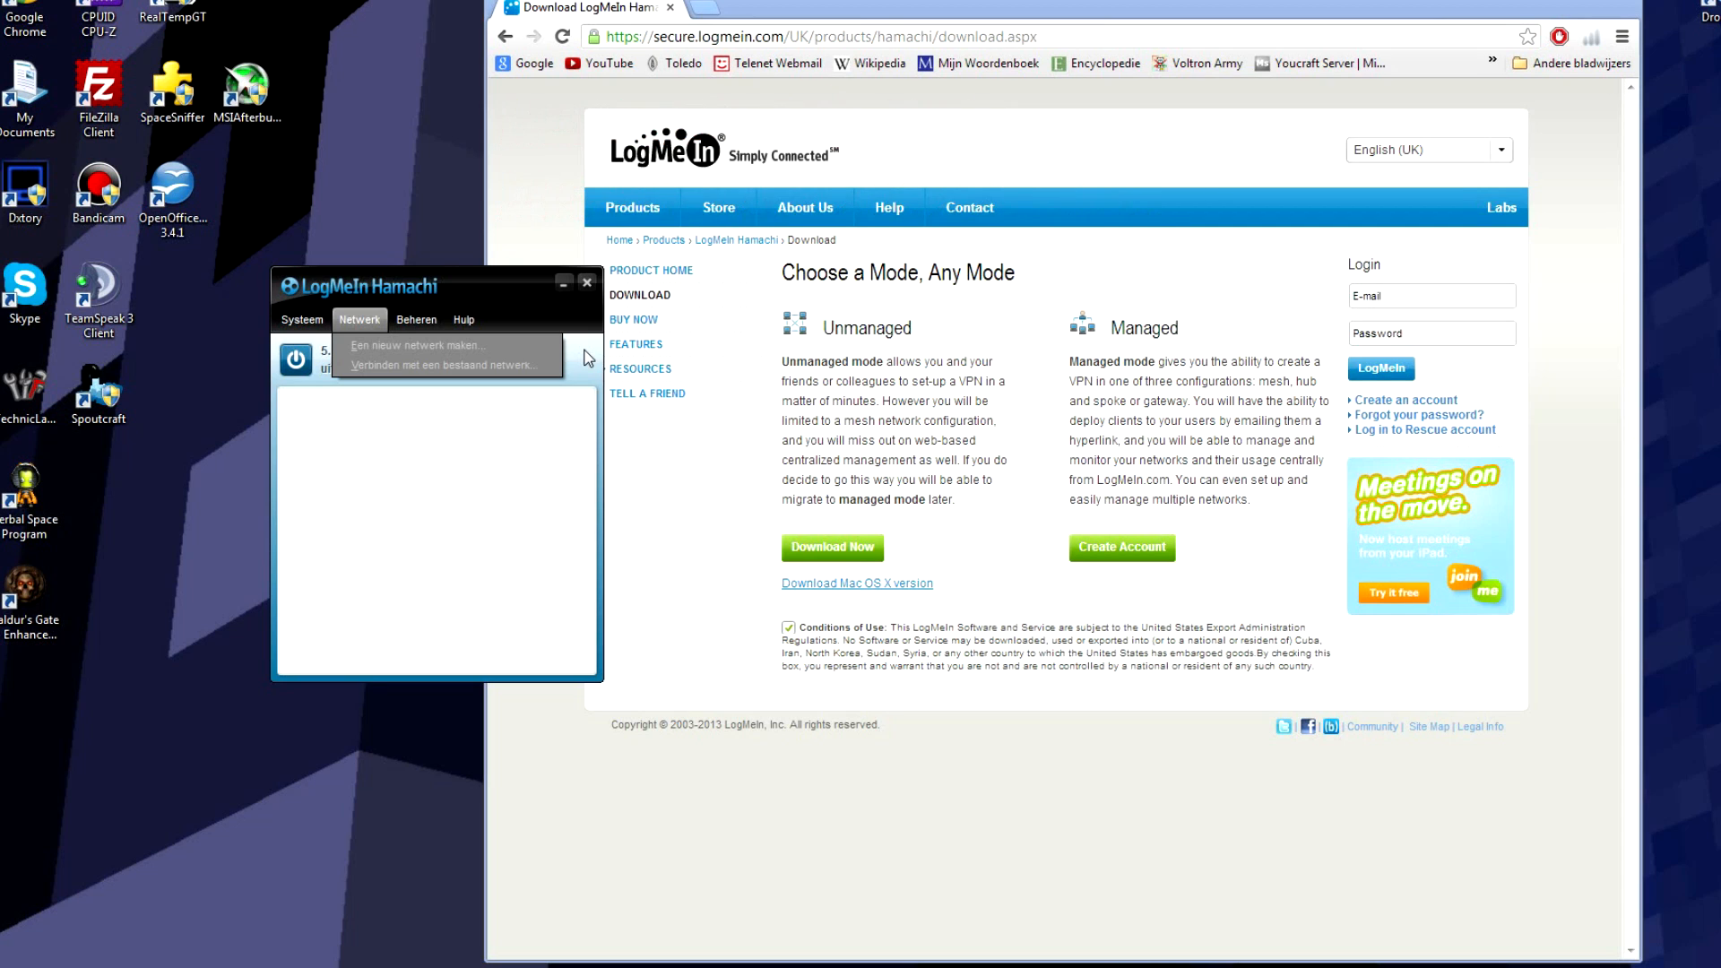
pyautogui.click(584, 352)
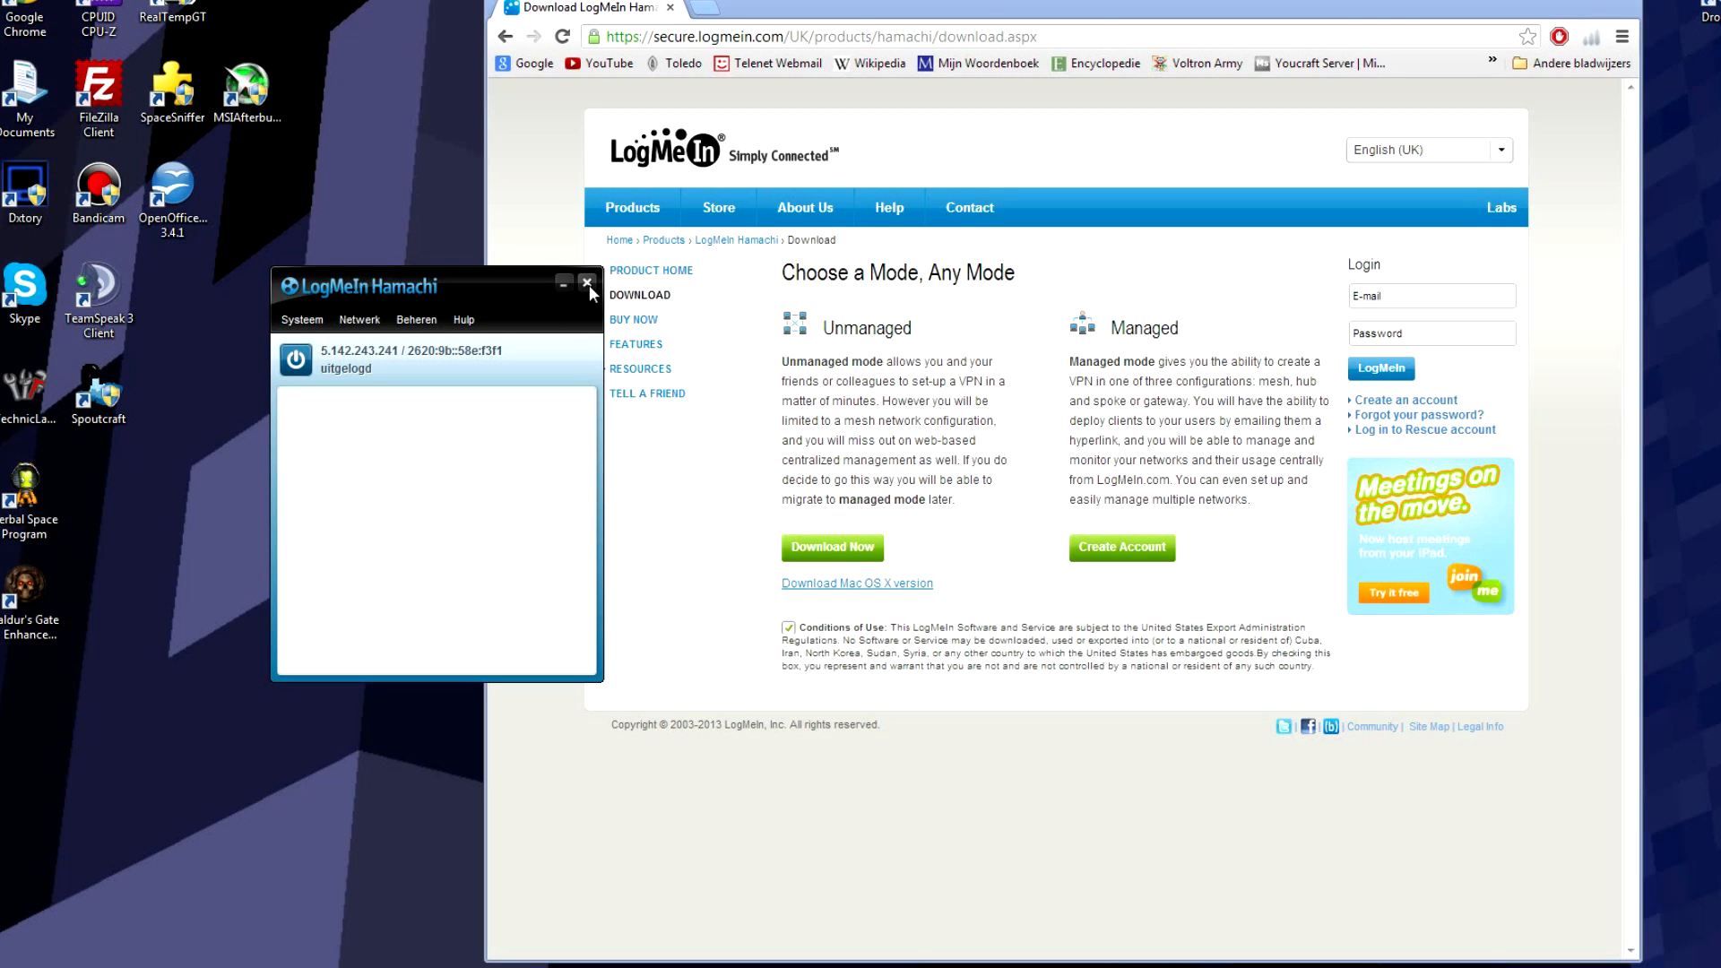
pyautogui.click(589, 284)
pyautogui.click(589, 285)
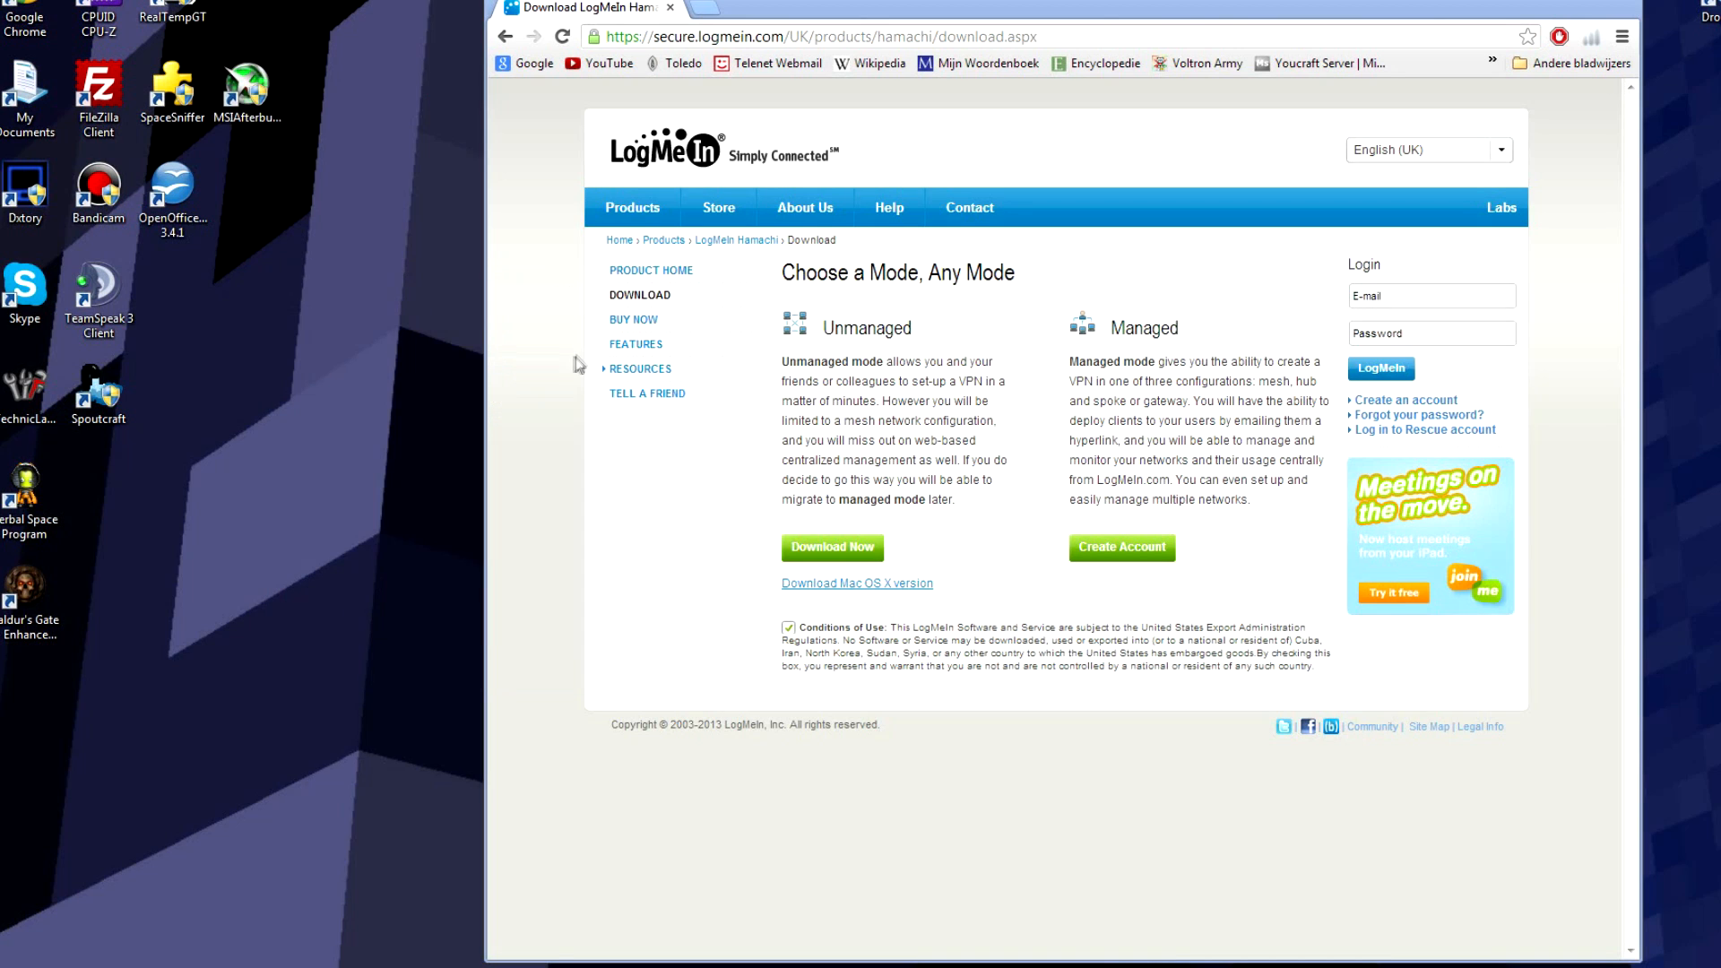
pyautogui.click(529, 62)
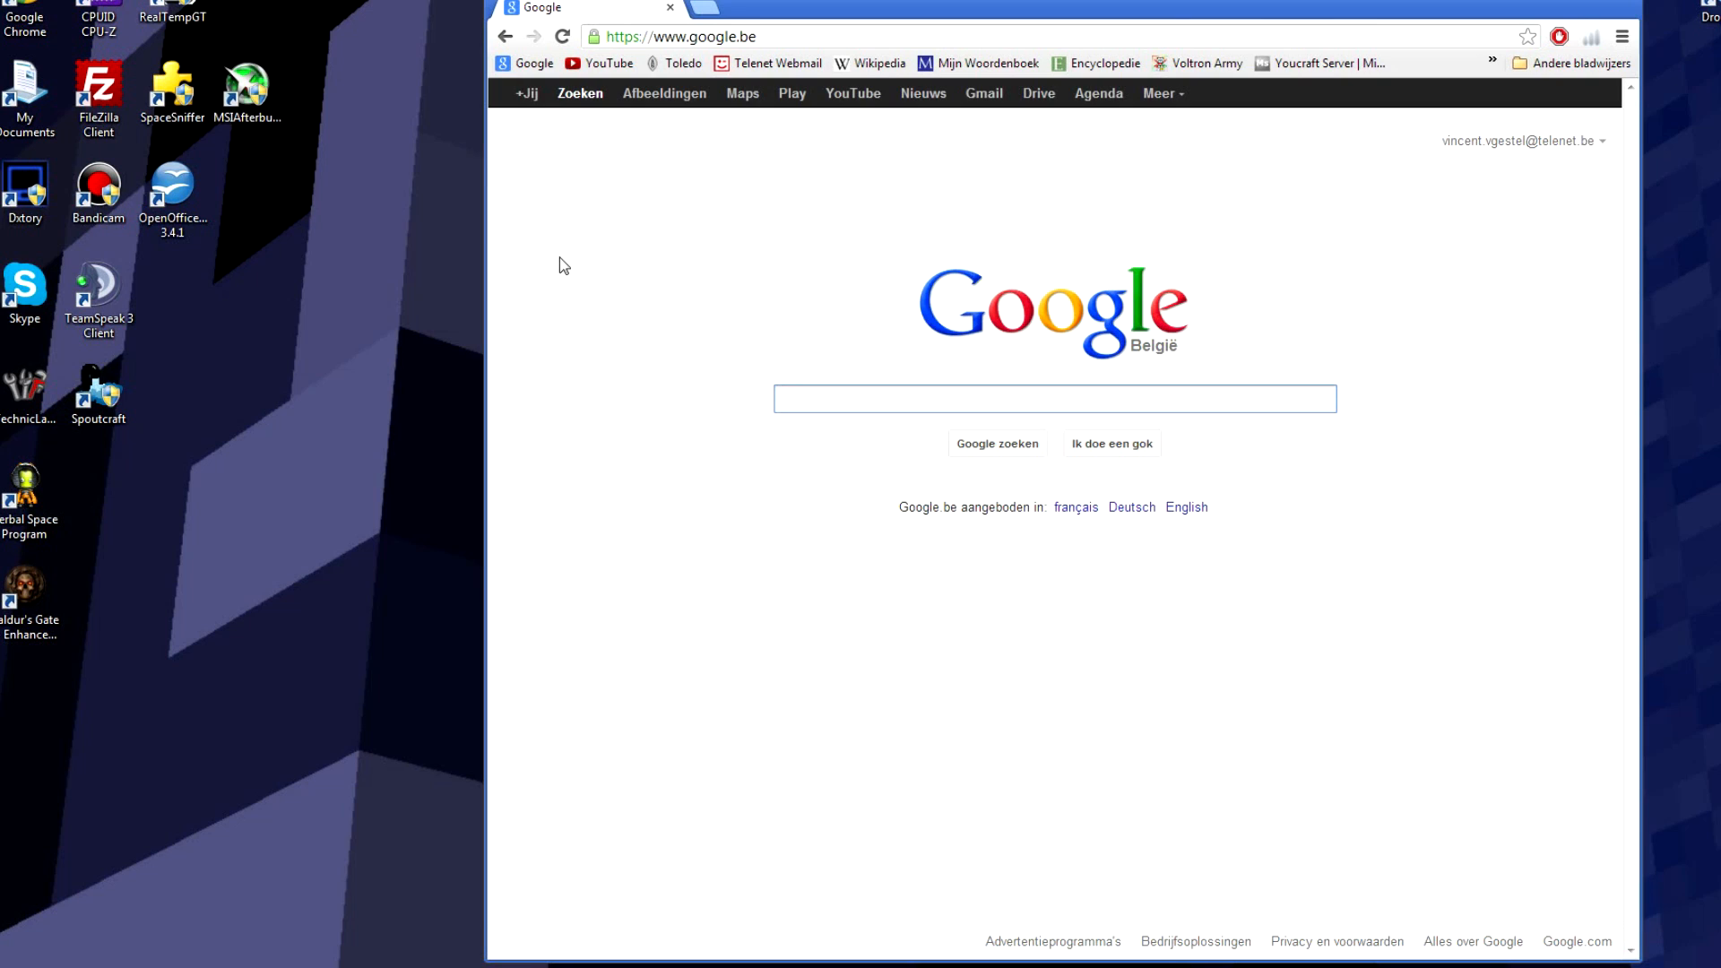
# Step: Load 192.168.0.1 in the address bar to reach the D-Link DIR-501 login page
pyautogui.write('1')
pyautogui.press('BackSpace')
pyautogui.hotkey('ctrl', 'l')
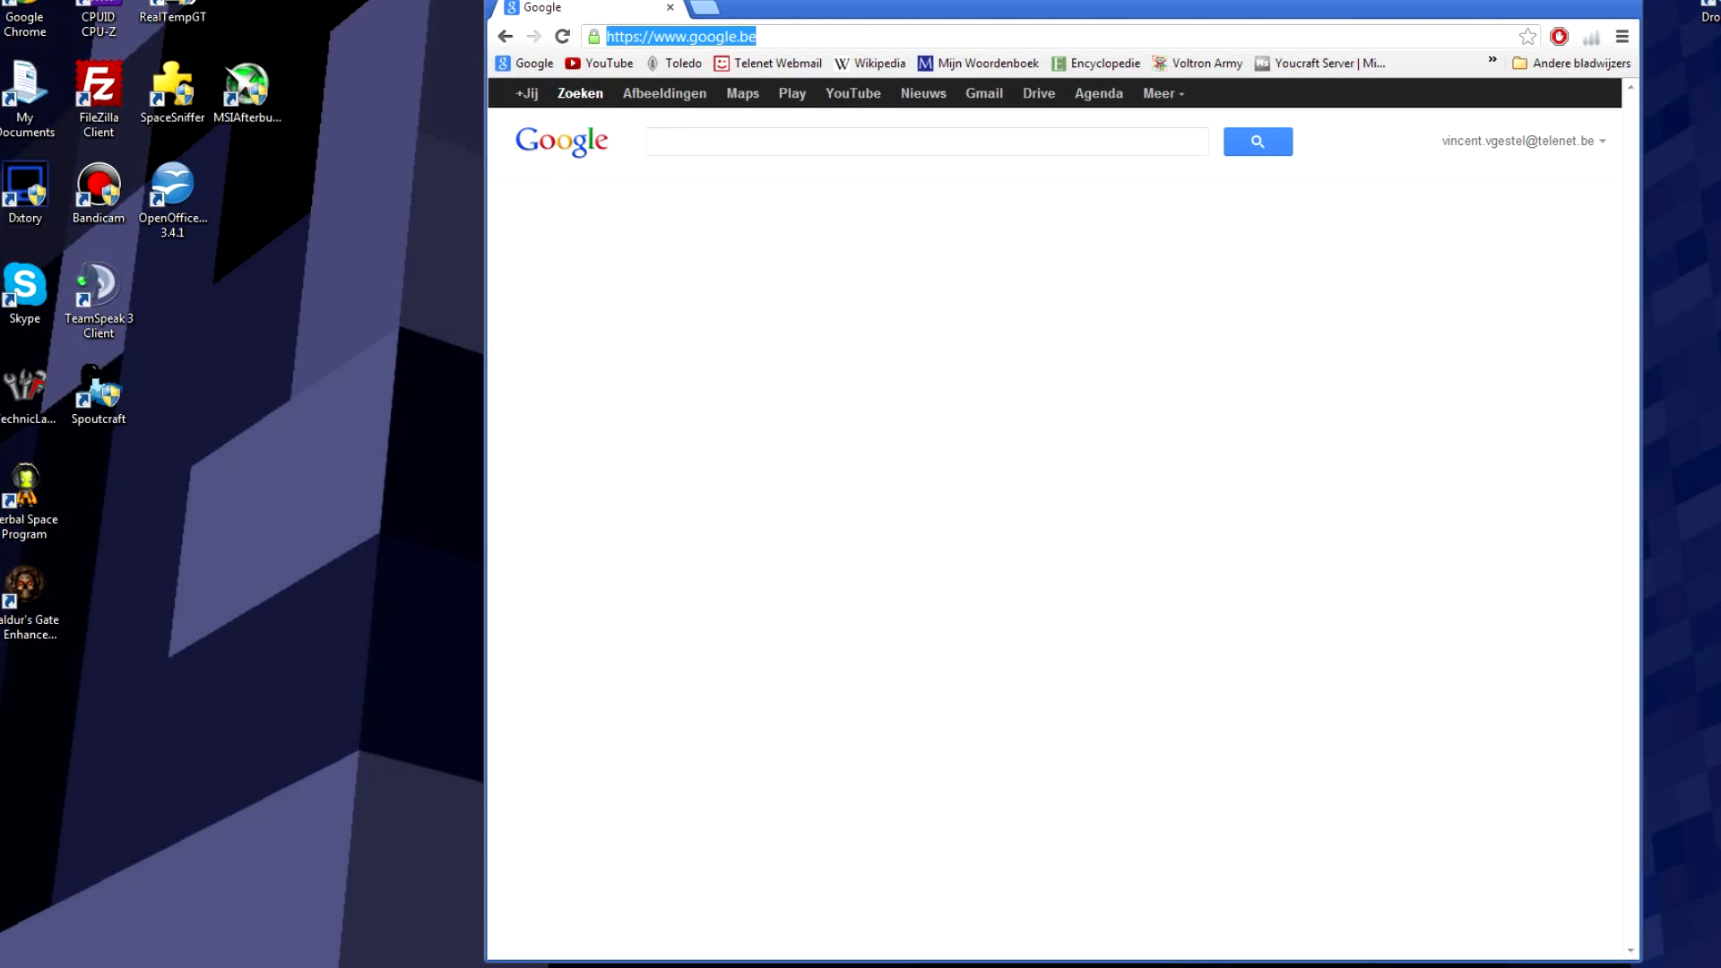
pyautogui.write('192.168.0.1')
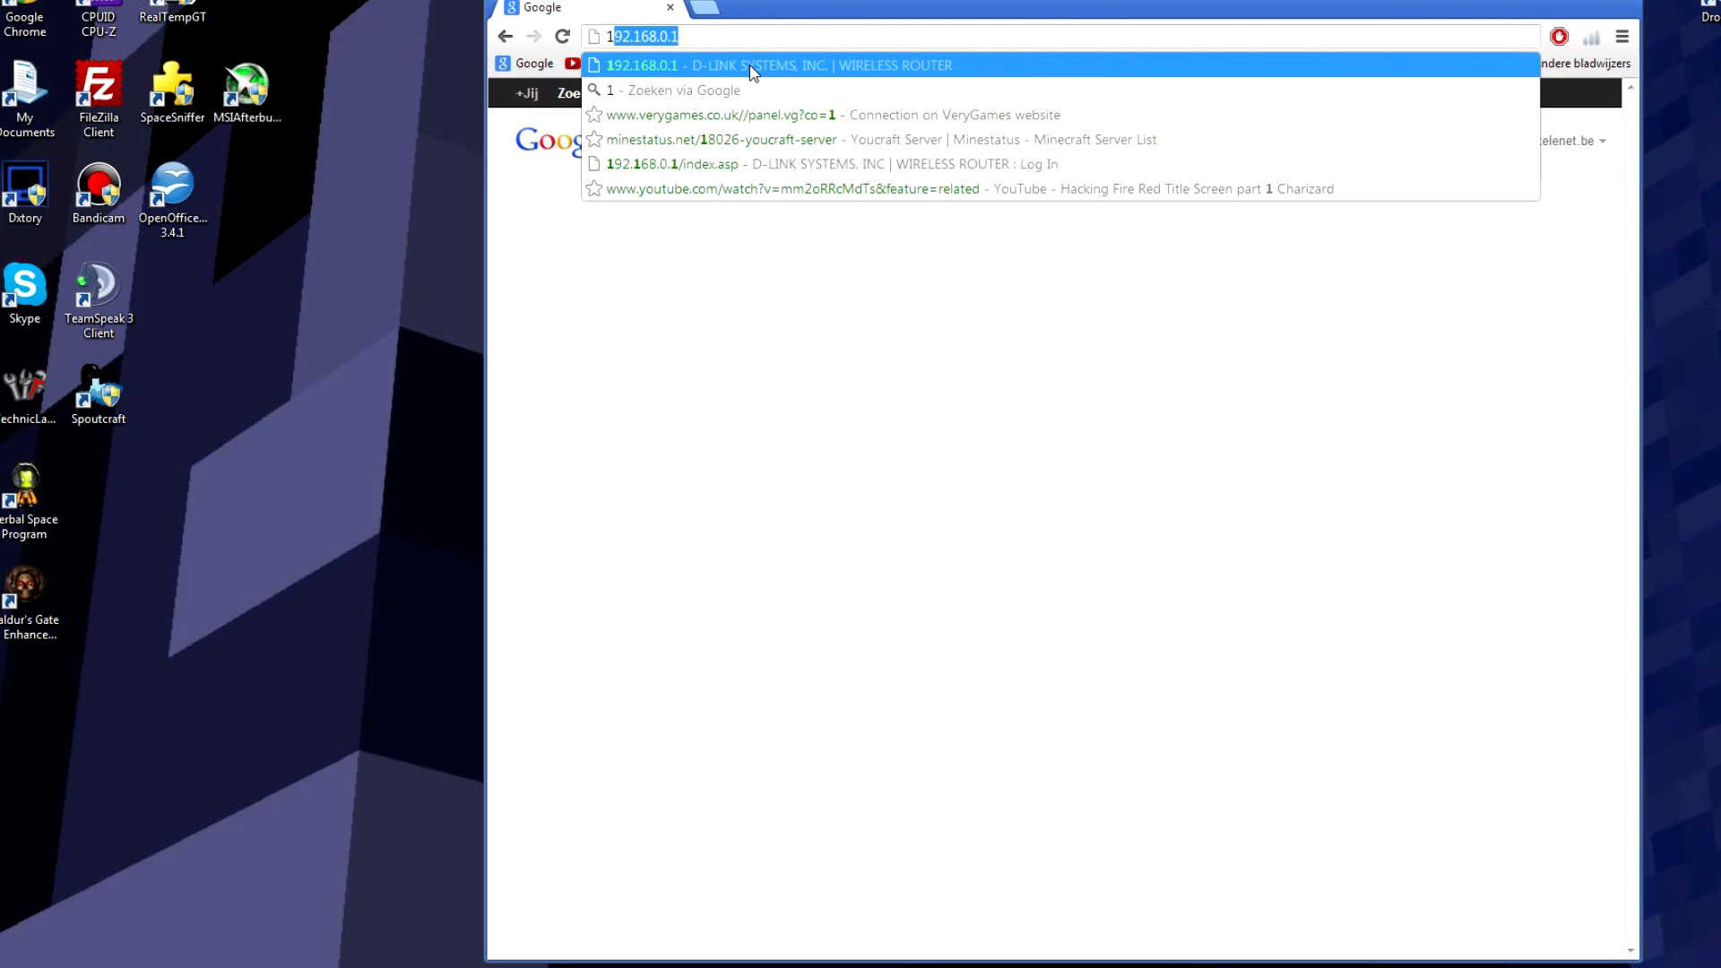
pyautogui.click(622, 36)
pyautogui.doubleClick(662, 36)
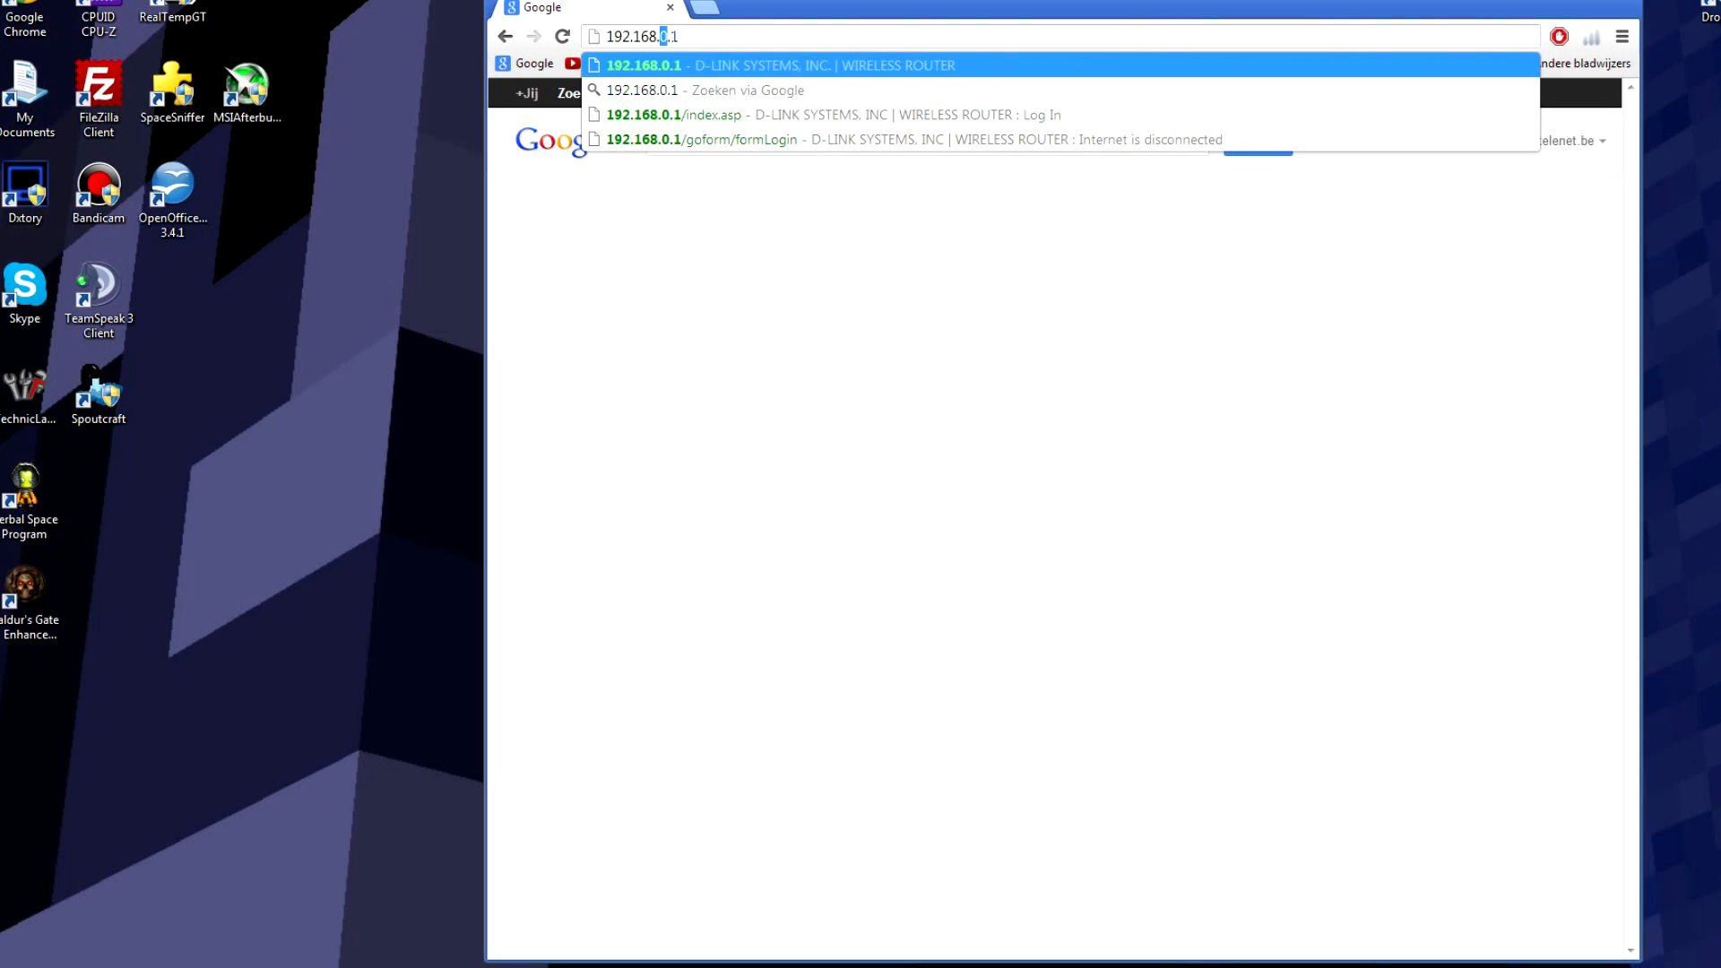
pyautogui.write('1')
pyautogui.press('BackSpace')
pyautogui.write('0')
pyautogui.press('Return')
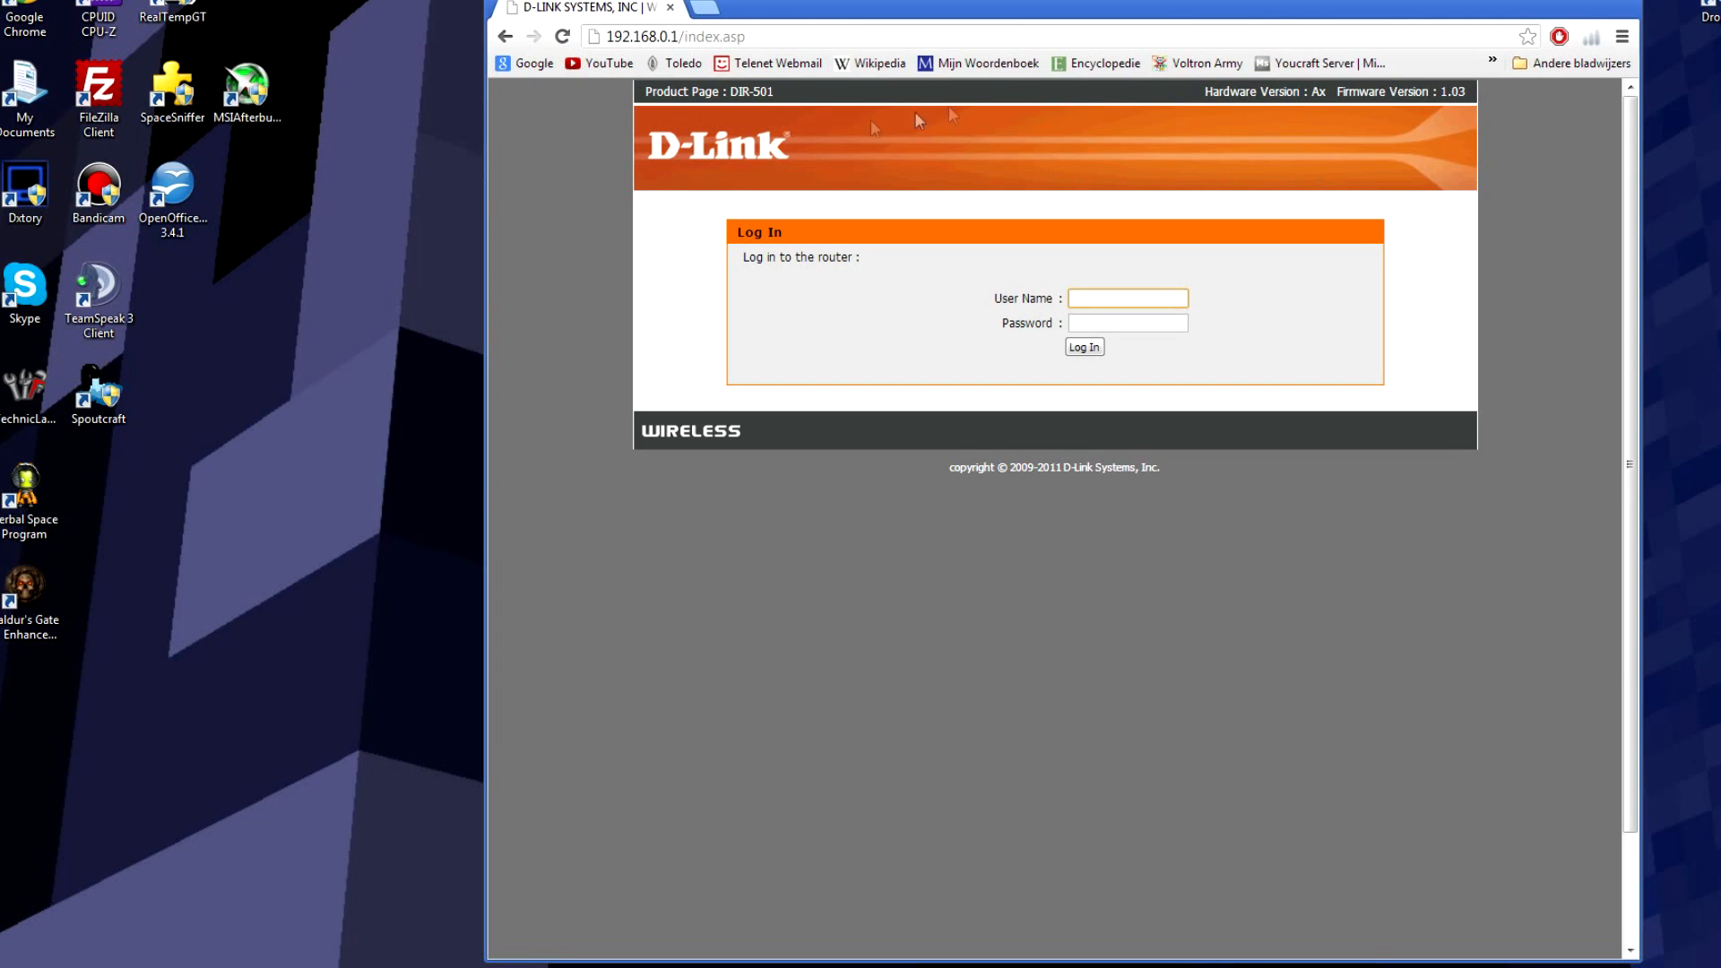
pyautogui.click(1328, 575)
# Step: Enter the administrator user name and the router password on the D-Link login form
pyautogui.click(1128, 298)
pyautogui.write('admin')
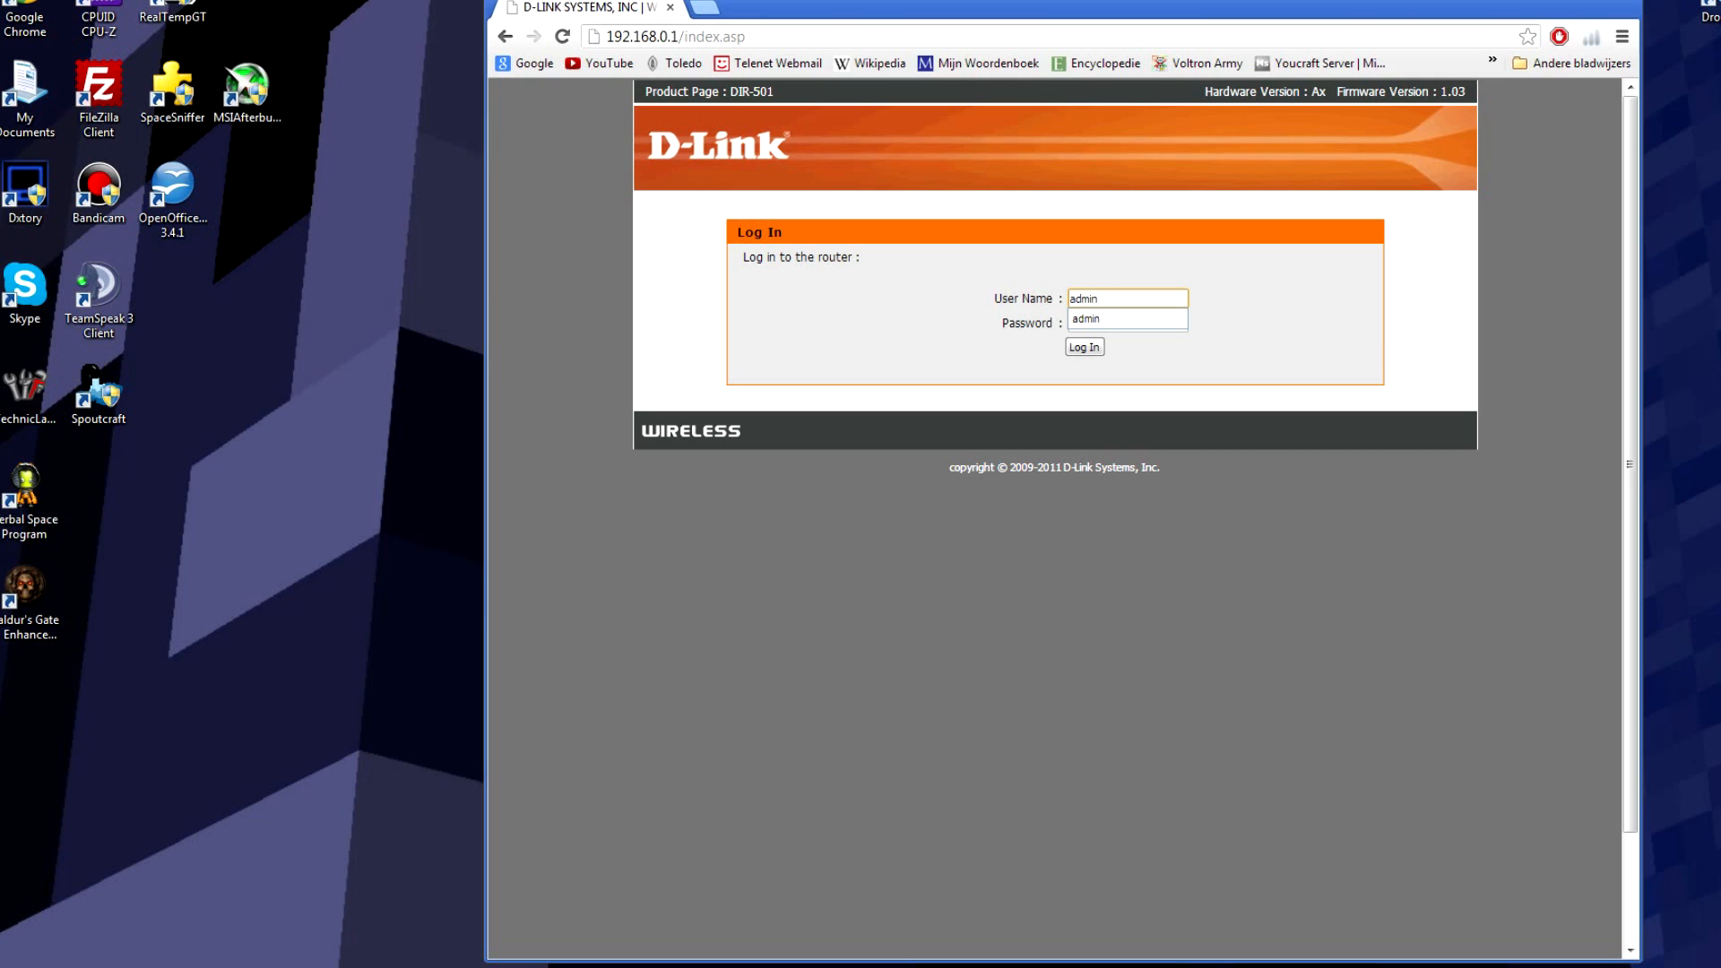
pyautogui.click(1201, 308)
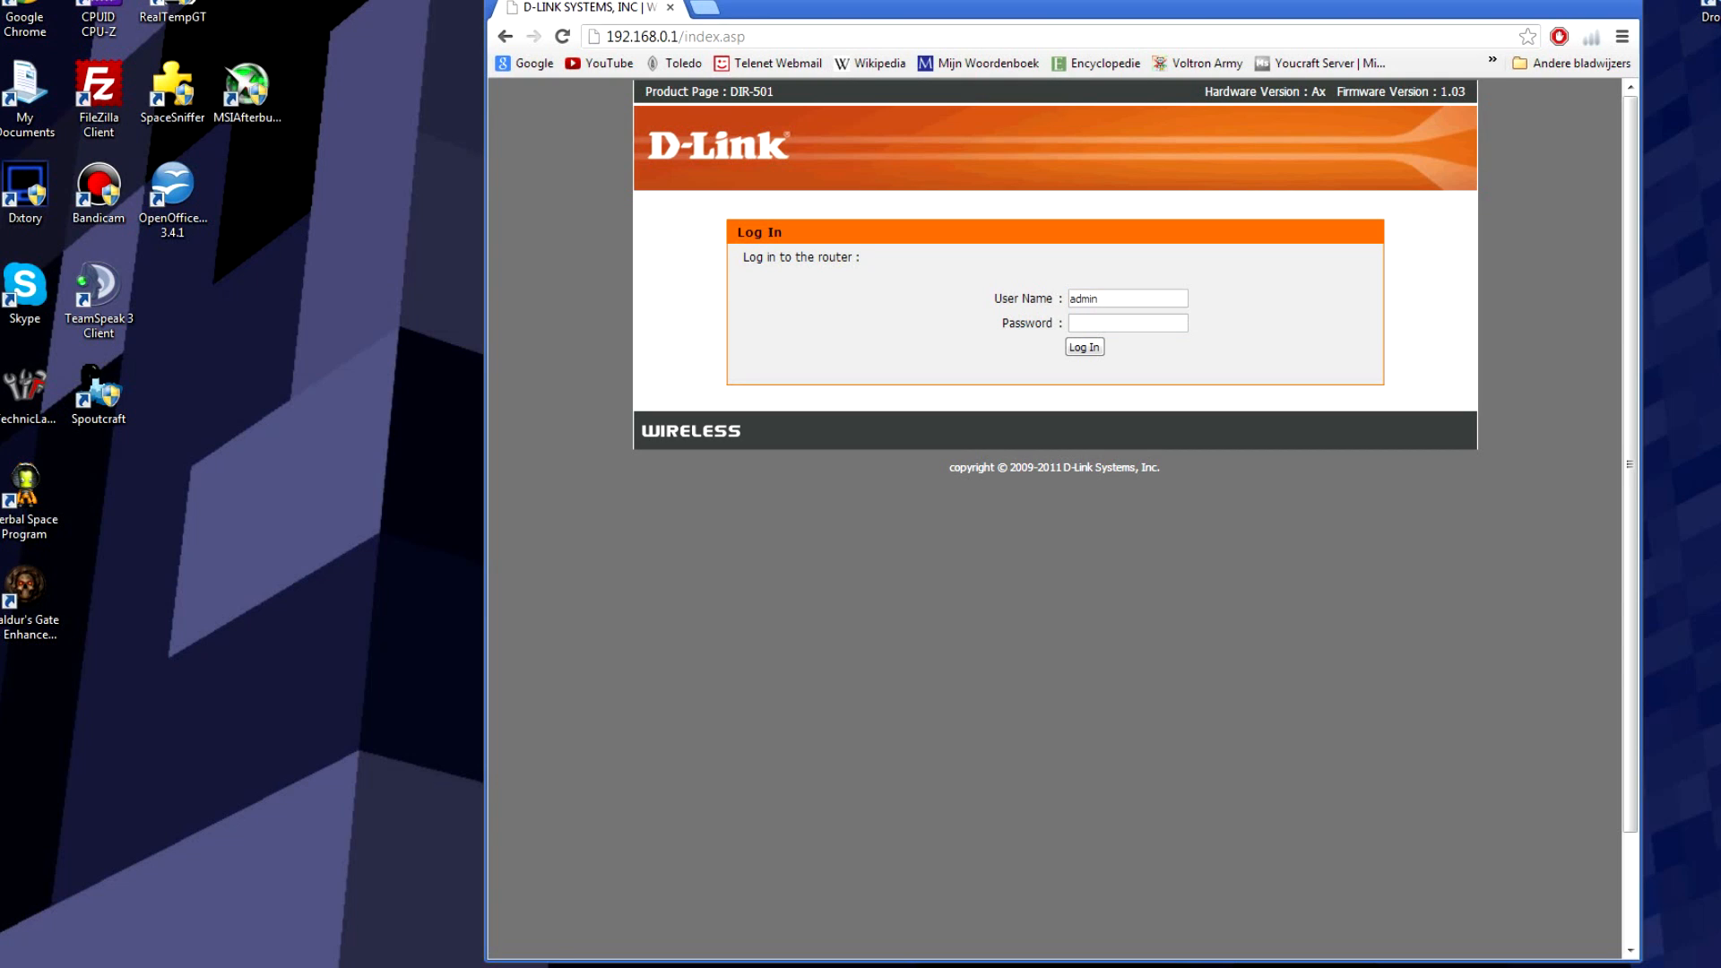
pyautogui.click(1158, 325)
pyautogui.write('•••••')
# Step: Log in and go to the manual Internet Connection setup page under SETUP
pyautogui.click(1090, 350)
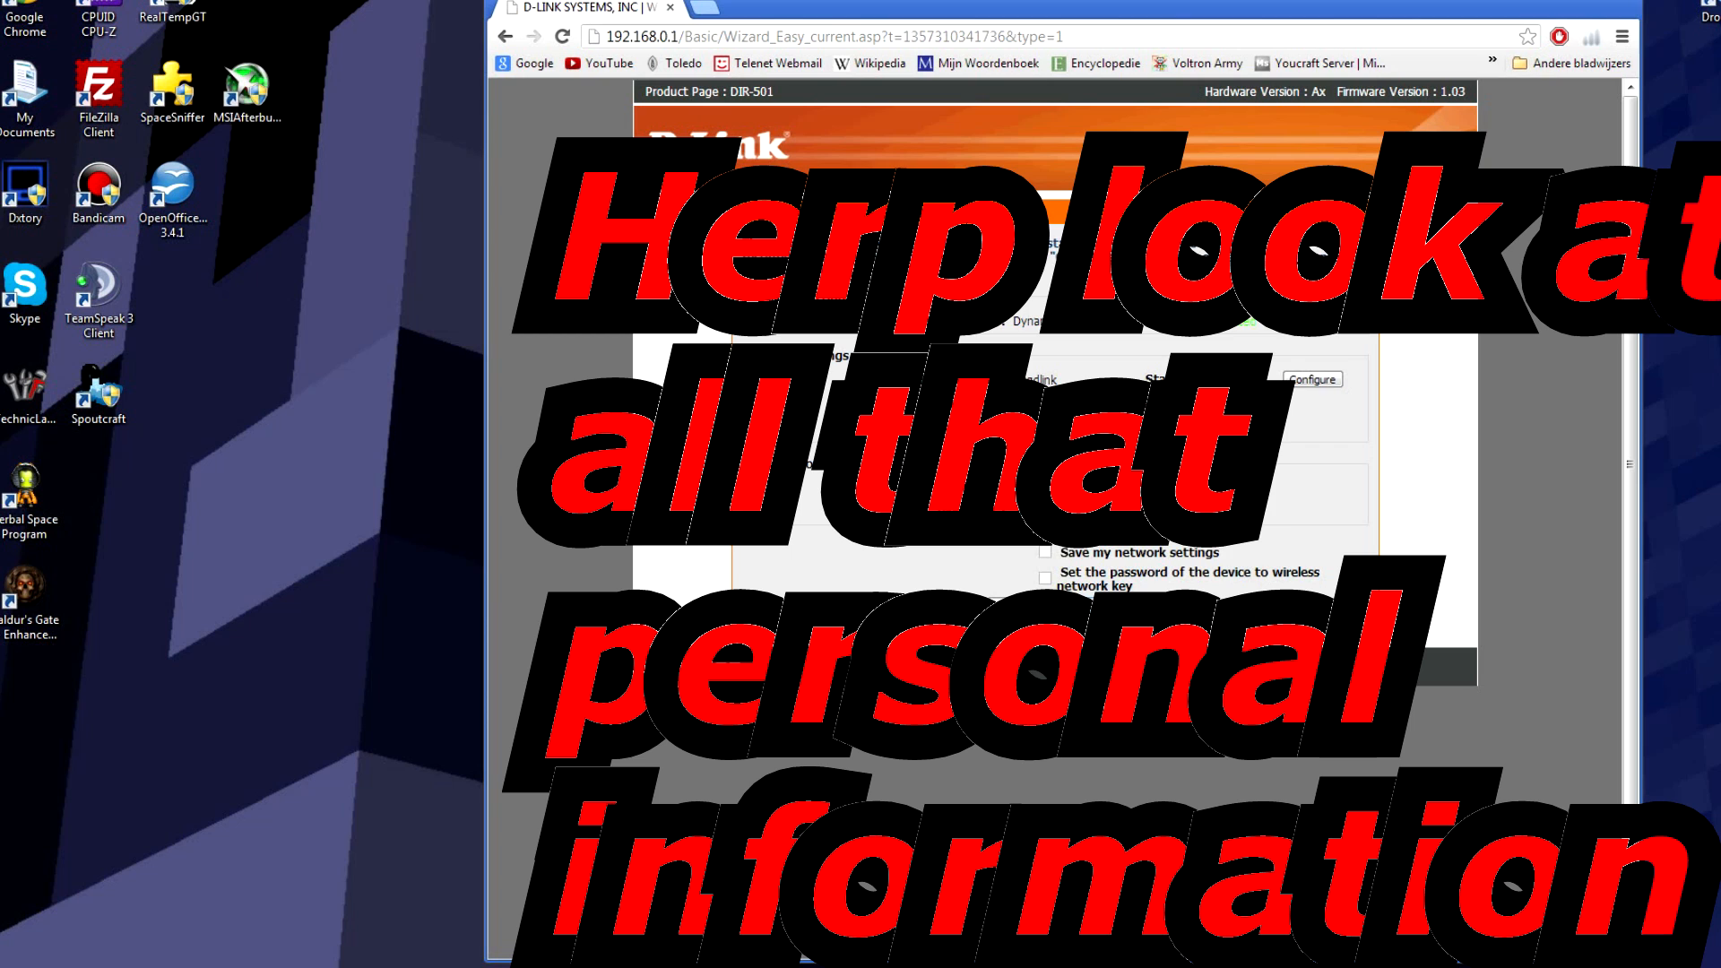
pyautogui.click(1199, 616)
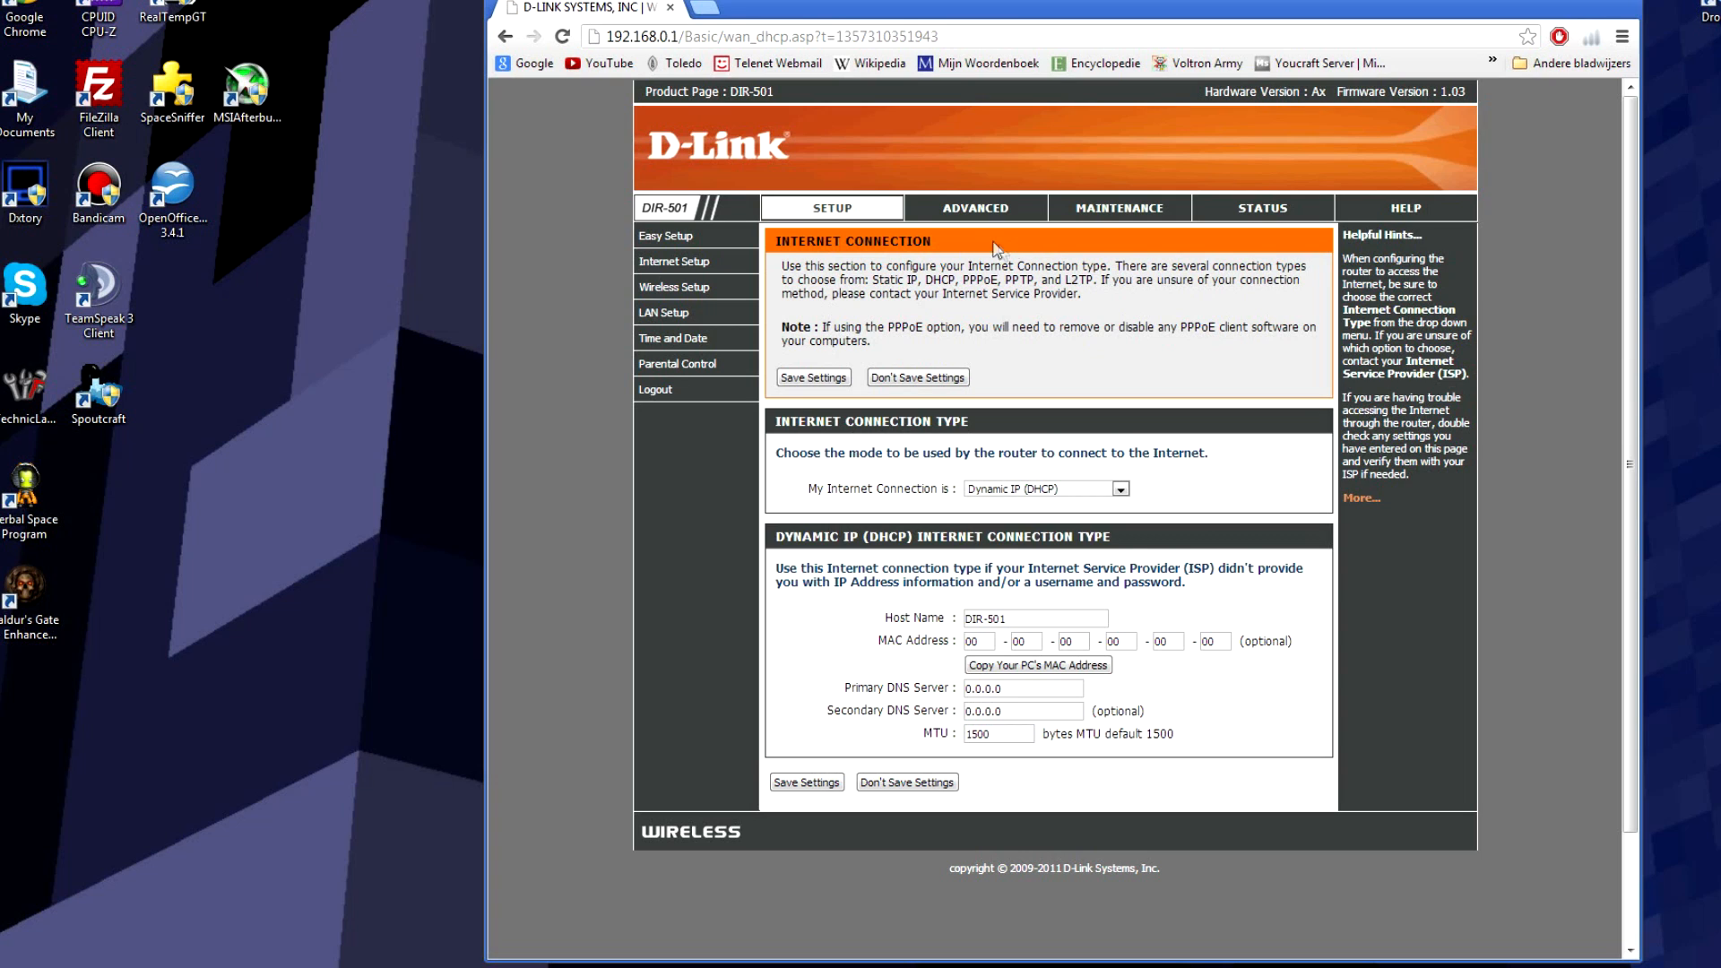
# Step: Add an enabled Minecraft port forwarding rule for port 25565, then switch to Network and Sharing Center
pyautogui.click(1005, 215)
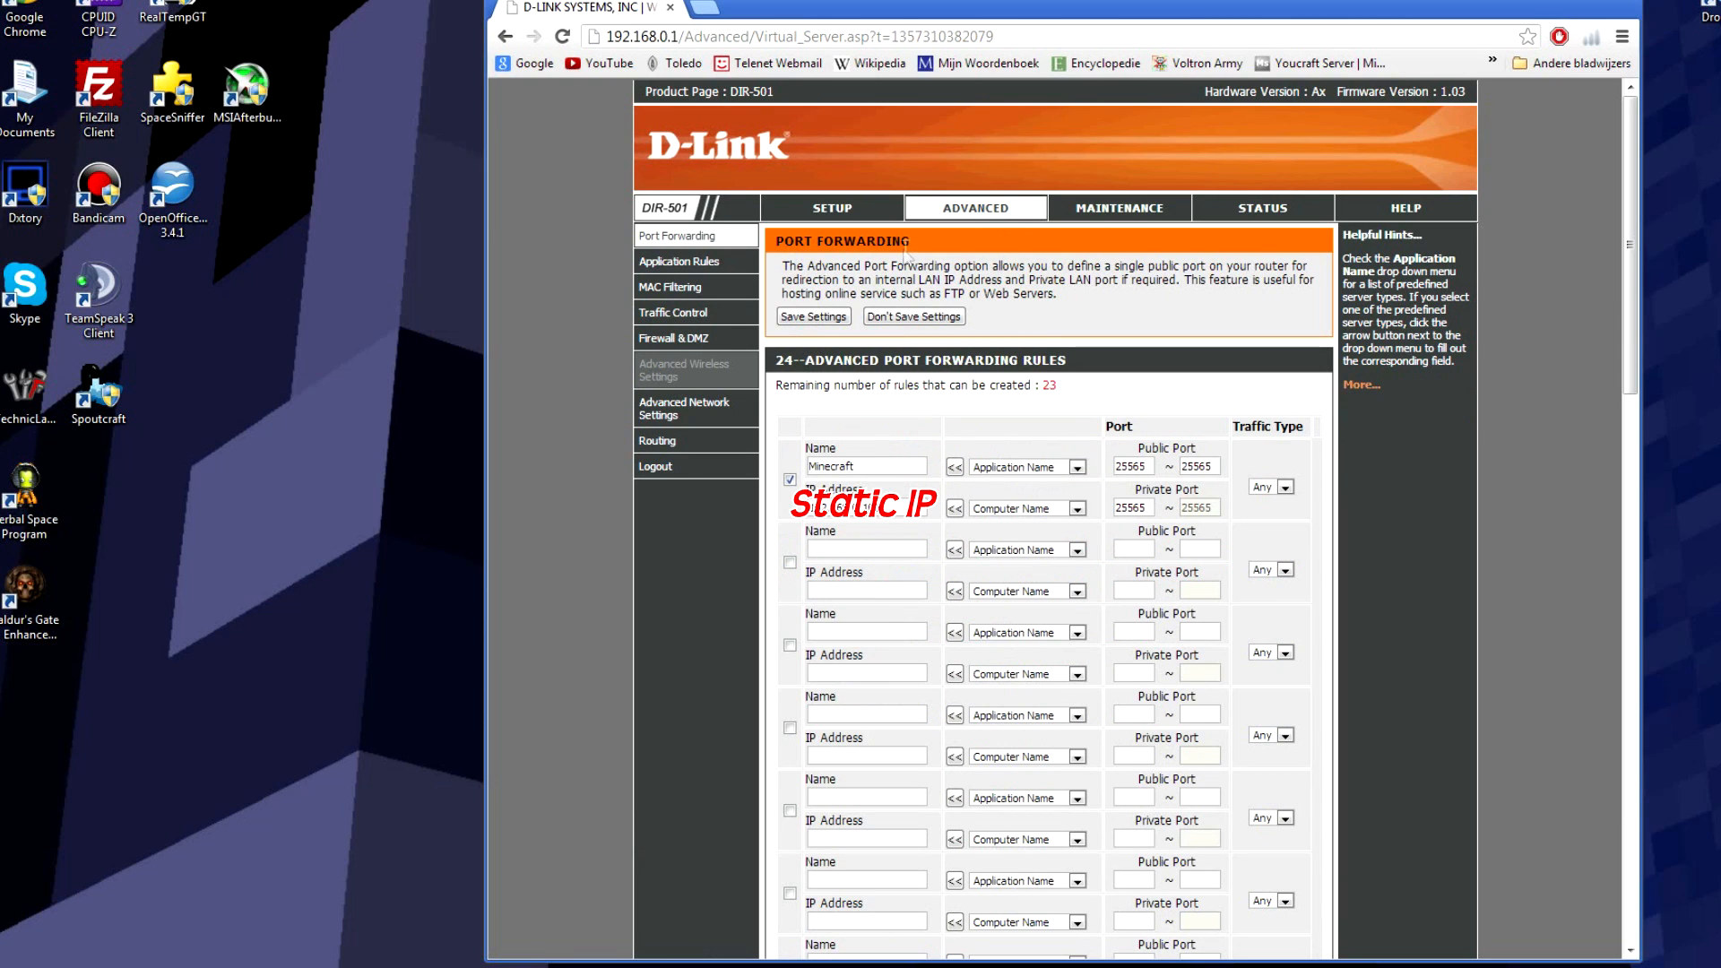
pyautogui.moveTo(1023, 363); pyautogui.dragTo(1066, 363)
pyautogui.click(1066, 363)
pyautogui.doubleClick(1151, 466)
pyautogui.click(1154, 466)
pyautogui.click(1221, 470)
pyautogui.click(1212, 467)
pyautogui.click(1229, 459)
pyautogui.moveTo(369, 967)
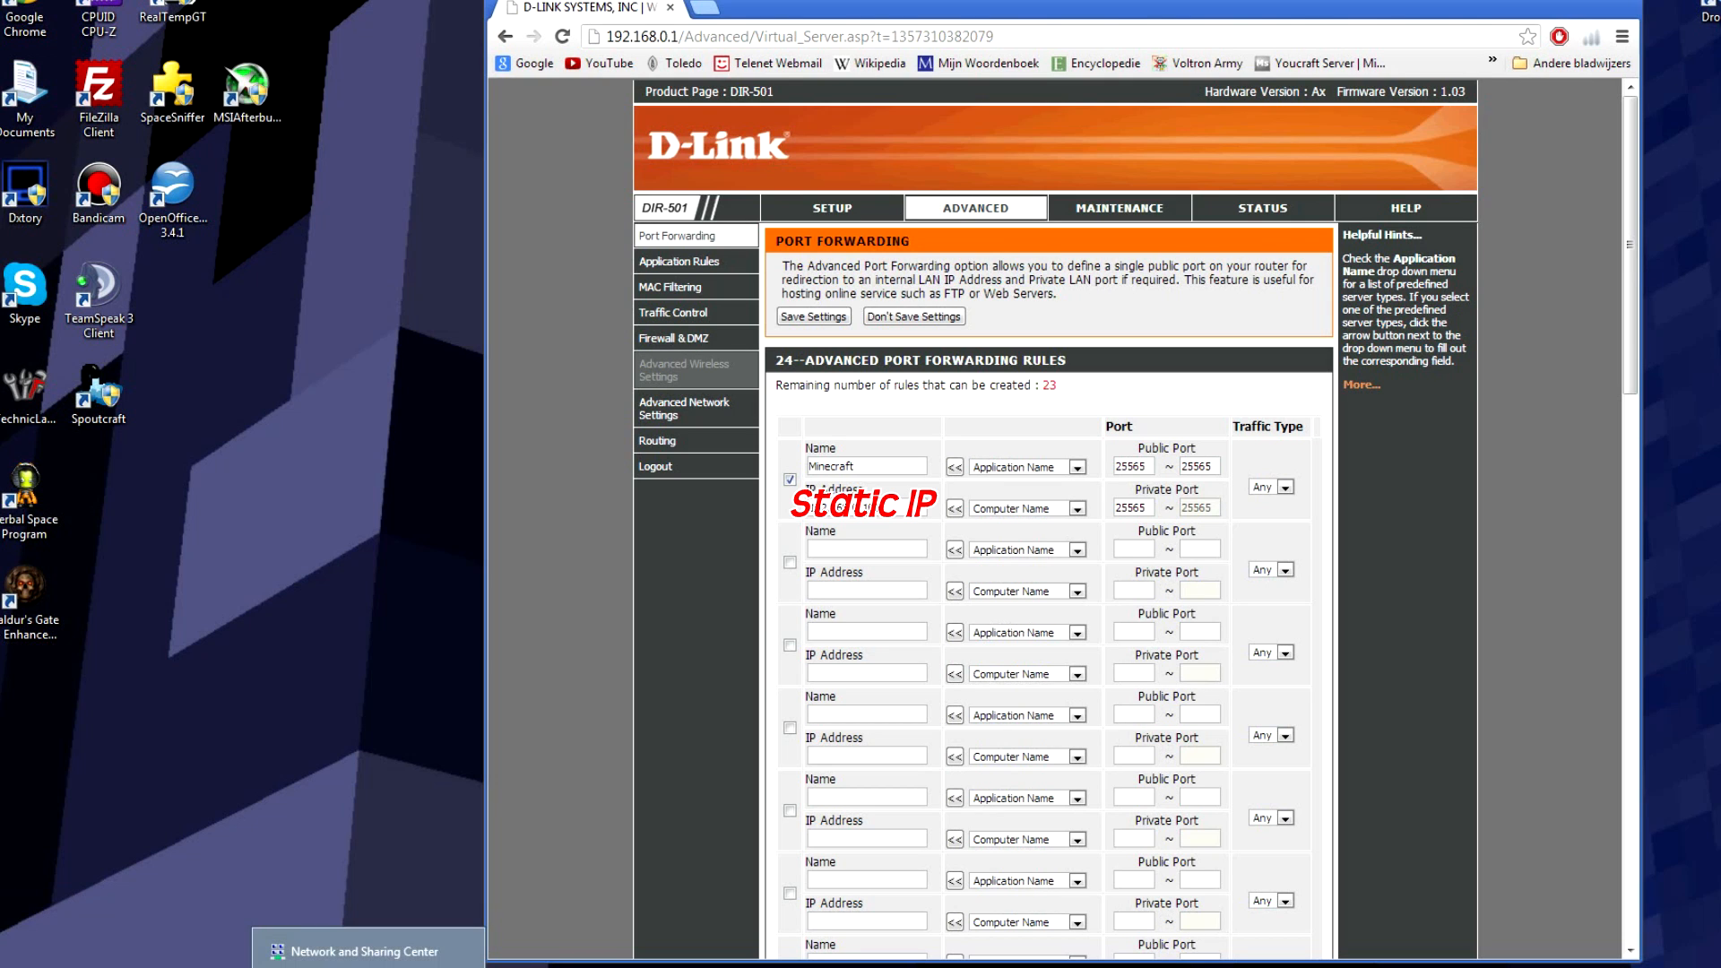
pyautogui.click(367, 951)
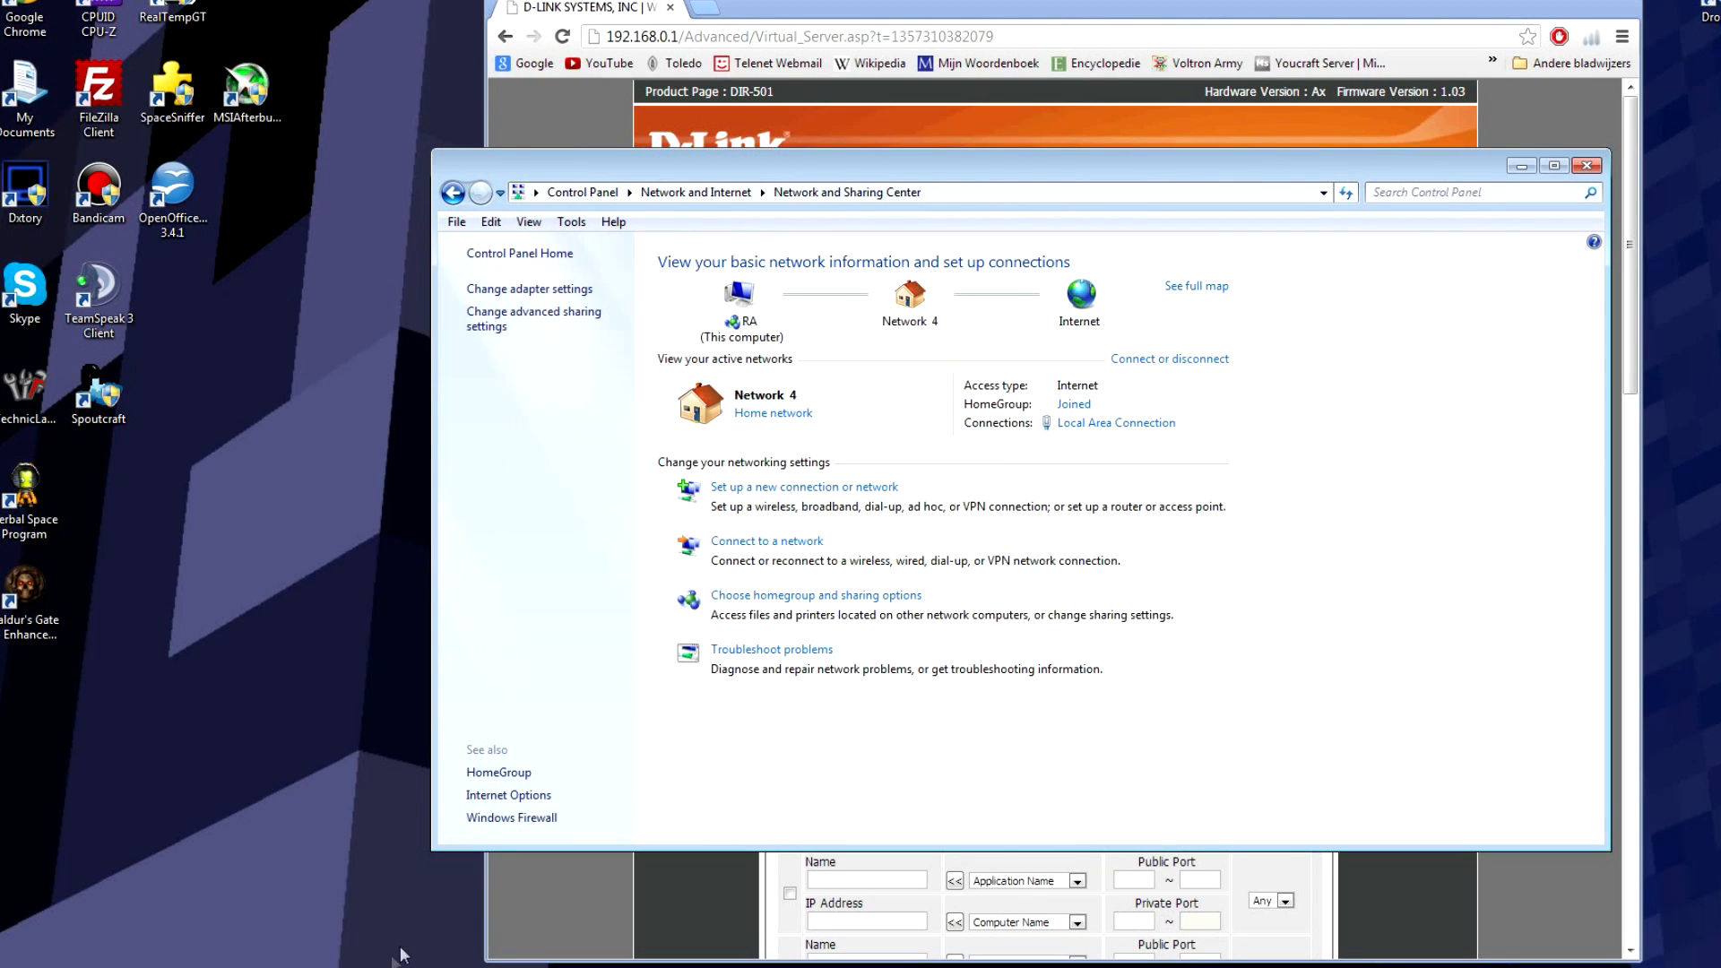
pyautogui.click(582, 193)
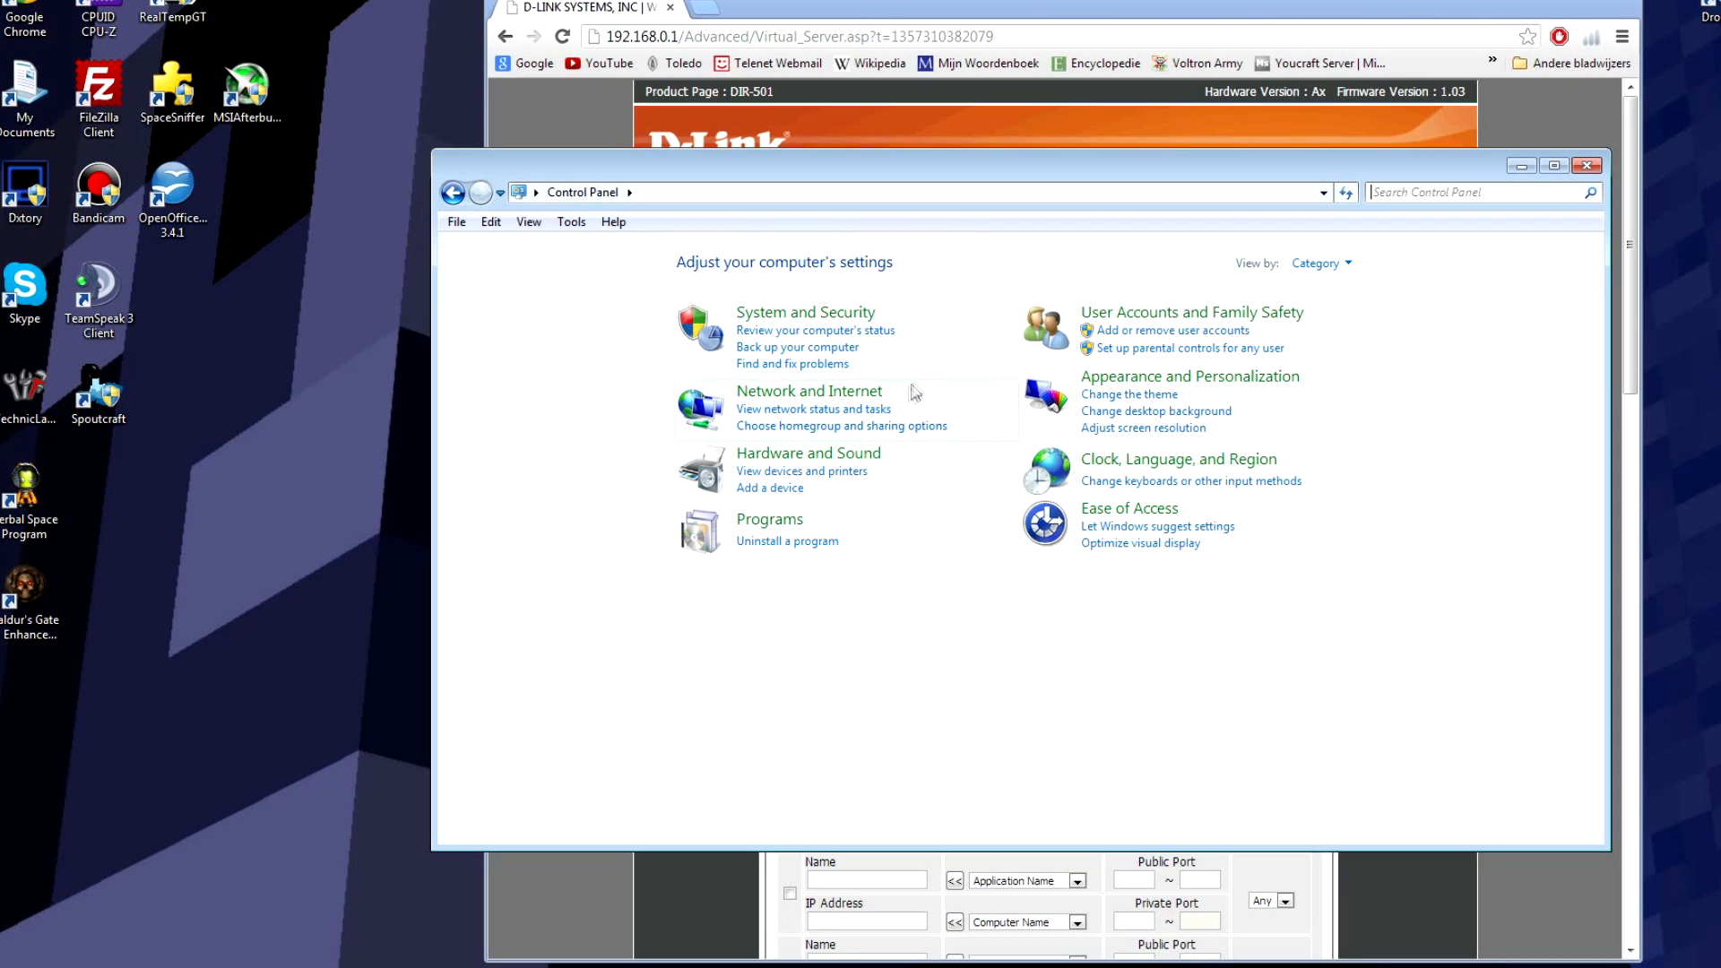
pyautogui.click(865, 400)
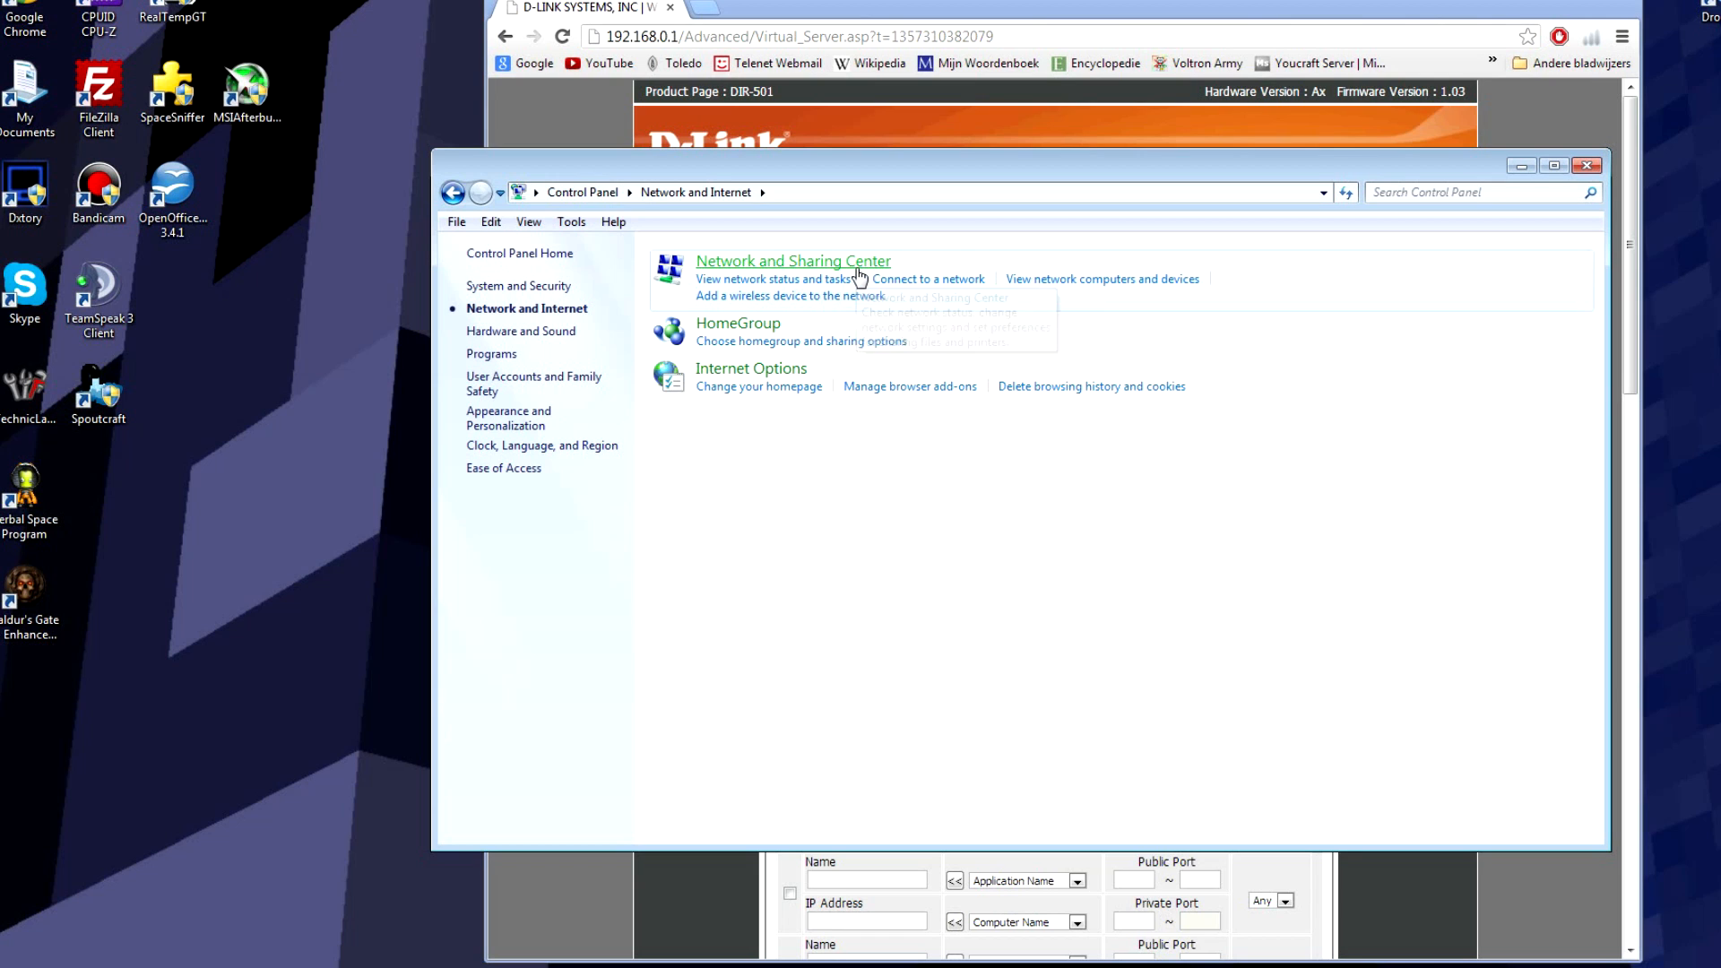
pyautogui.click(856, 263)
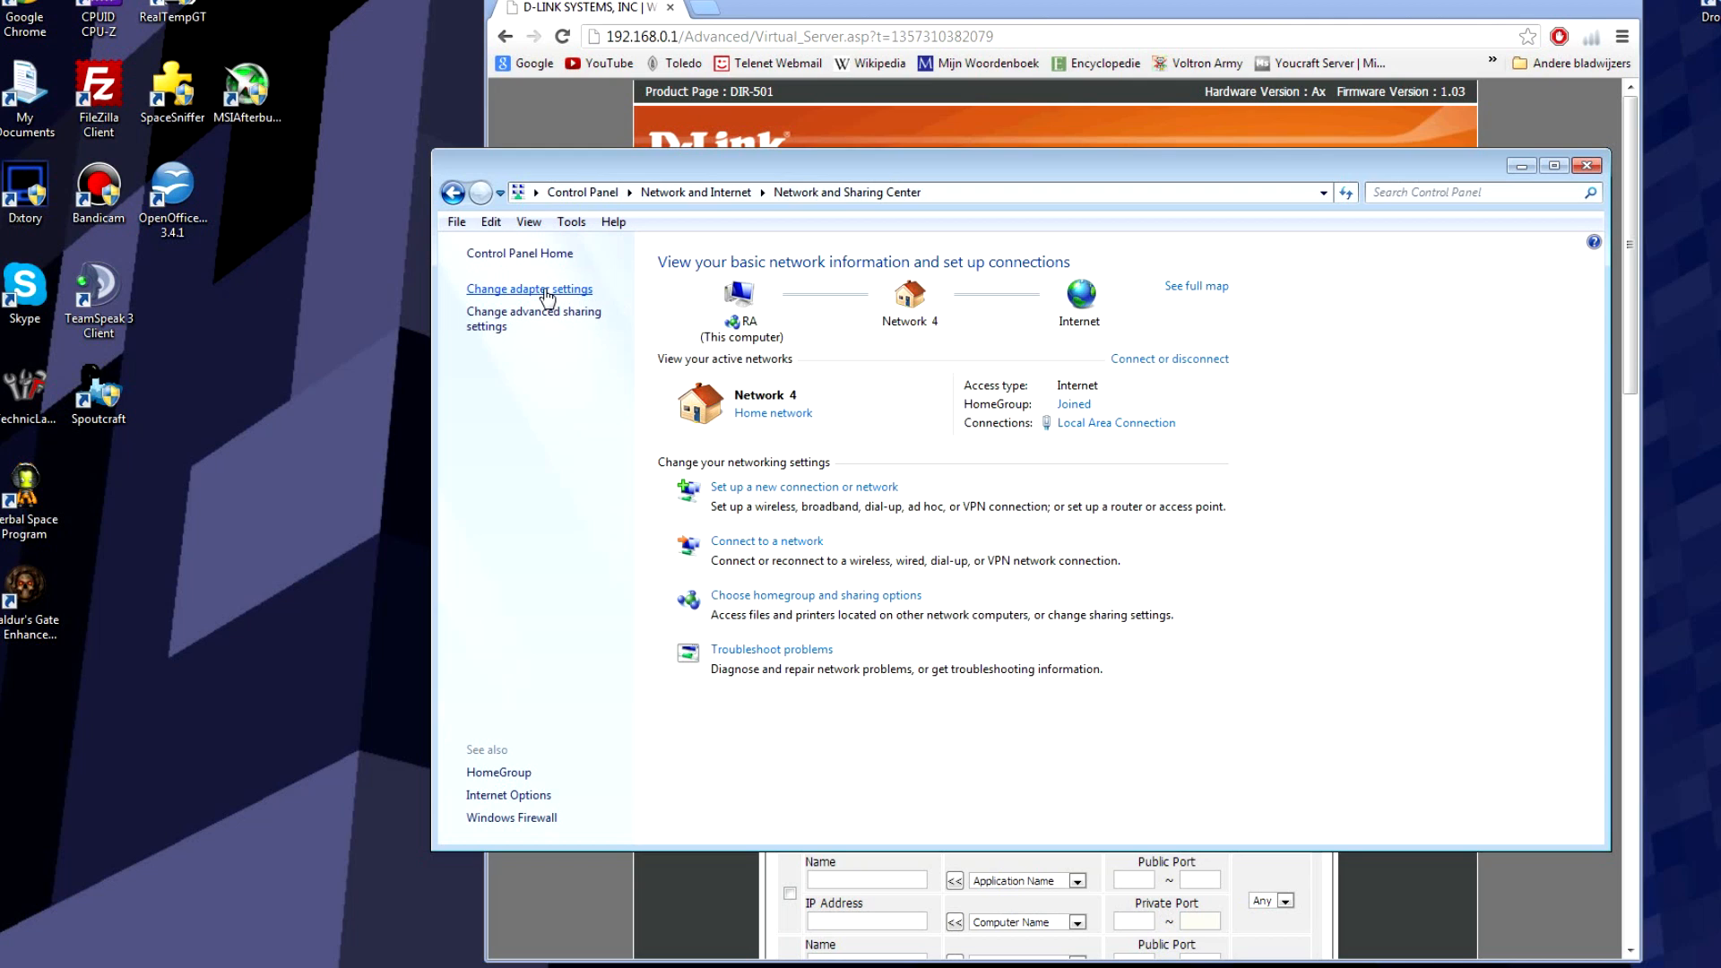
# Step: Open the Local Area Connection status and its Properties, selecting Internet Protocol Version 4 (TCP/IPv4)
pyautogui.click(1078, 425)
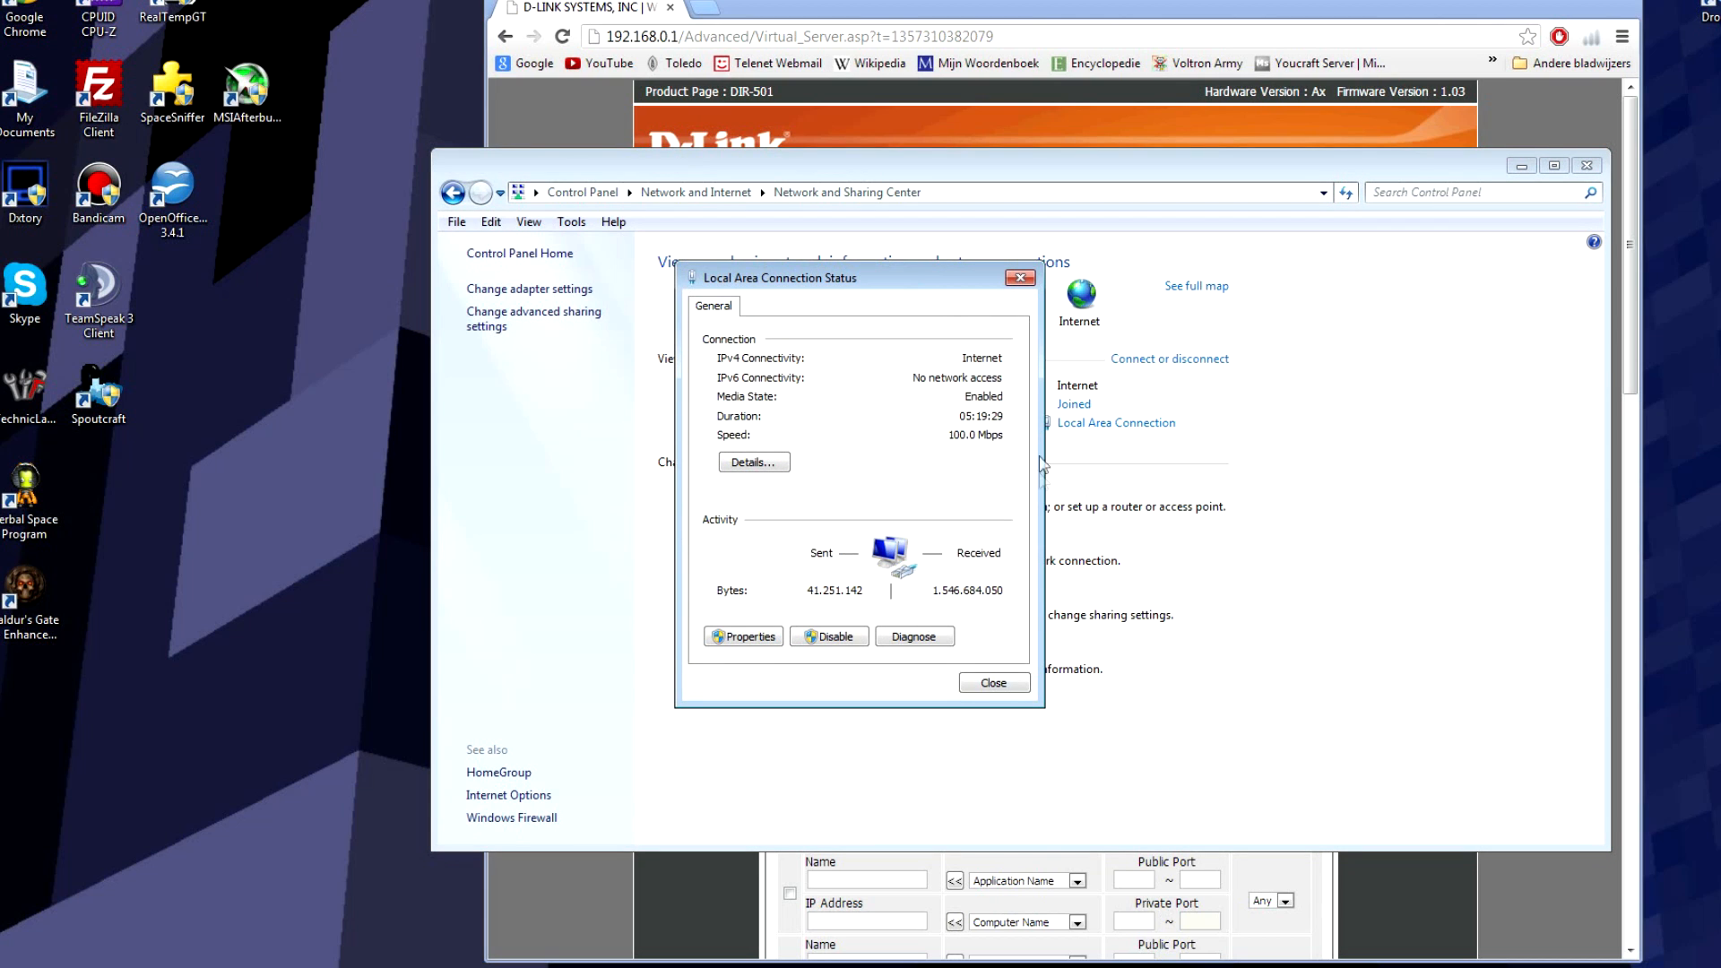
pyautogui.moveTo(950, 294); pyautogui.dragTo(791, 330)
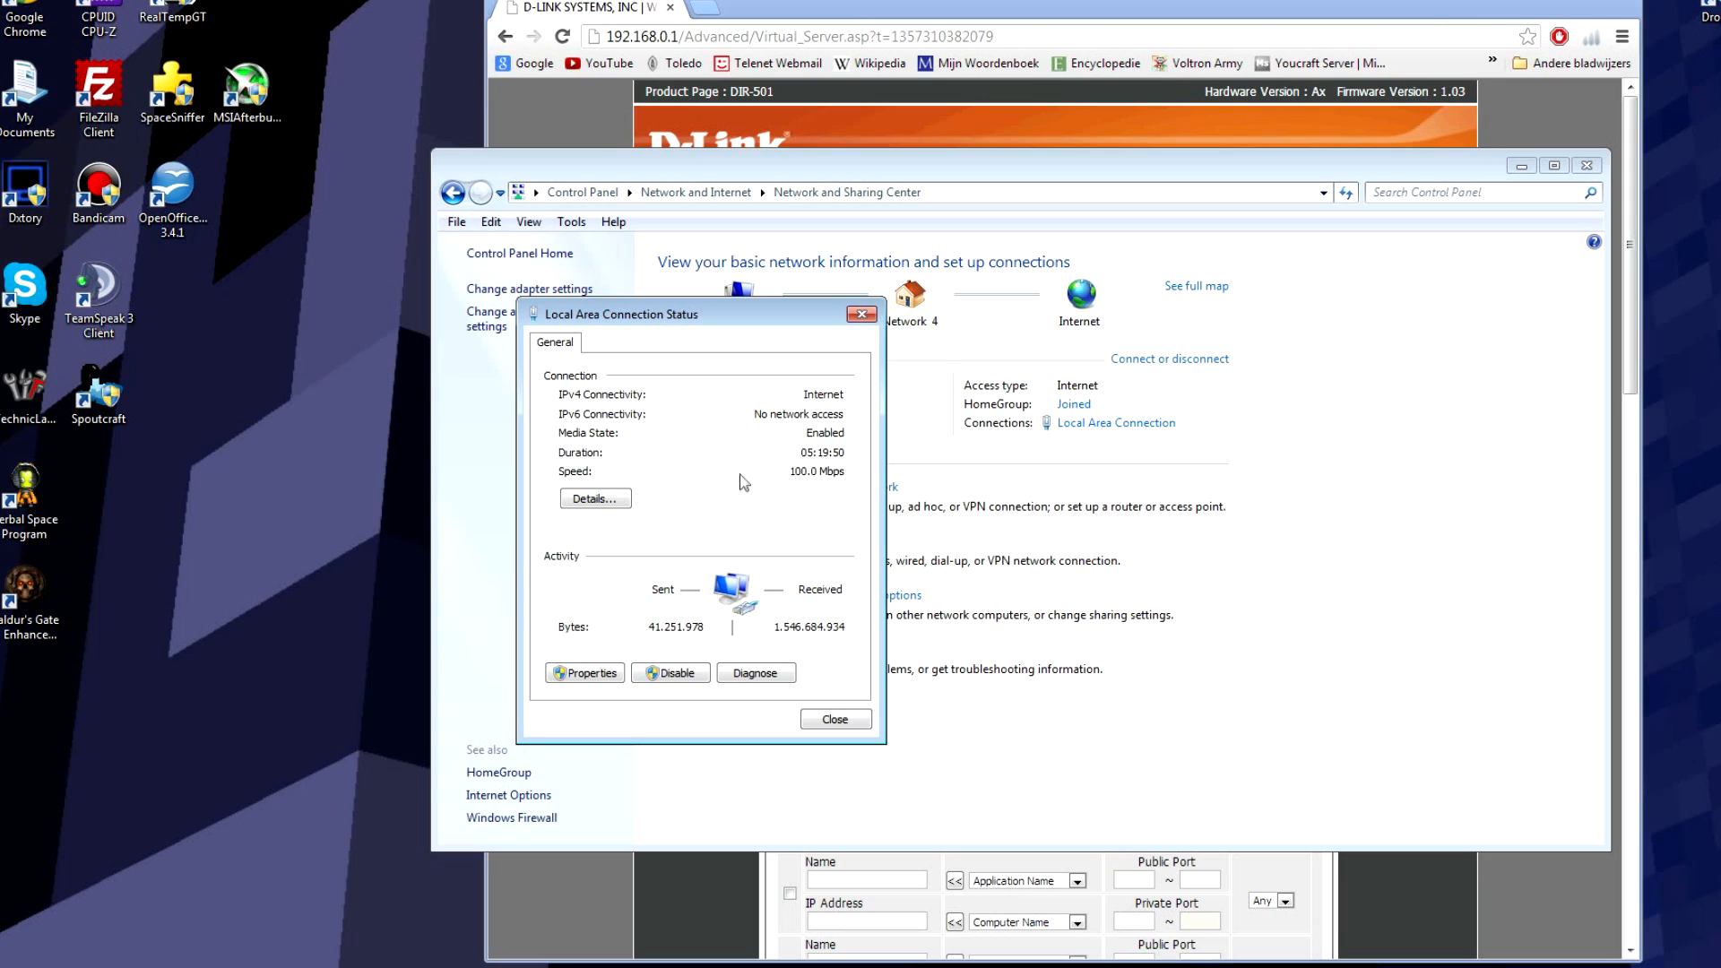
pyautogui.click(573, 674)
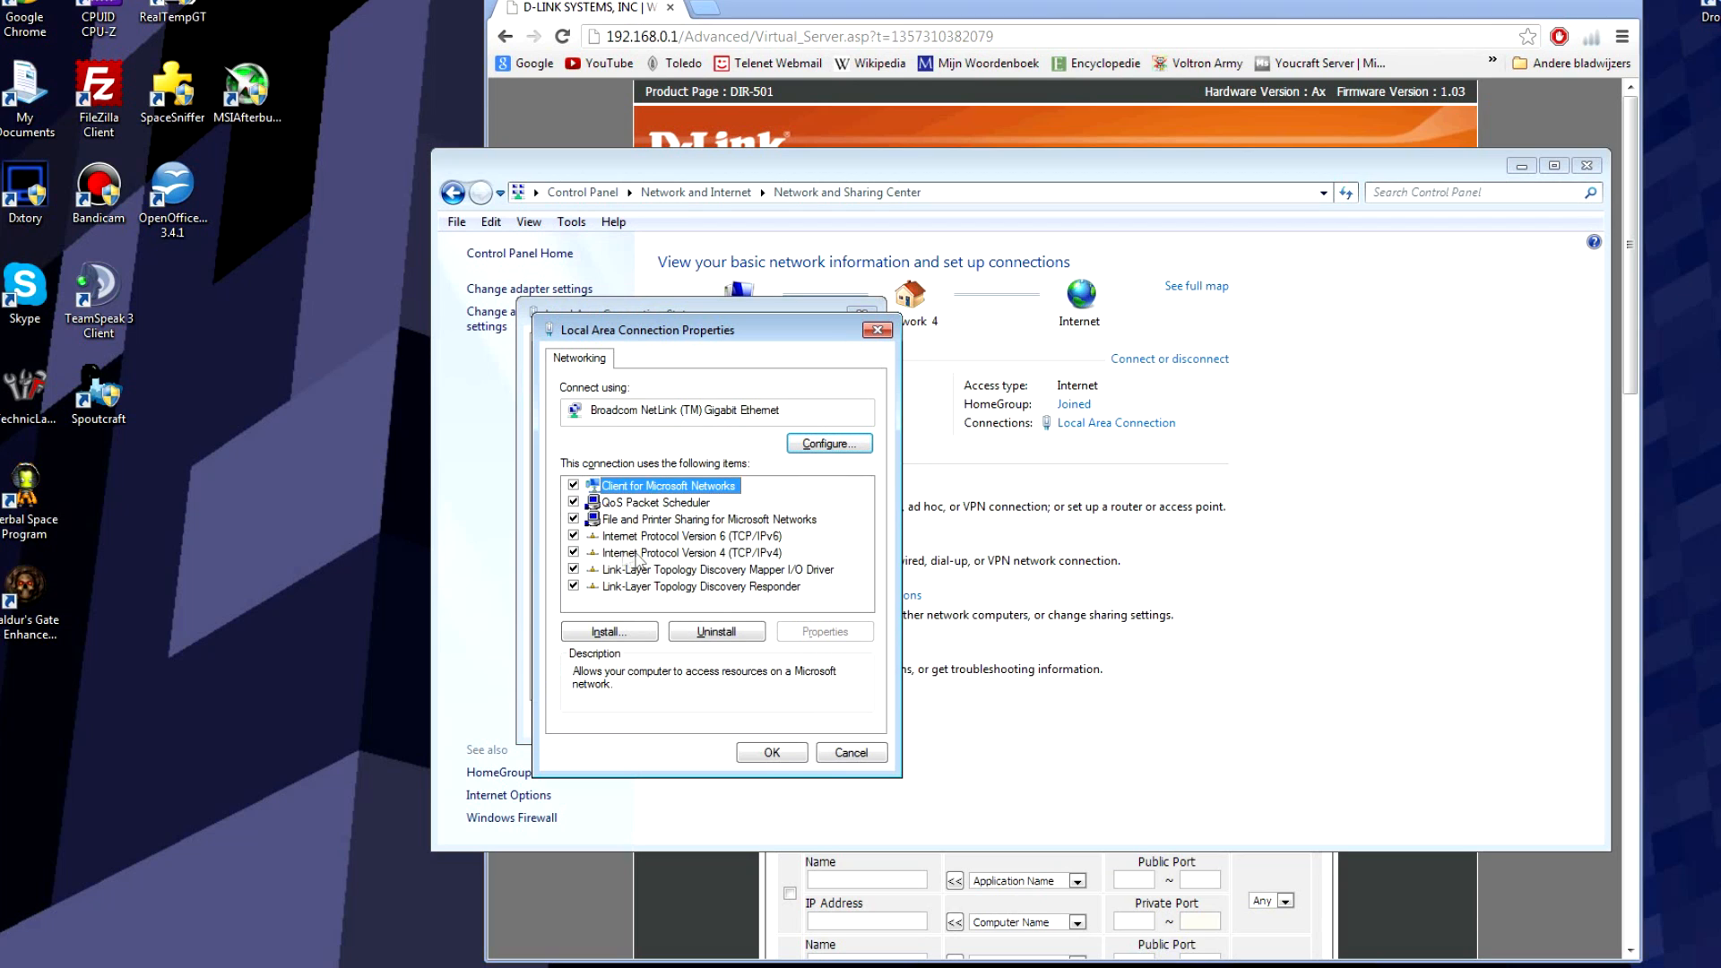
pyautogui.click(724, 554)
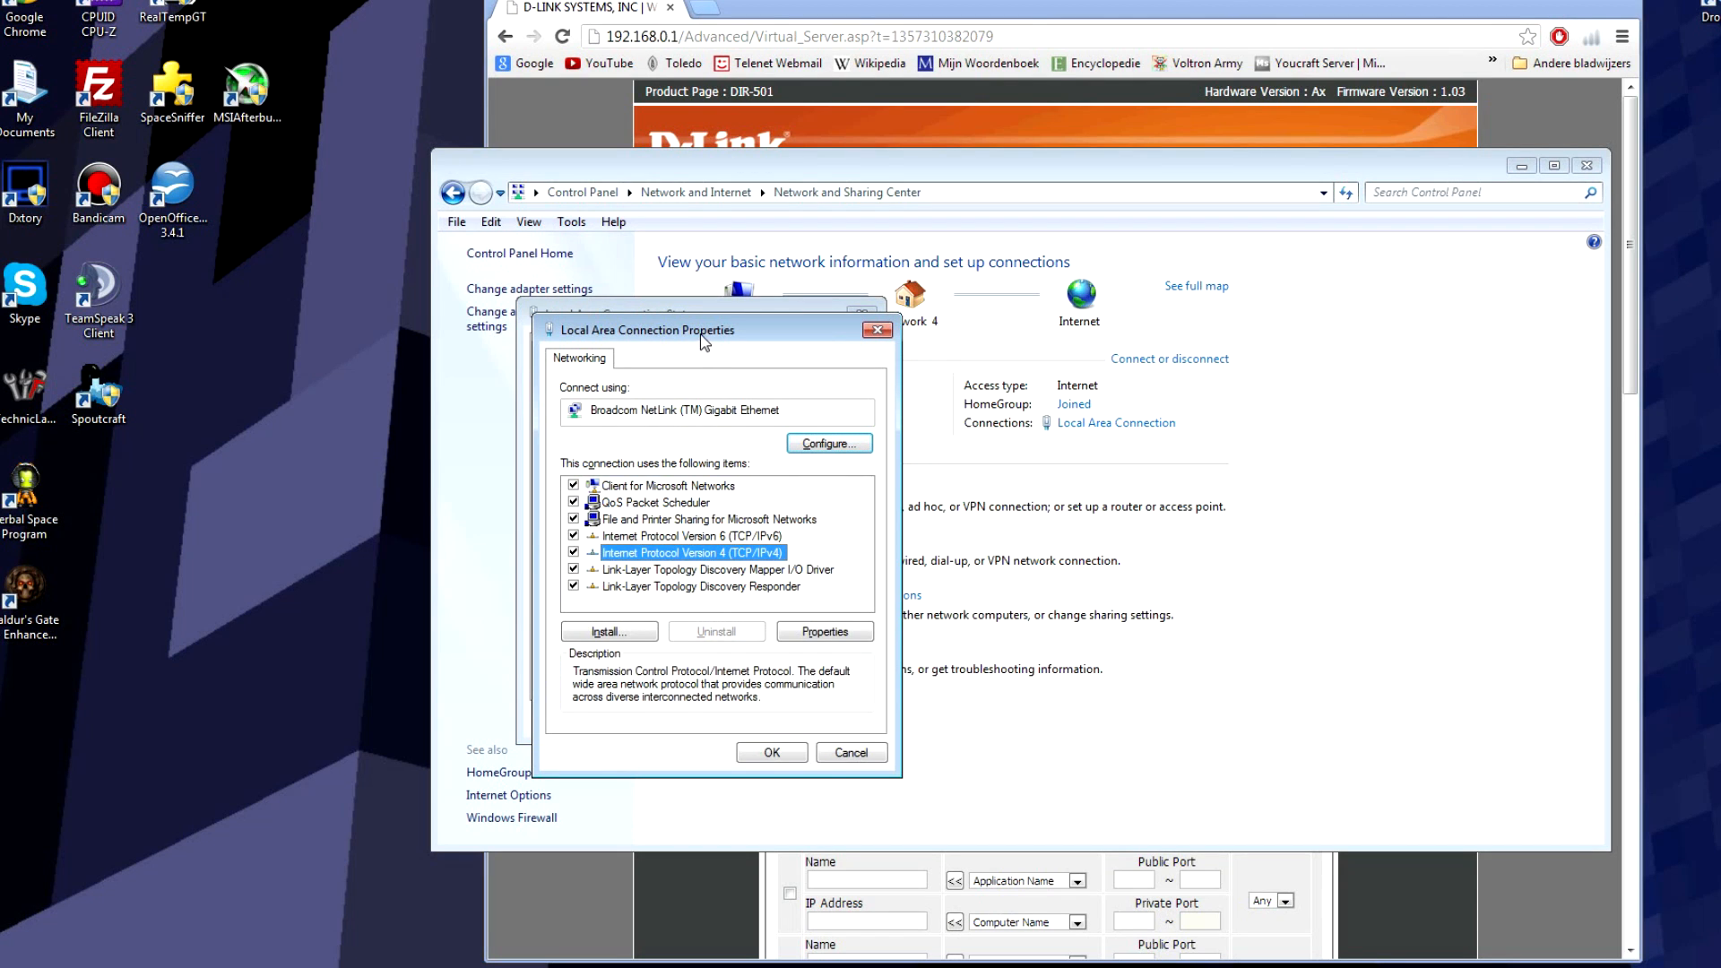
# Step: Open the TCP/IPv4 Properties showing the fixed IP address and DNS server settings
pyautogui.moveTo(708, 343); pyautogui.dragTo(962, 356)
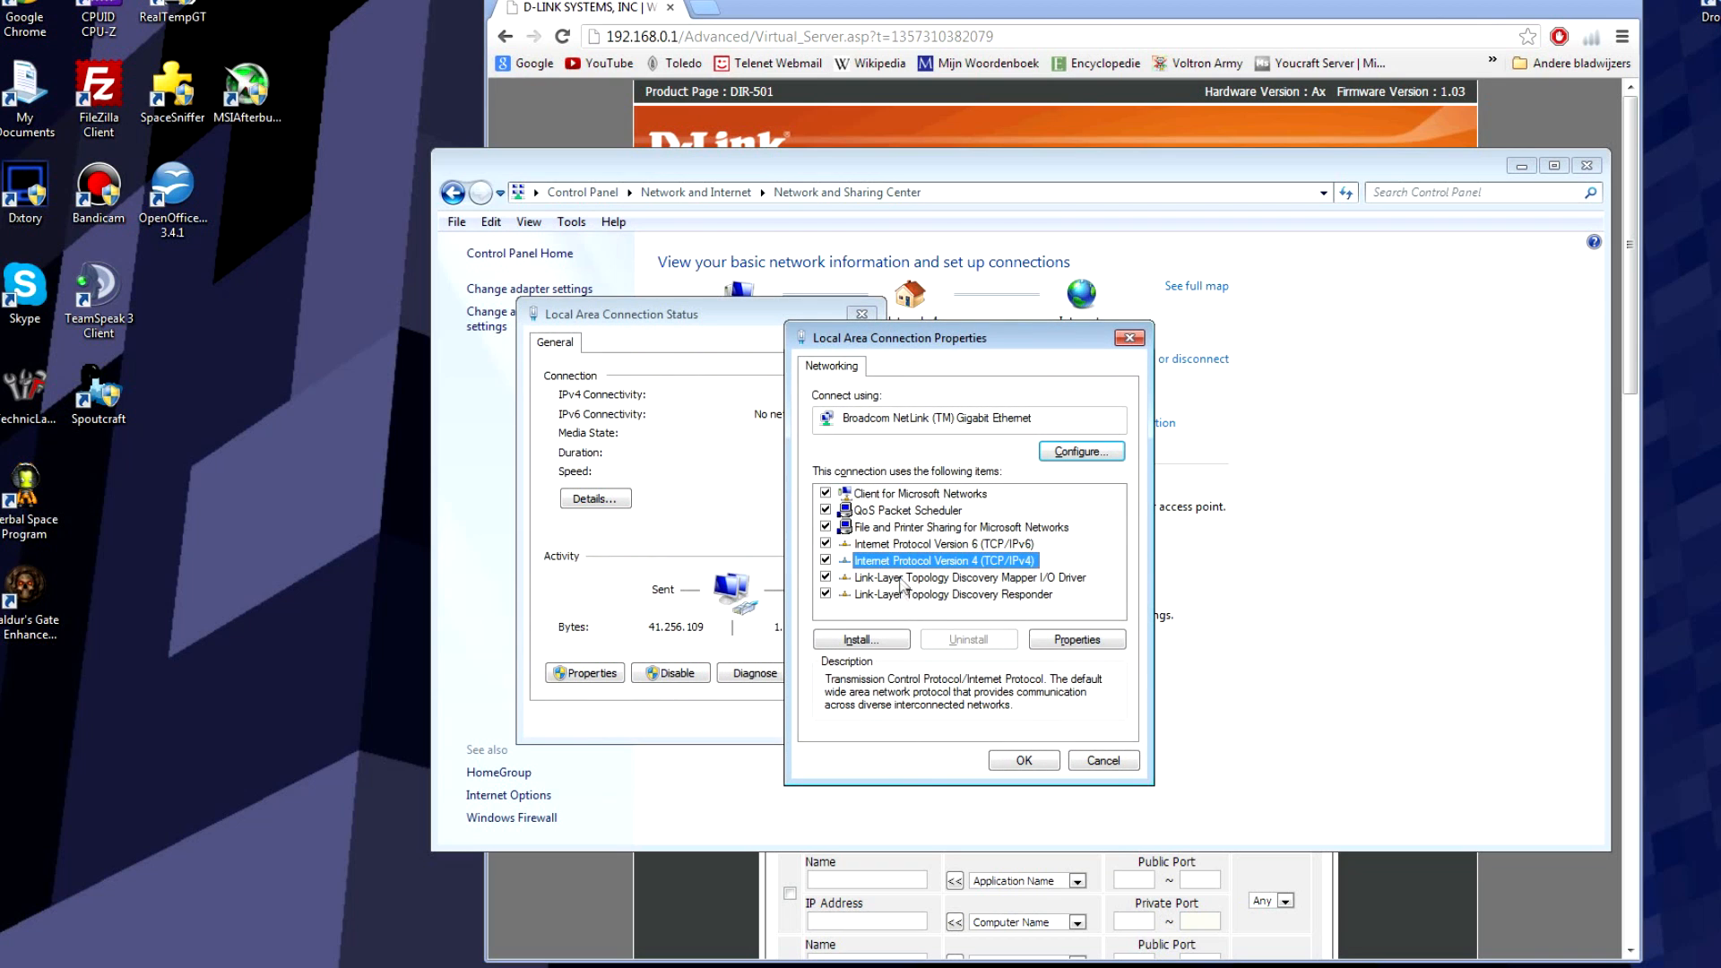
pyautogui.click(1049, 640)
pyautogui.moveTo(948, 411); pyautogui.dragTo(869, 392)
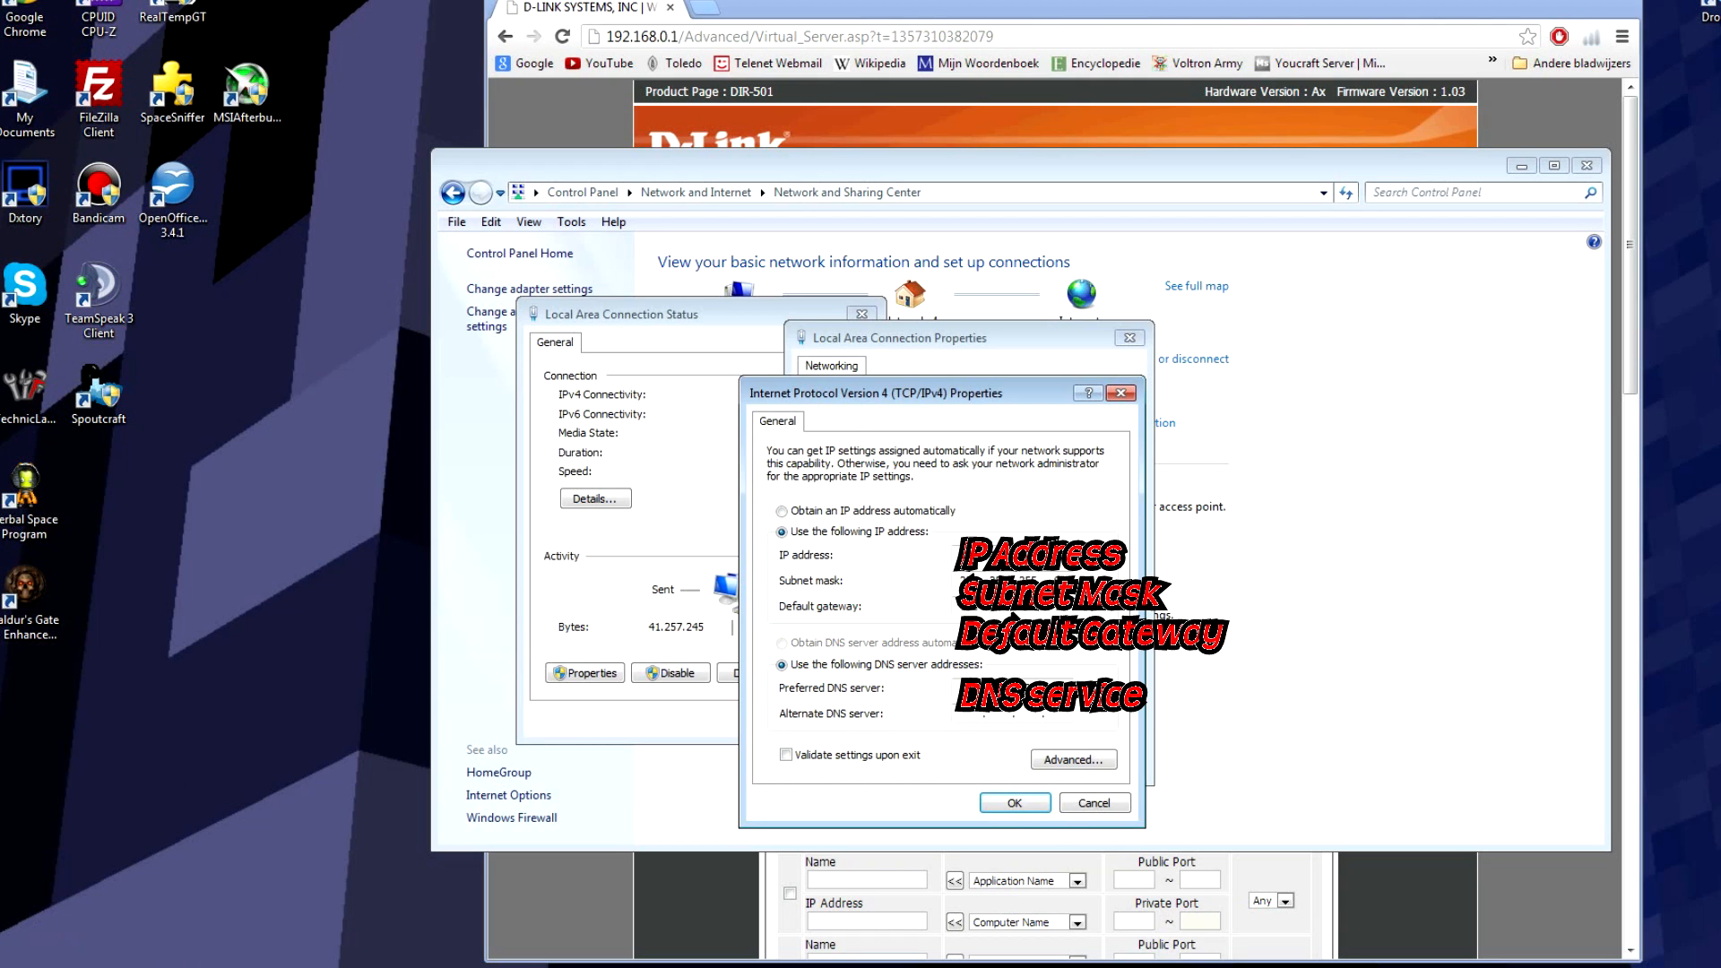
pyautogui.moveTo(247, 966)
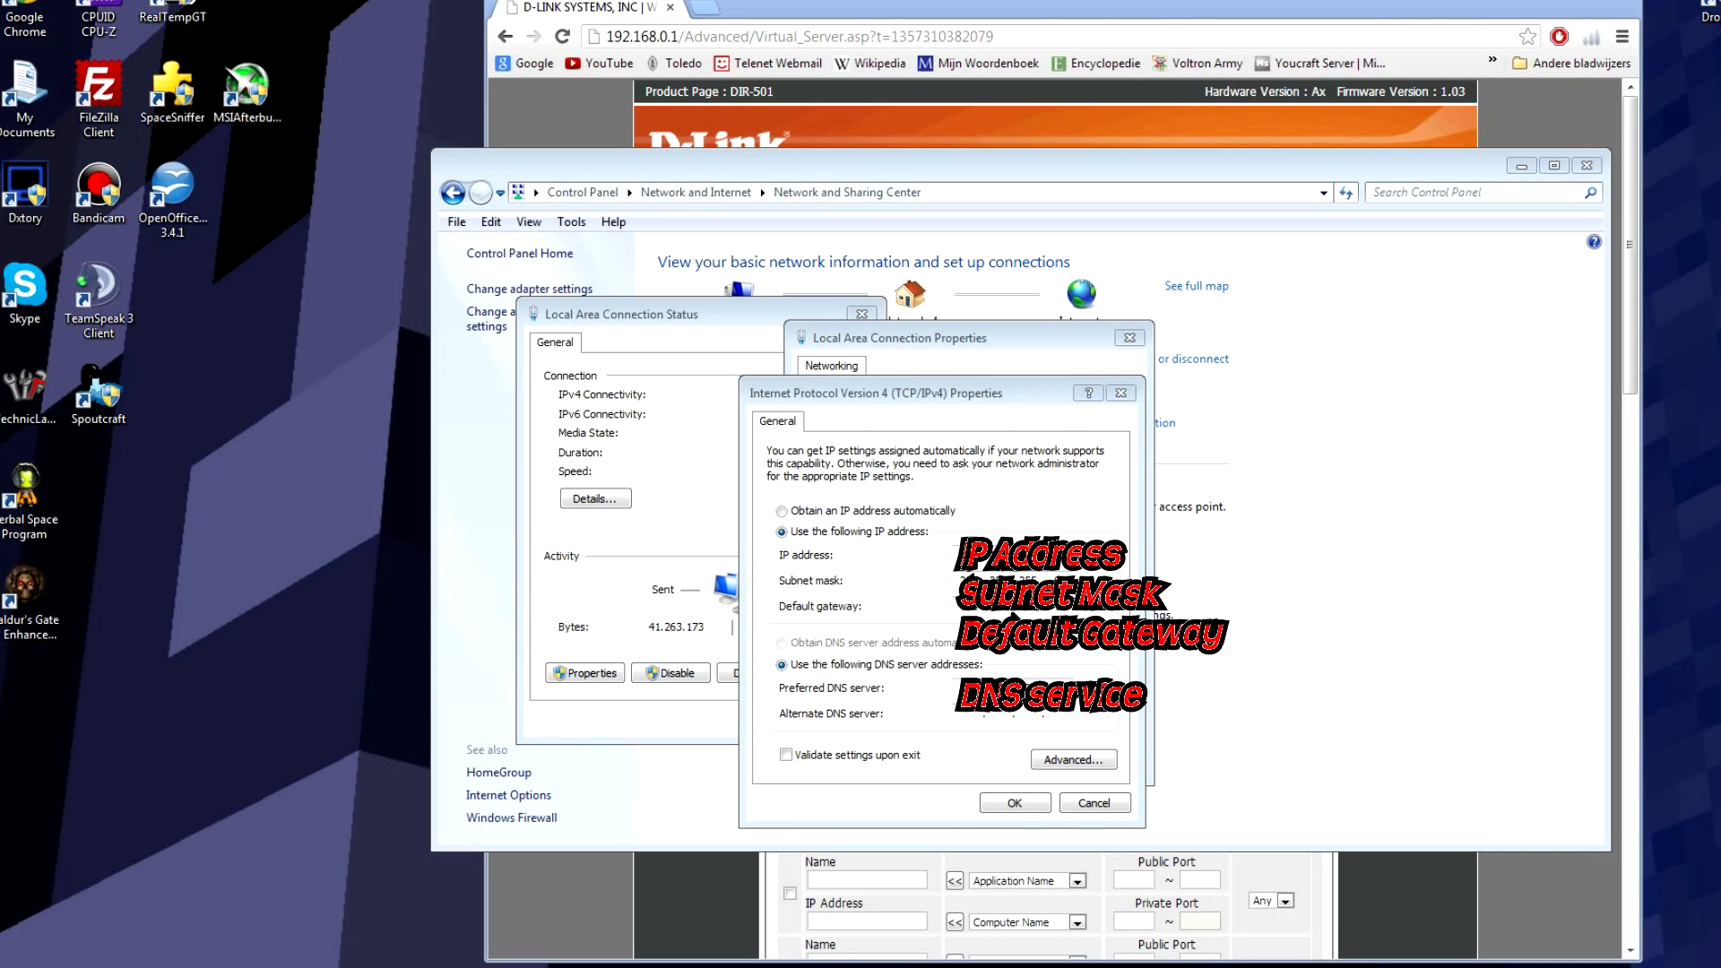
# Step: Launch Command Prompt from the Start search for cmd and position its window
pyautogui.press('super')
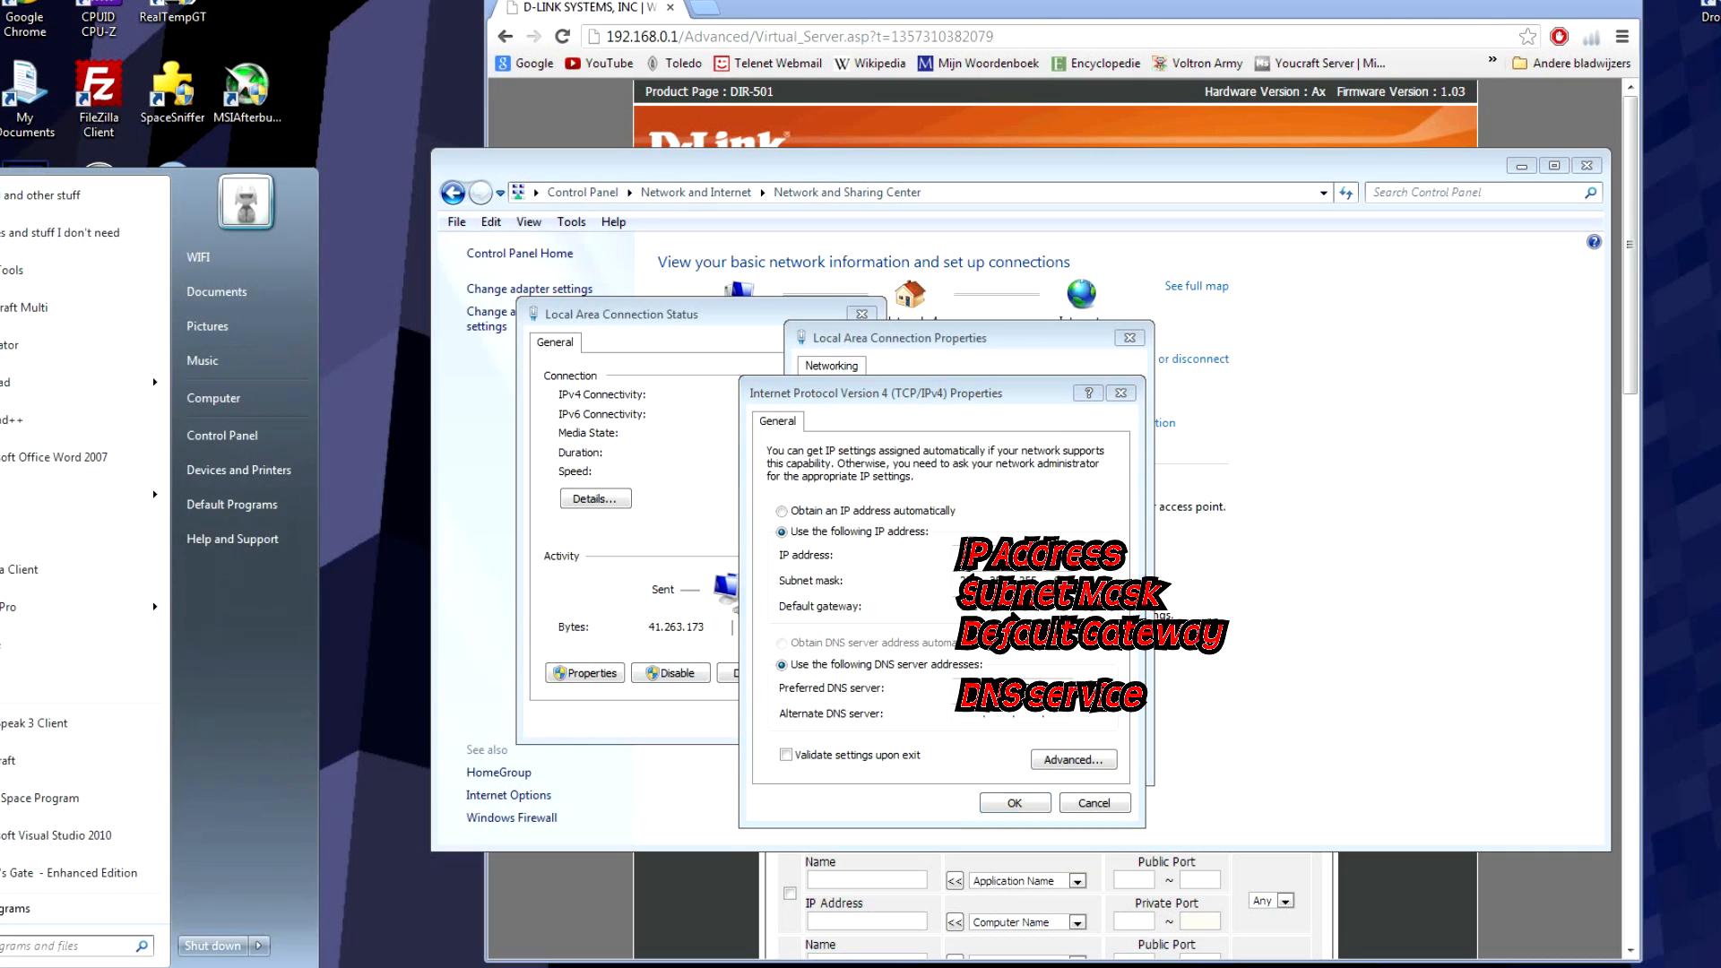
pyautogui.write('cmd')
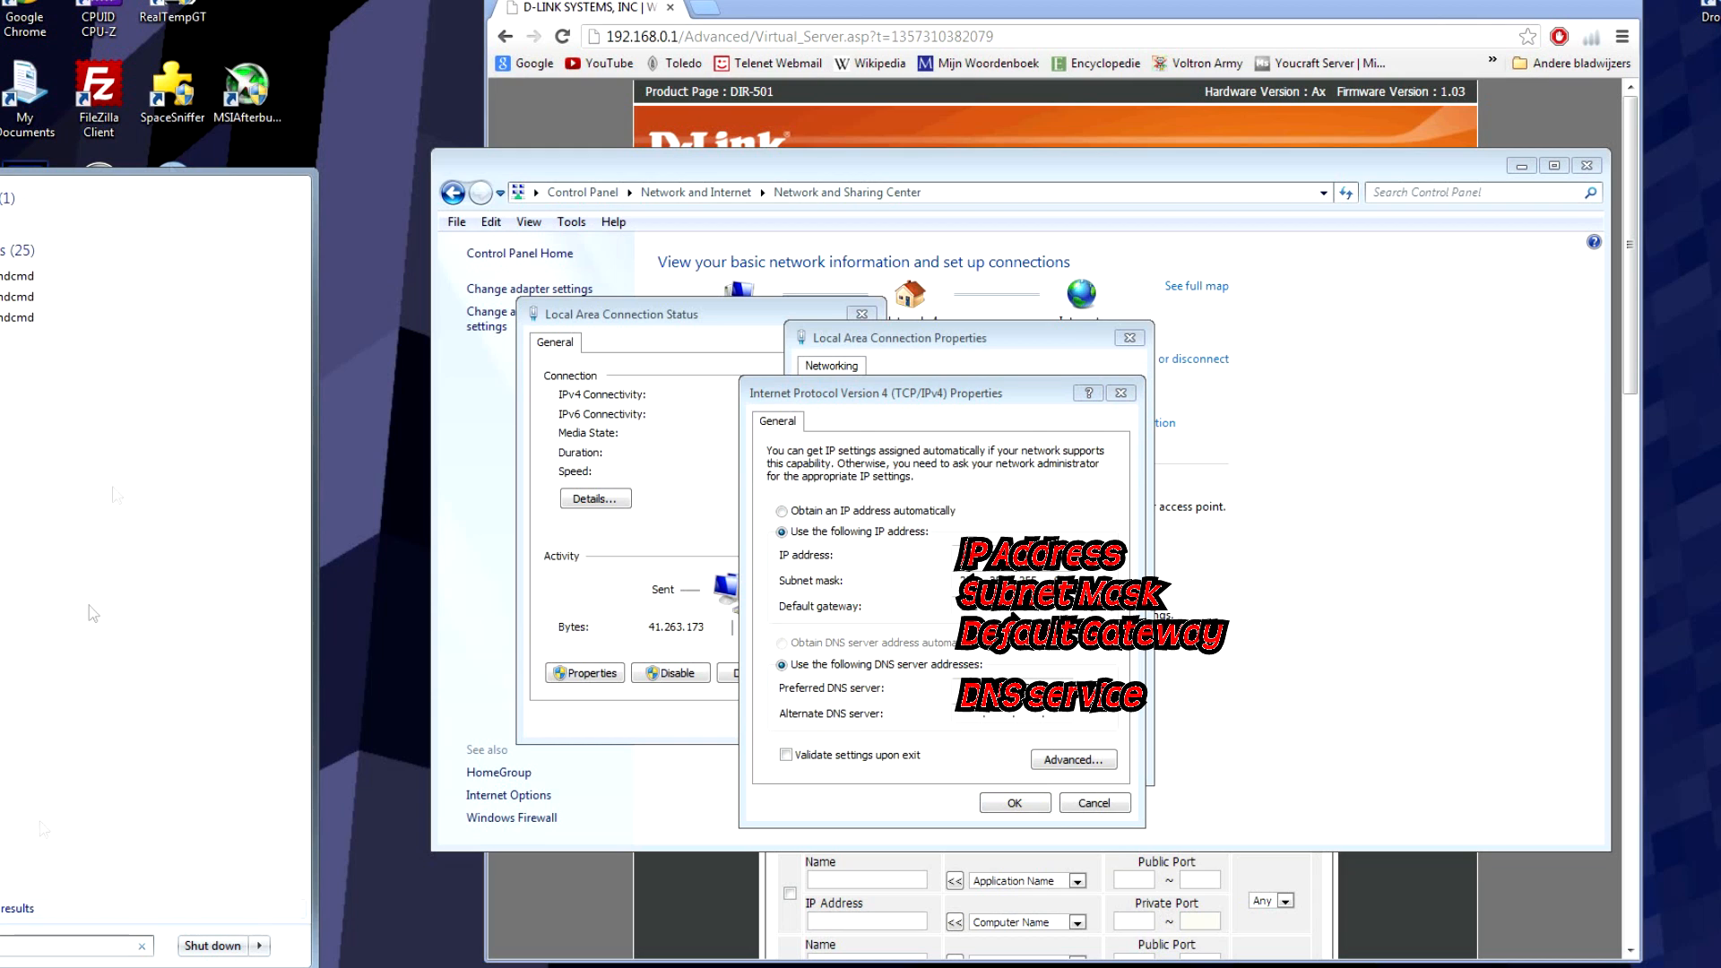
pyautogui.click(19, 219)
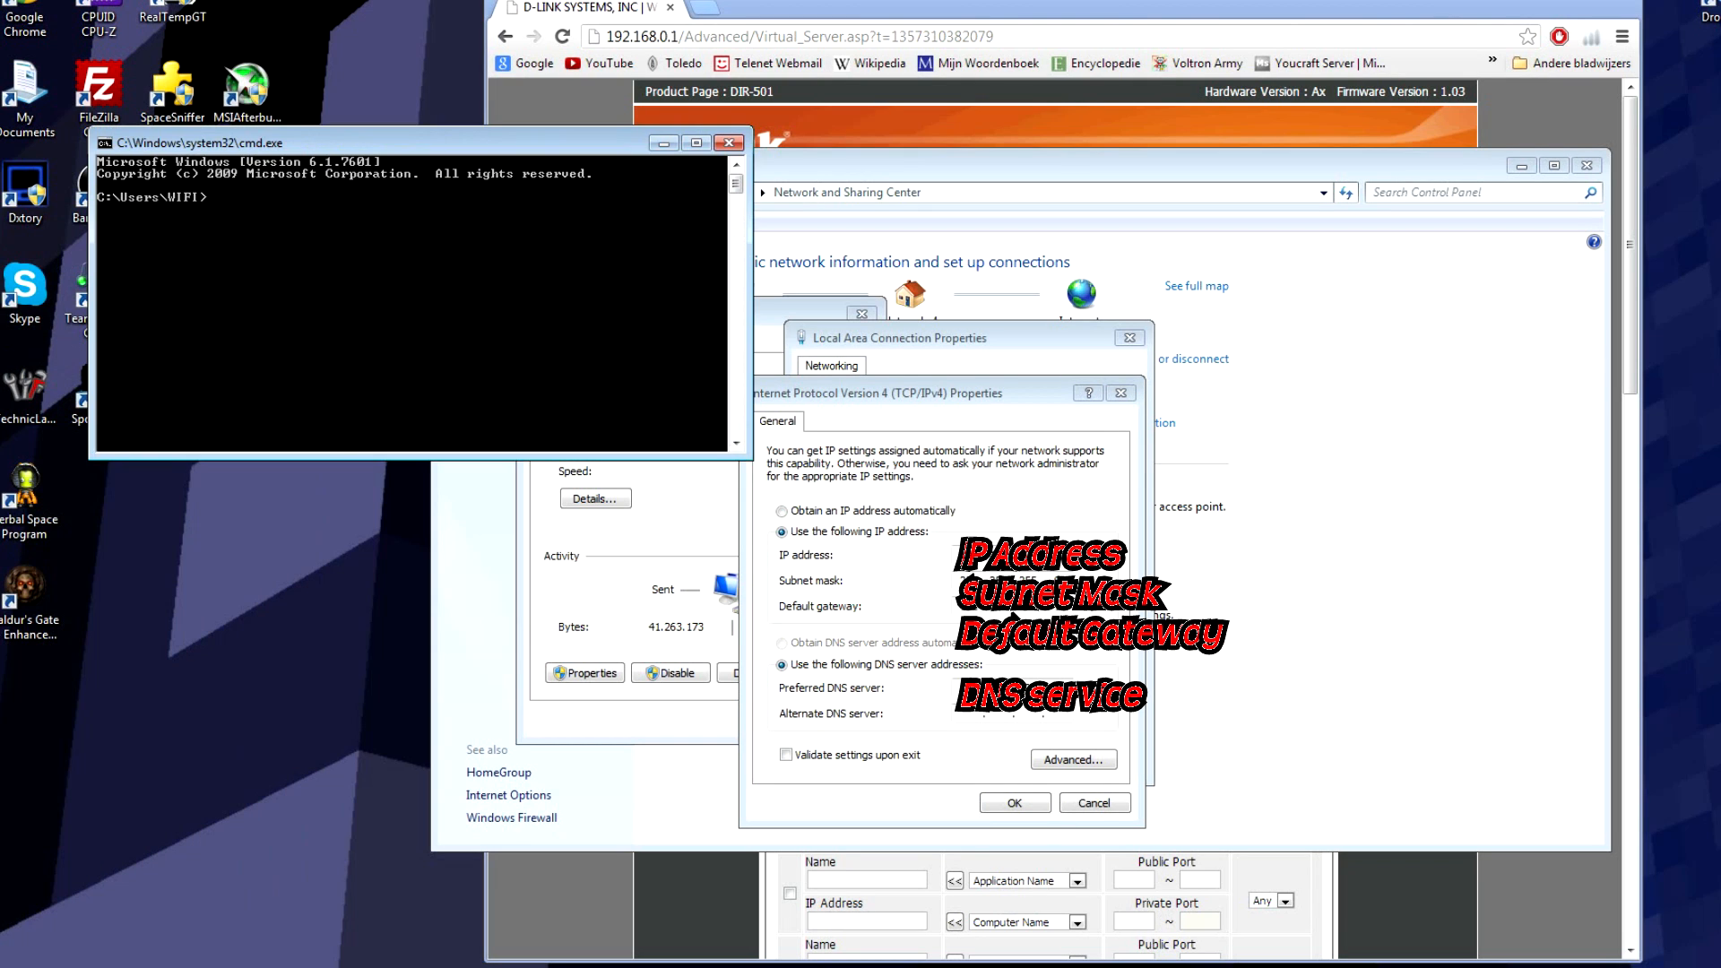
pyautogui.moveTo(466, 141); pyautogui.dragTo(584, 211)
pyautogui.click(5, 964)
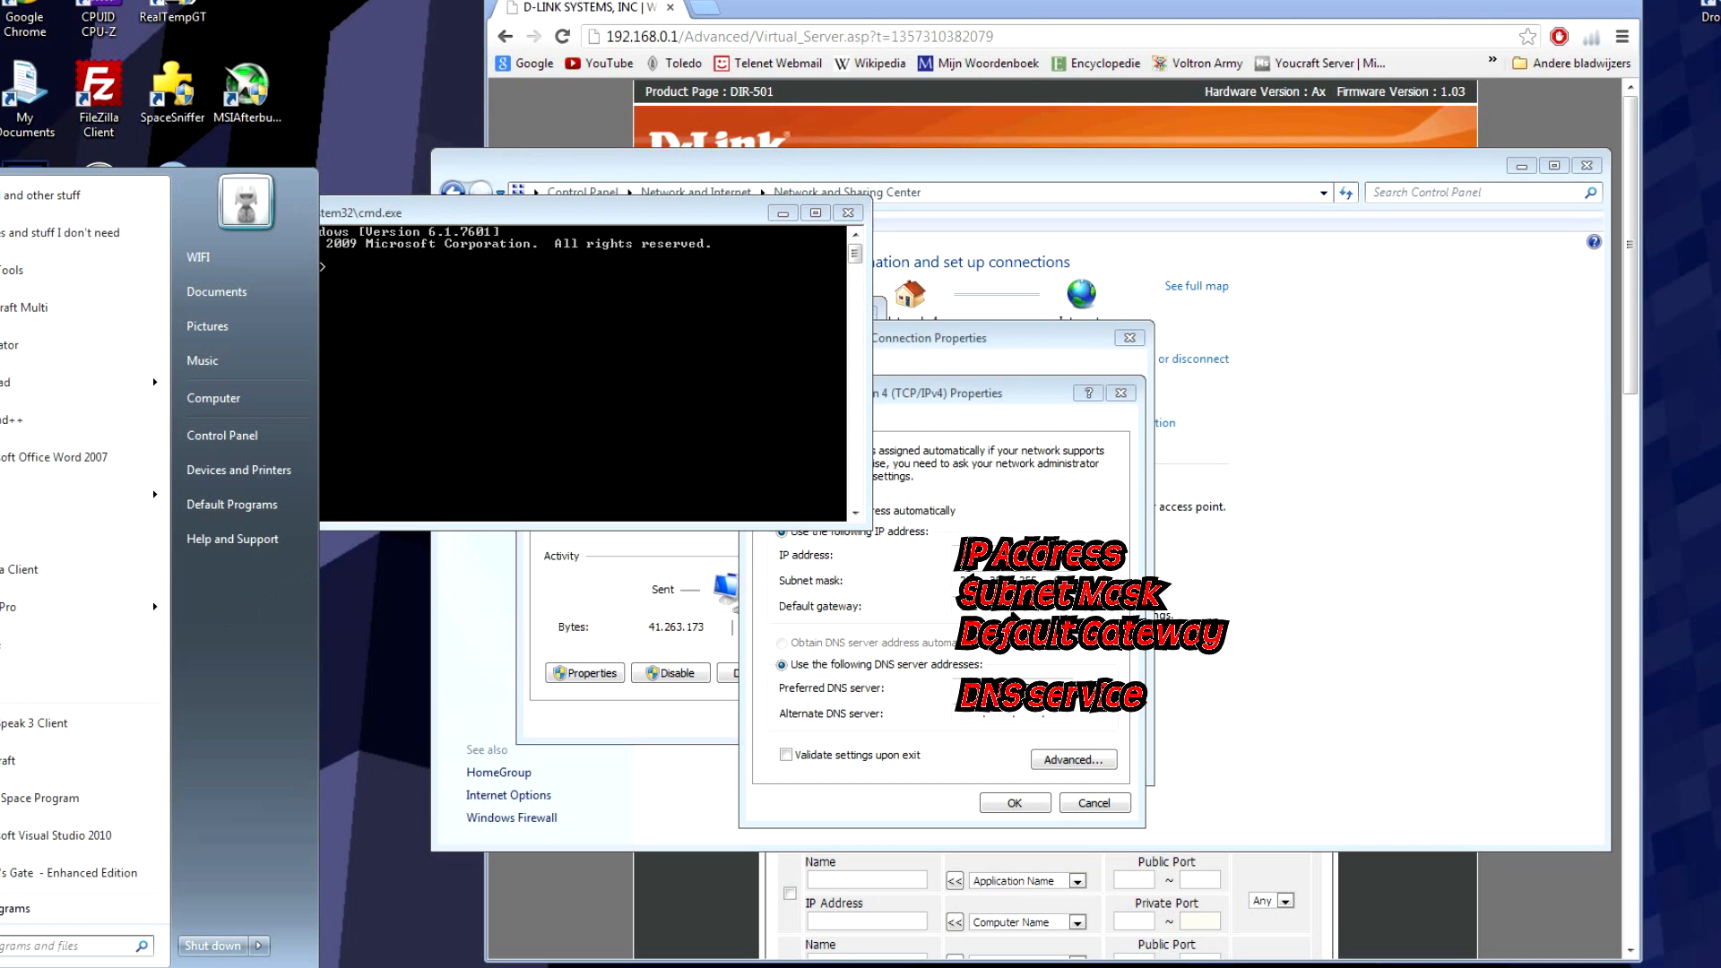
pyautogui.click(462, 374)
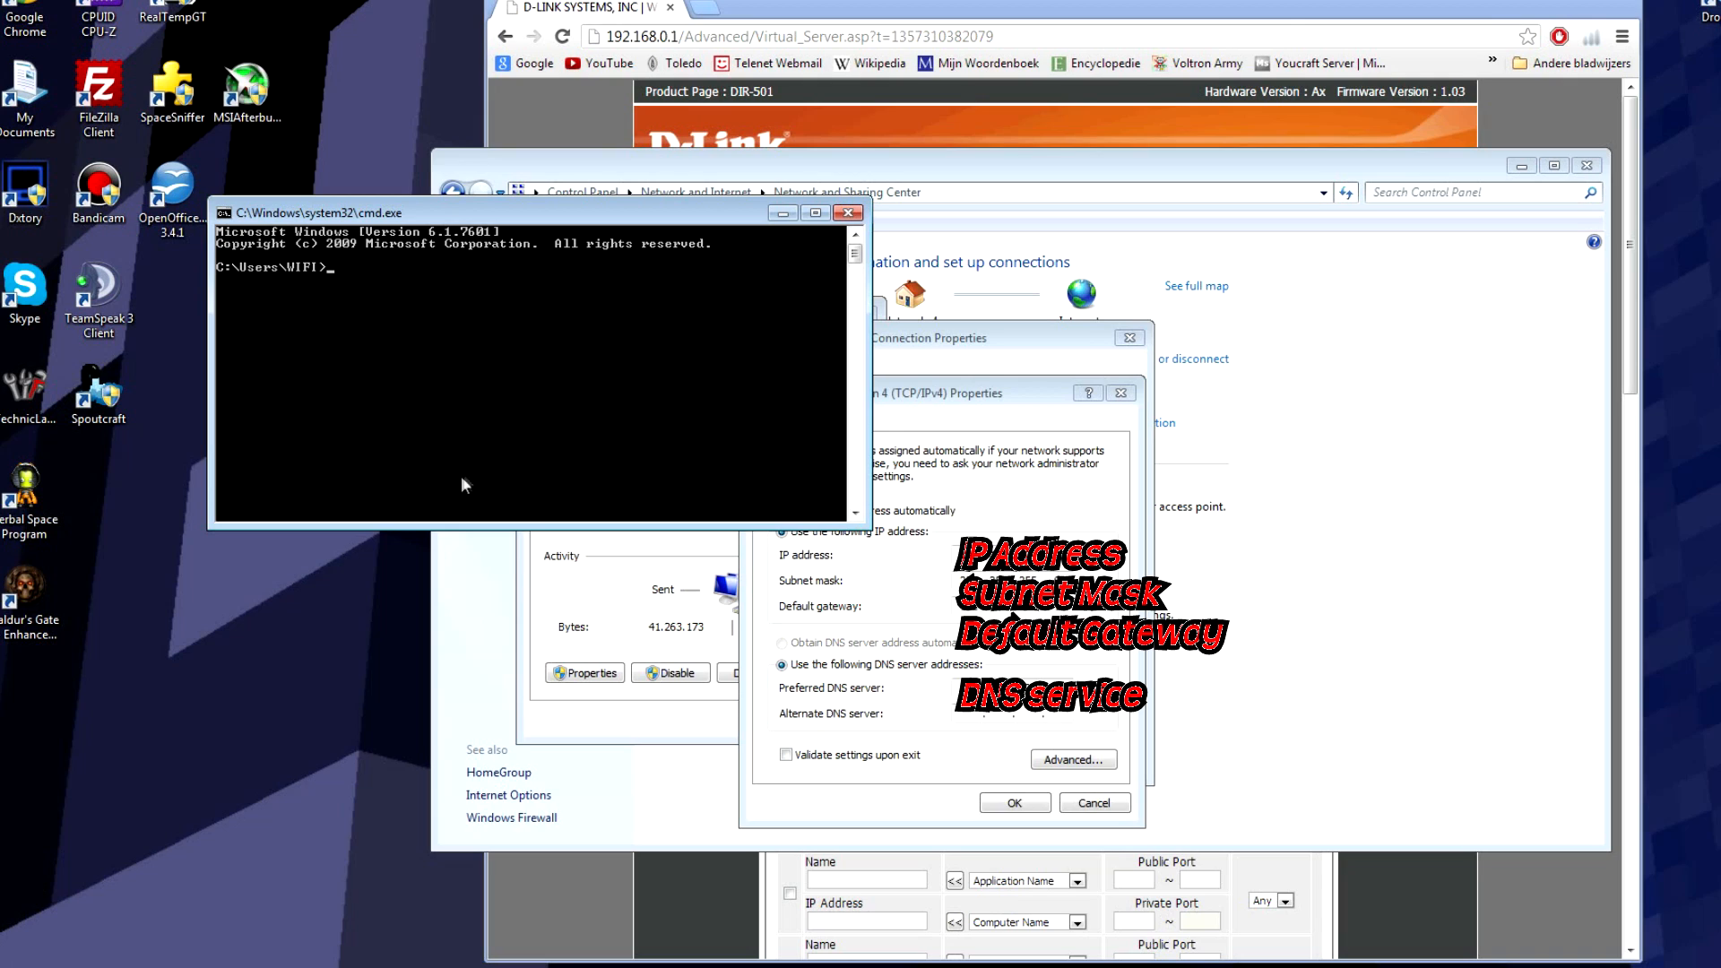
# Step: Run ipconfig /all and scroll up to the Ethernet adapter Local Area Connection details
pyautogui.write('ipconfig/all')
pyautogui.press('Return')
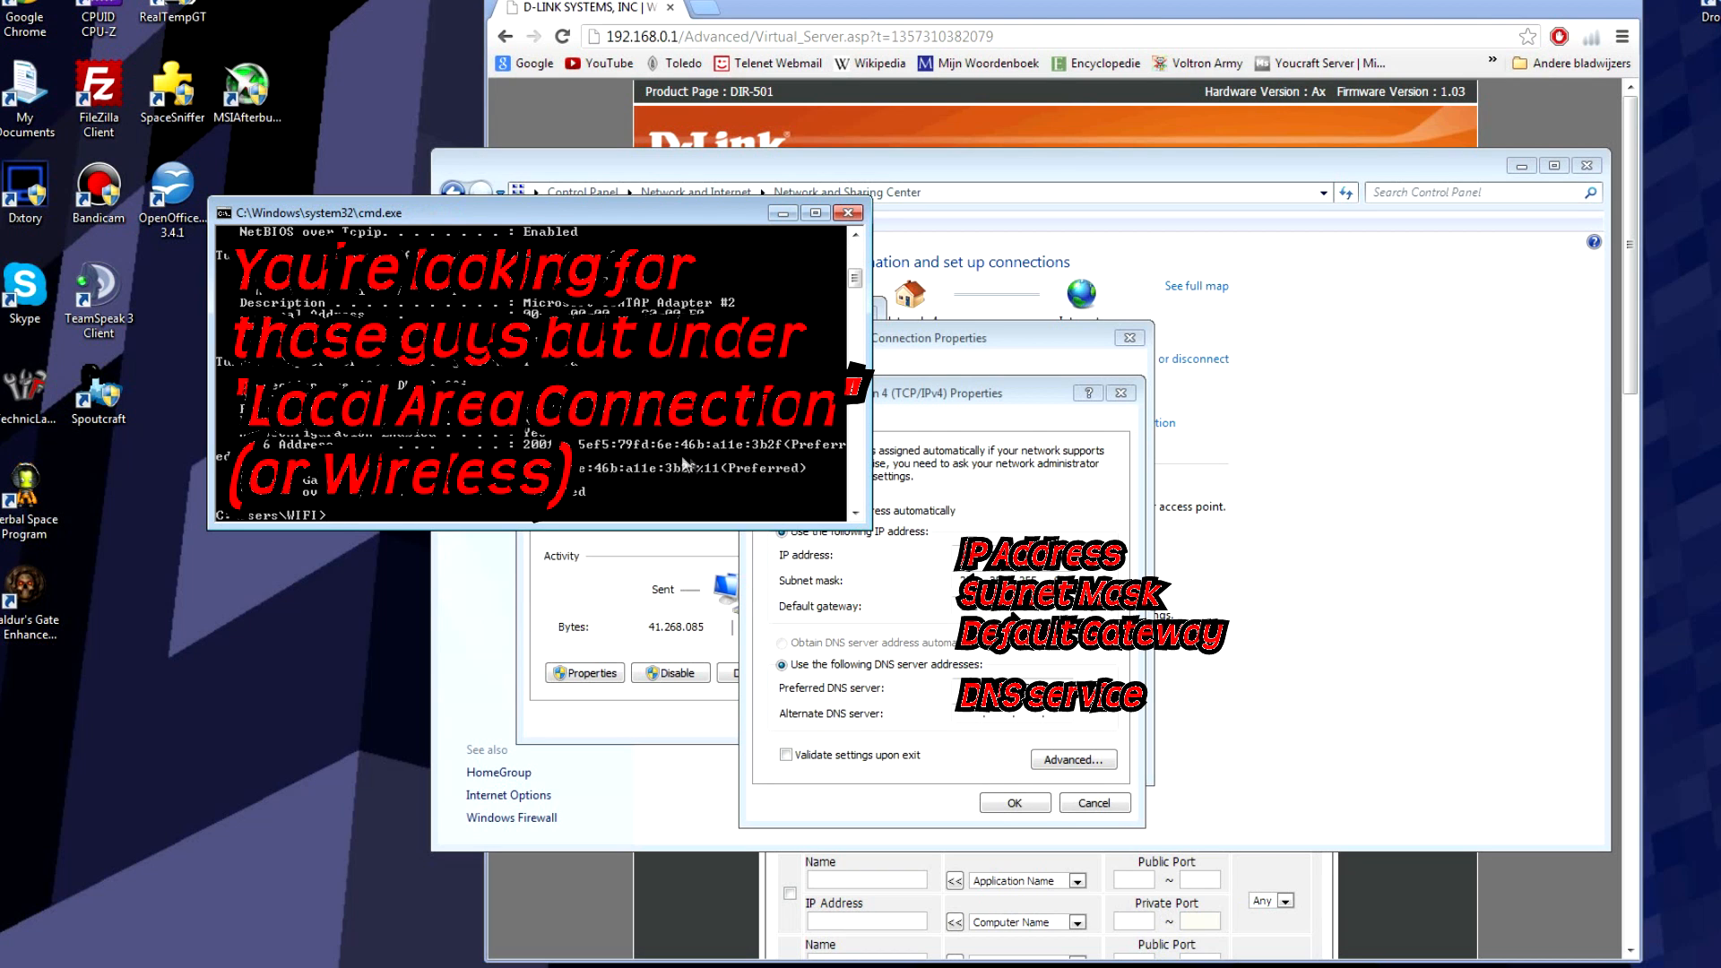
pyautogui.scroll(5, 643, 450)
pyautogui.scroll(3, 644, 450)
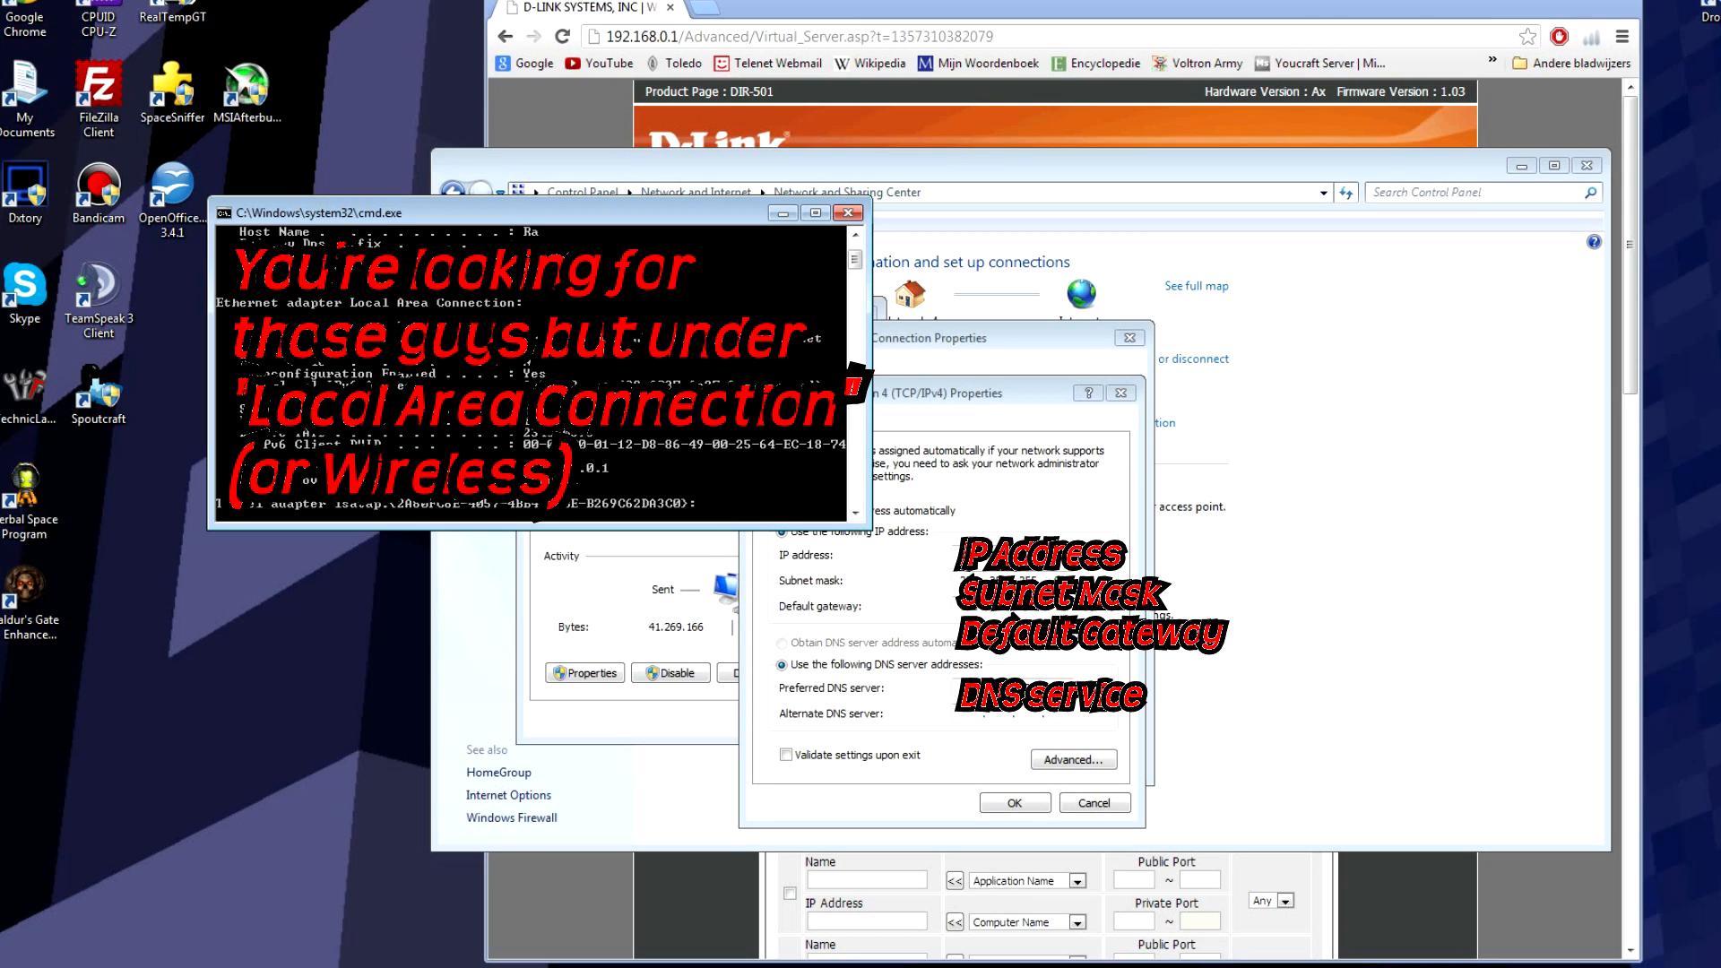
pyautogui.moveTo(543, 221); pyautogui.dragTo(241, 228)
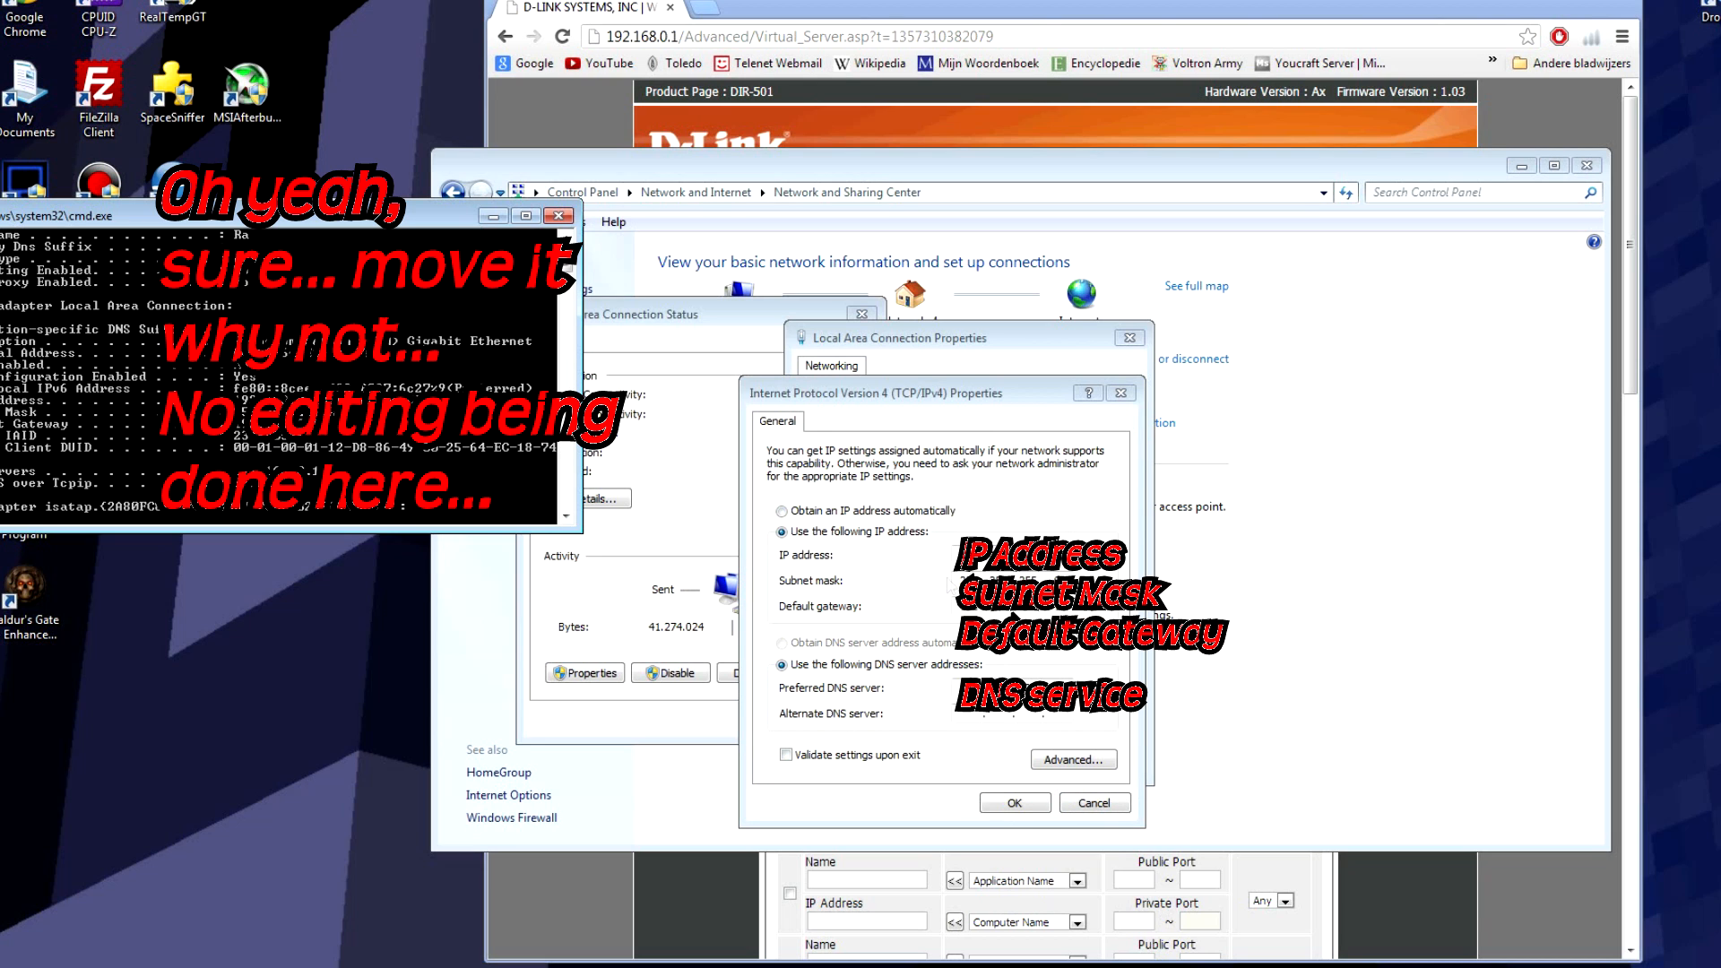
# Step: Close the IPv4, Properties and Status dialogs and Command Prompt, then minimize Network and Sharing Center
pyautogui.click(994, 810)
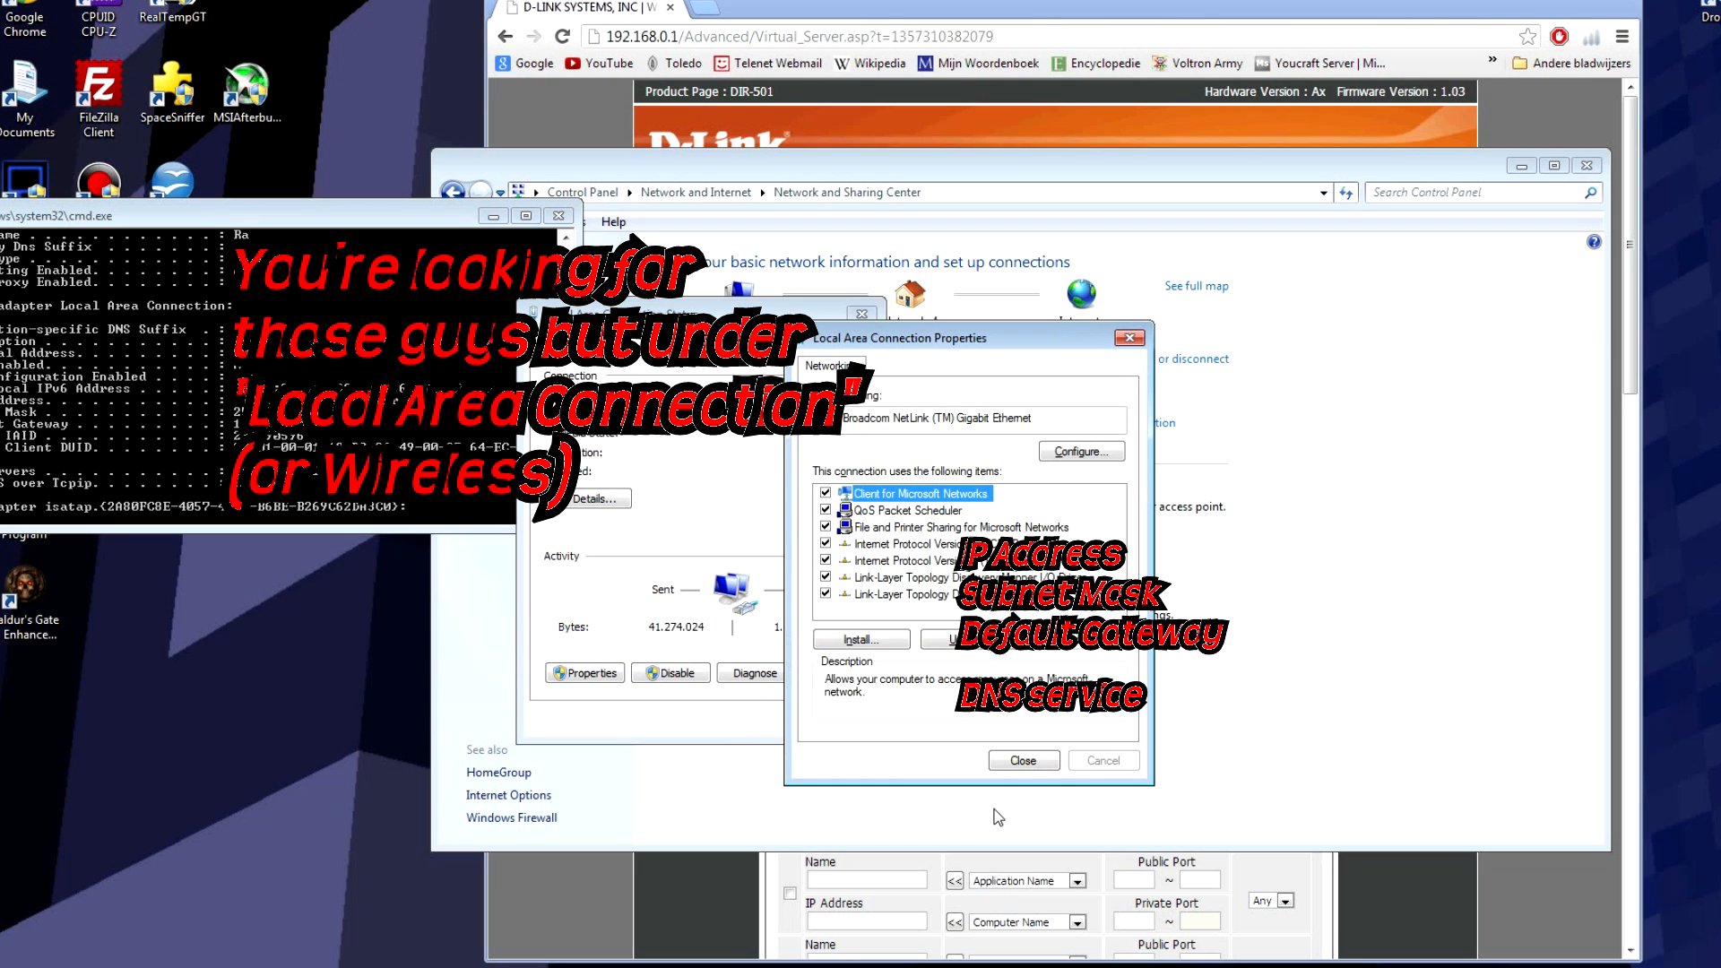
pyautogui.click(1016, 762)
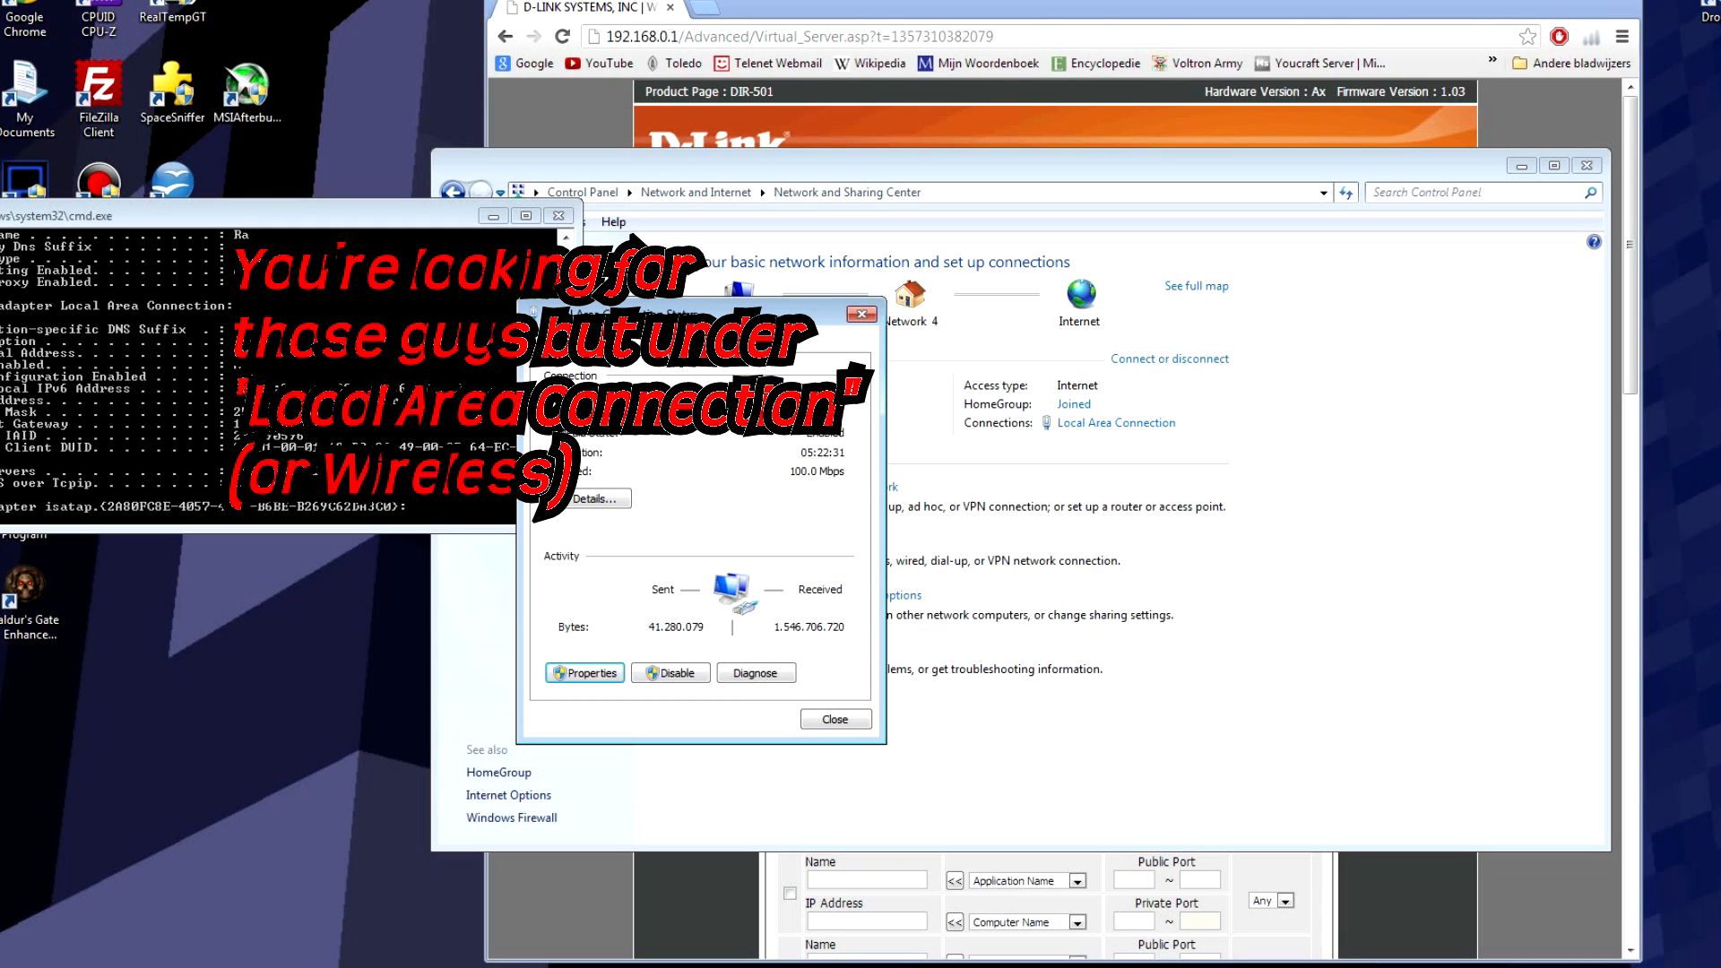
pyautogui.click(466, 376)
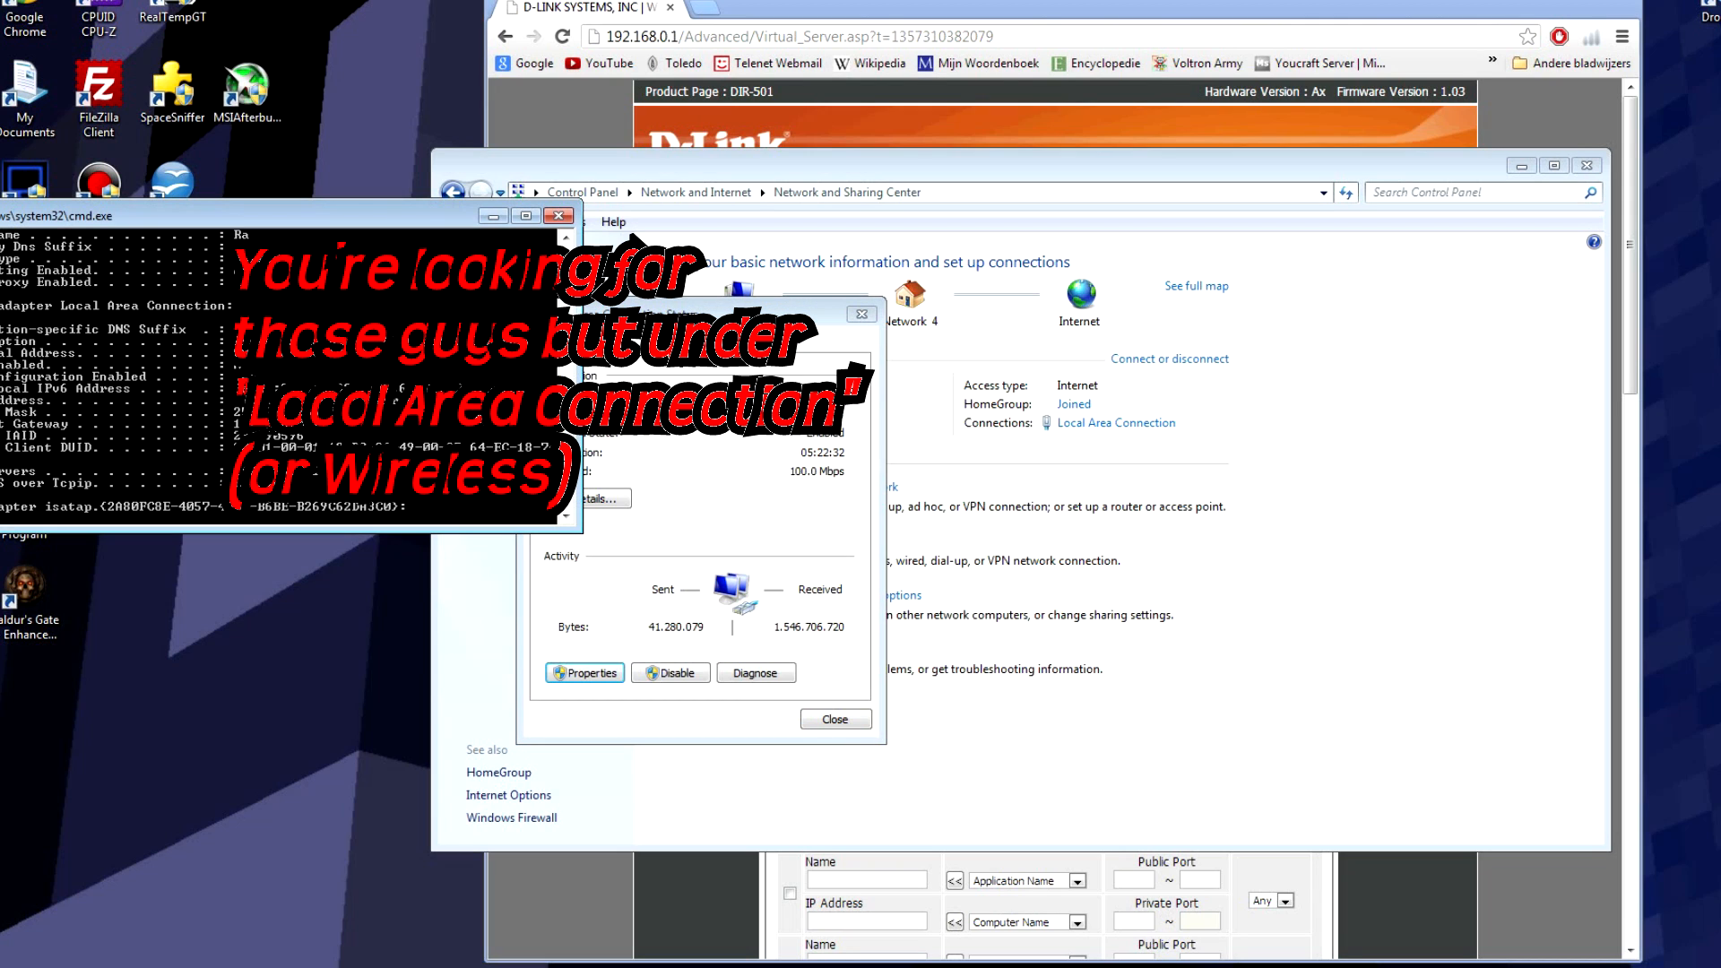
pyautogui.click(559, 215)
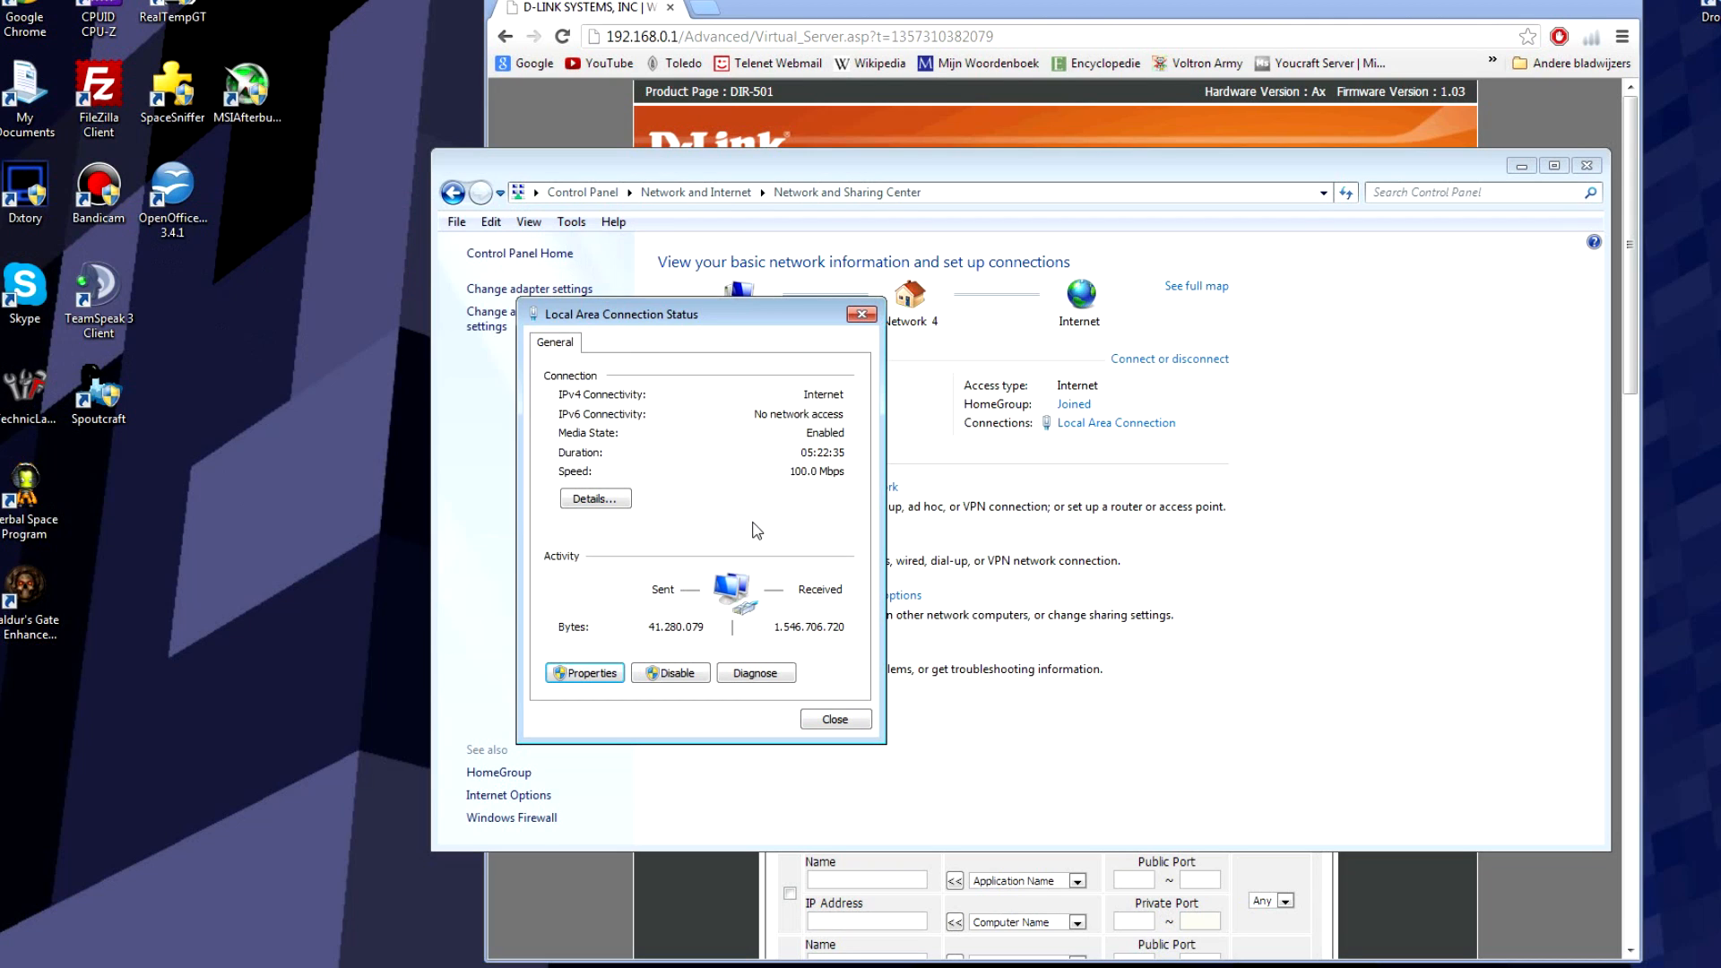
pyautogui.click(838, 720)
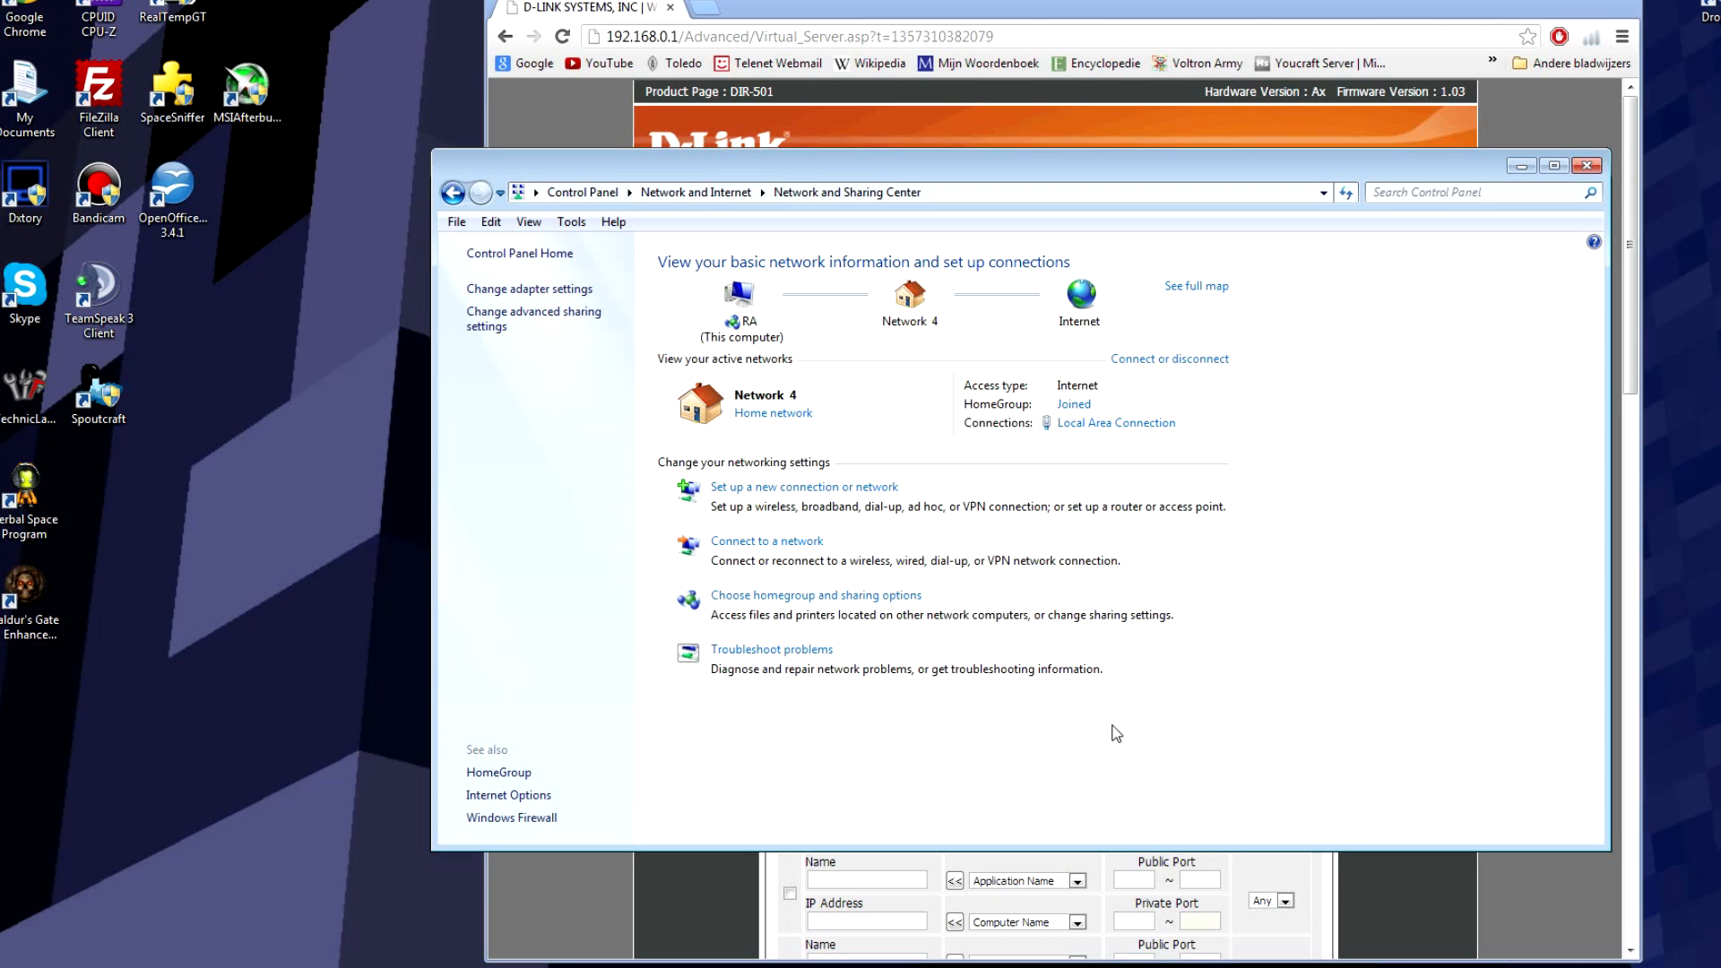
pyautogui.click(1594, 166)
pyautogui.click(1525, 168)
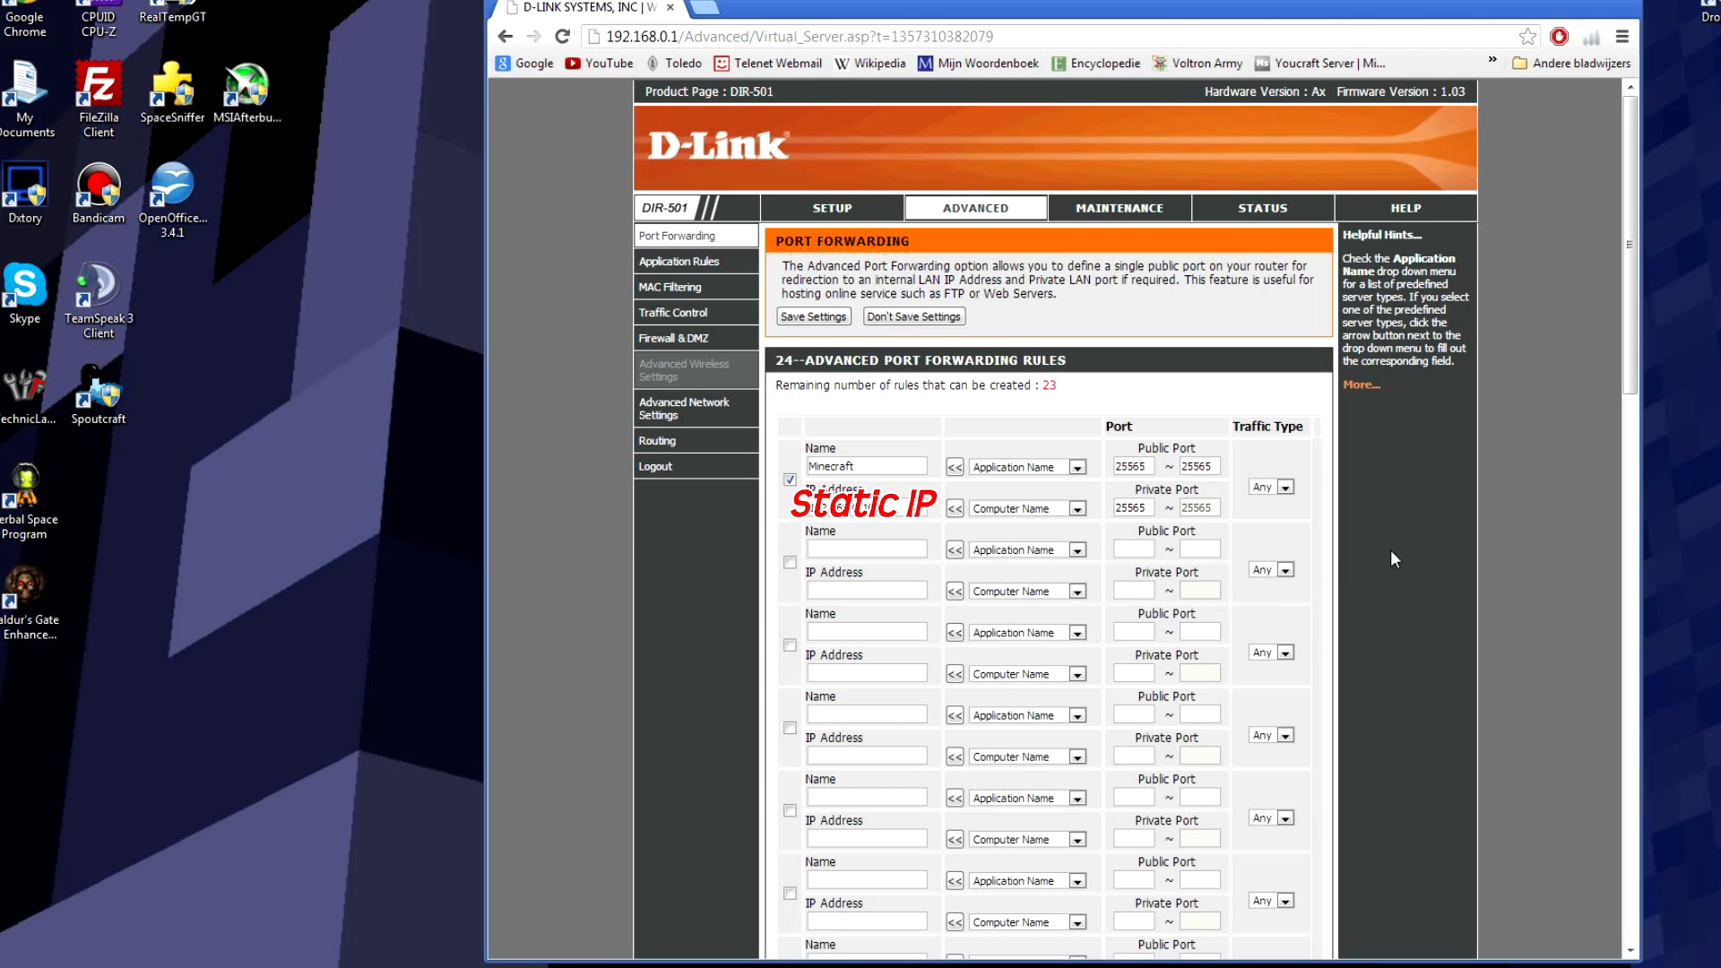
pyautogui.scroll(-10, 1400, 547)
pyautogui.scroll(-5, 1402, 581)
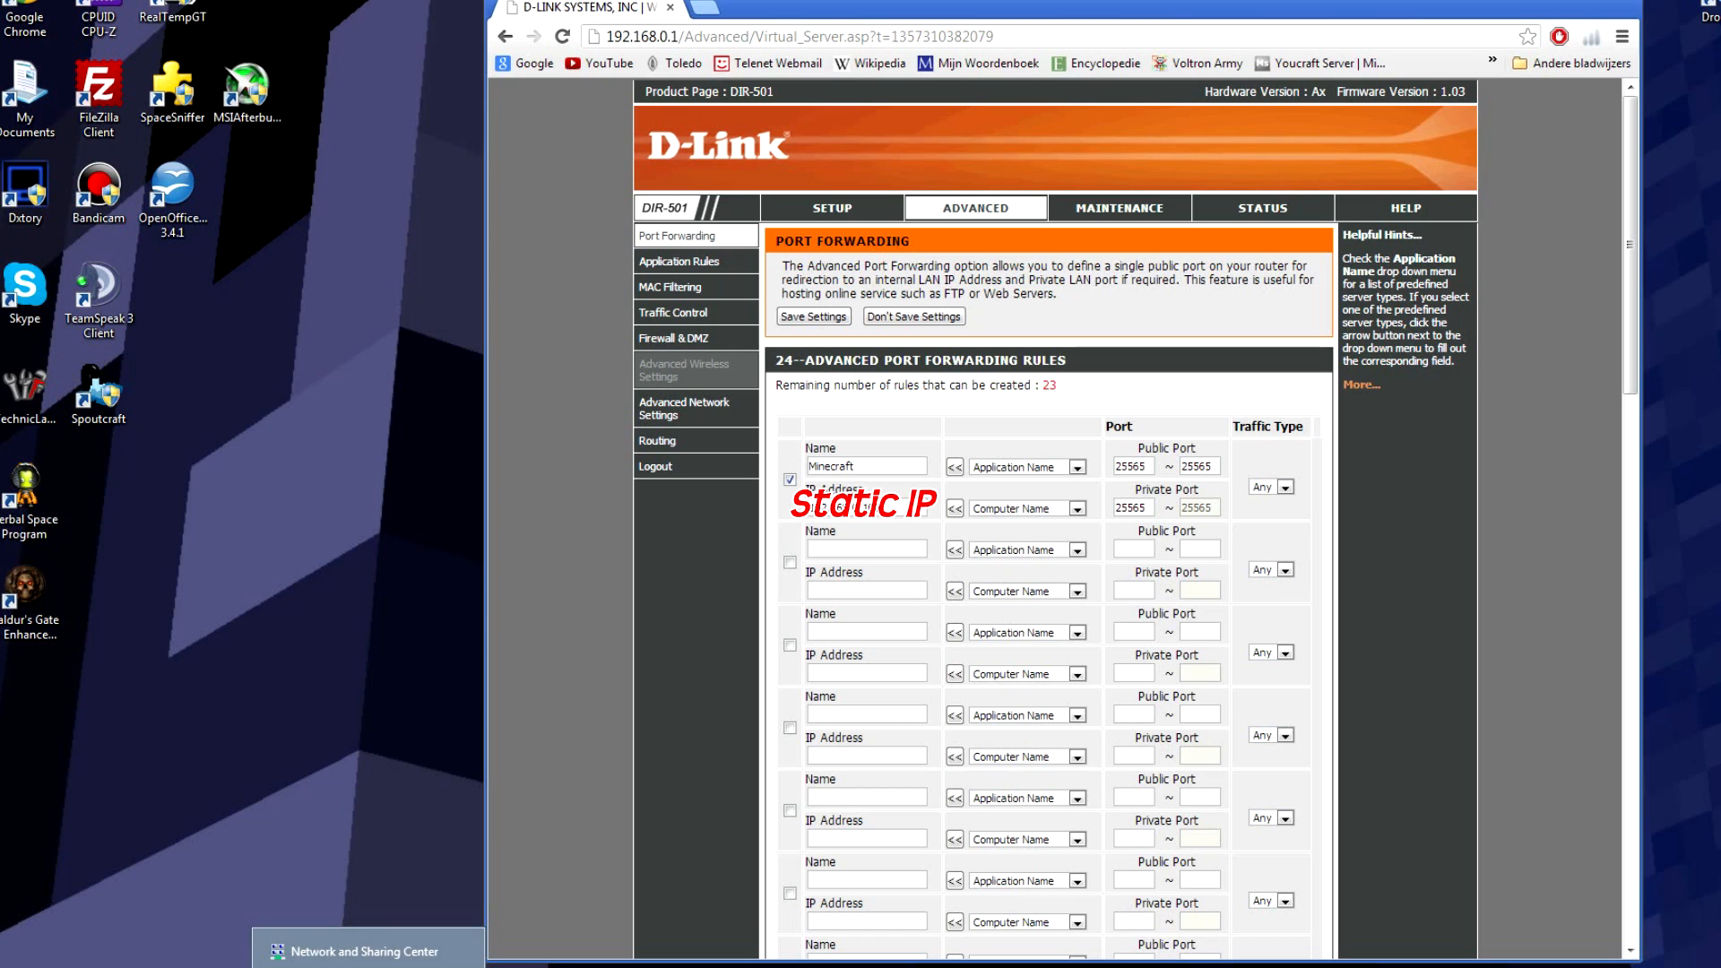
# Step: Open Windows Firewall's advanced settings from Network and Sharing Center, maximize it, and select Inbound Rules
pyautogui.click(365, 952)
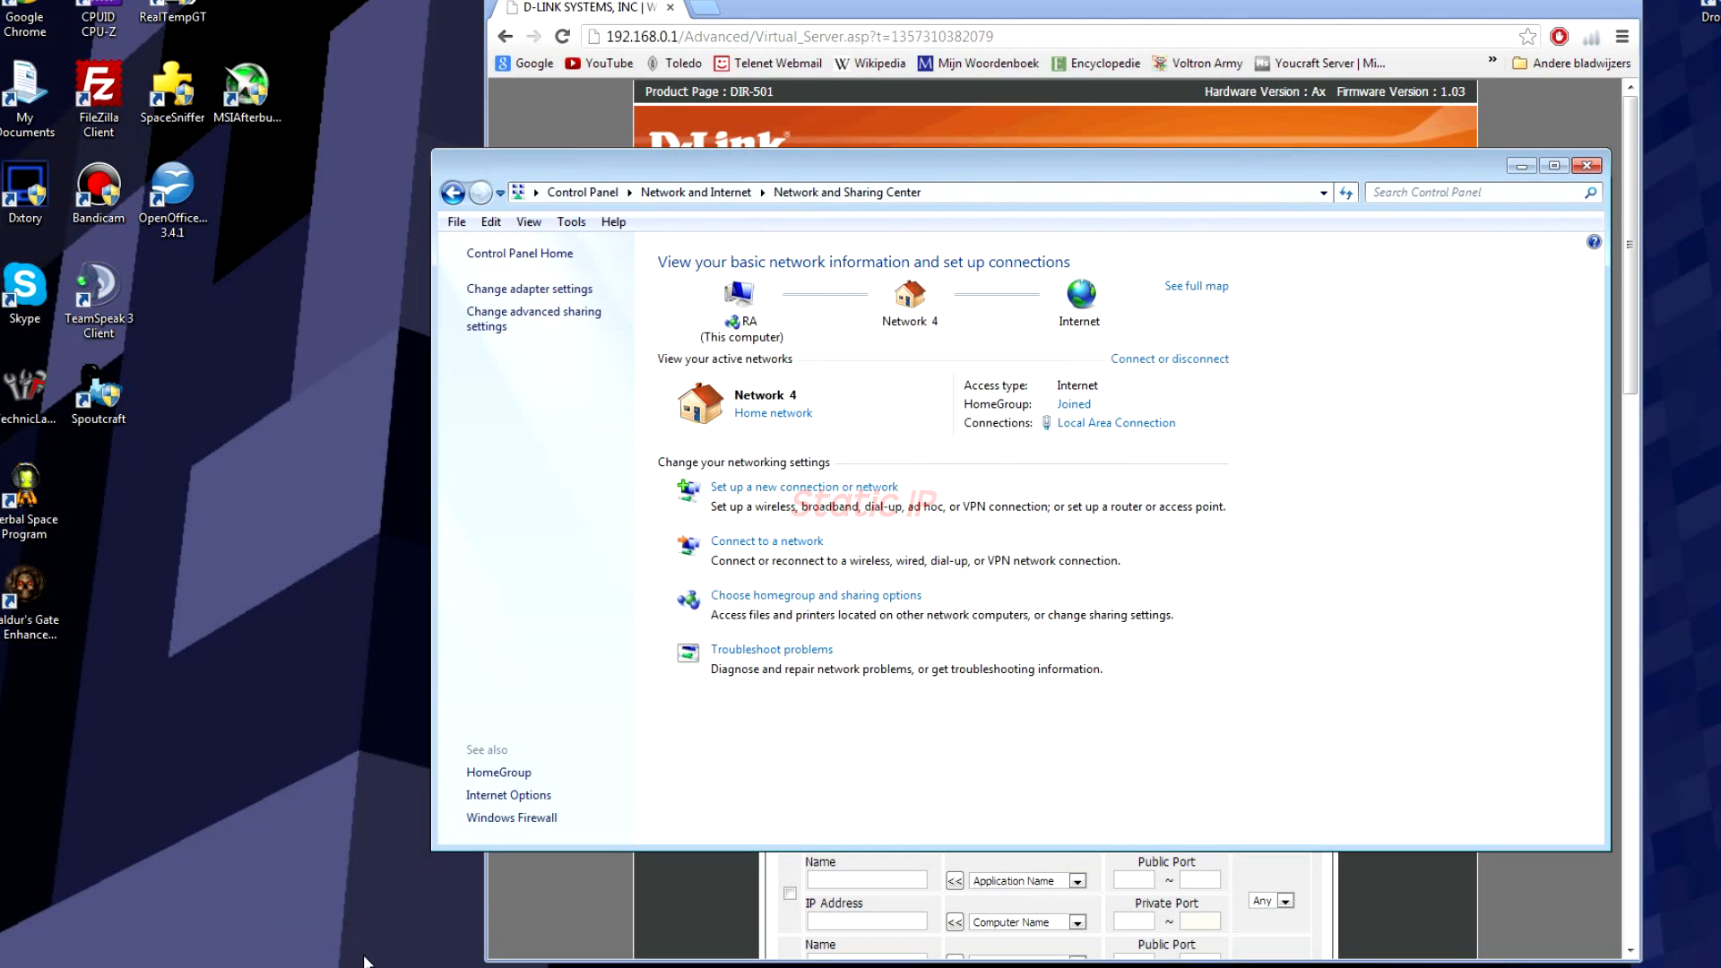
pyautogui.click(511, 818)
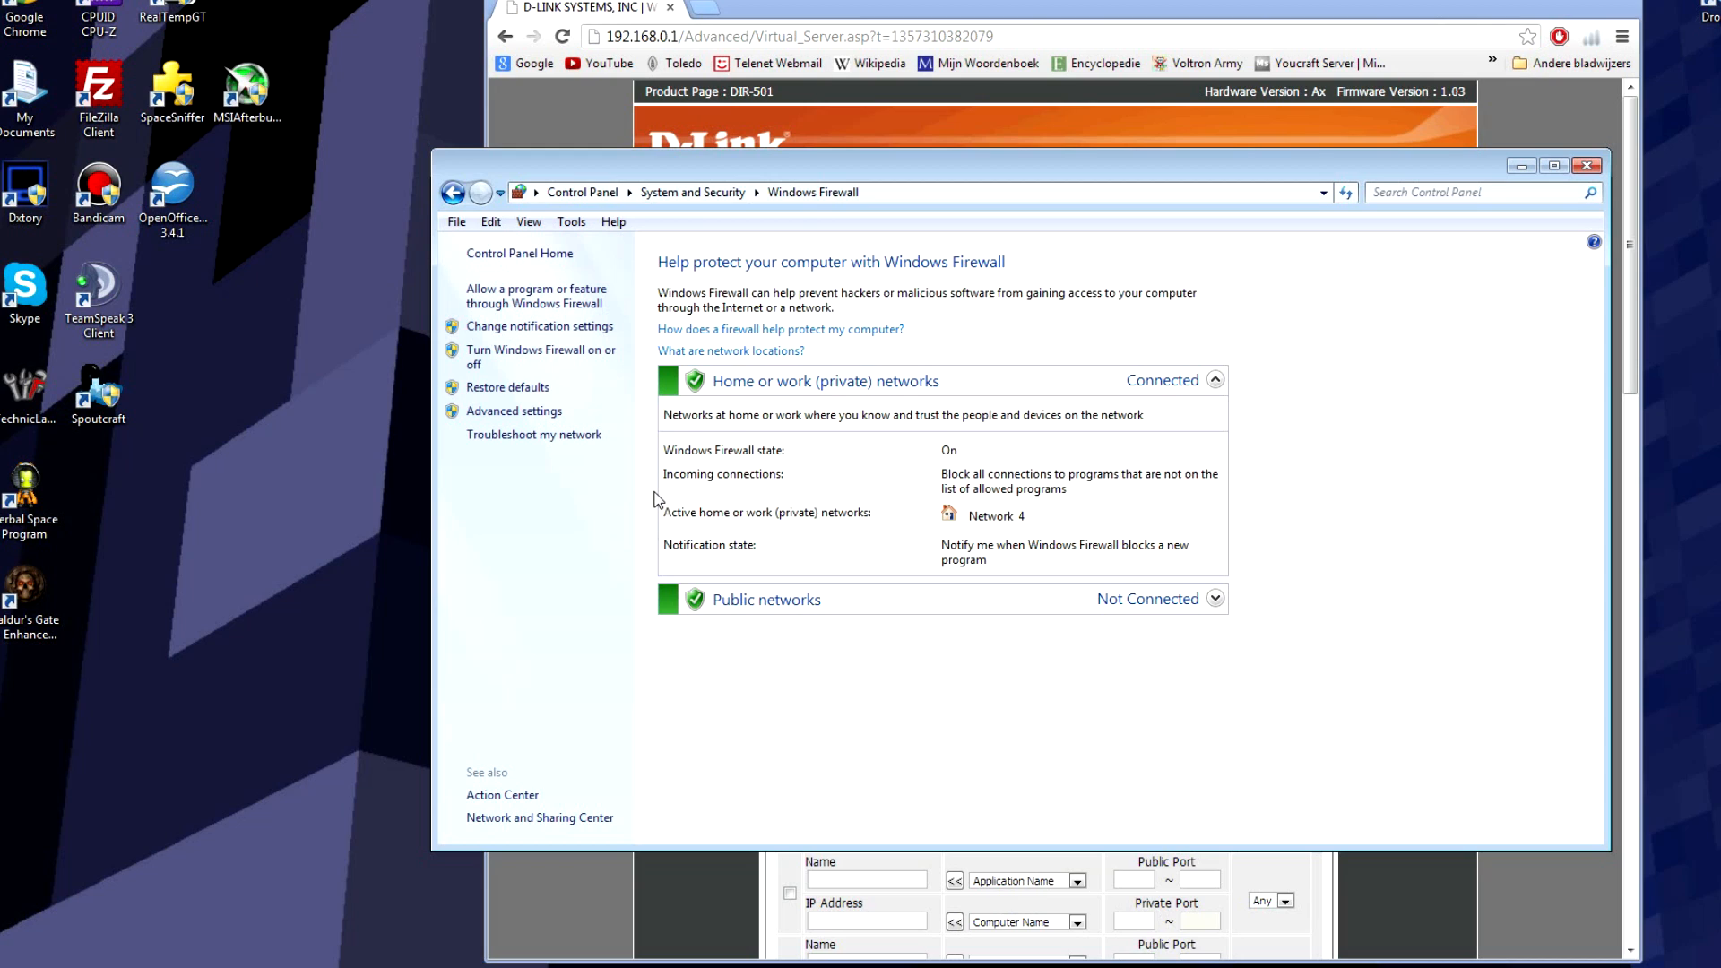
pyautogui.click(552, 412)
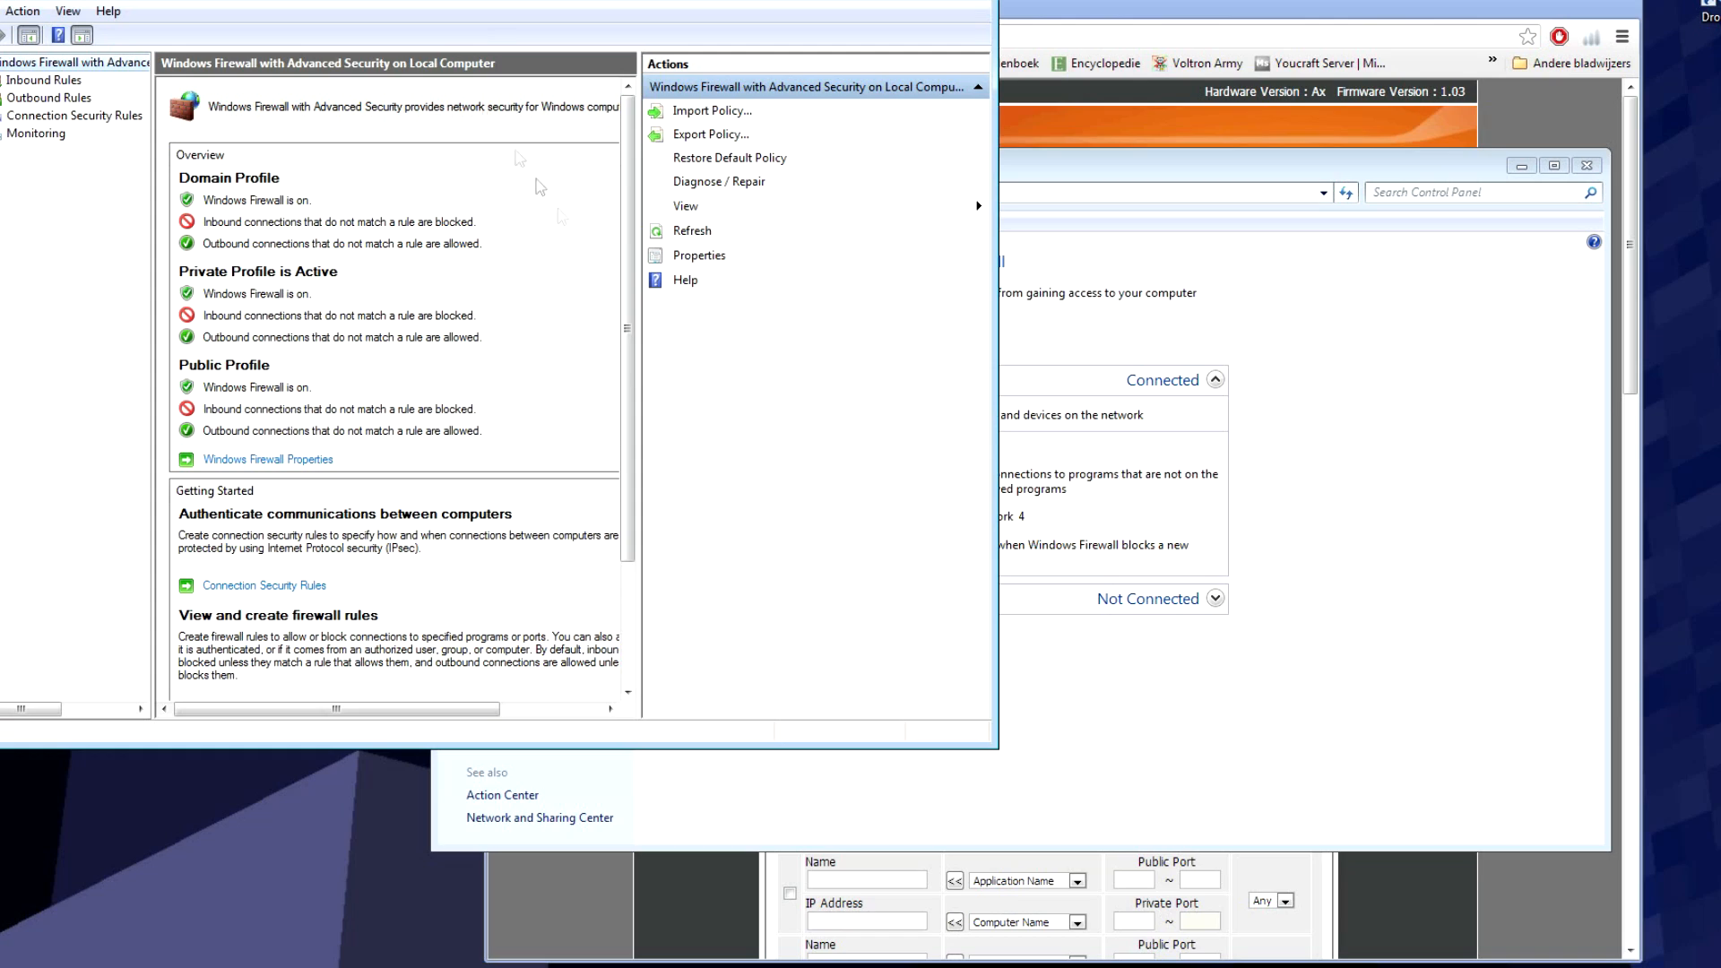
pyautogui.moveTo(469, 0); pyautogui.dragTo(554, 41)
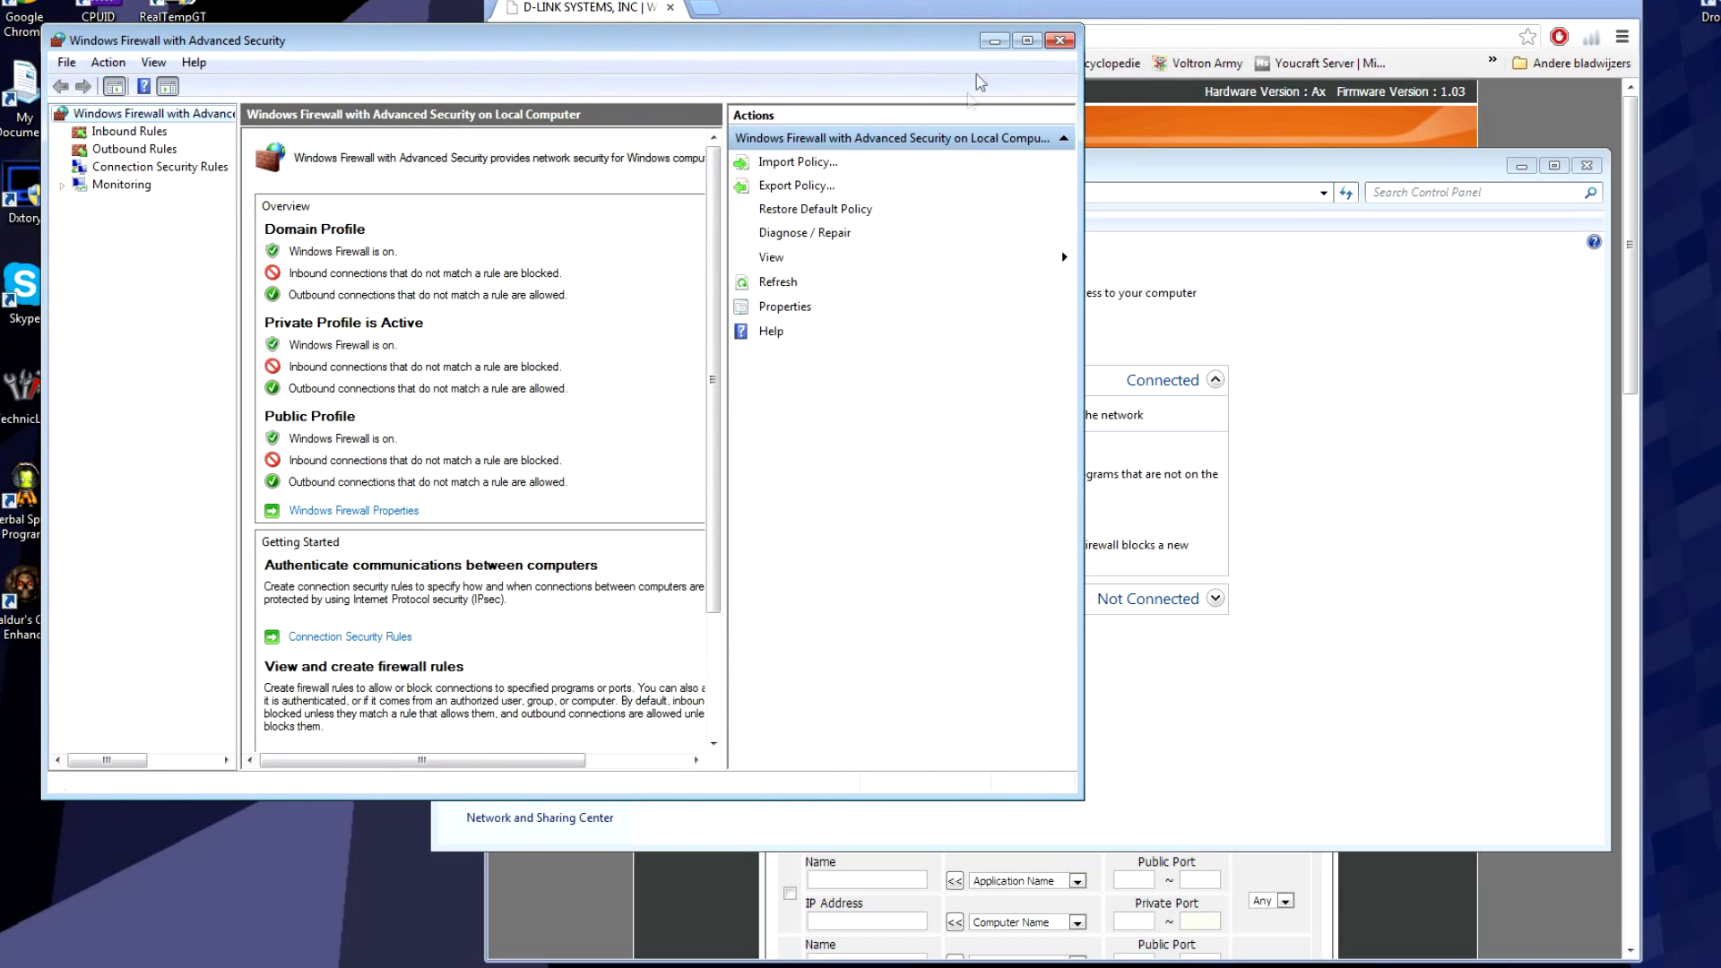
pyautogui.click(1059, 40)
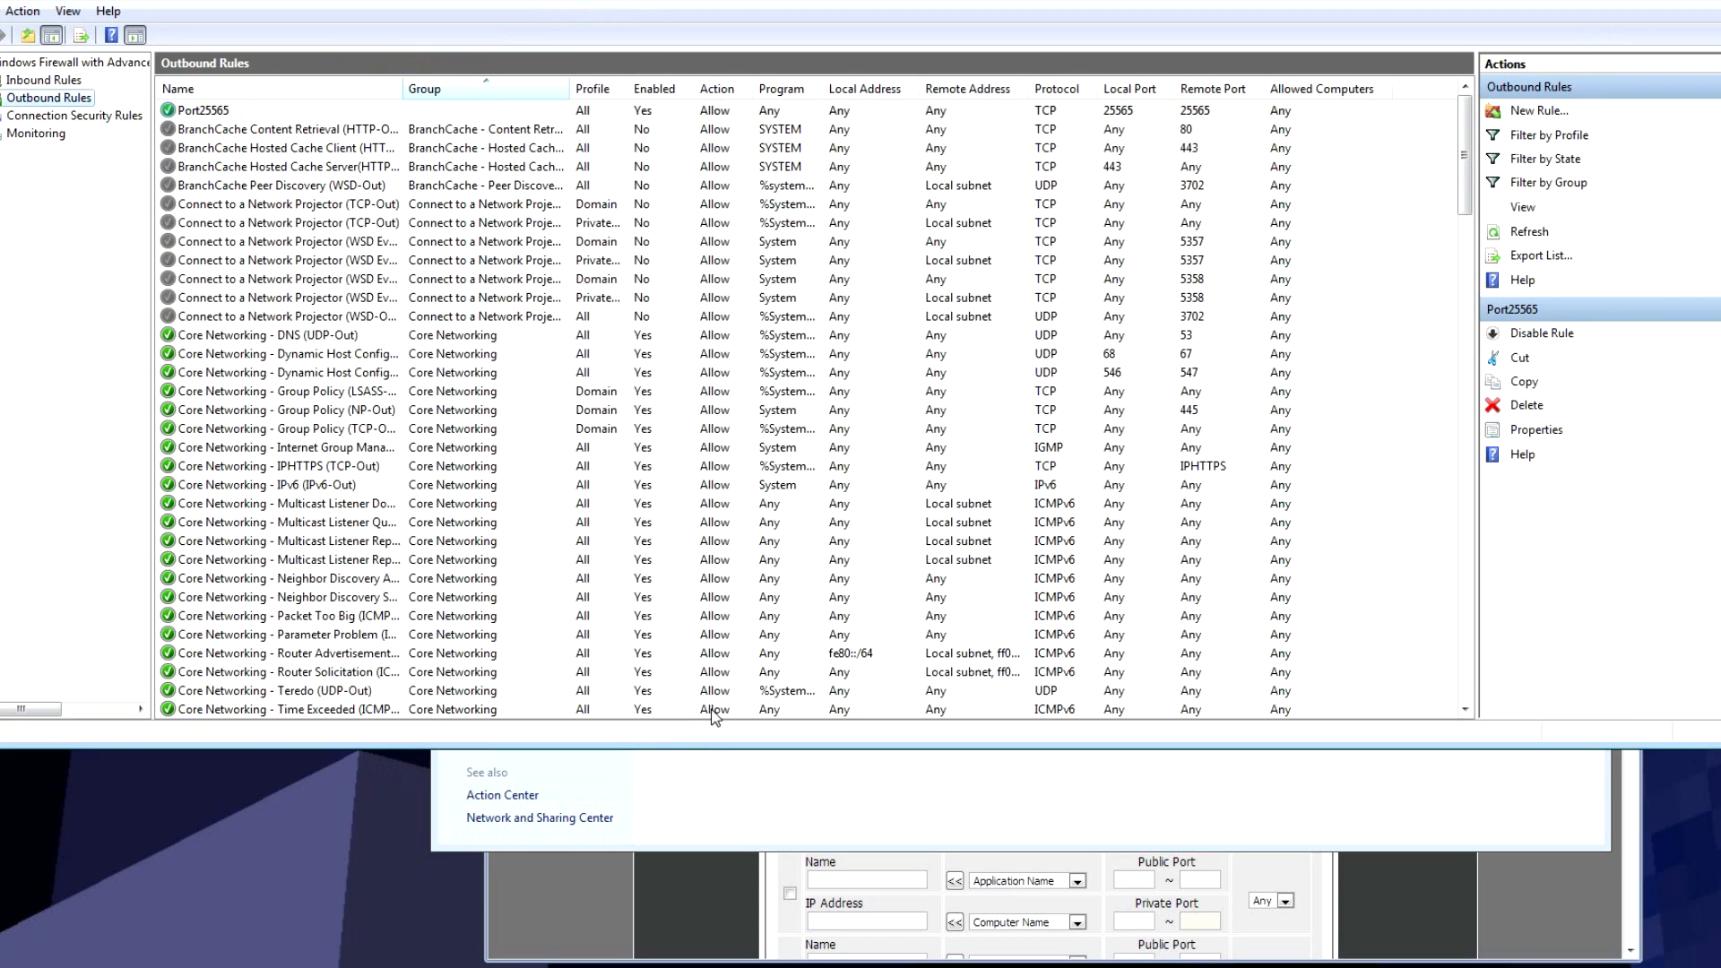
pyautogui.moveTo(1023, 0); pyautogui.dragTo(998, 108)
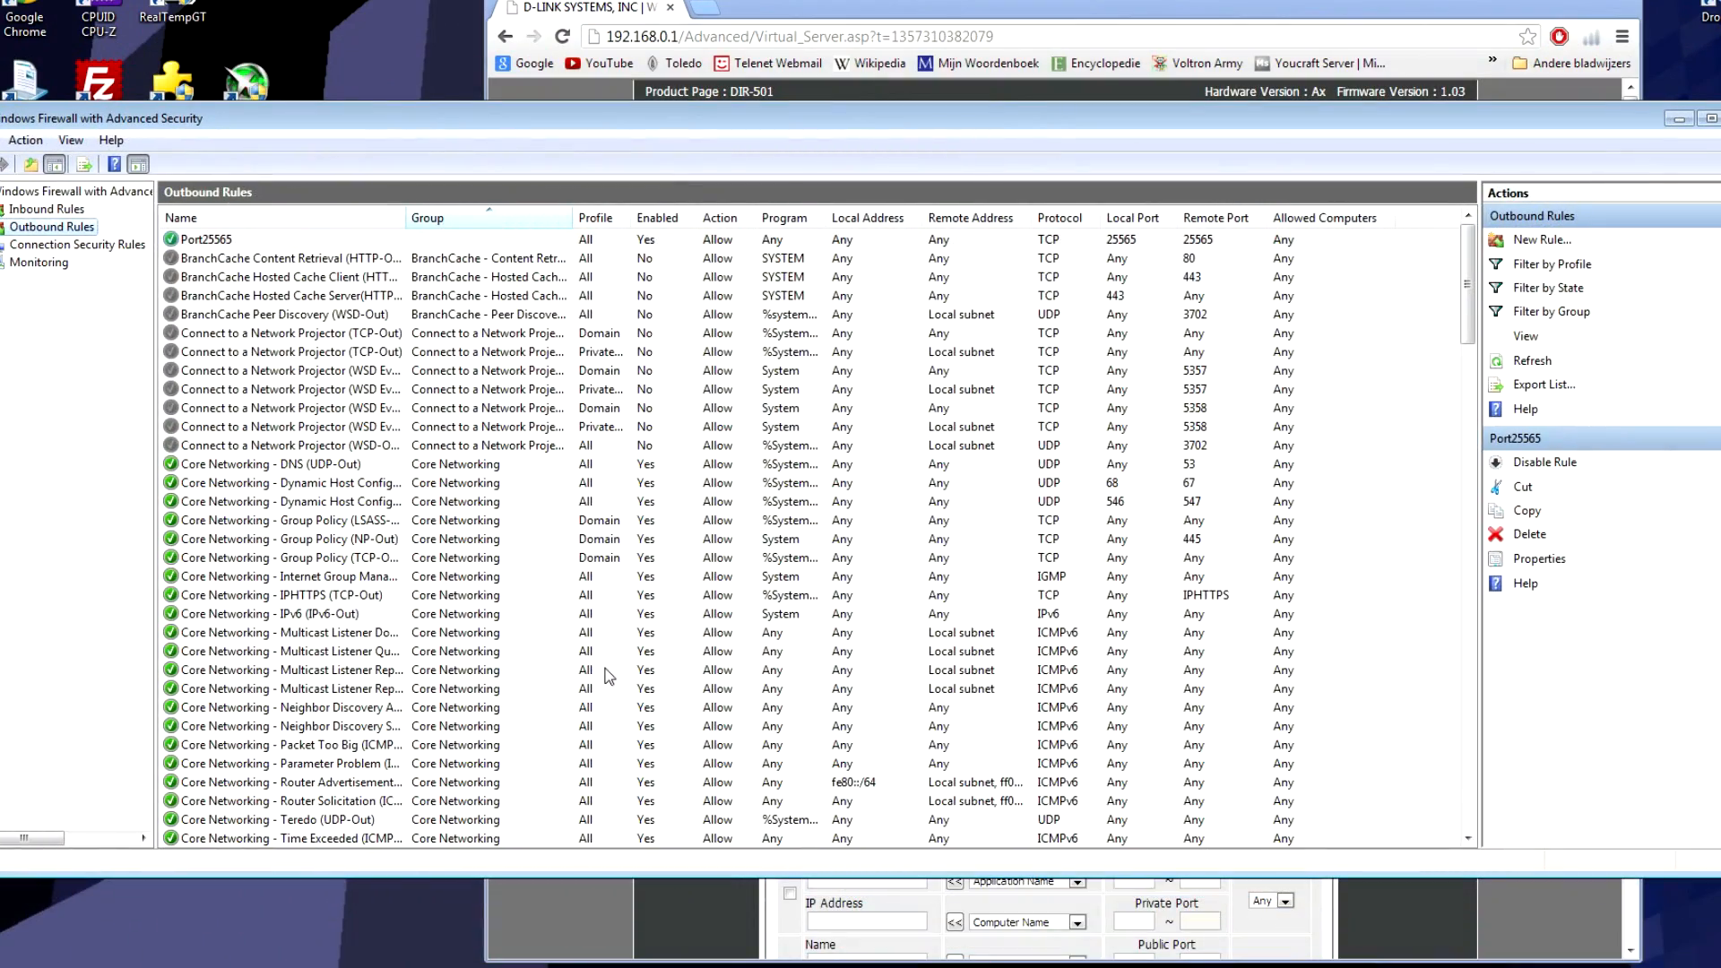
pyautogui.click(40, 212)
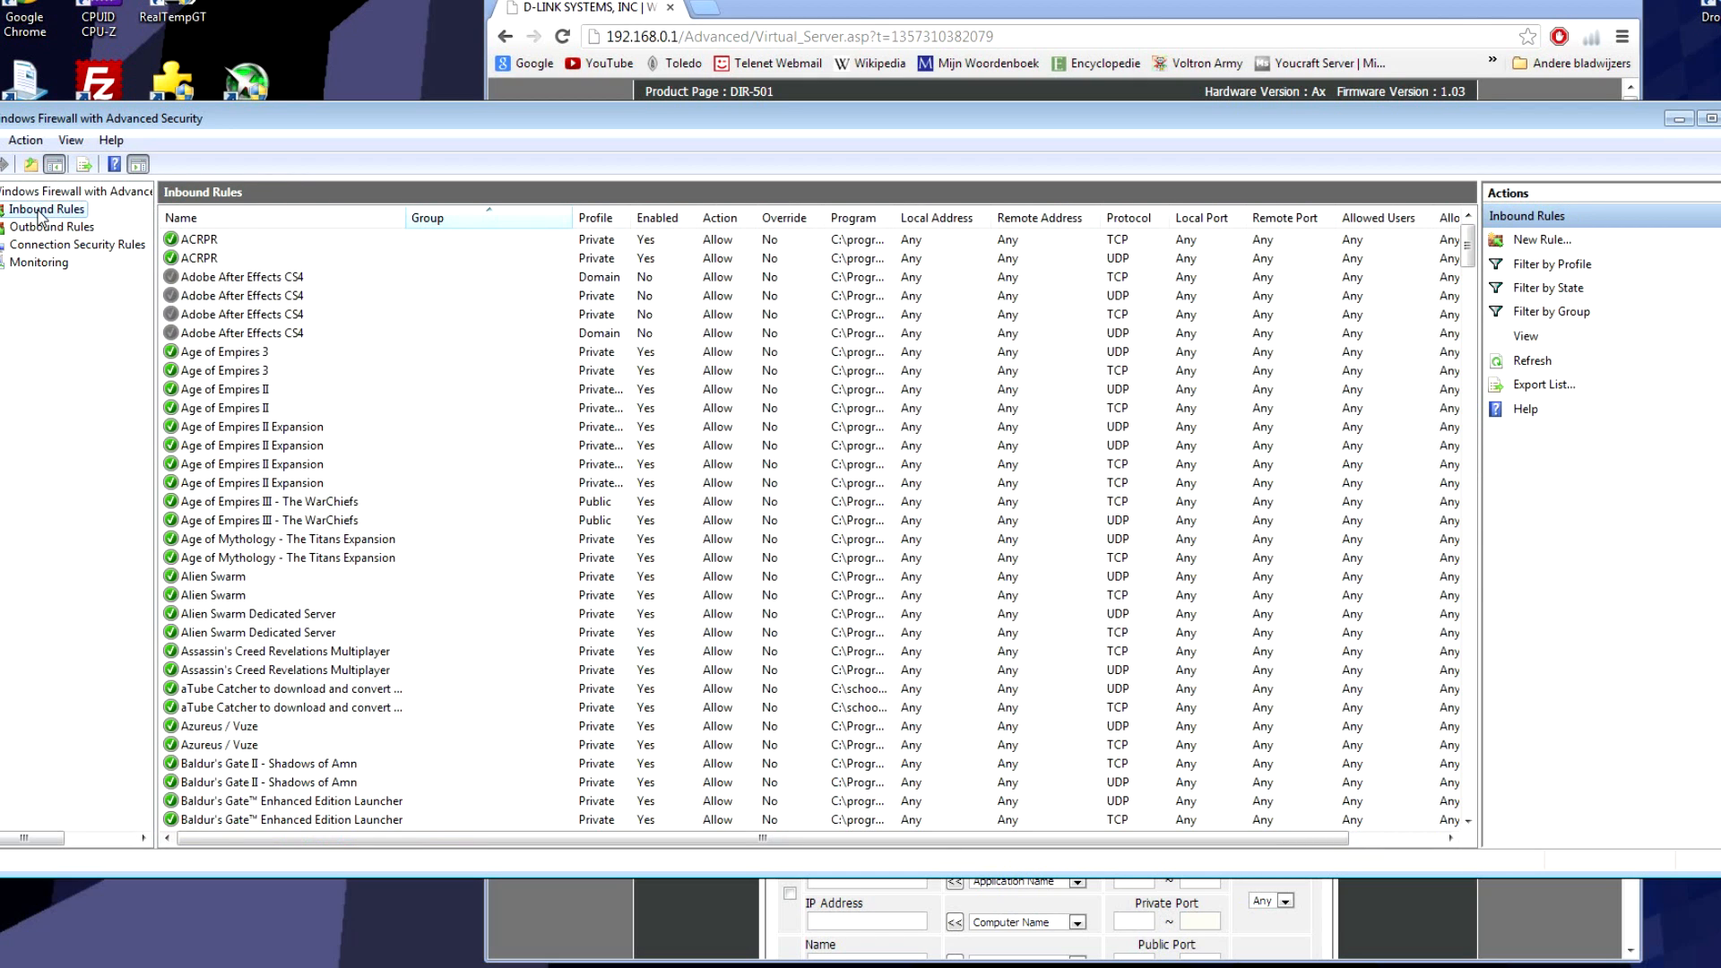
pyautogui.click(1543, 244)
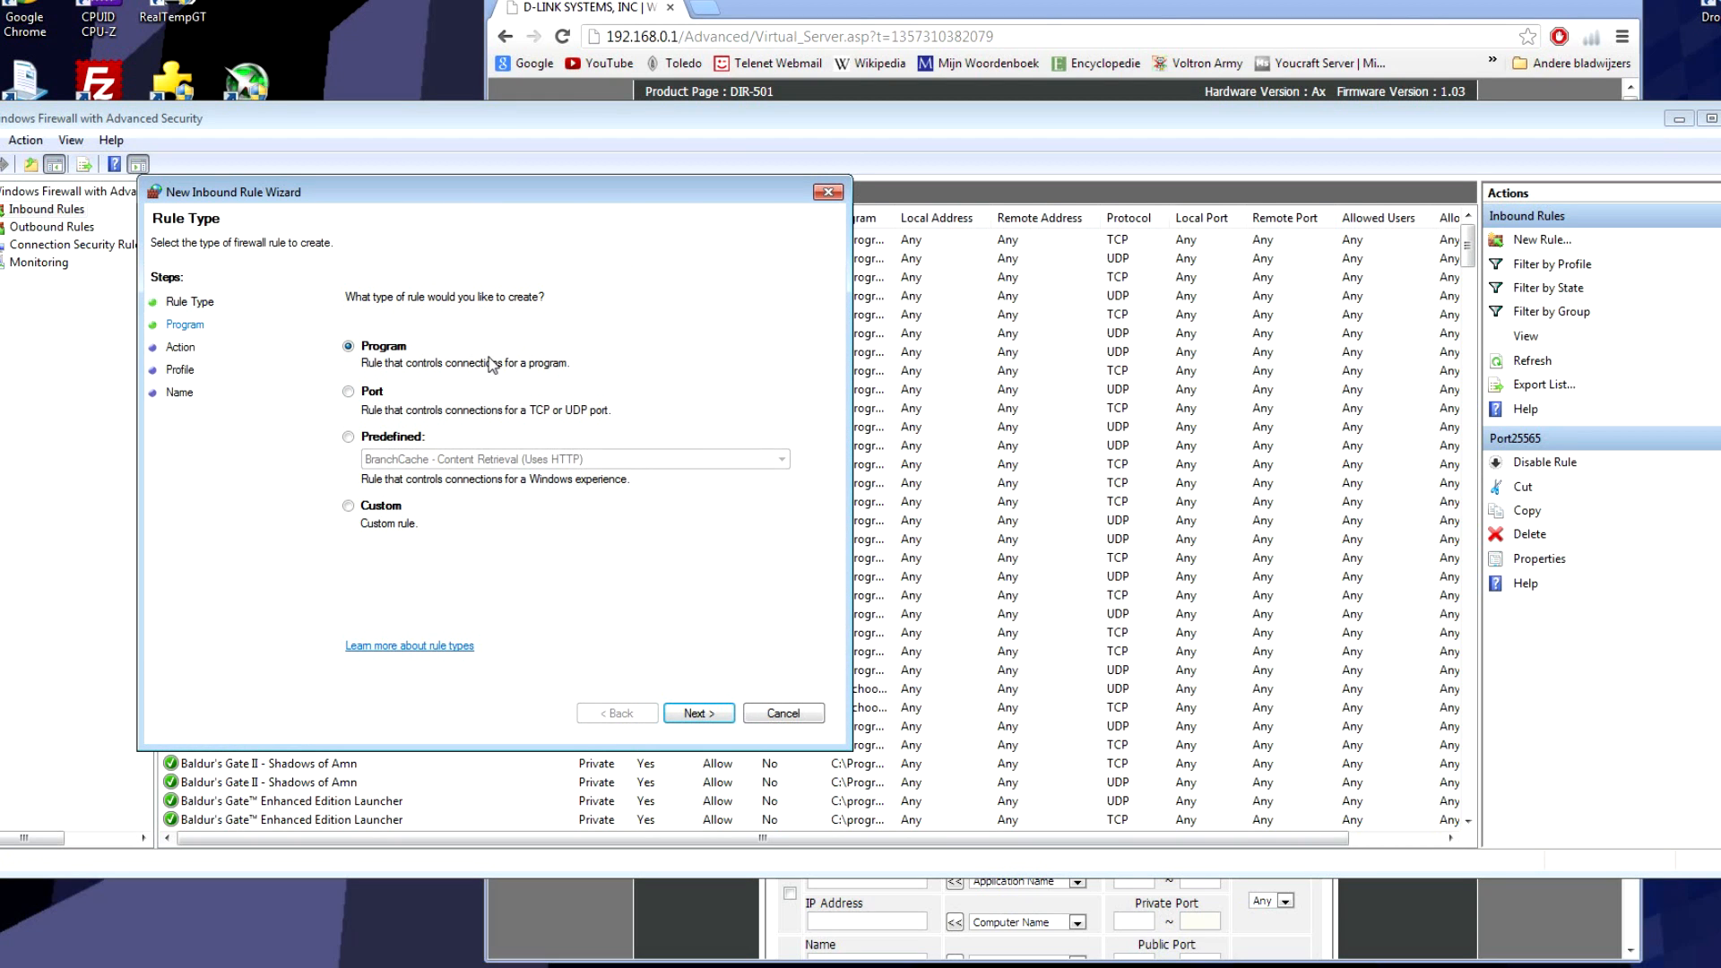
pyautogui.click(370, 399)
pyautogui.click(692, 714)
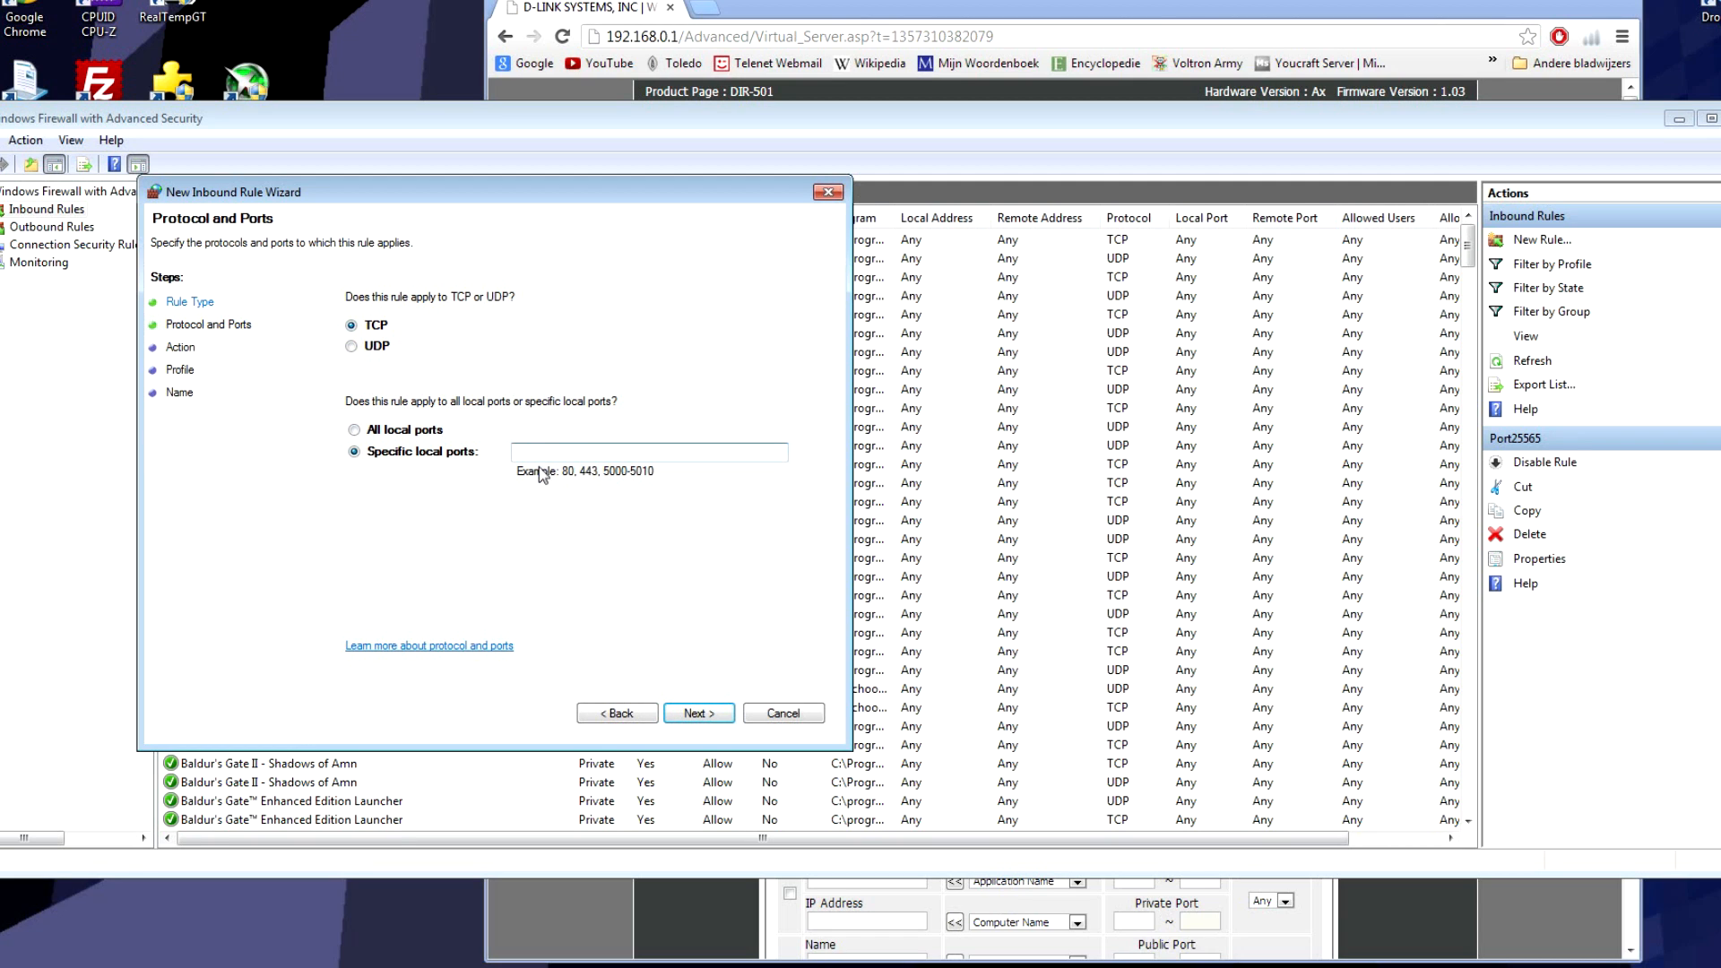
pyautogui.click(515, 453)
pyautogui.click(699, 714)
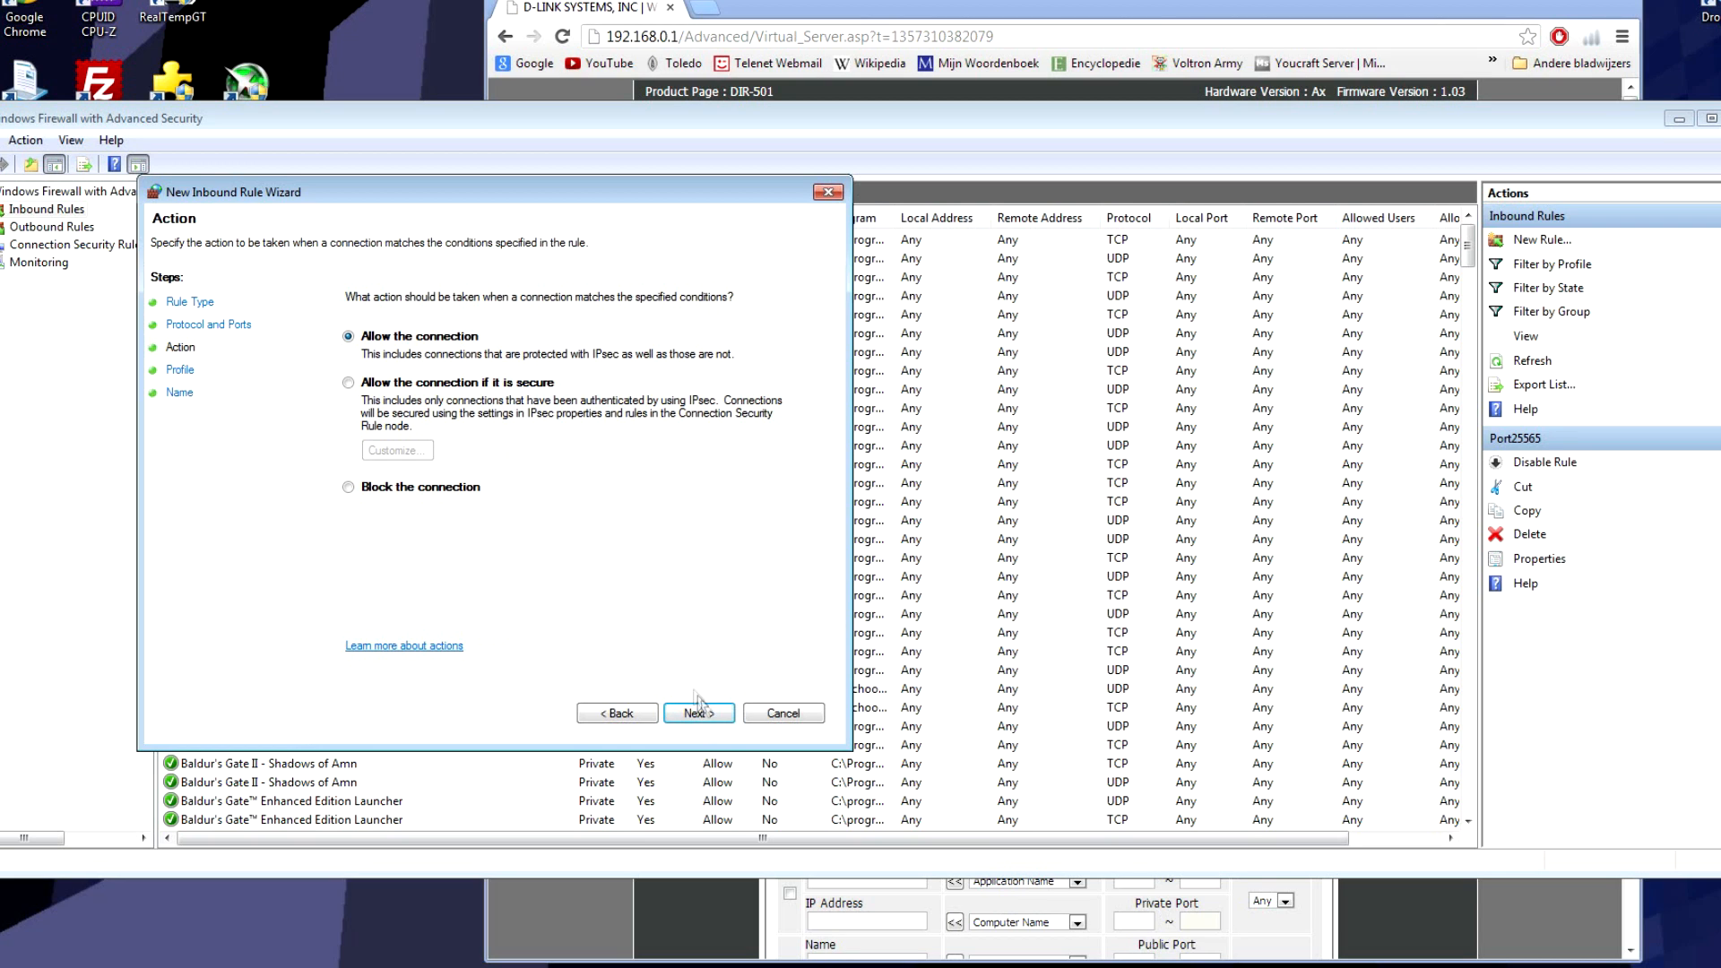
pyautogui.click(685, 712)
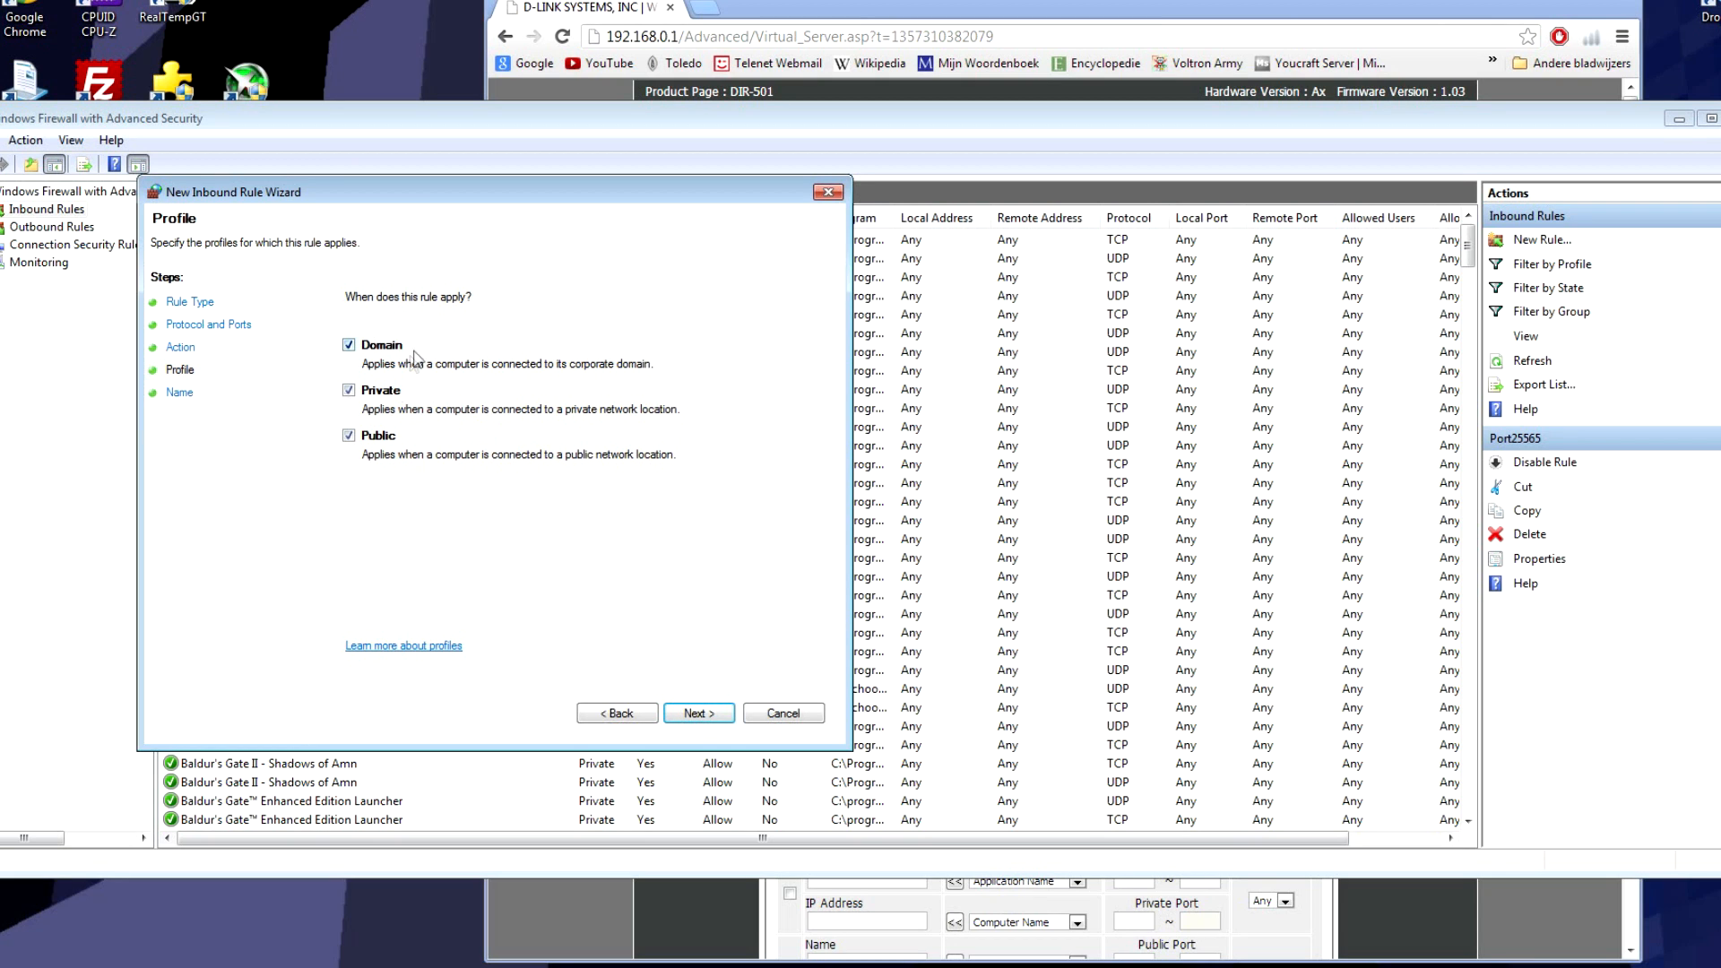
pyautogui.click(699, 715)
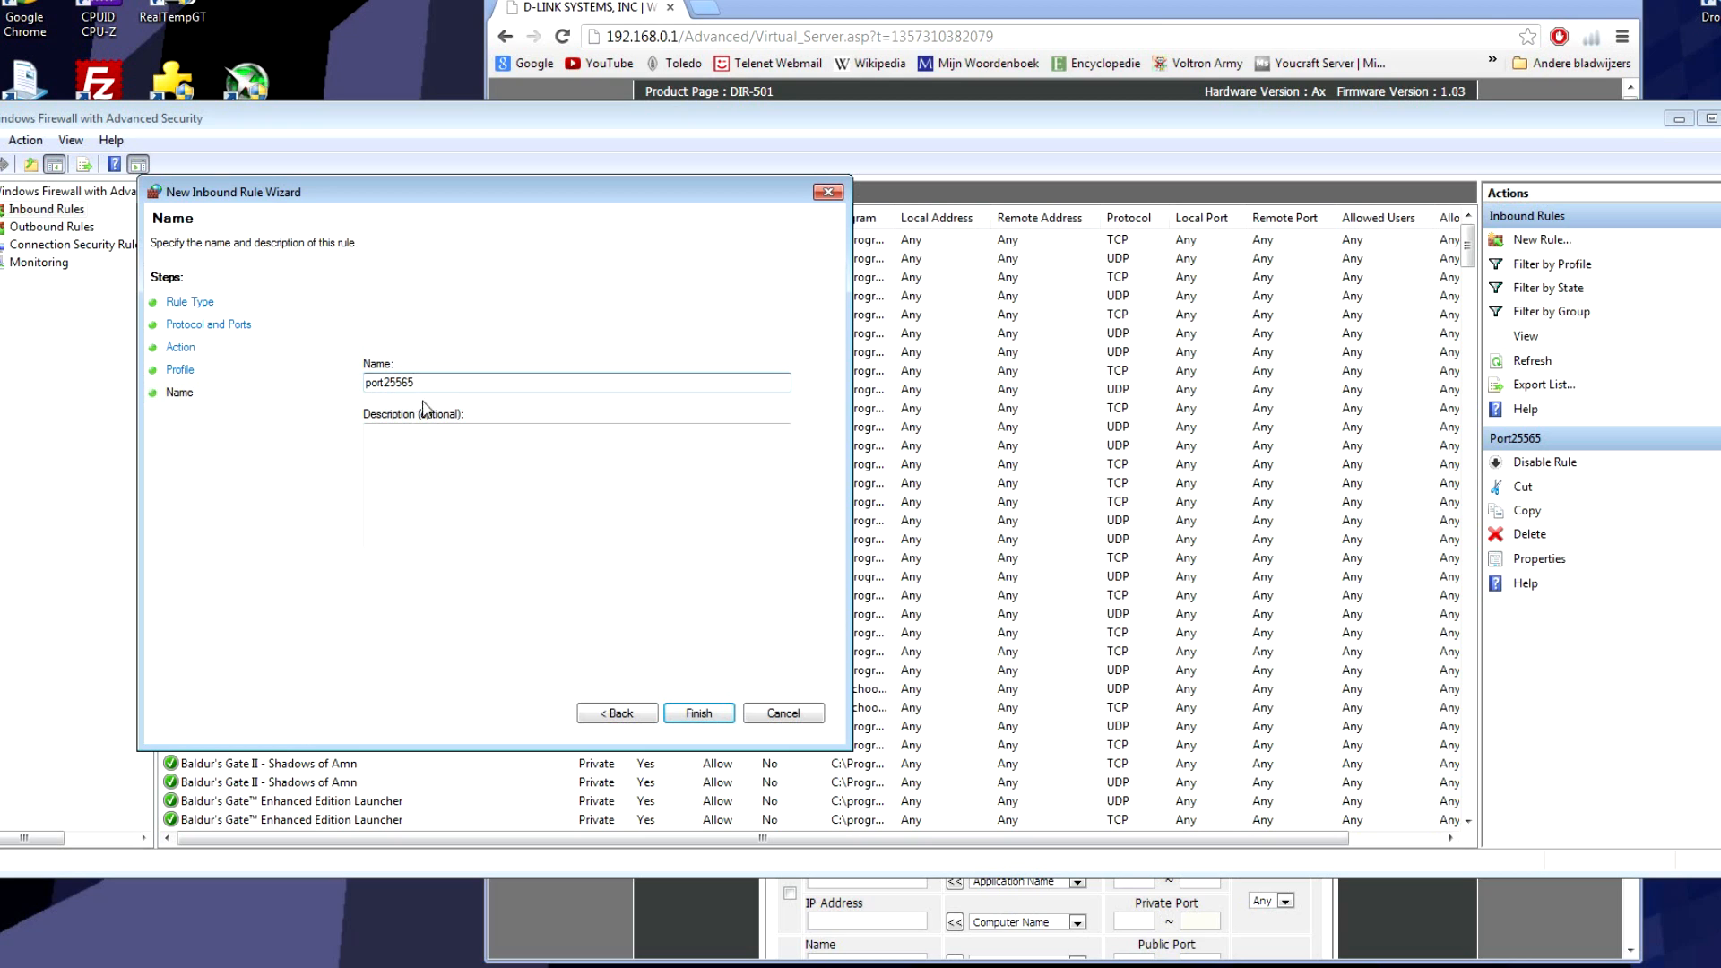
pyautogui.moveTo(418, 382); pyautogui.dragTo(319, 378)
pyautogui.write('Minecraft')
pyautogui.hotkey('shift', 'Home')
pyautogui.press('BackSpace')
pyautogui.click(793, 721)
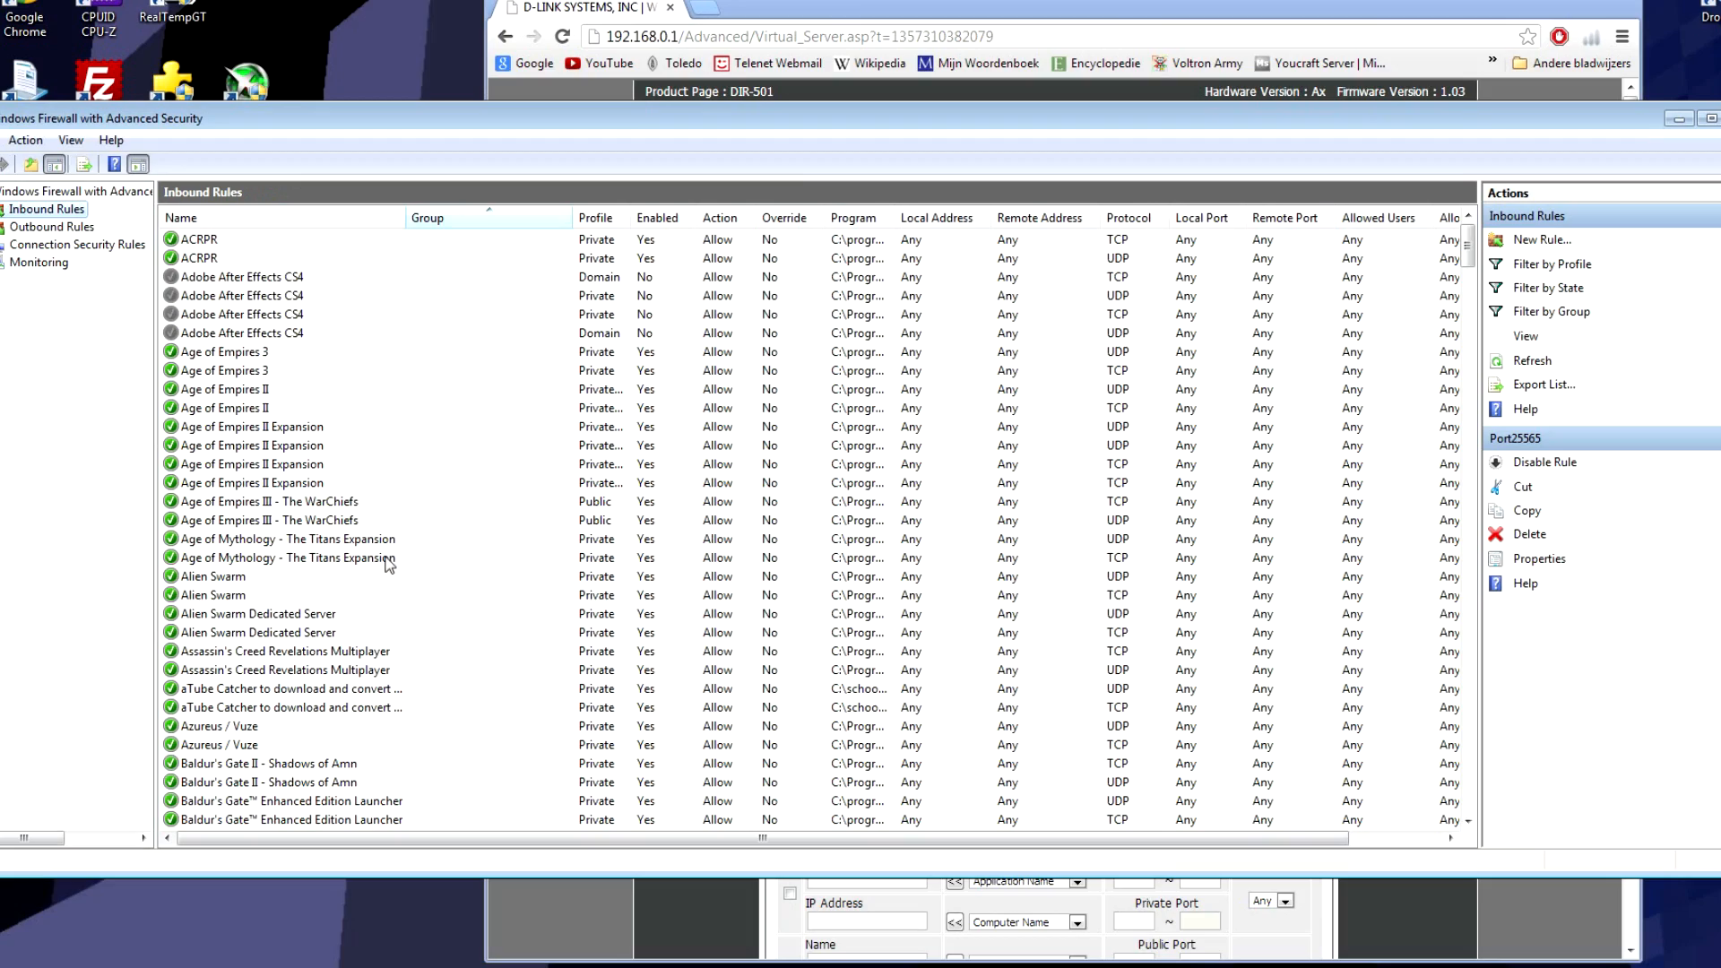
# Step: Scroll the inbound rules, glance at Outbound Rules, then open the inbound Port25565 rule's Properties
pyautogui.moveTo(1466, 243); pyautogui.dragTo(1437, 697)
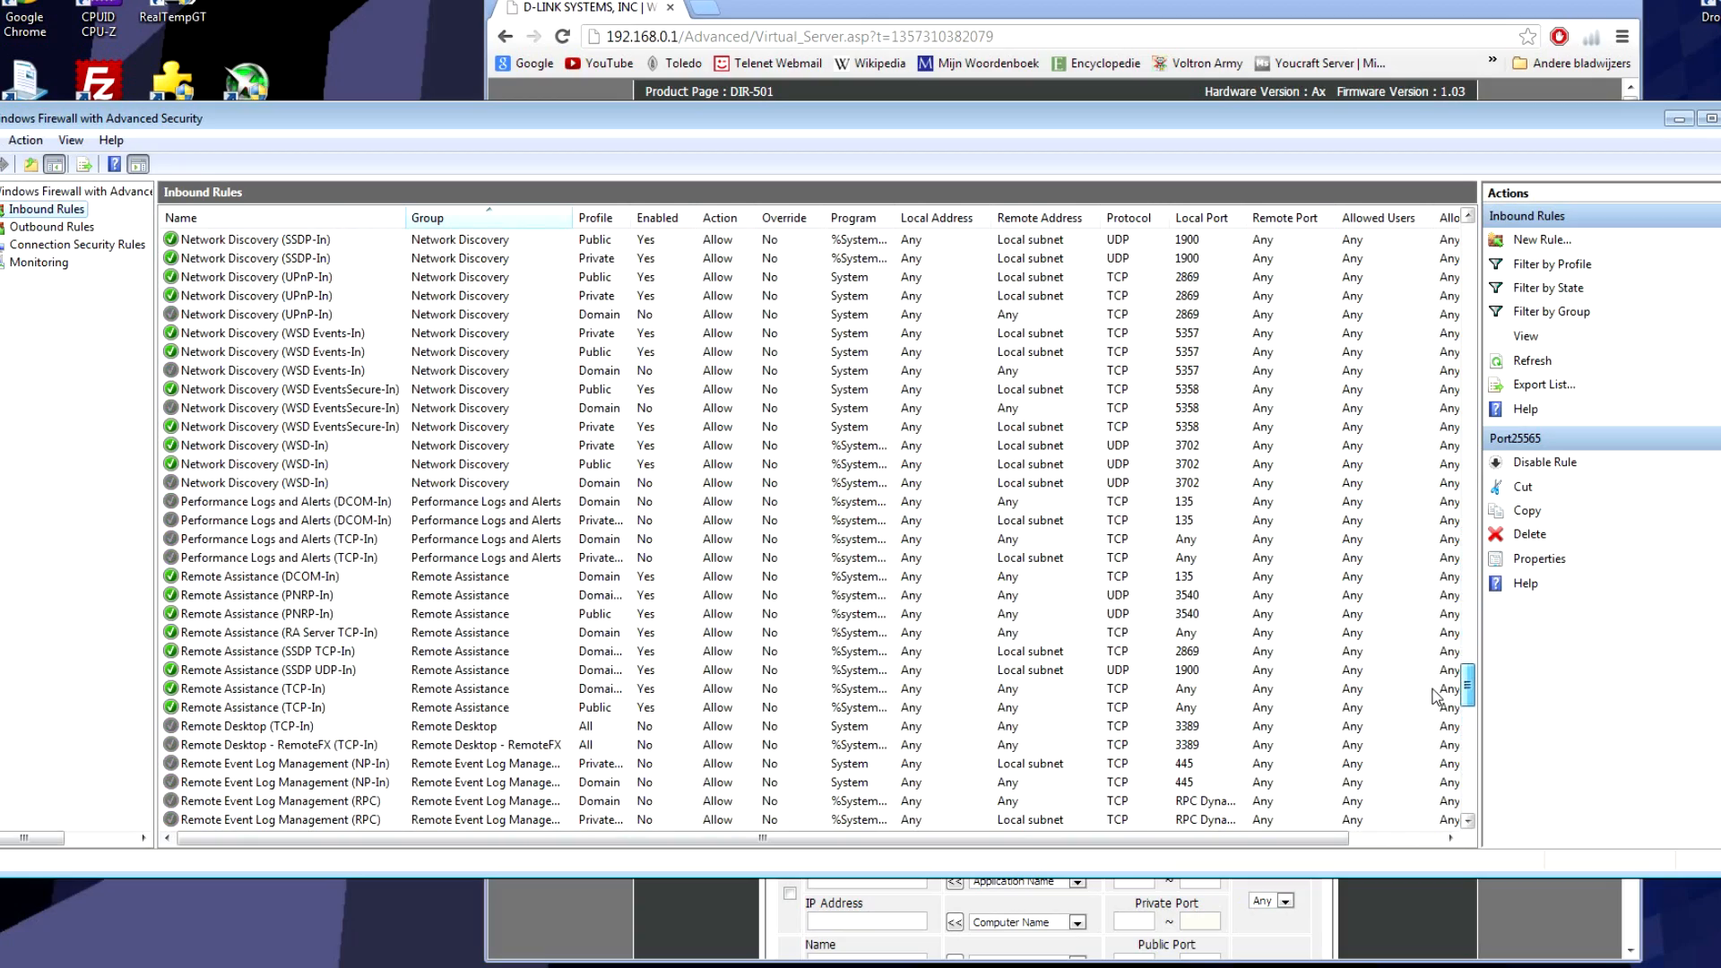
pyautogui.click(45, 227)
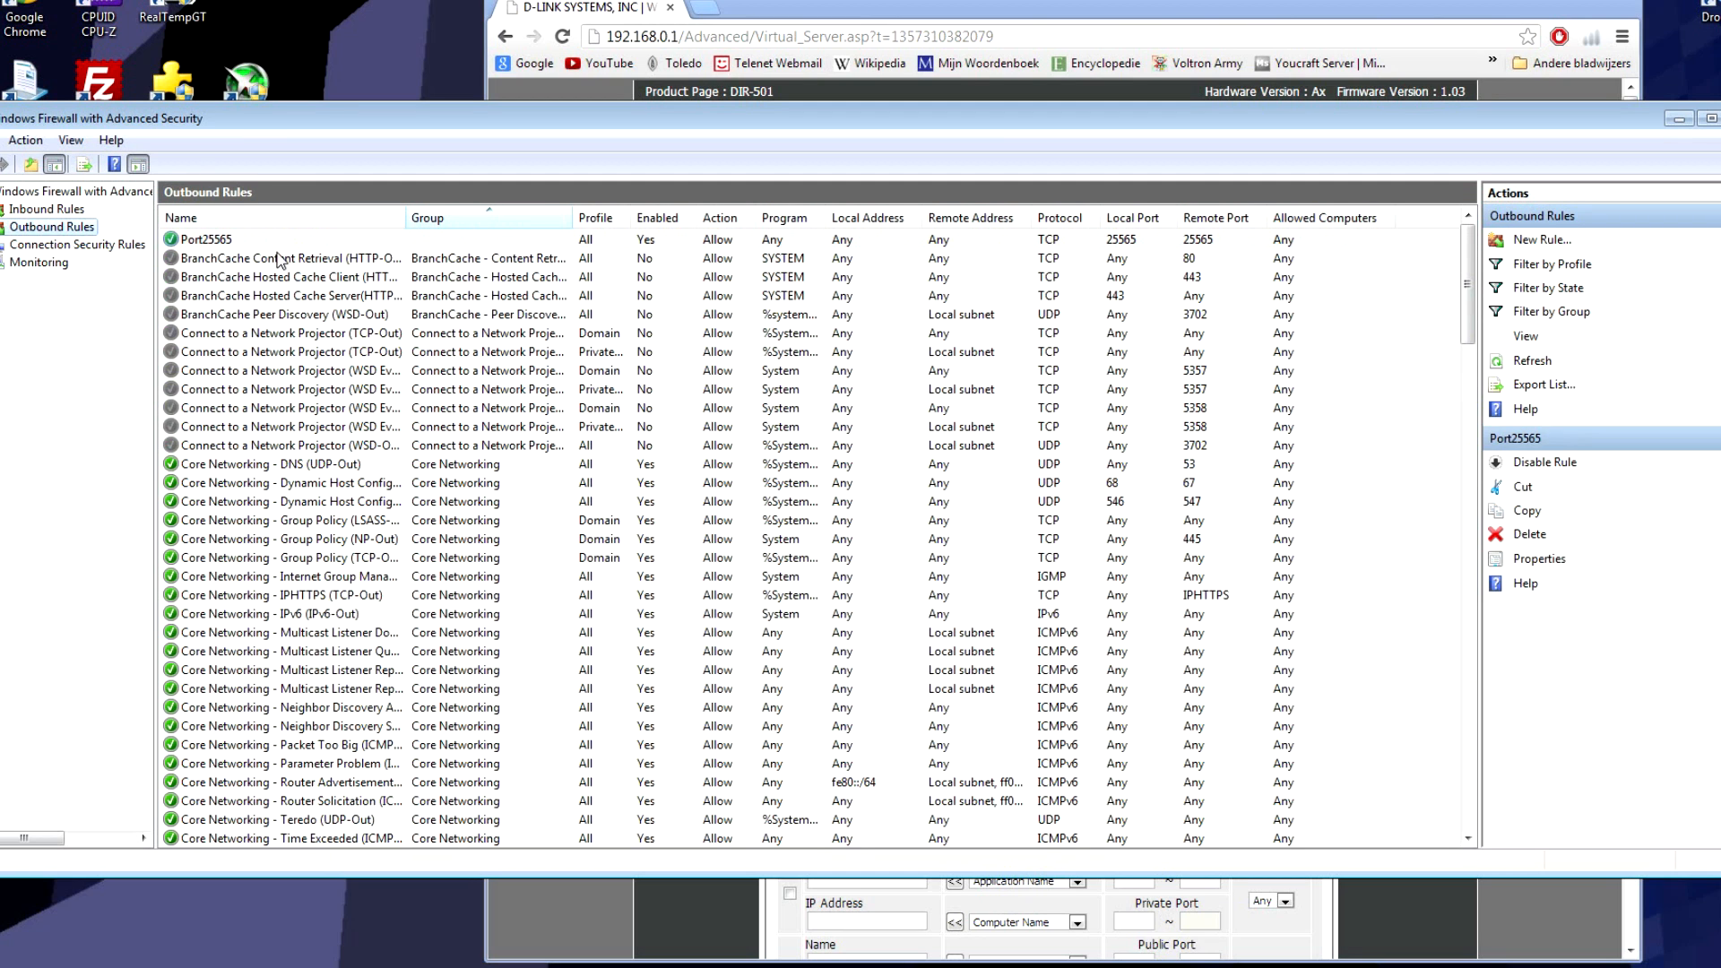
pyautogui.click(56, 210)
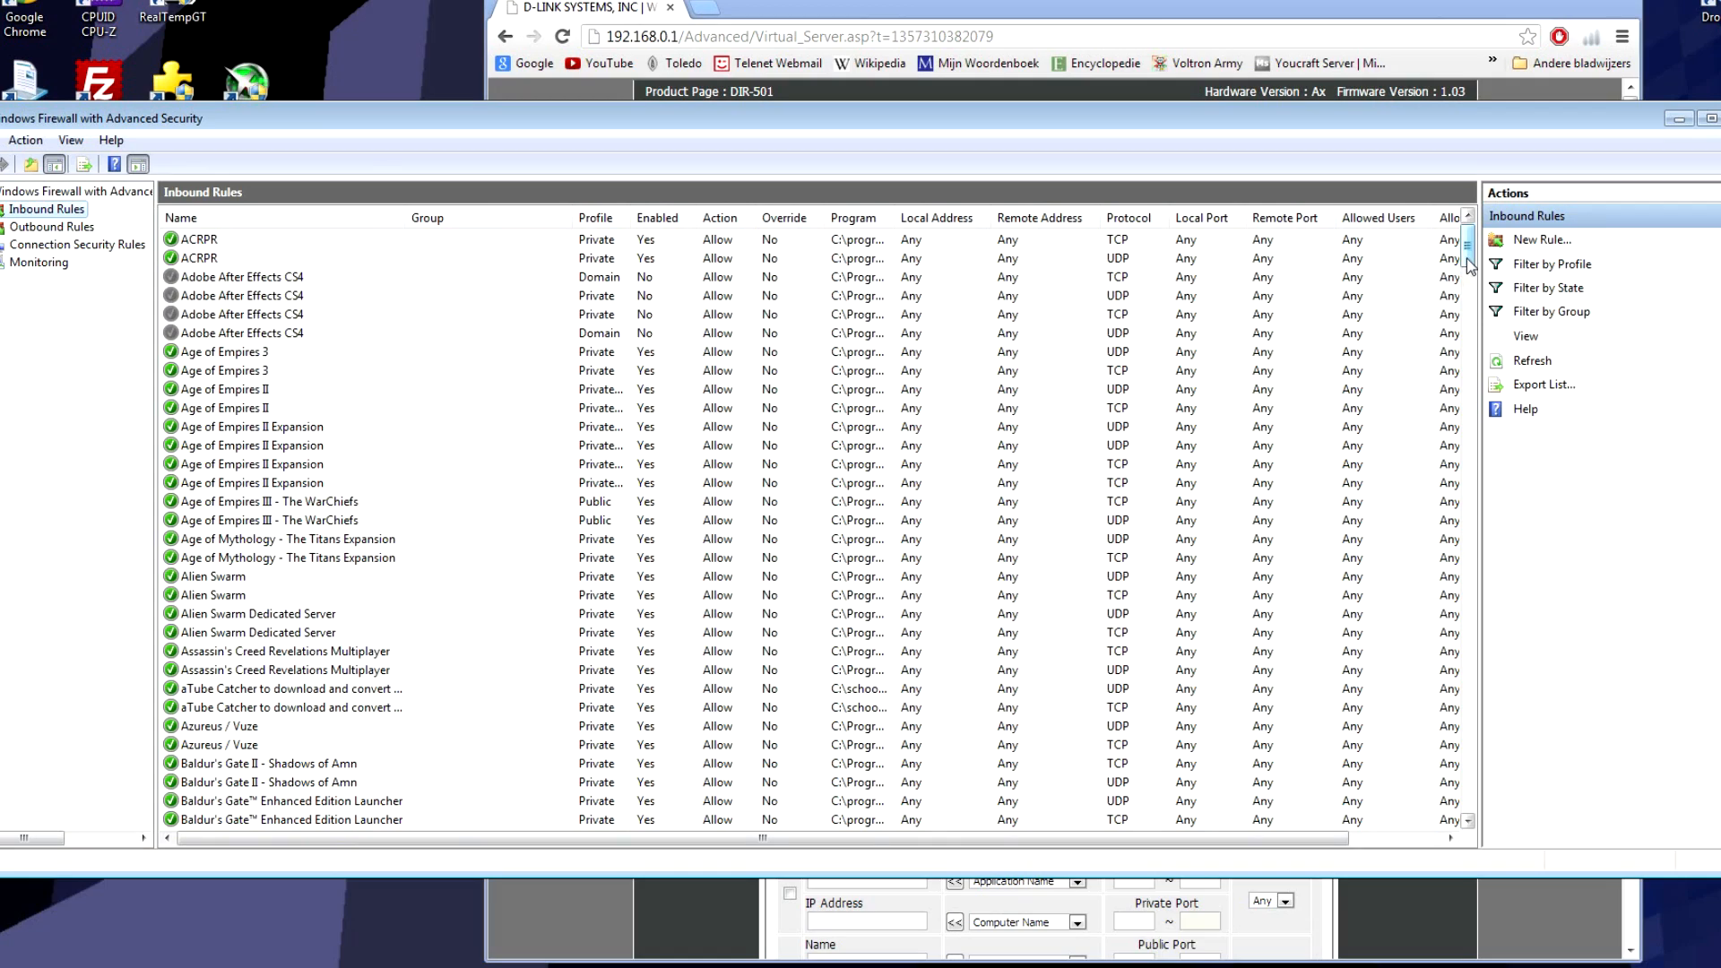
pyautogui.moveTo(1468, 266); pyautogui.dragTo(1456, 440)
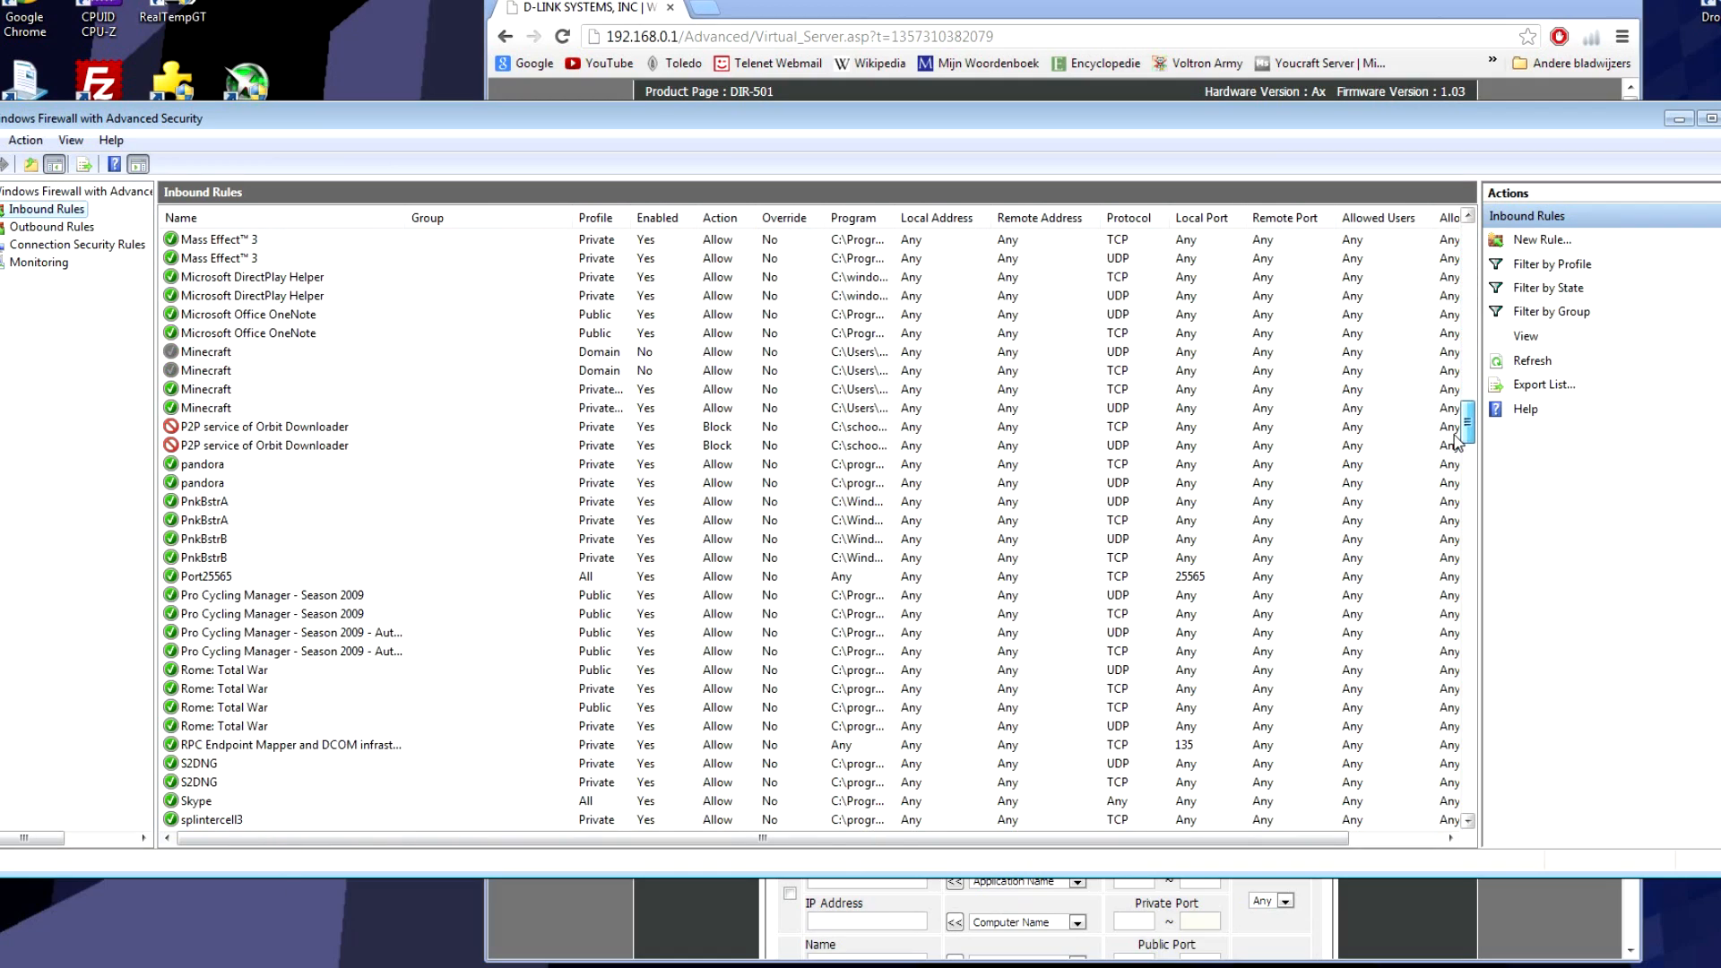
pyautogui.click(232, 578)
pyautogui.rightClick(228, 581)
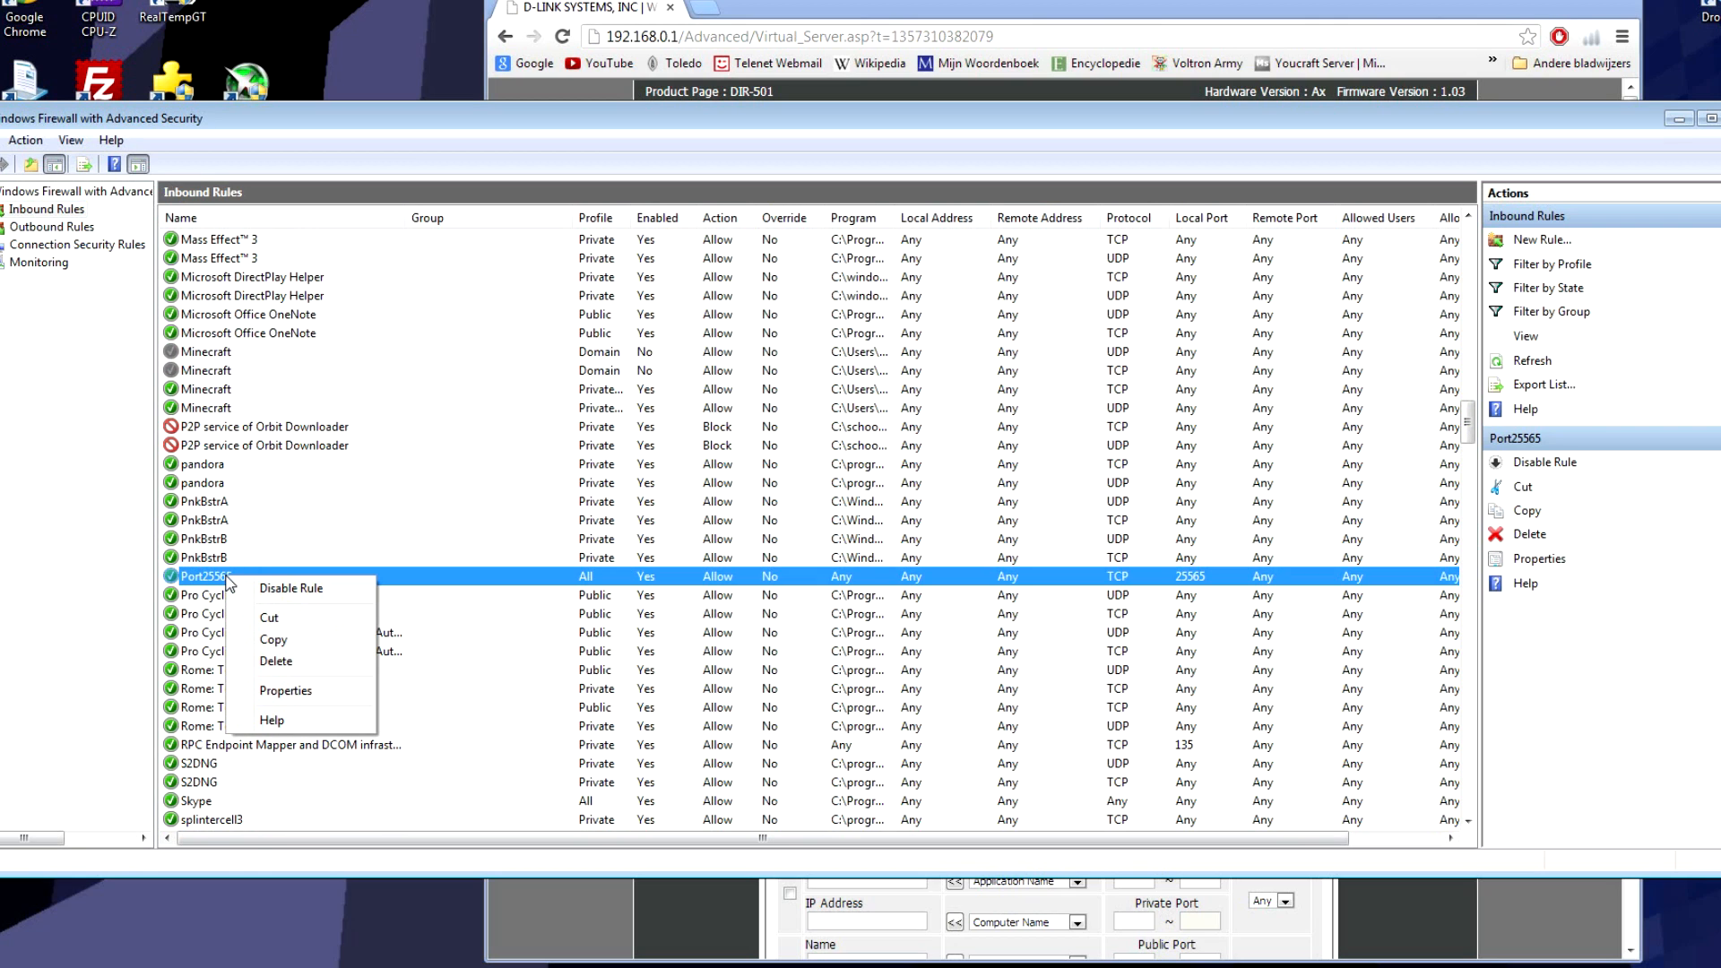
pyautogui.click(334, 690)
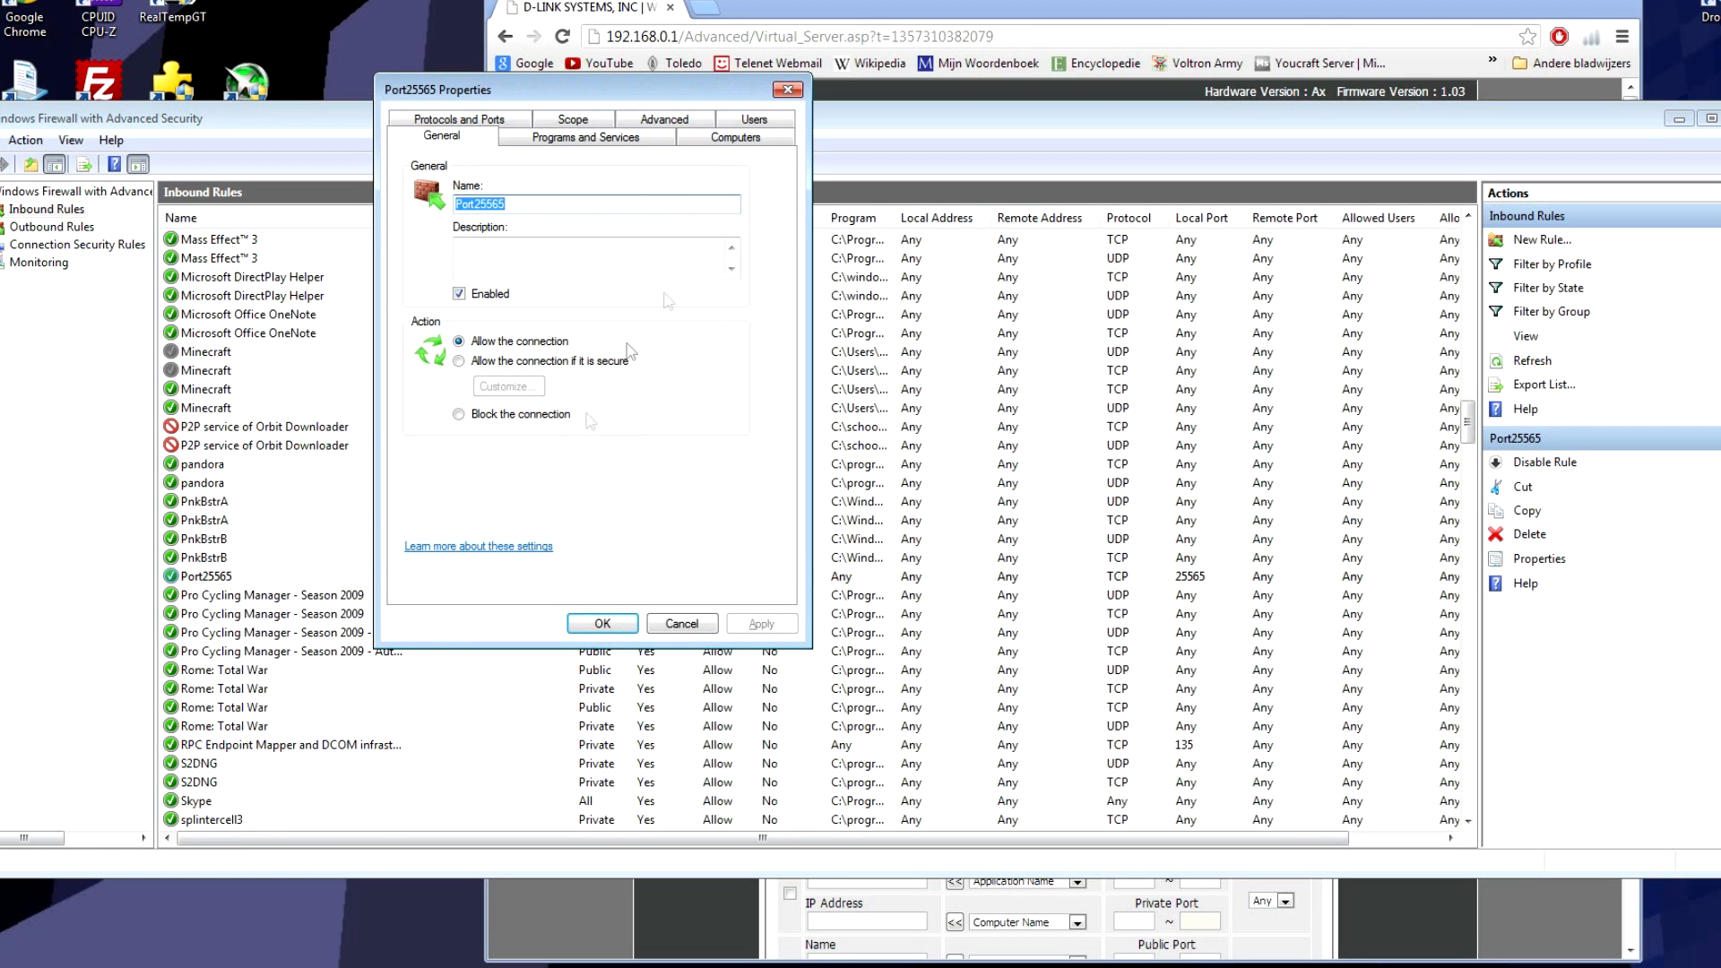
# Step: Review the Port25565 rule's Programs and Services, Computers, Users and Advanced tabs
pyautogui.click(668, 140)
pyautogui.click(706, 142)
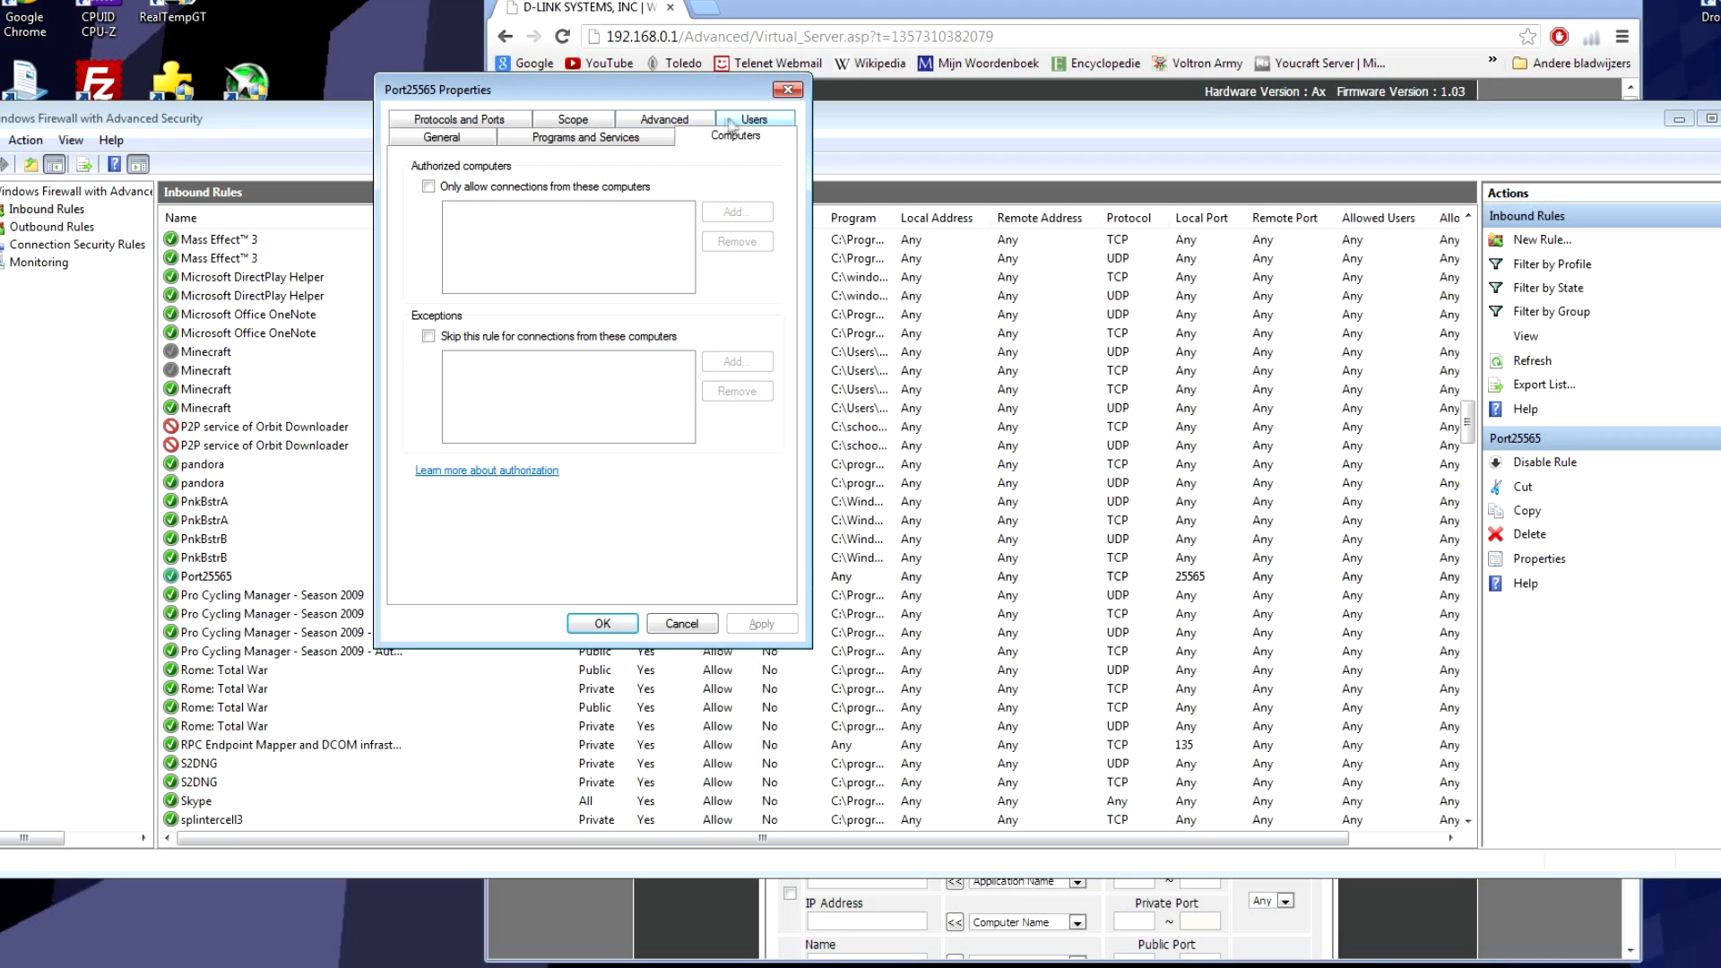
pyautogui.click(725, 125)
pyautogui.click(687, 143)
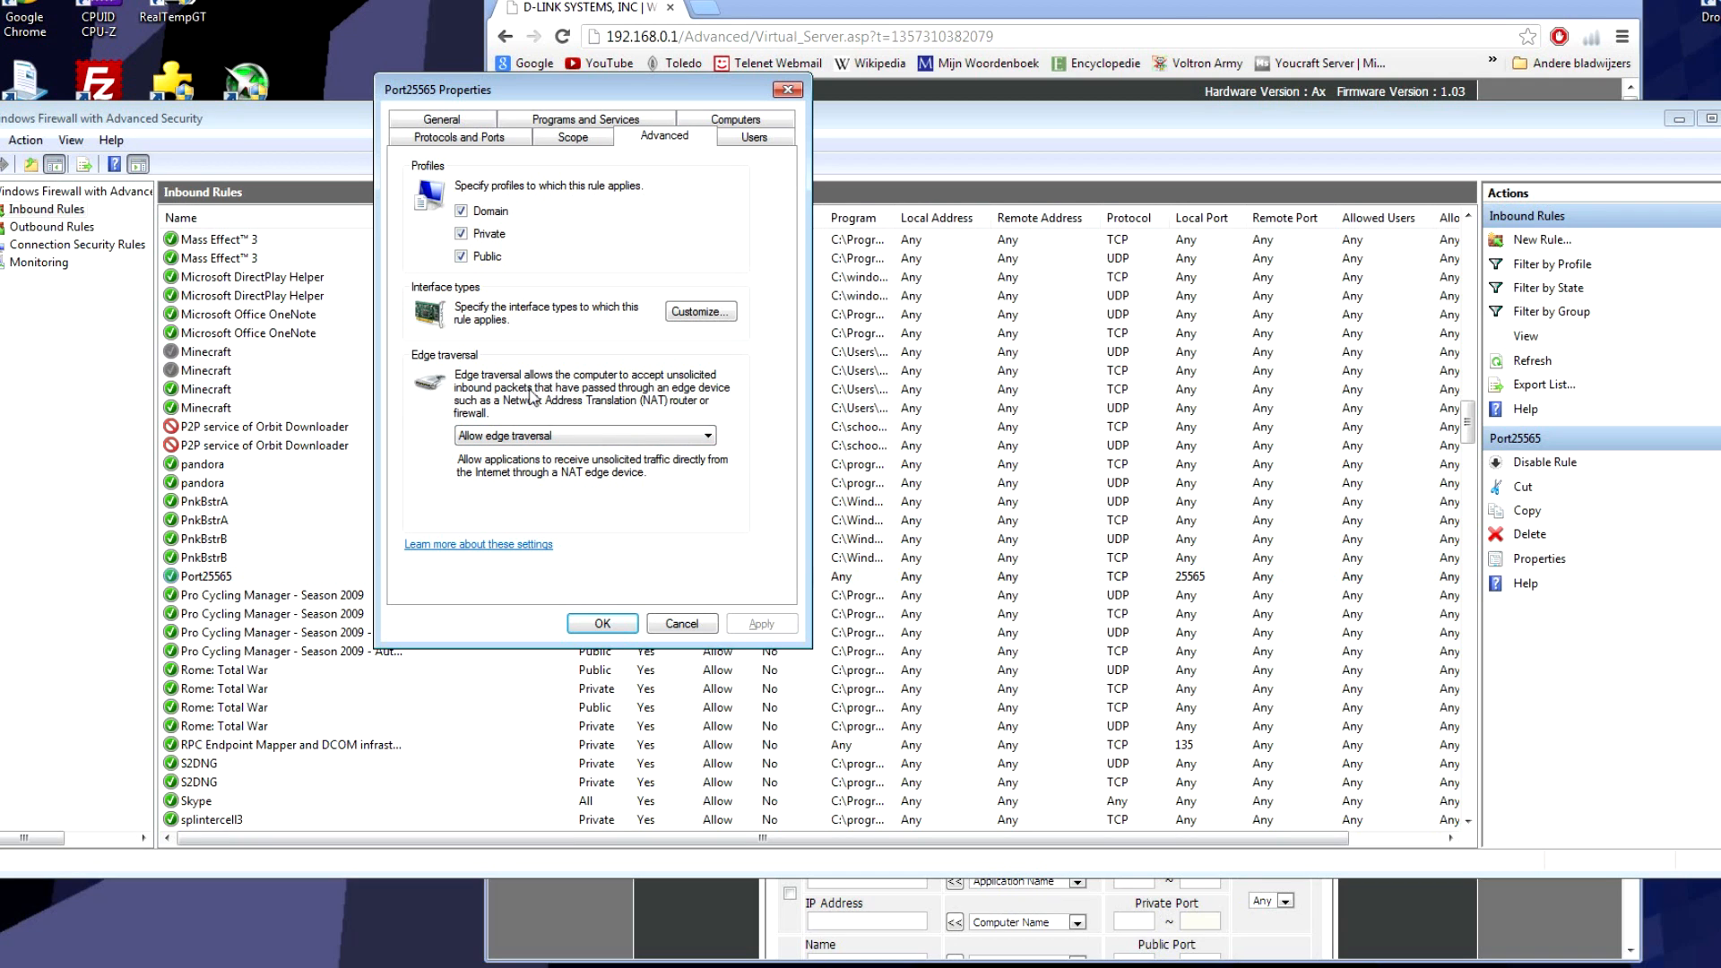
# Step: Set edge traversal to Block edge traversal, apply it, and close the rule's Properties
pyautogui.click(606, 438)
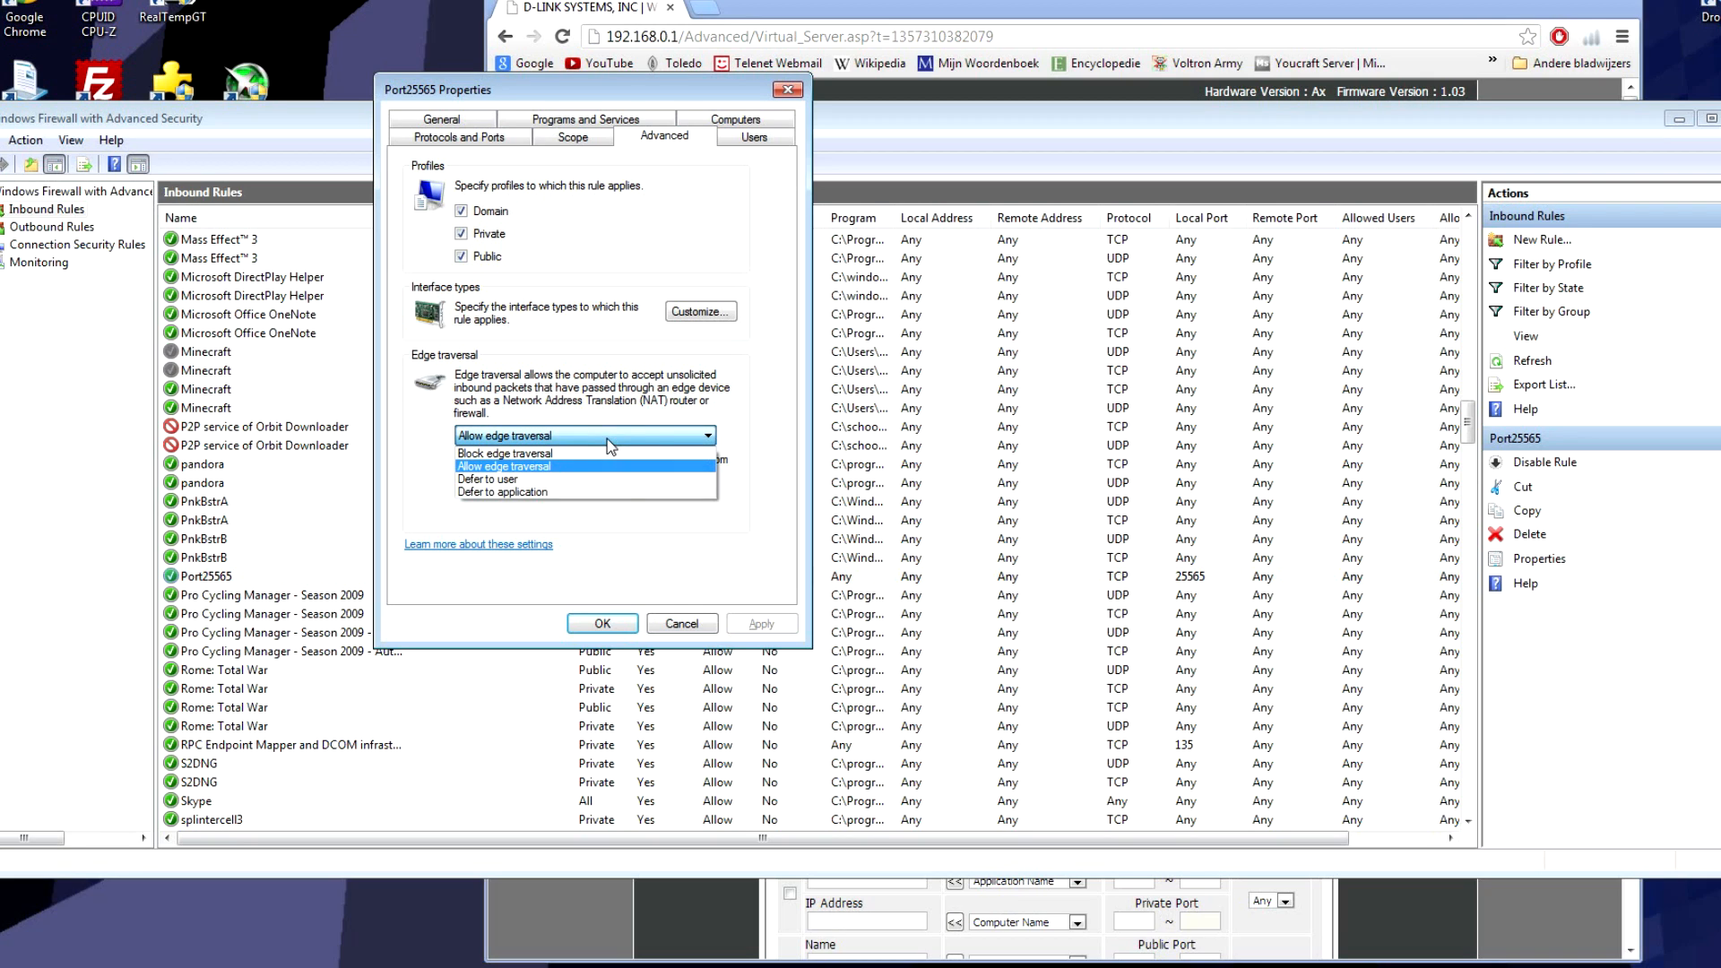
pyautogui.click(744, 427)
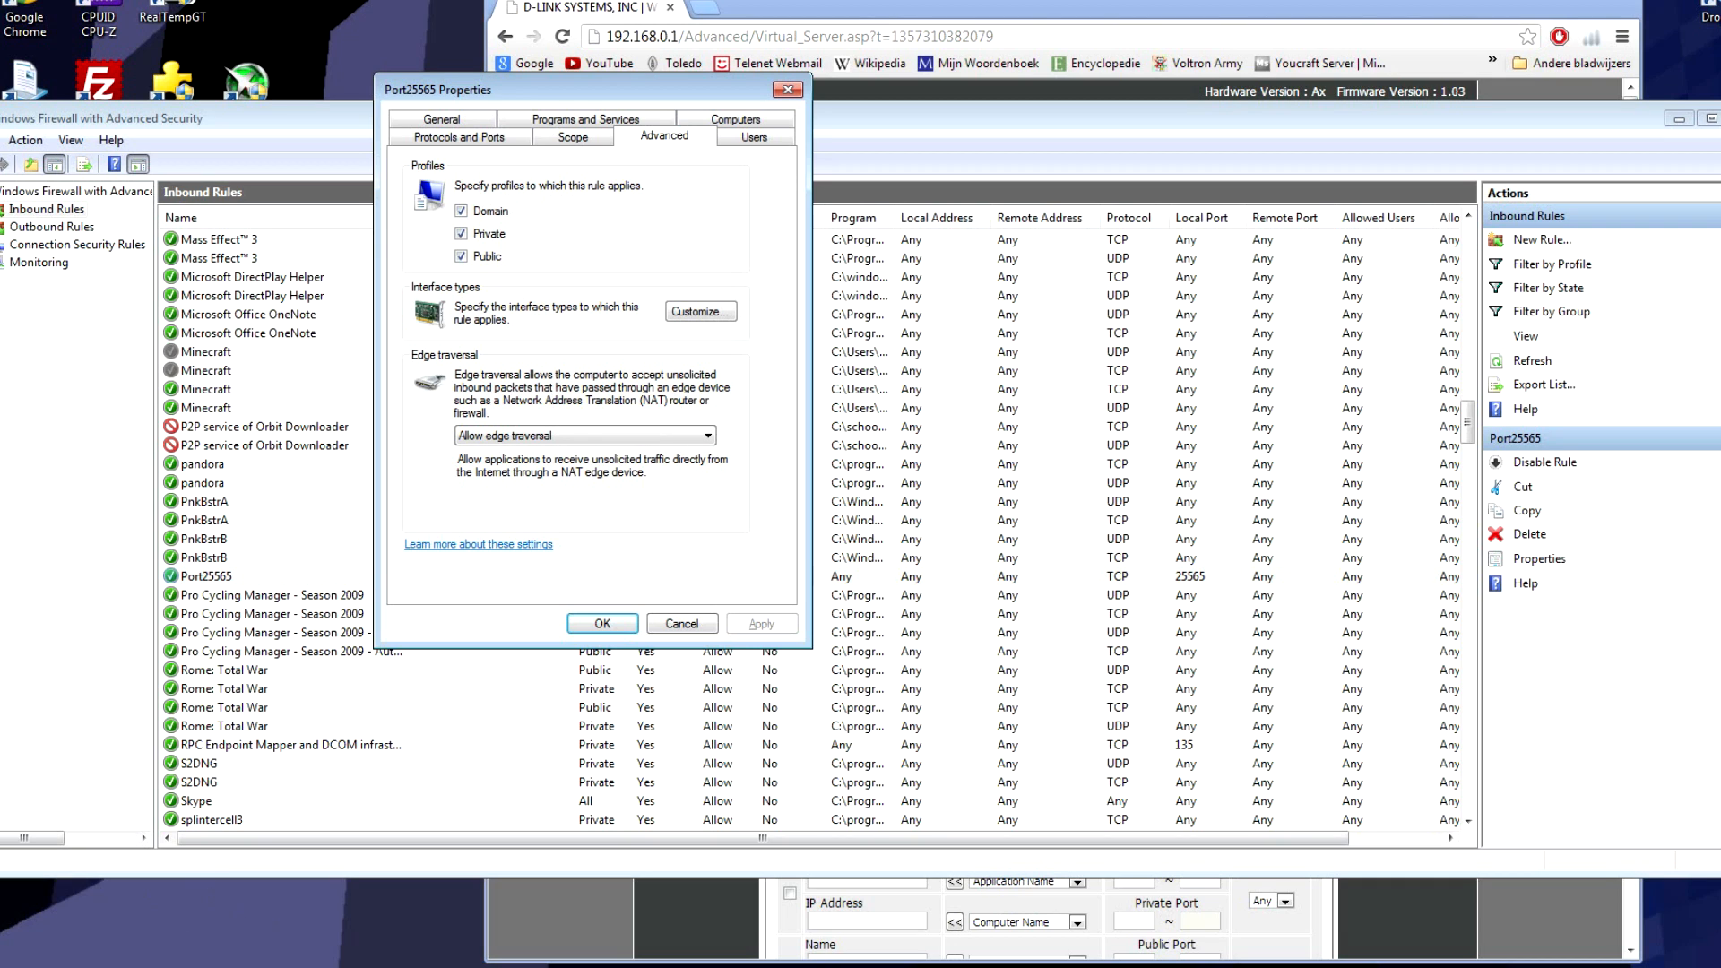
pyautogui.click(513, 436)
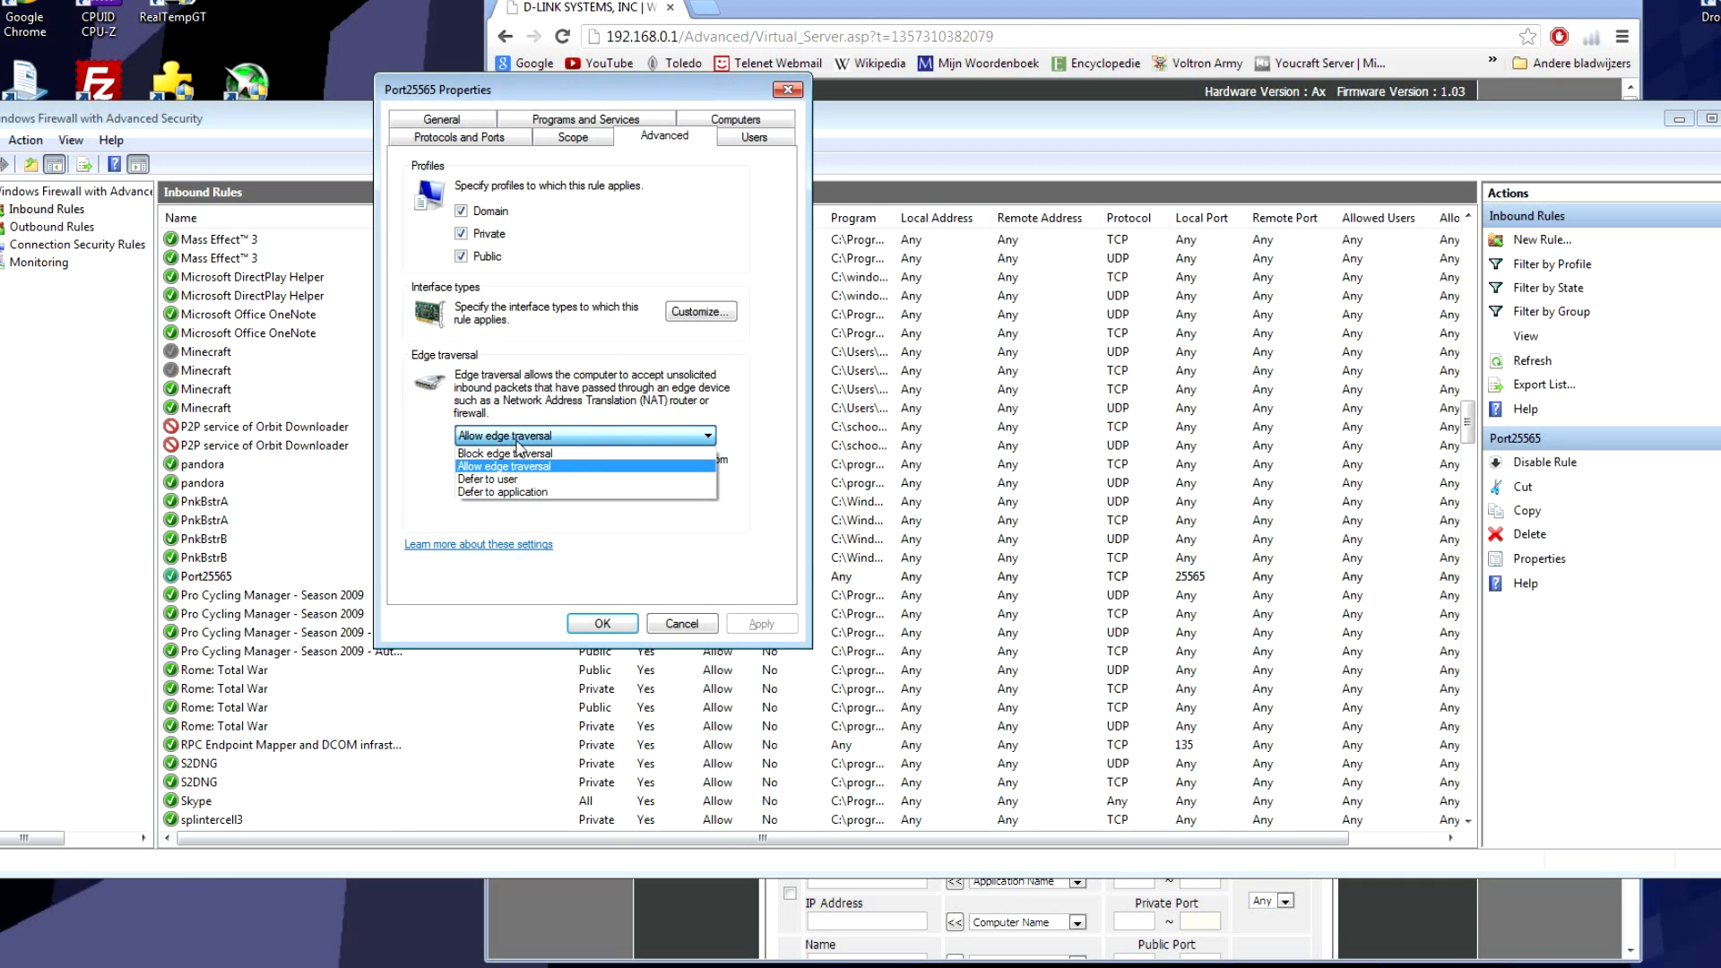
pyautogui.click(517, 452)
pyautogui.click(758, 625)
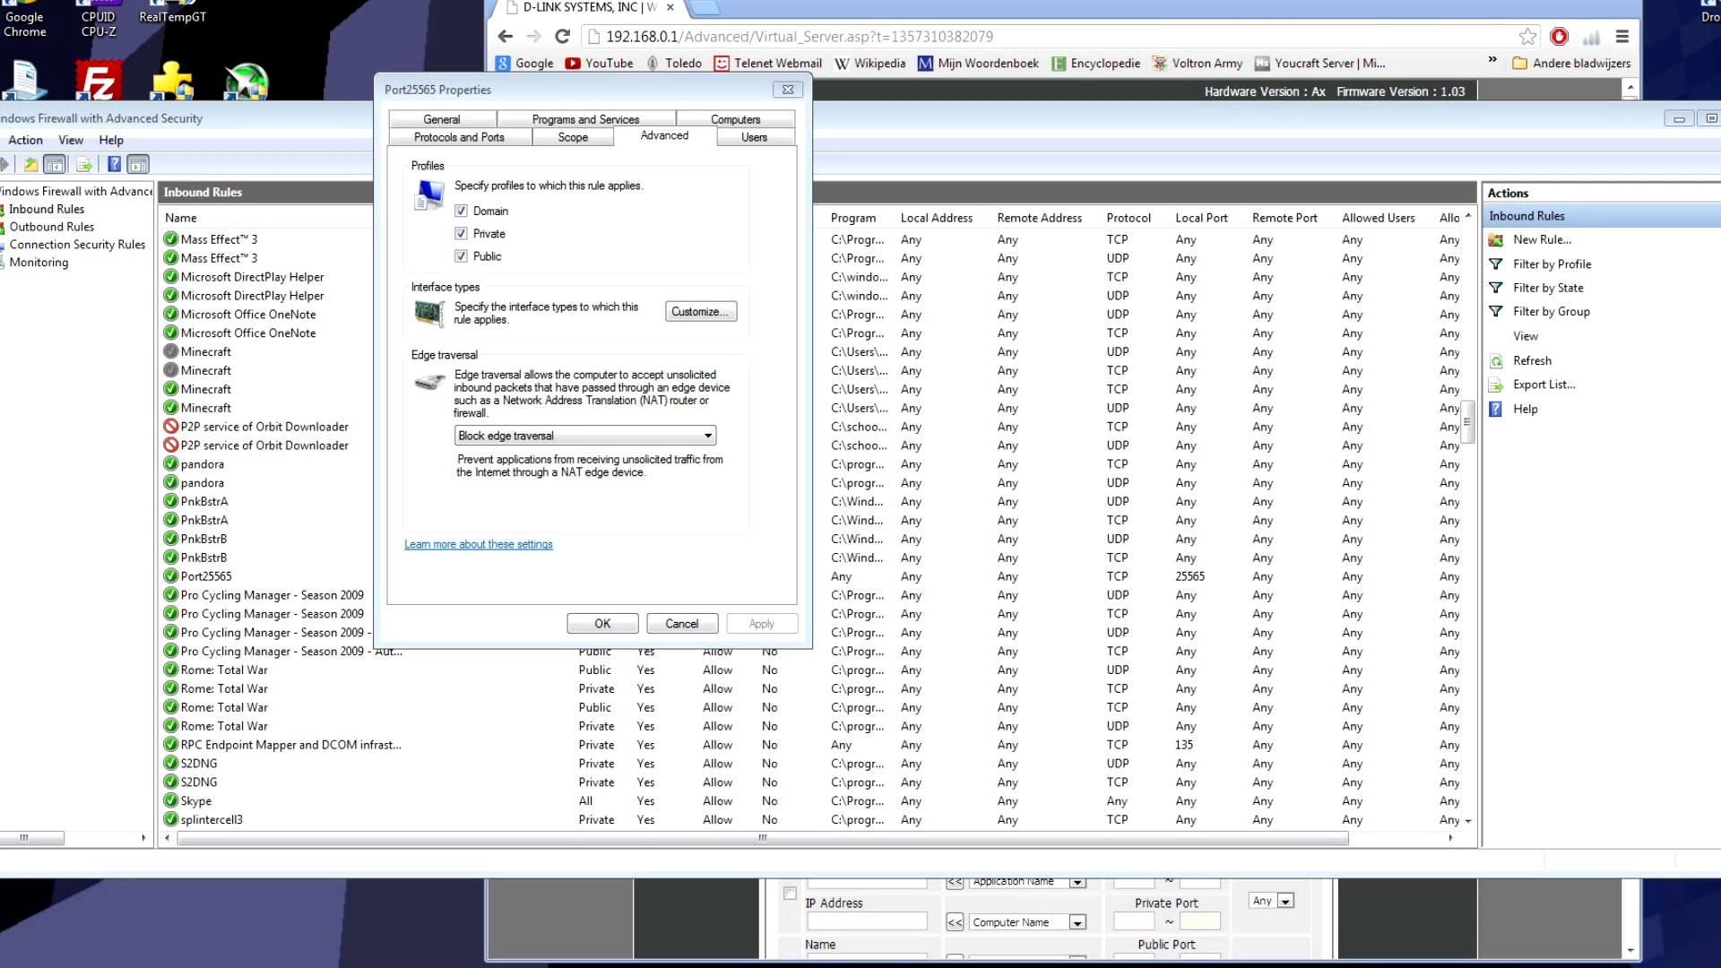
pyautogui.click(619, 625)
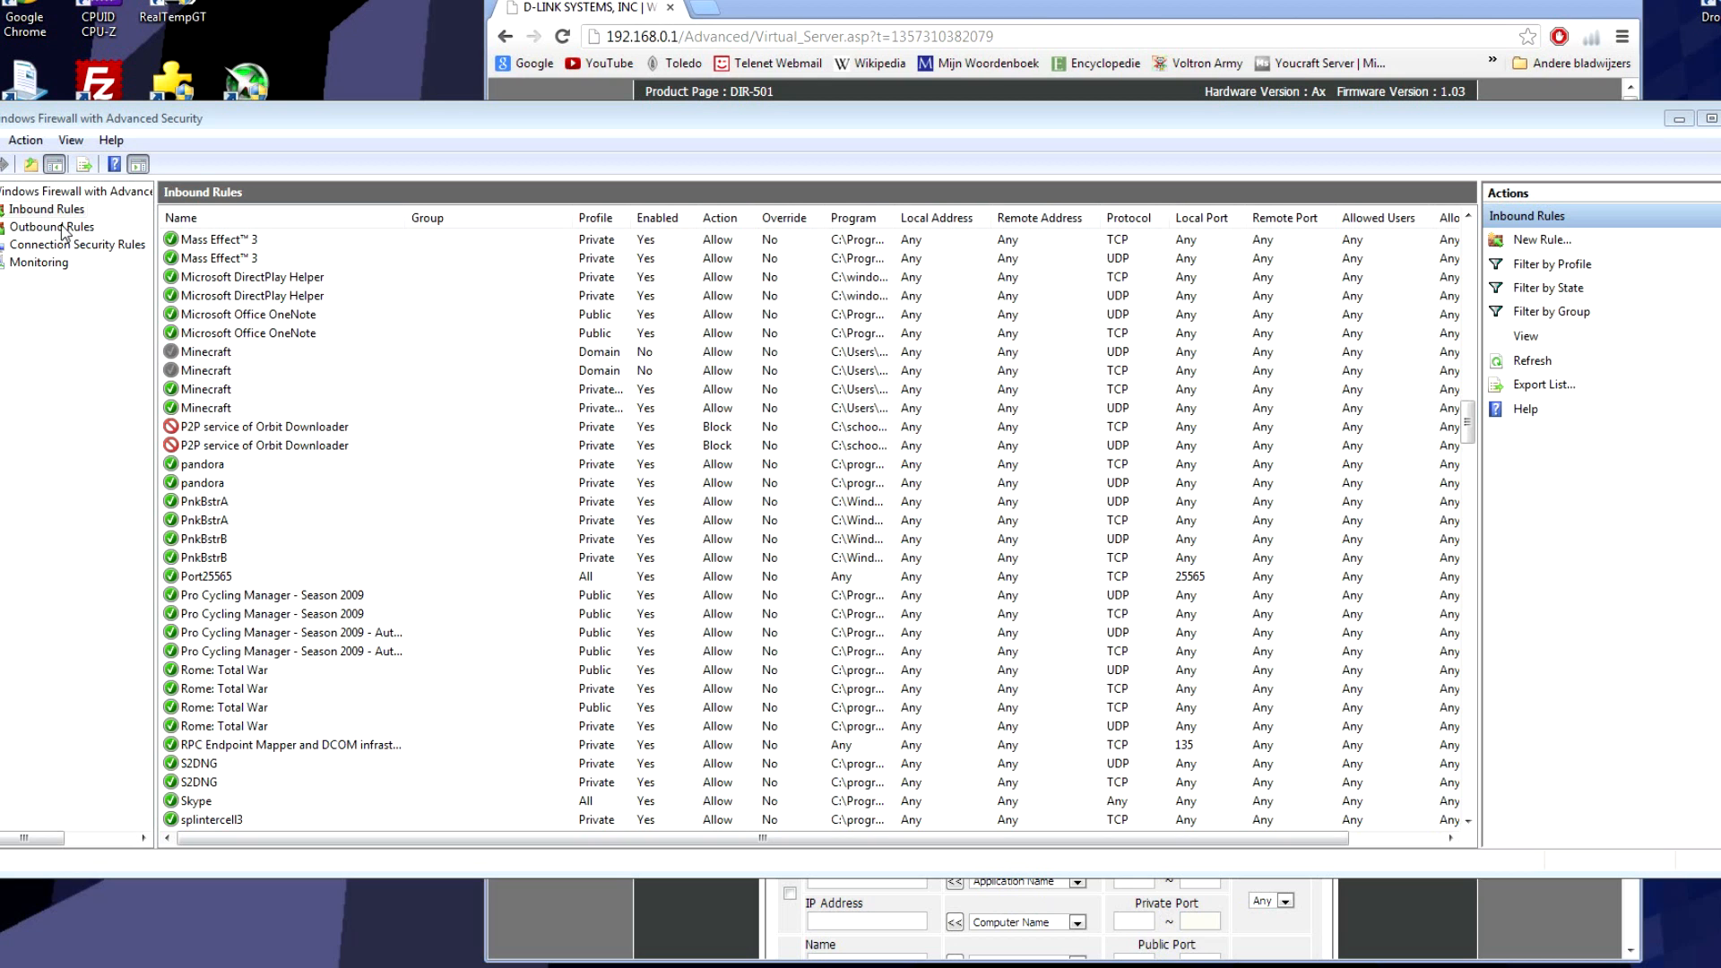
# Step: Open the Properties of the outbound Port25565 rule
pyautogui.click(63, 229)
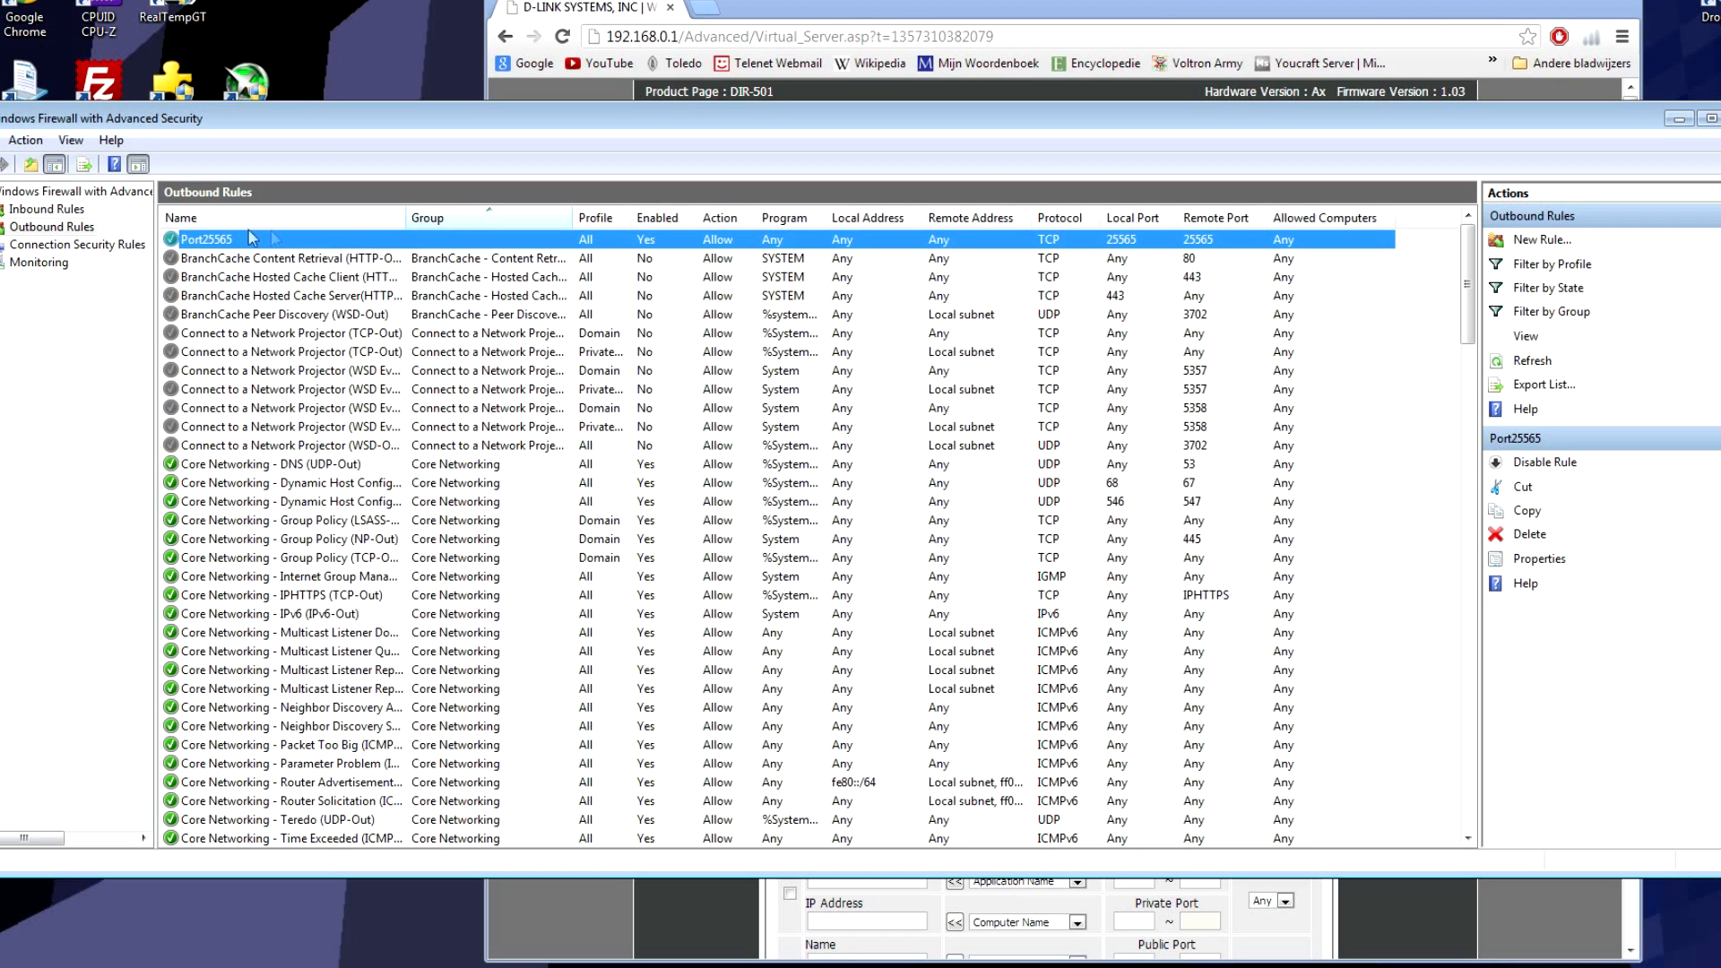
pyautogui.rightClick(195, 243)
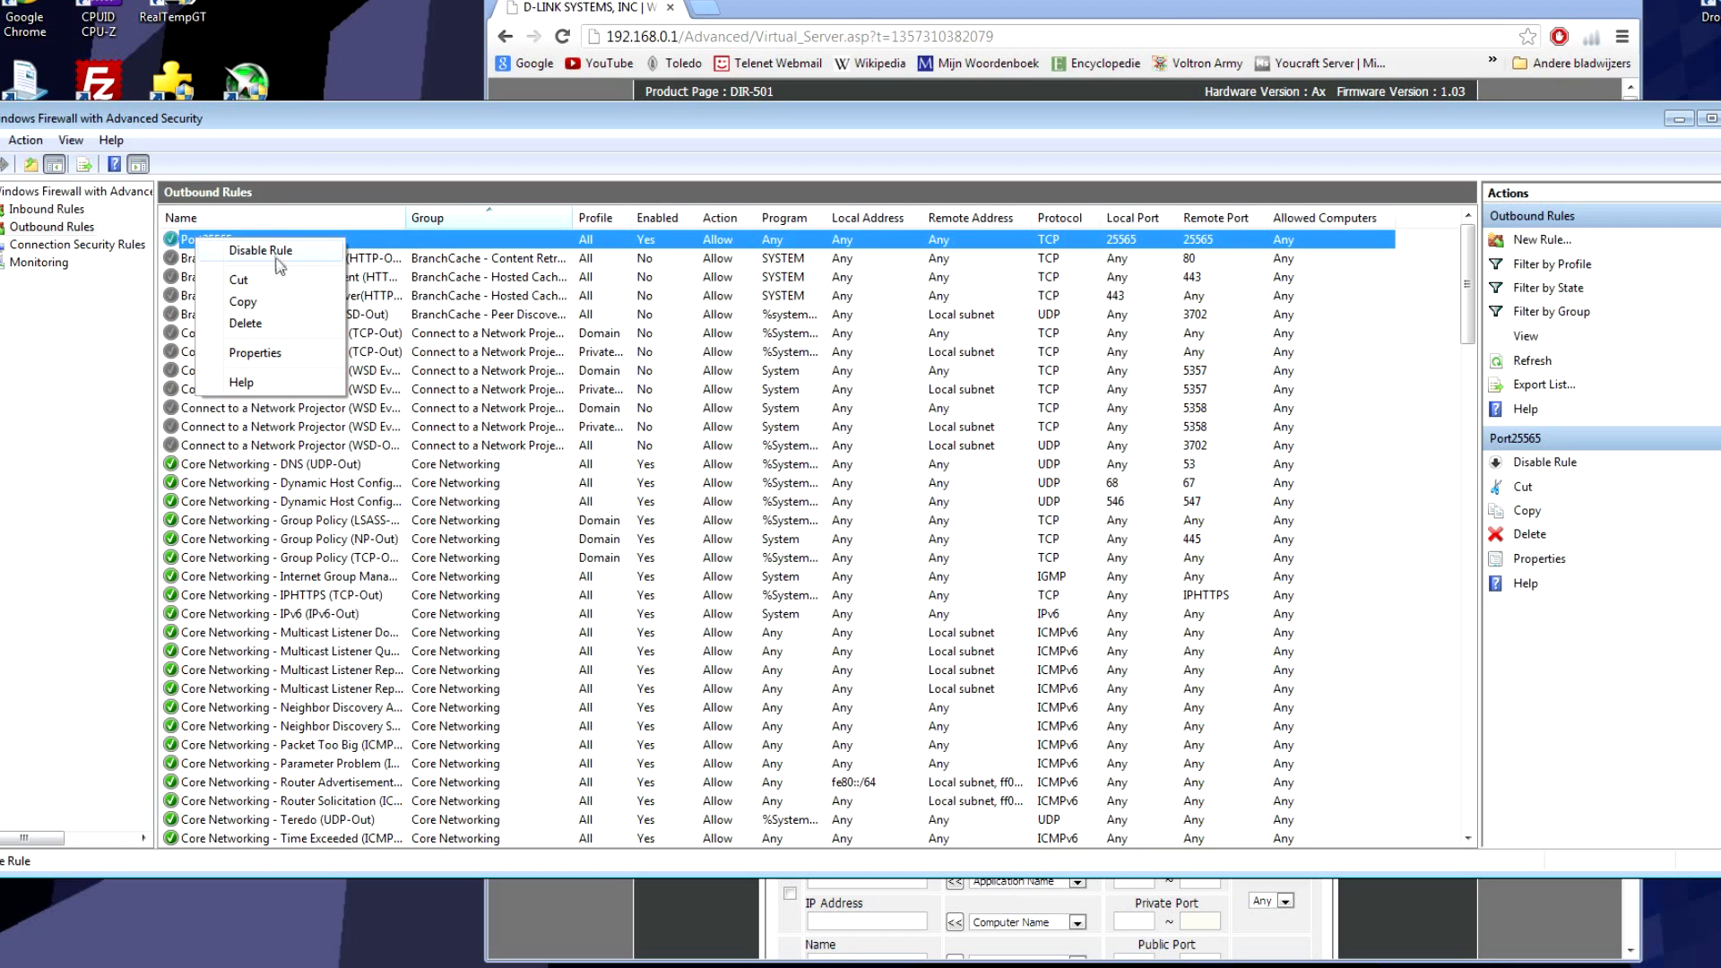
pyautogui.click(345, 357)
# Step: Browse the outbound rule's Programs, Computers, Advanced, Scope and General tabs, then close it with OK
pyautogui.click(578, 137)
pyautogui.click(721, 138)
pyautogui.click(721, 122)
pyautogui.click(654, 137)
pyautogui.click(535, 125)
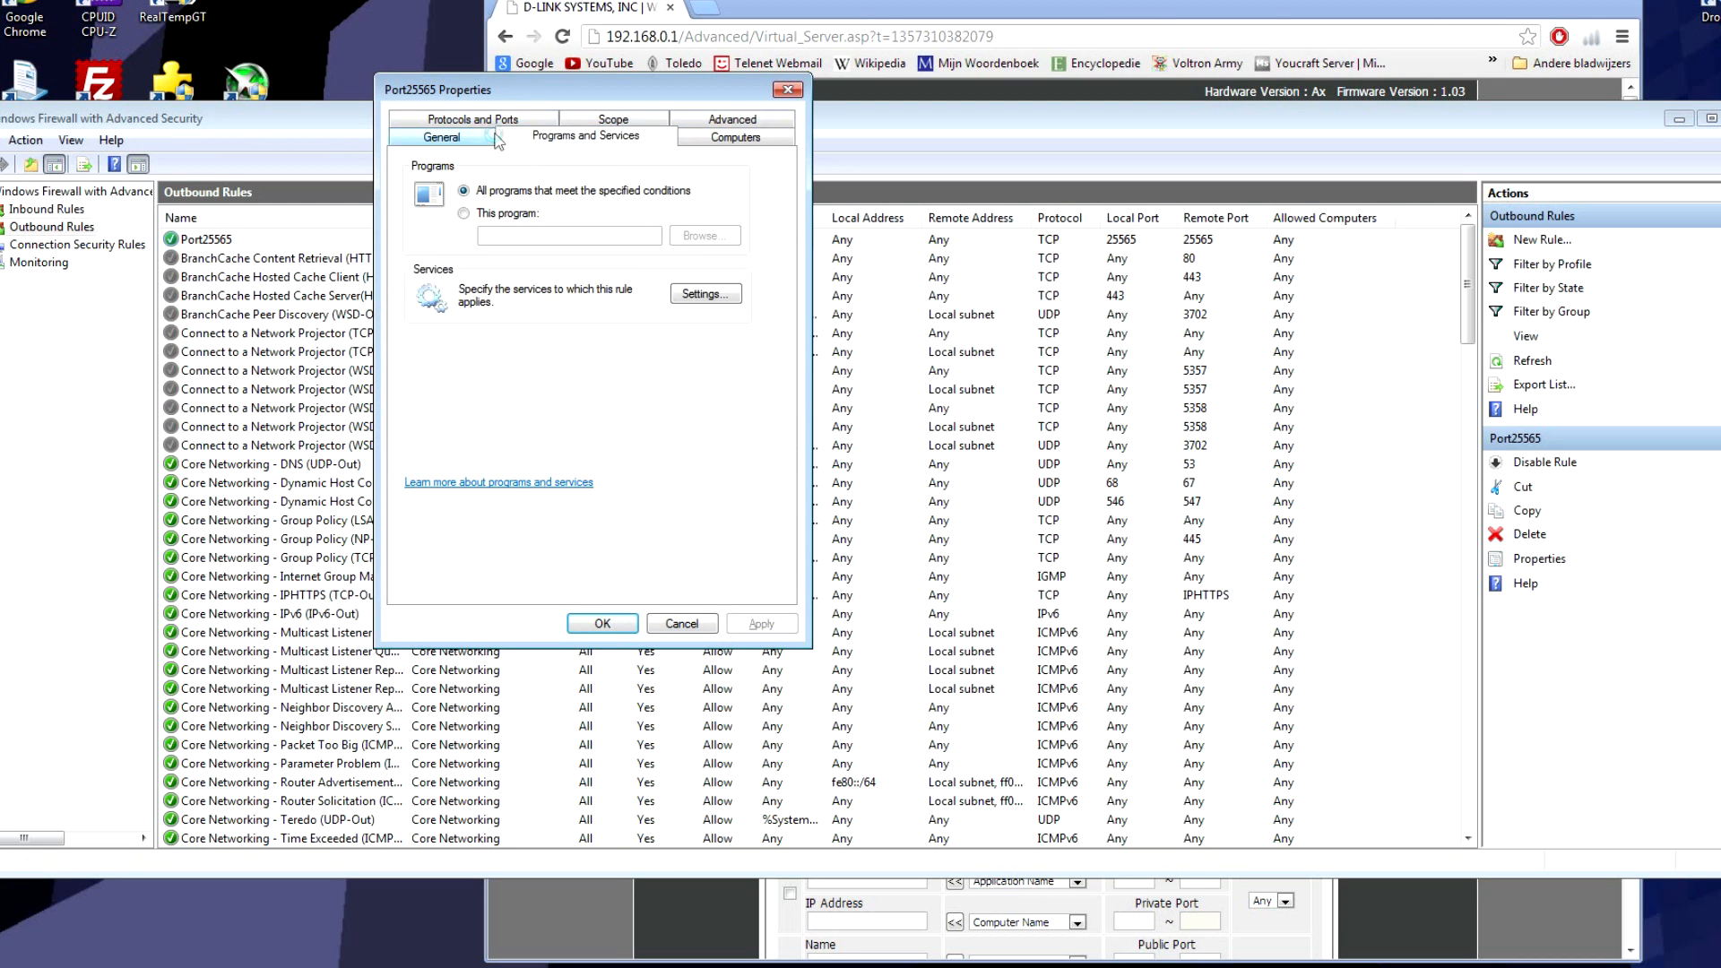
pyautogui.click(488, 136)
pyautogui.click(629, 630)
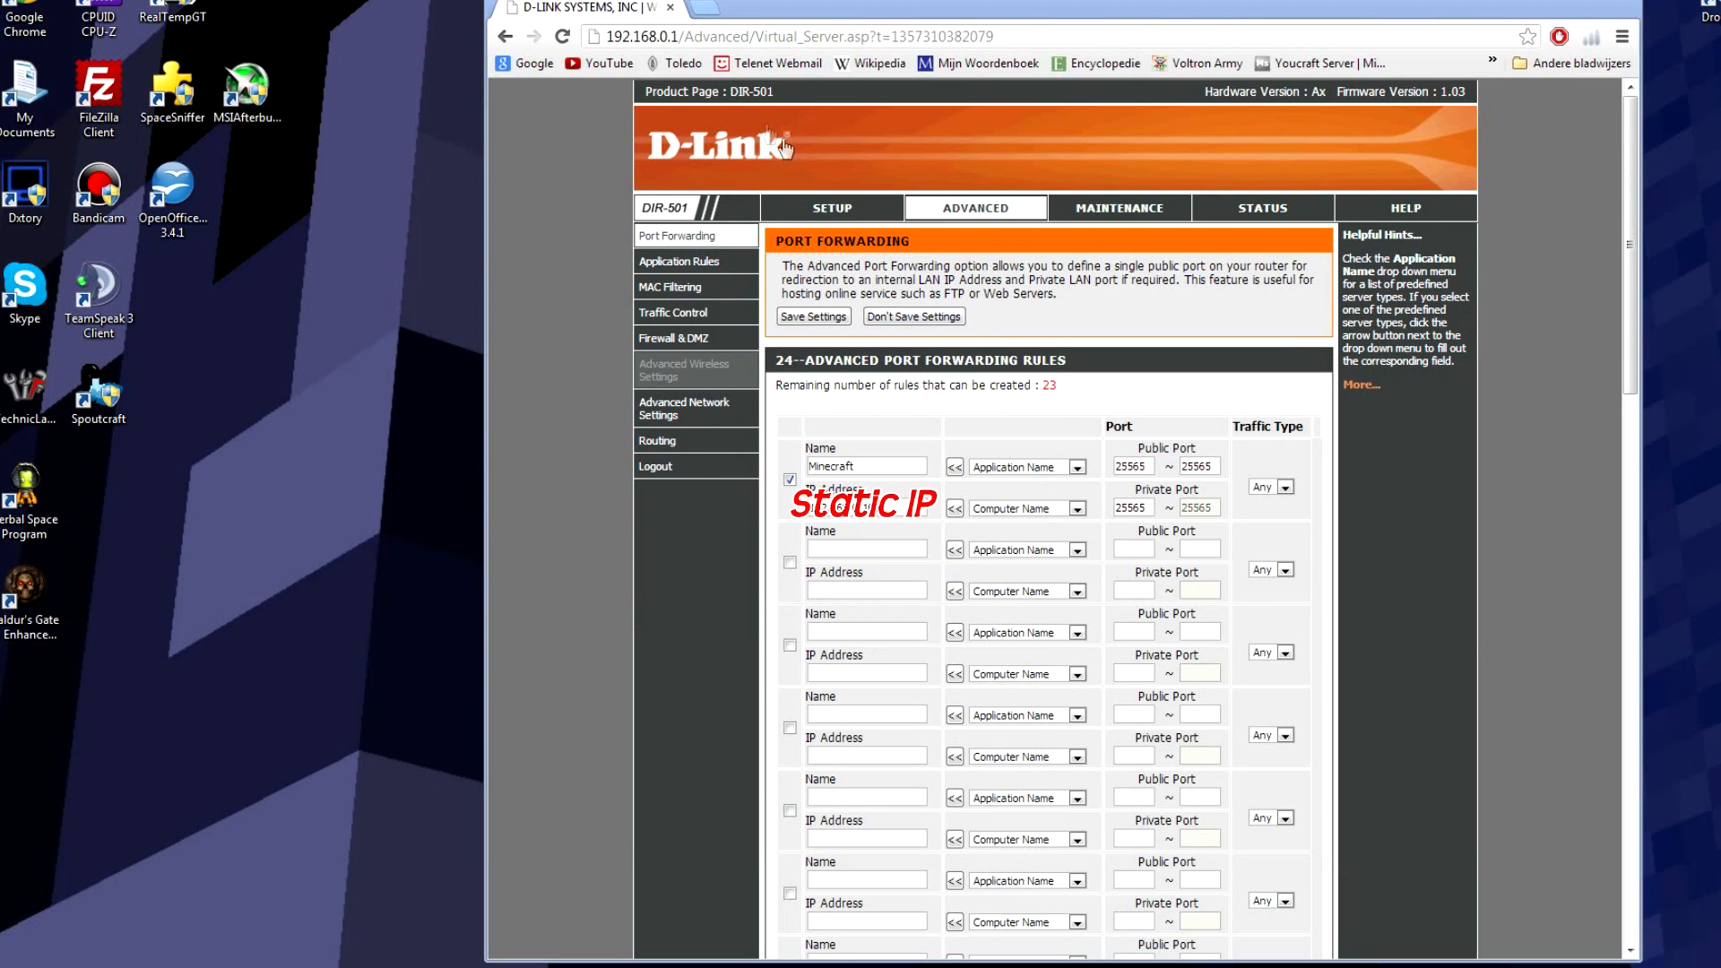
# Step: Close the D-Link router tab and bring up the Google België home page in a fresh Chrome window
pyautogui.click(670, 8)
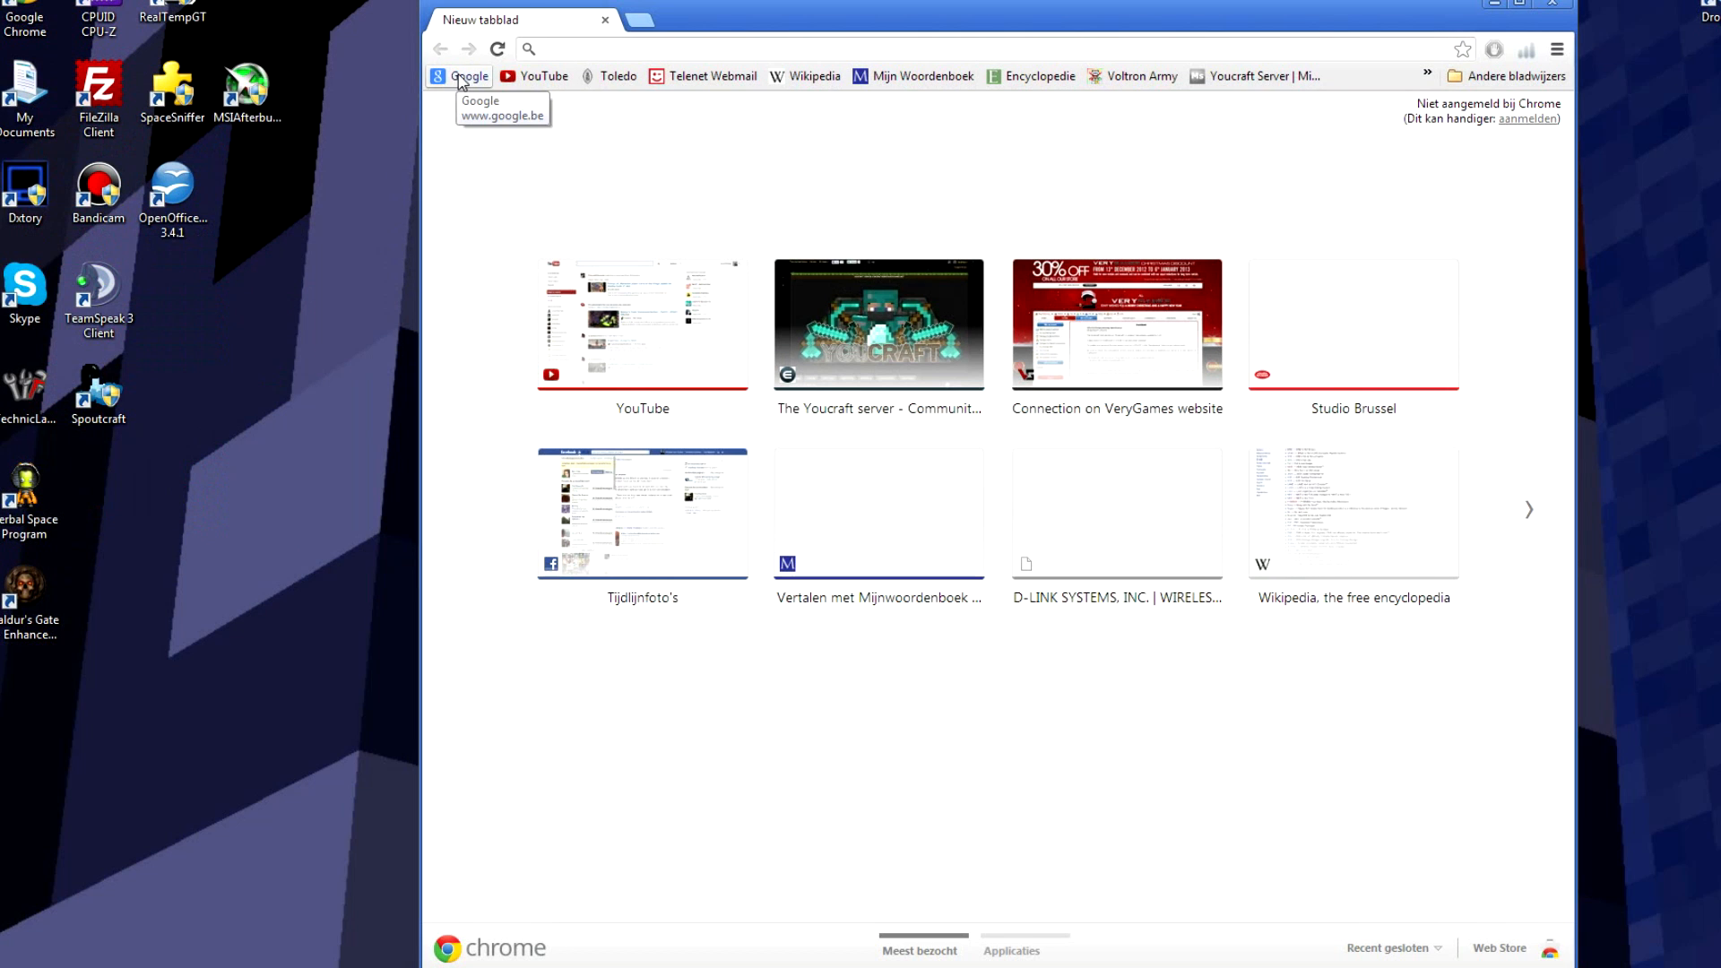
pyautogui.click(462, 78)
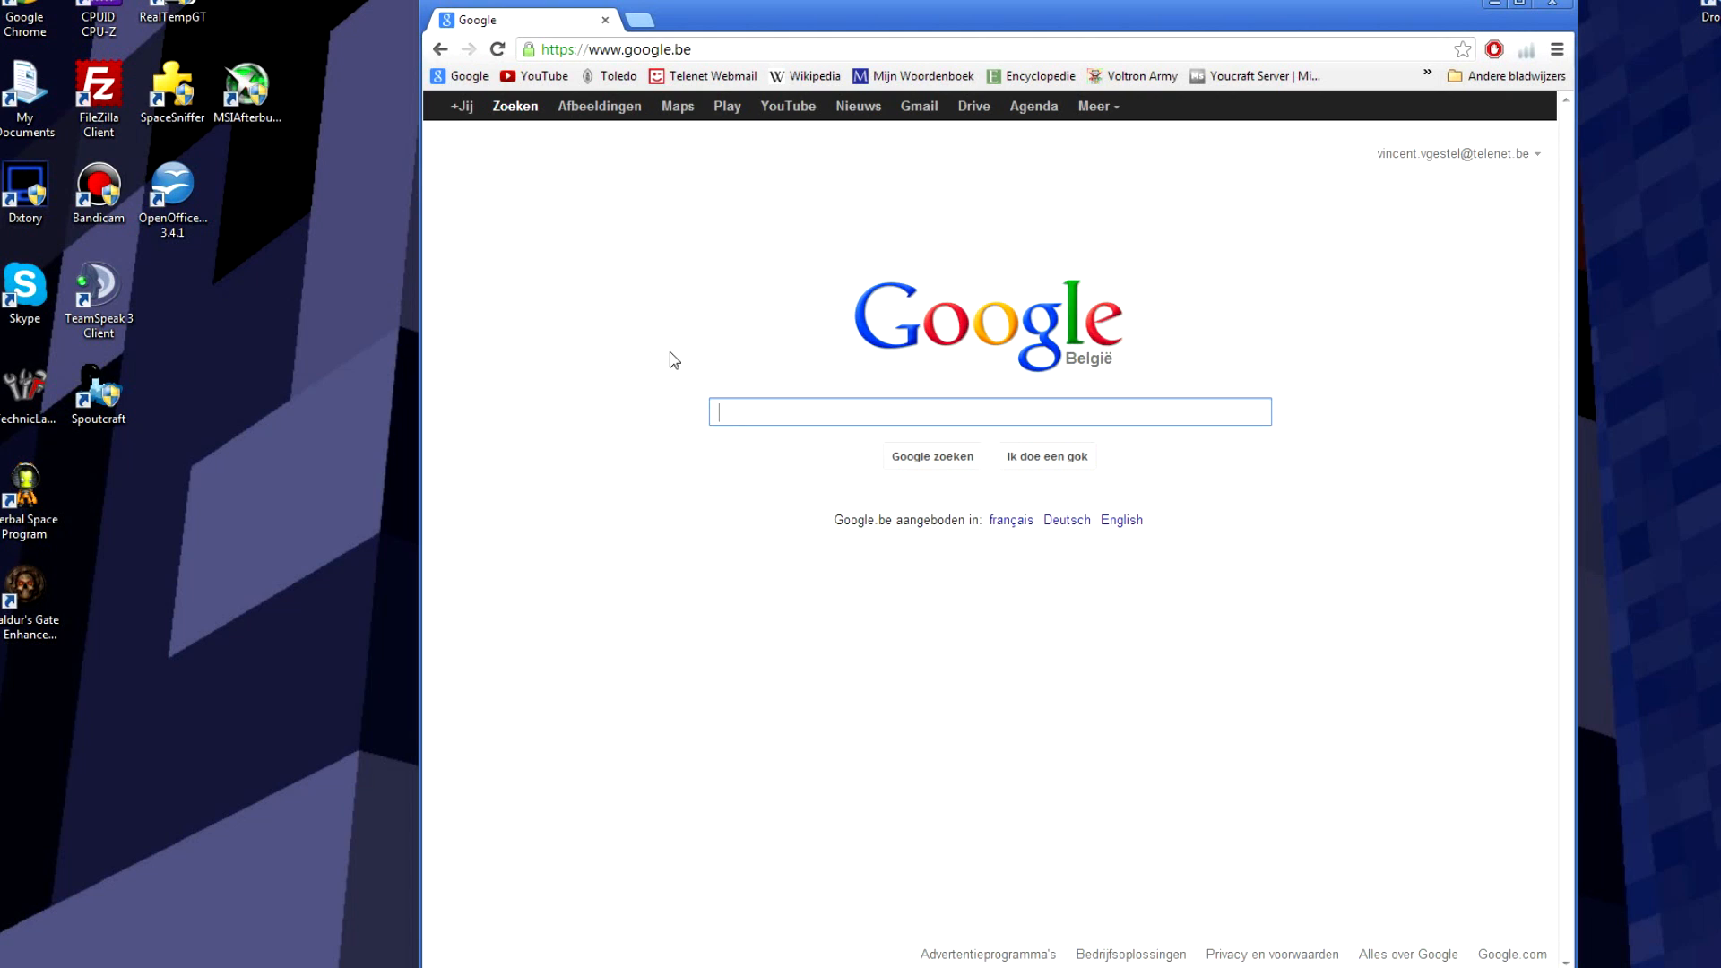
# Step: Search Google for 'dafuqismyip' and open the Dafuq is my IP? site
pyautogui.write('w')
pyautogui.press('BackSpace')
pyautogui.write('d')
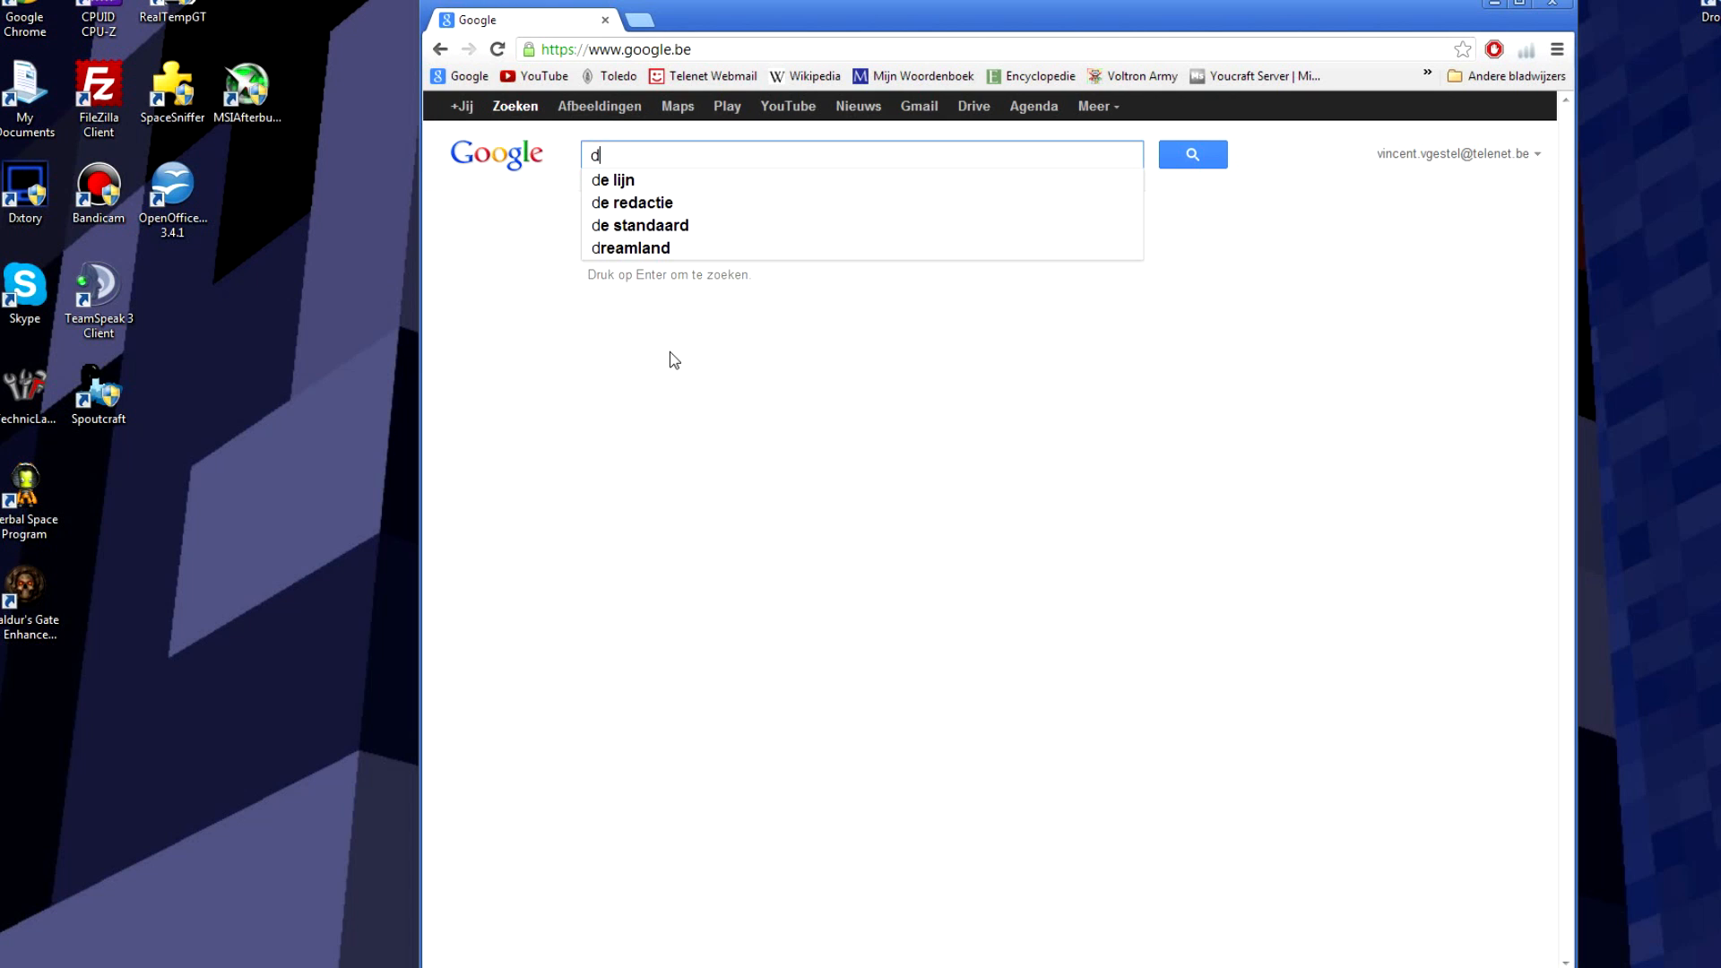
pyautogui.write('afuq')
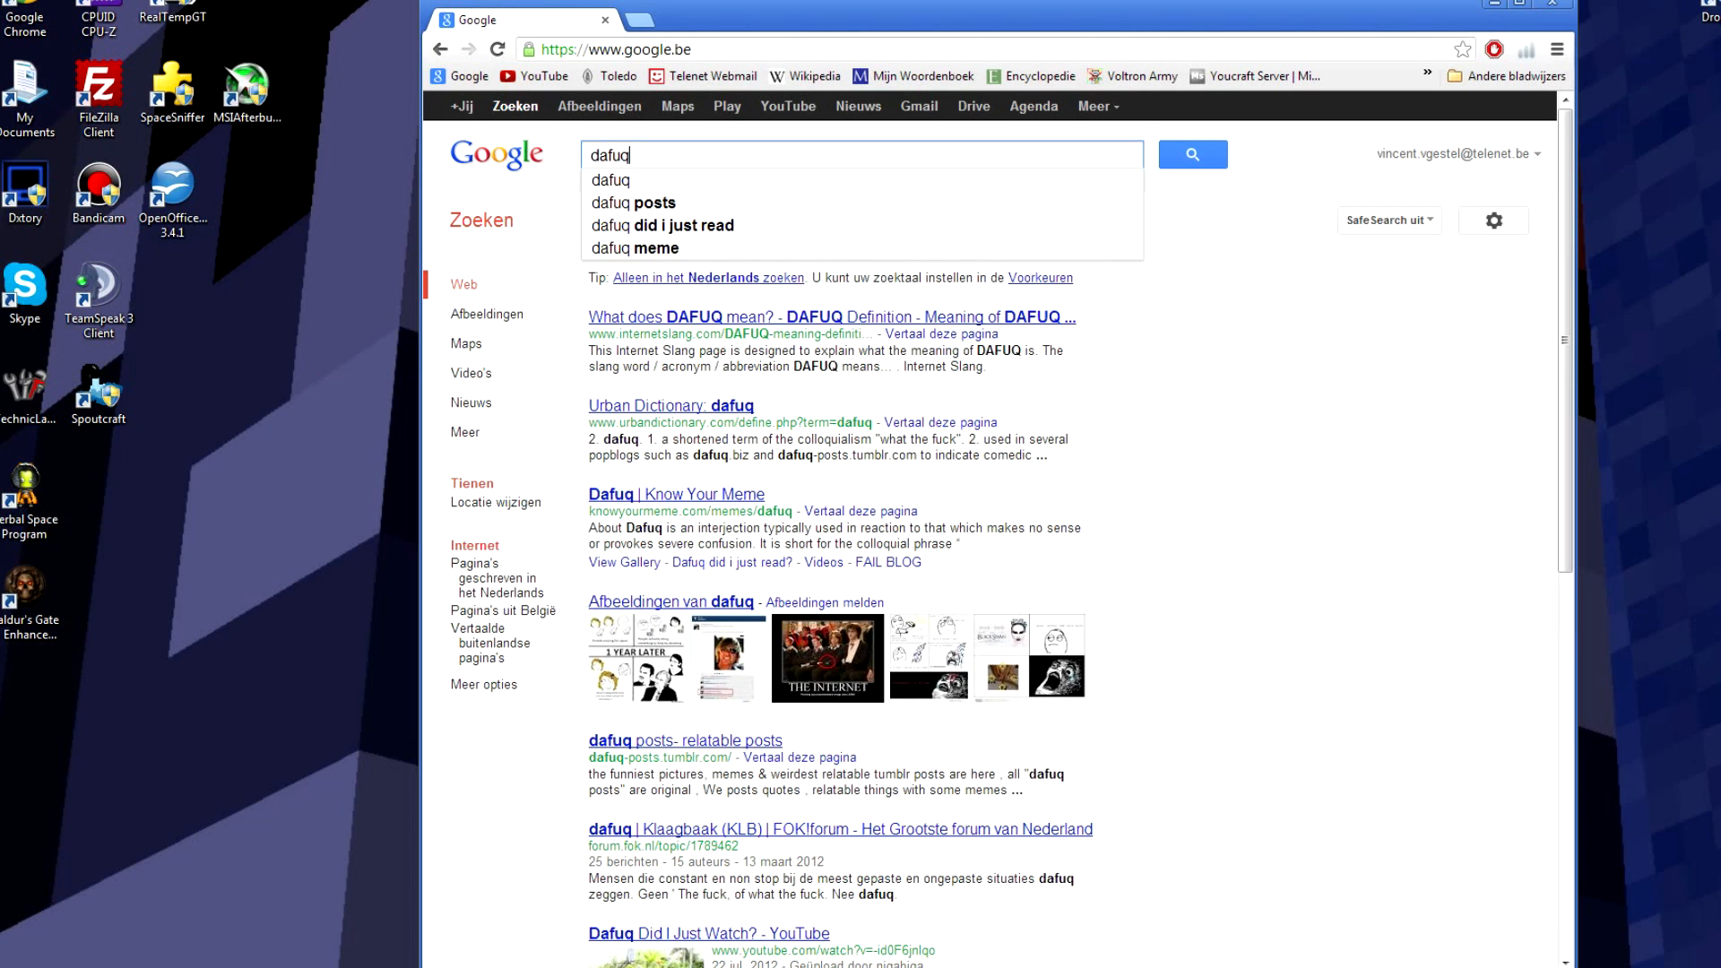
pyautogui.write('ismyip')
pyautogui.press('Return')
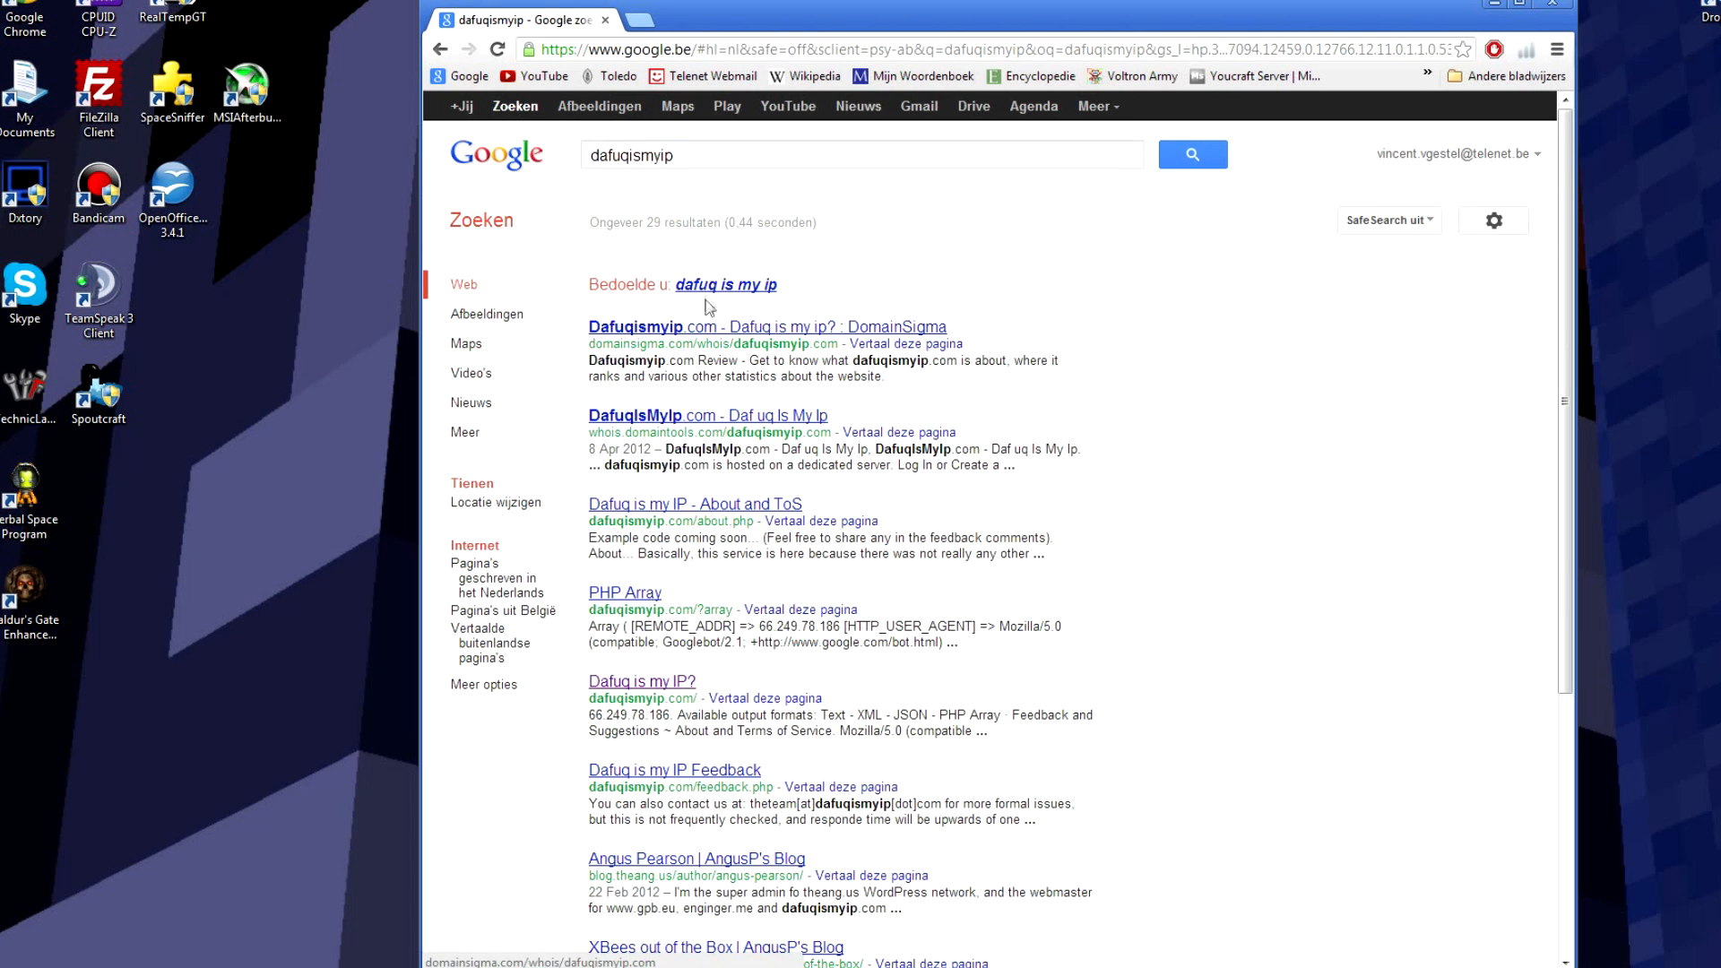
pyautogui.click(708, 285)
pyautogui.click(668, 285)
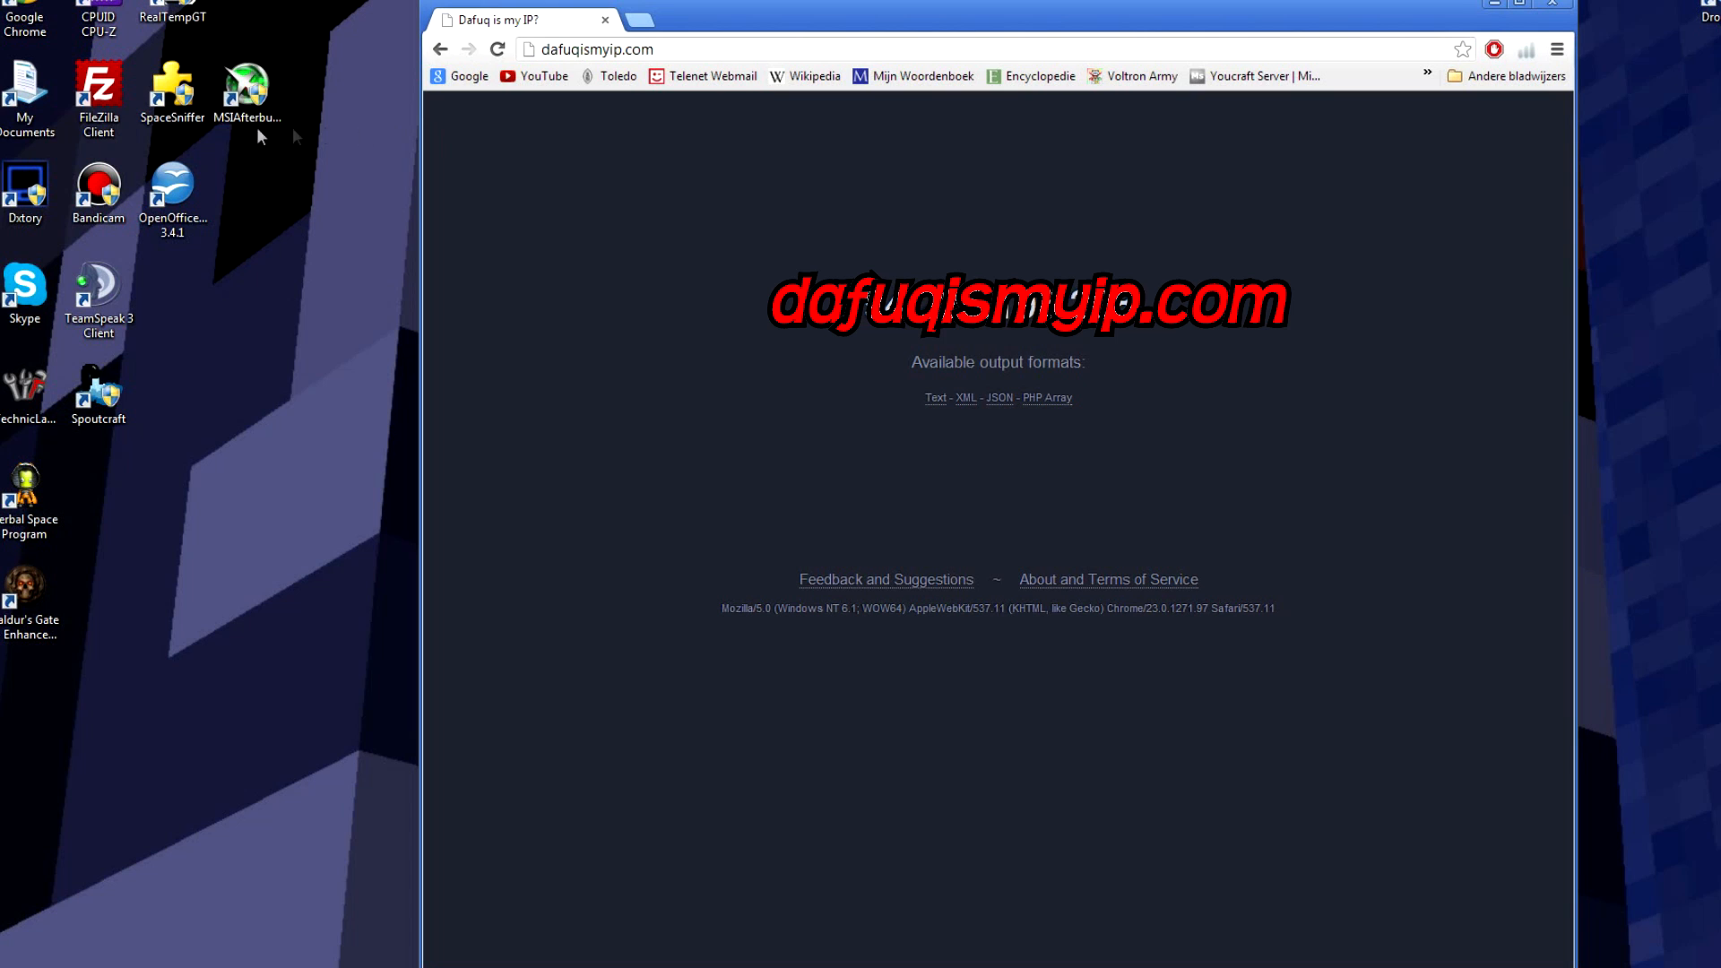
# Step: Go back twice to return to the google.be homepage
pyautogui.click(440, 51)
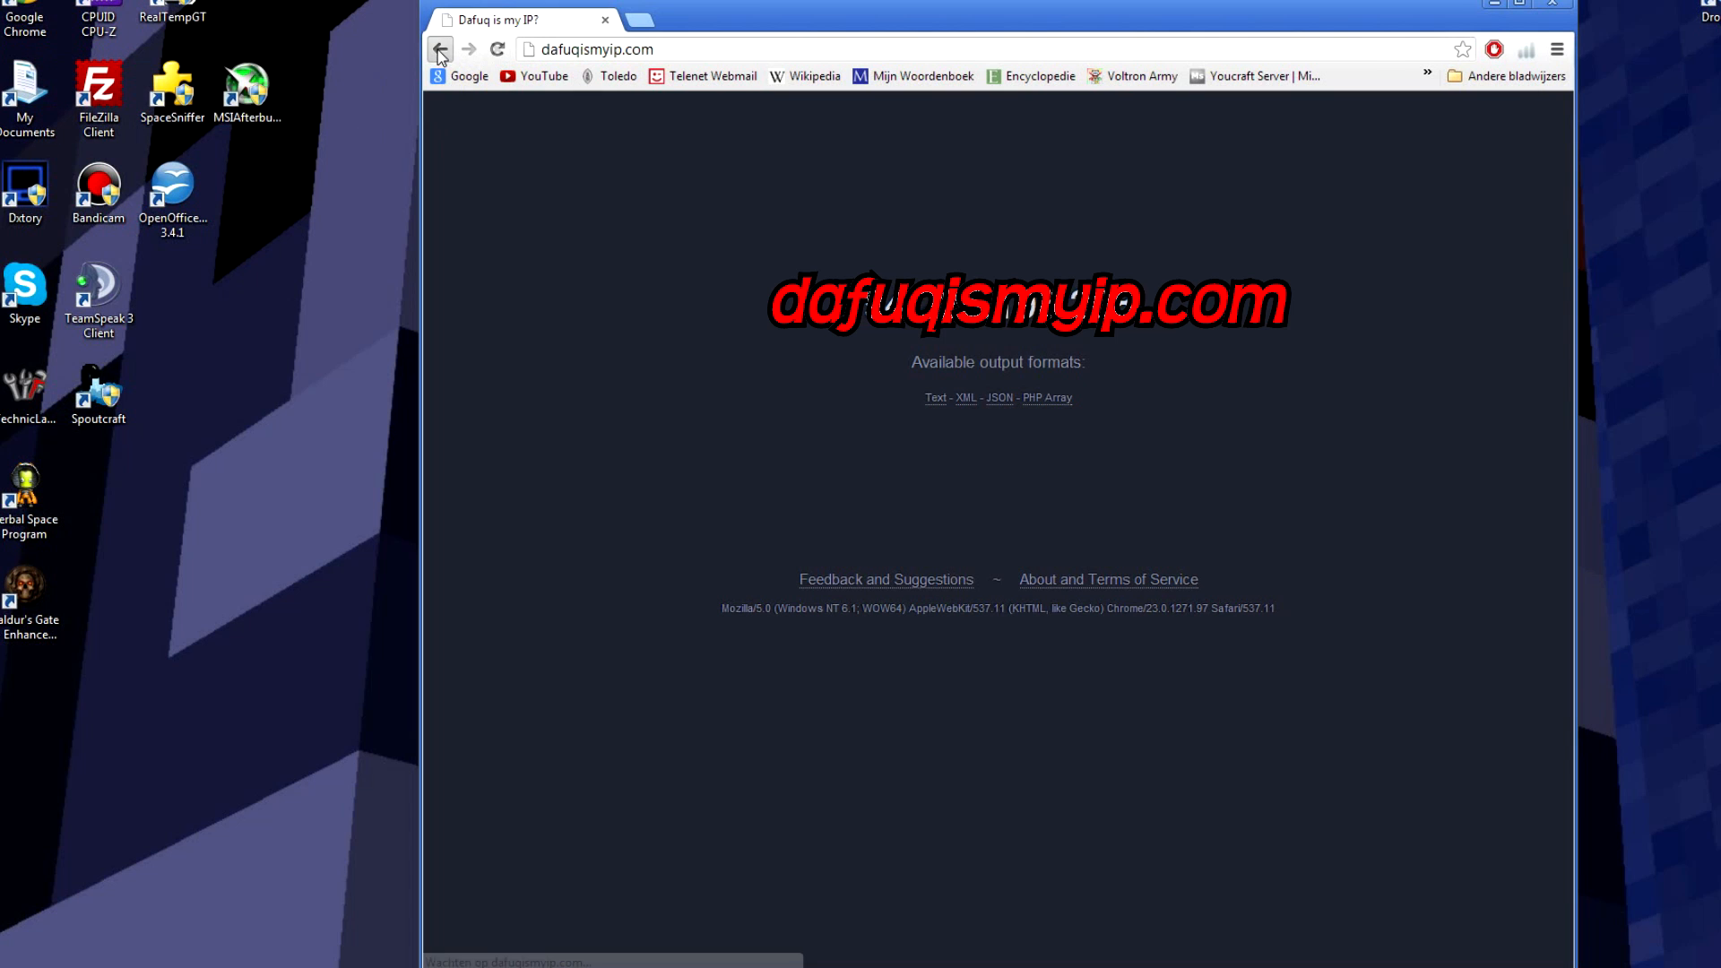
pyautogui.click(440, 51)
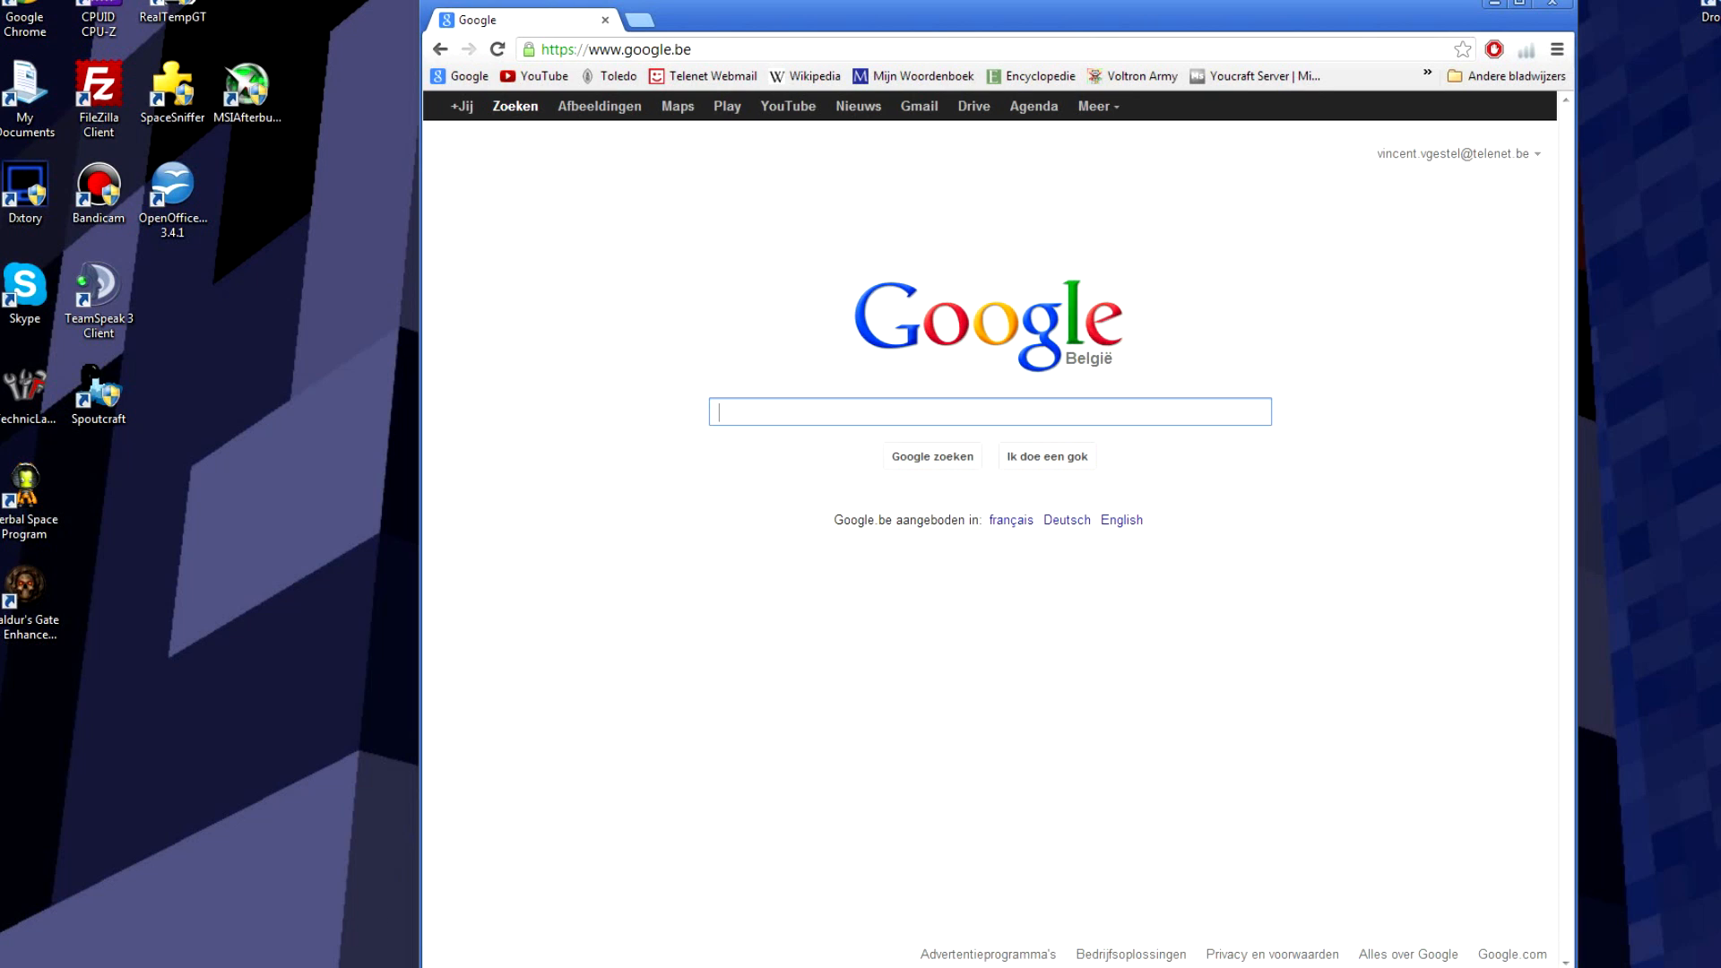
pyautogui.moveTo(308, 967)
# Step: Drag the No-IP tab from the other window into the tab strip beside Google
pyautogui.click(307, 251)
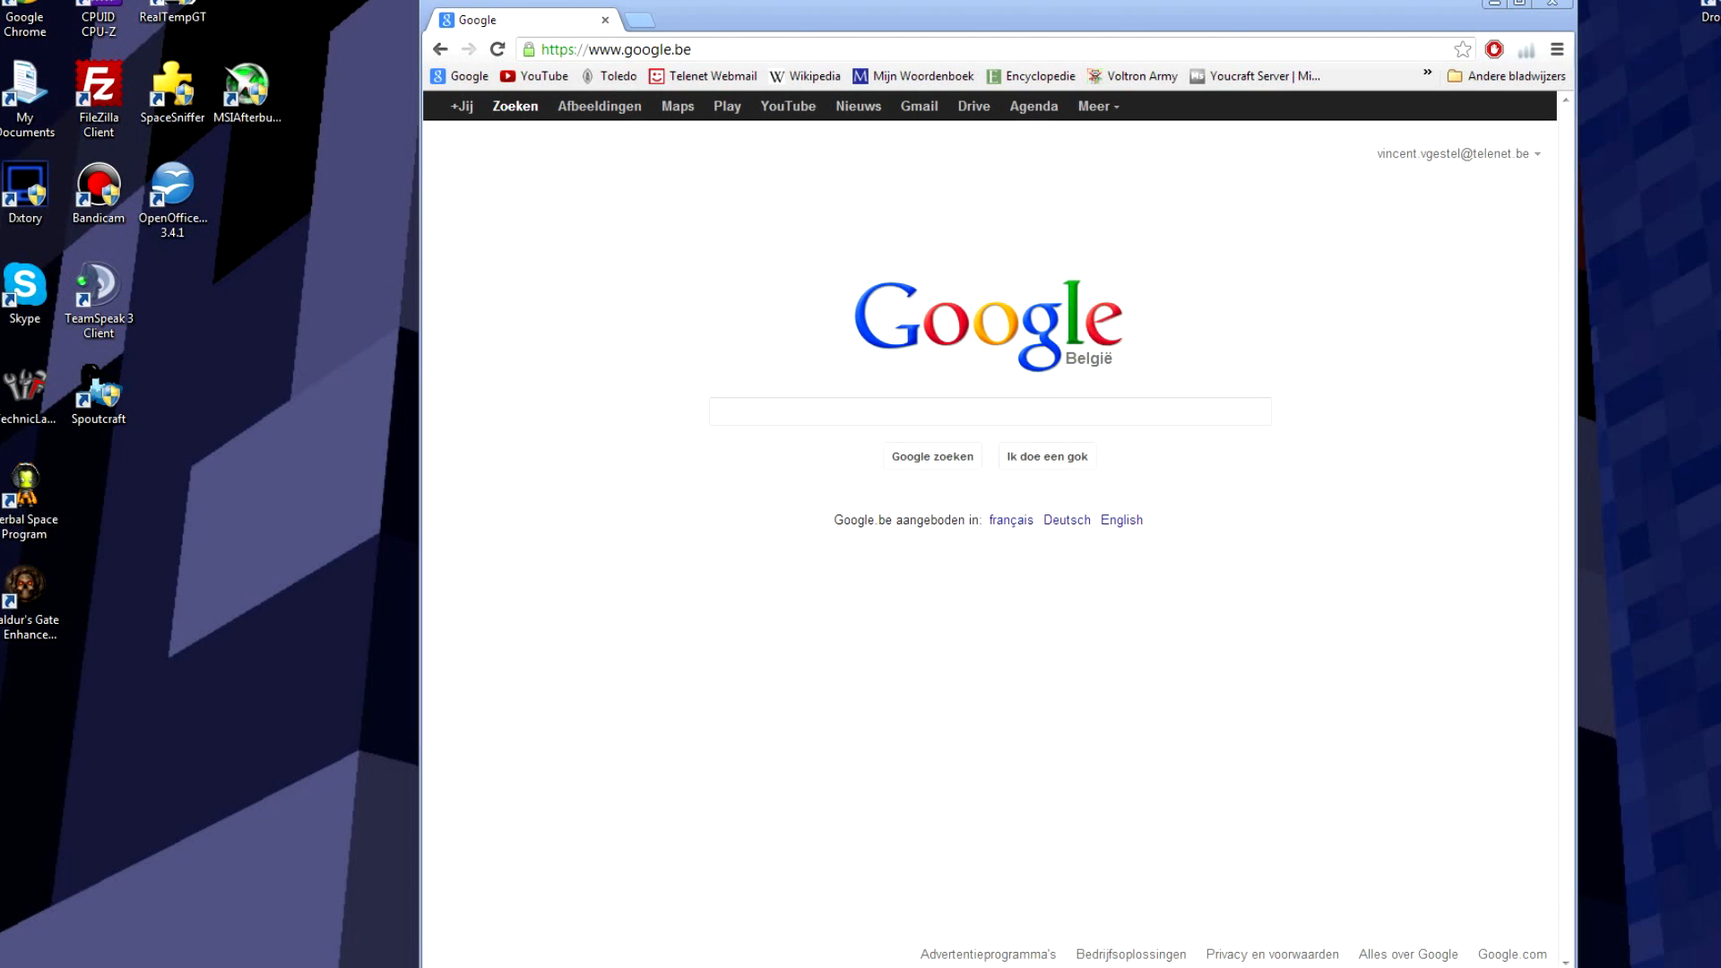
pyautogui.moveTo(0, 213); pyautogui.dragTo(464, 36)
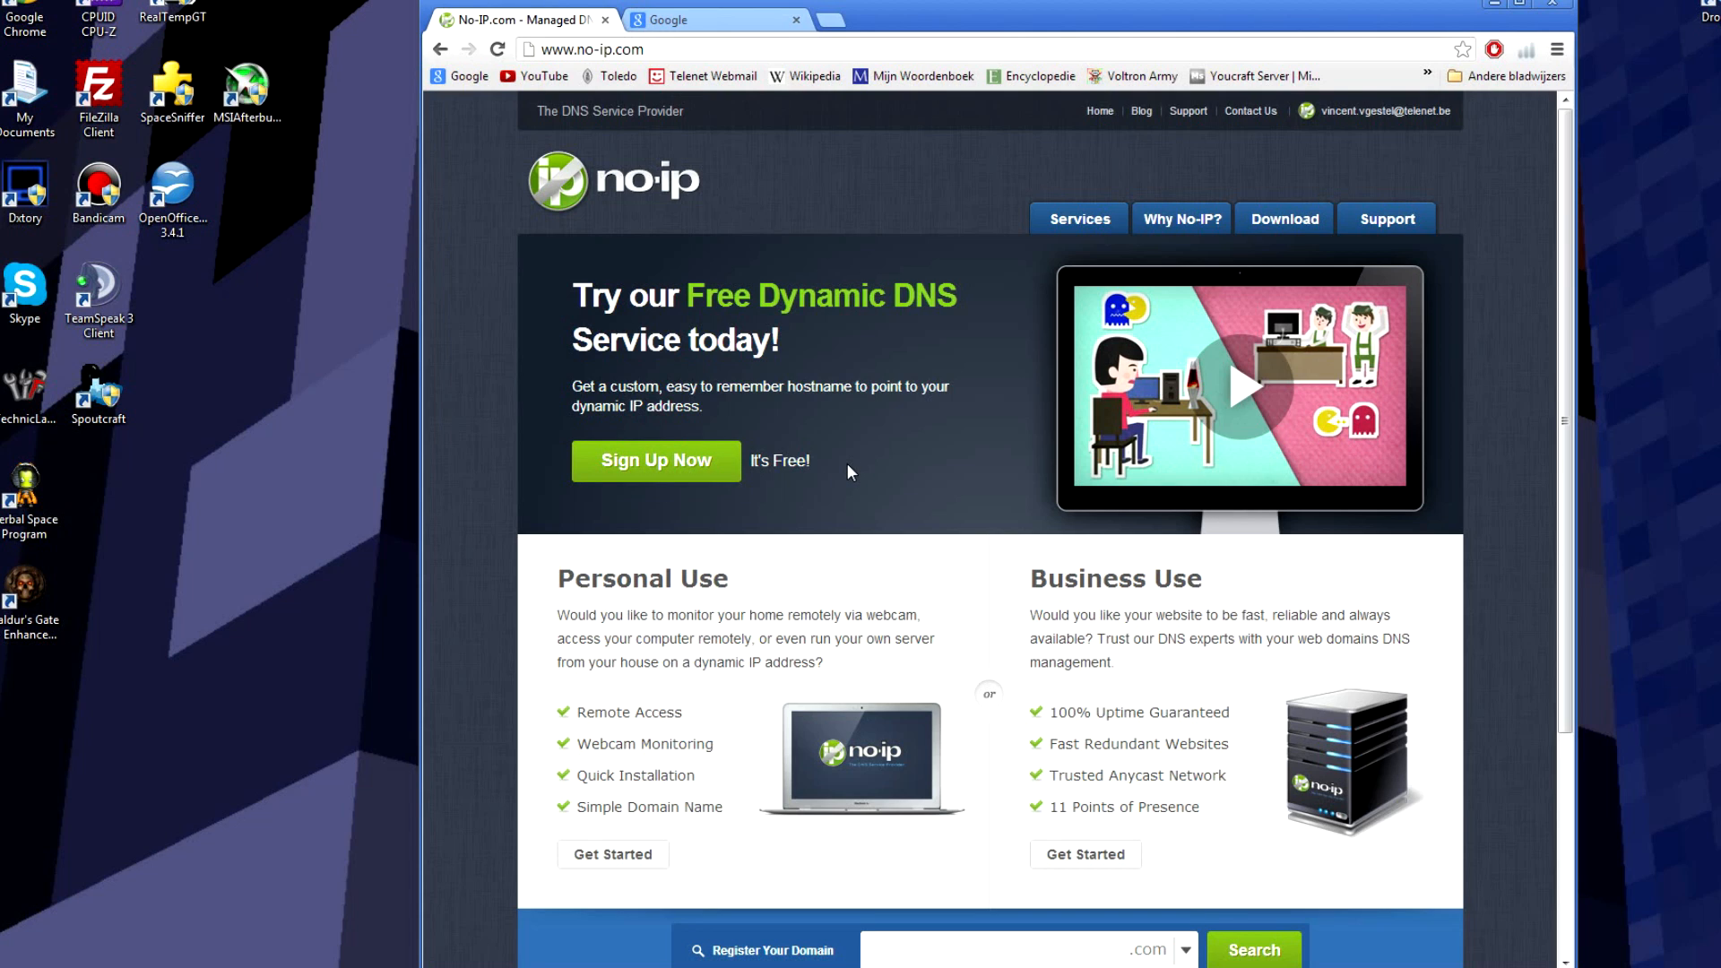
# Step: Dock the No-IP Dynamic DNS Update Client 3.0.4 download page as a tab between No-IP and Google
pyautogui.moveTo(0, 148); pyautogui.dragTo(699, 21)
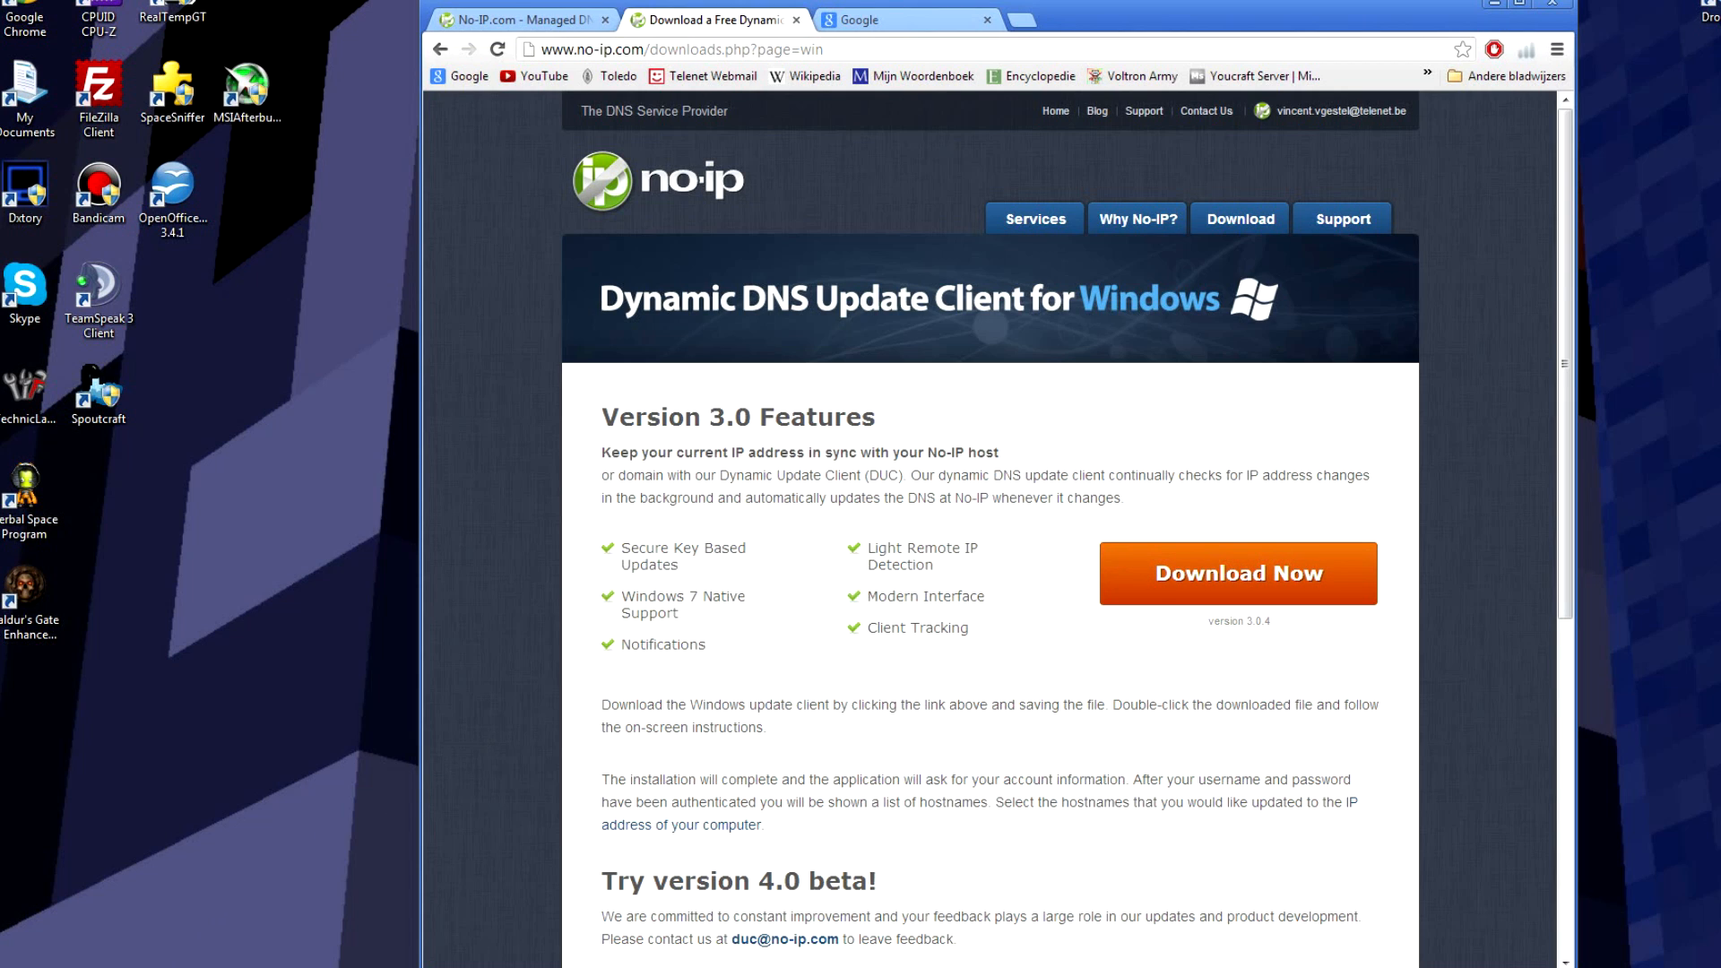
pyautogui.moveTo(185, 967)
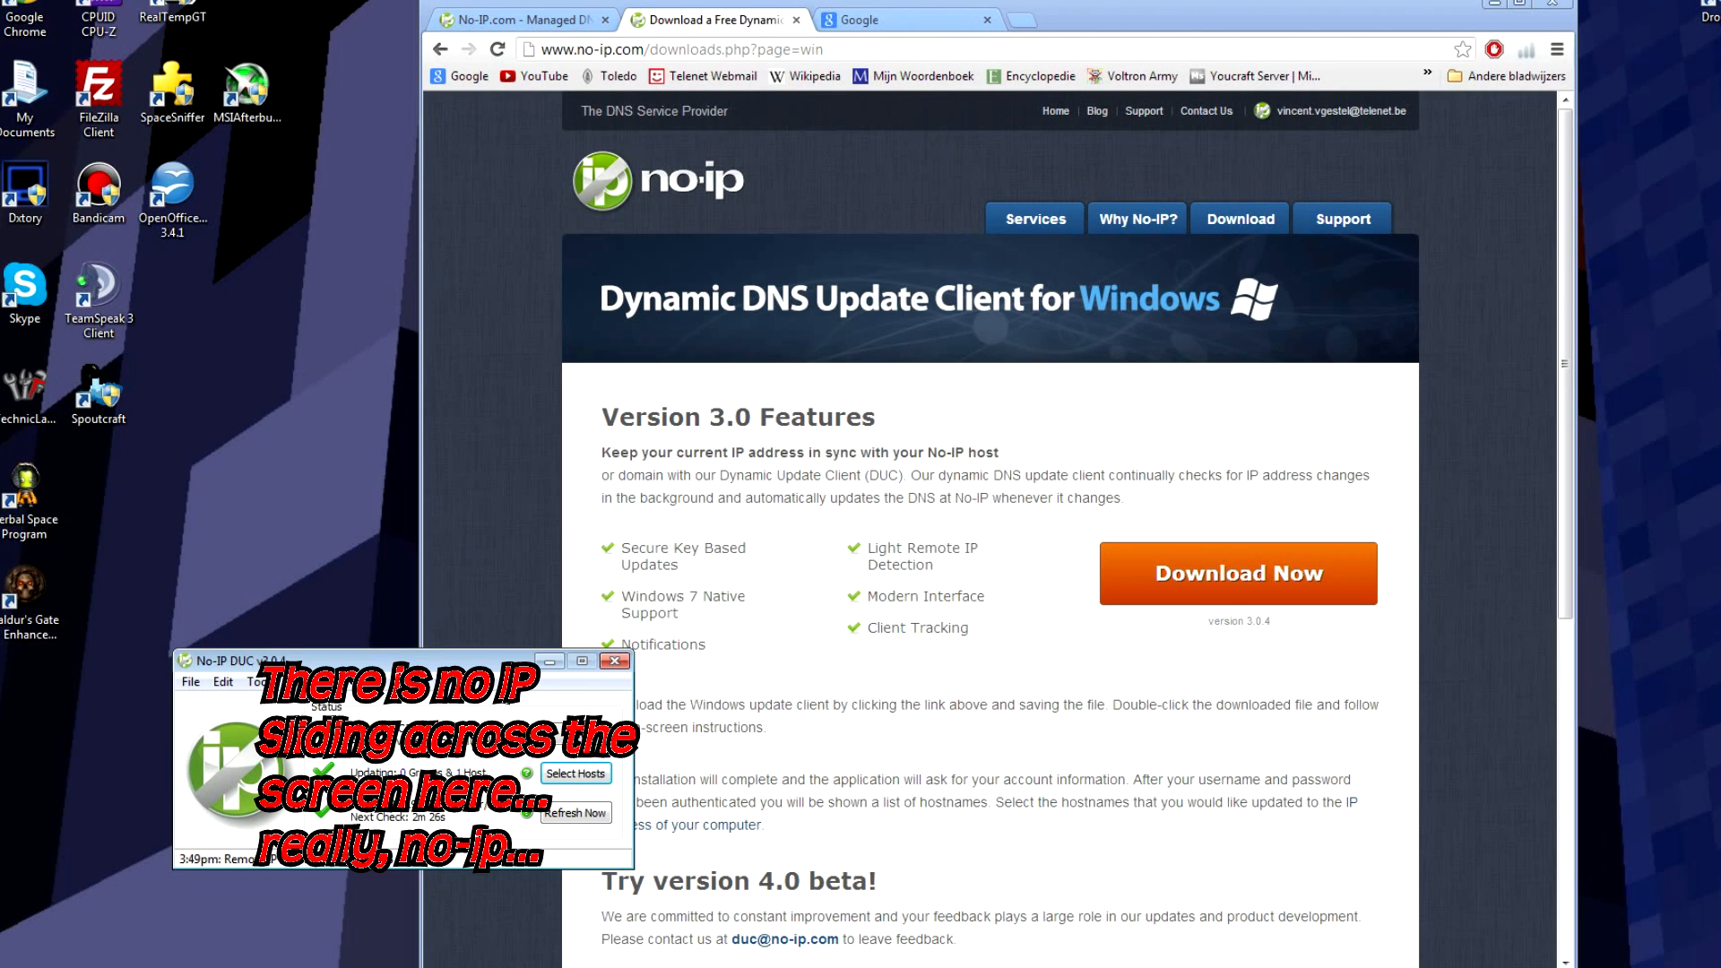
# Step: Check the host in No-IP DUC's Select Groups/Hosts list and save the selection
pyautogui.click(575, 773)
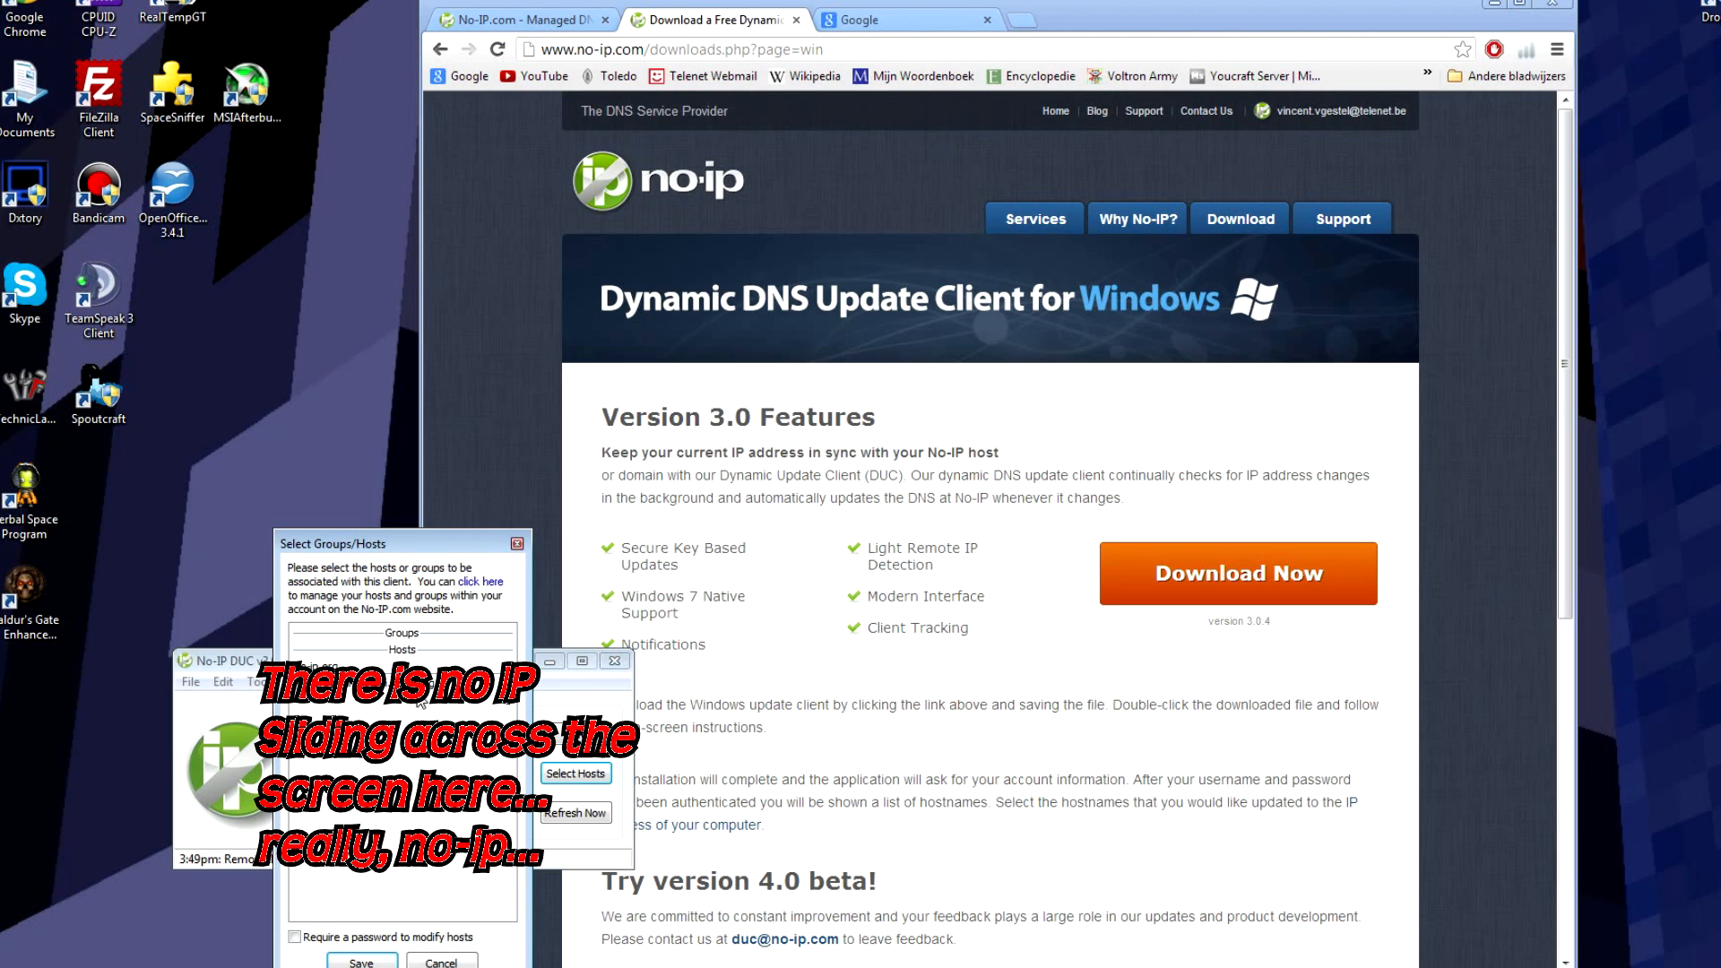
pyautogui.click(361, 962)
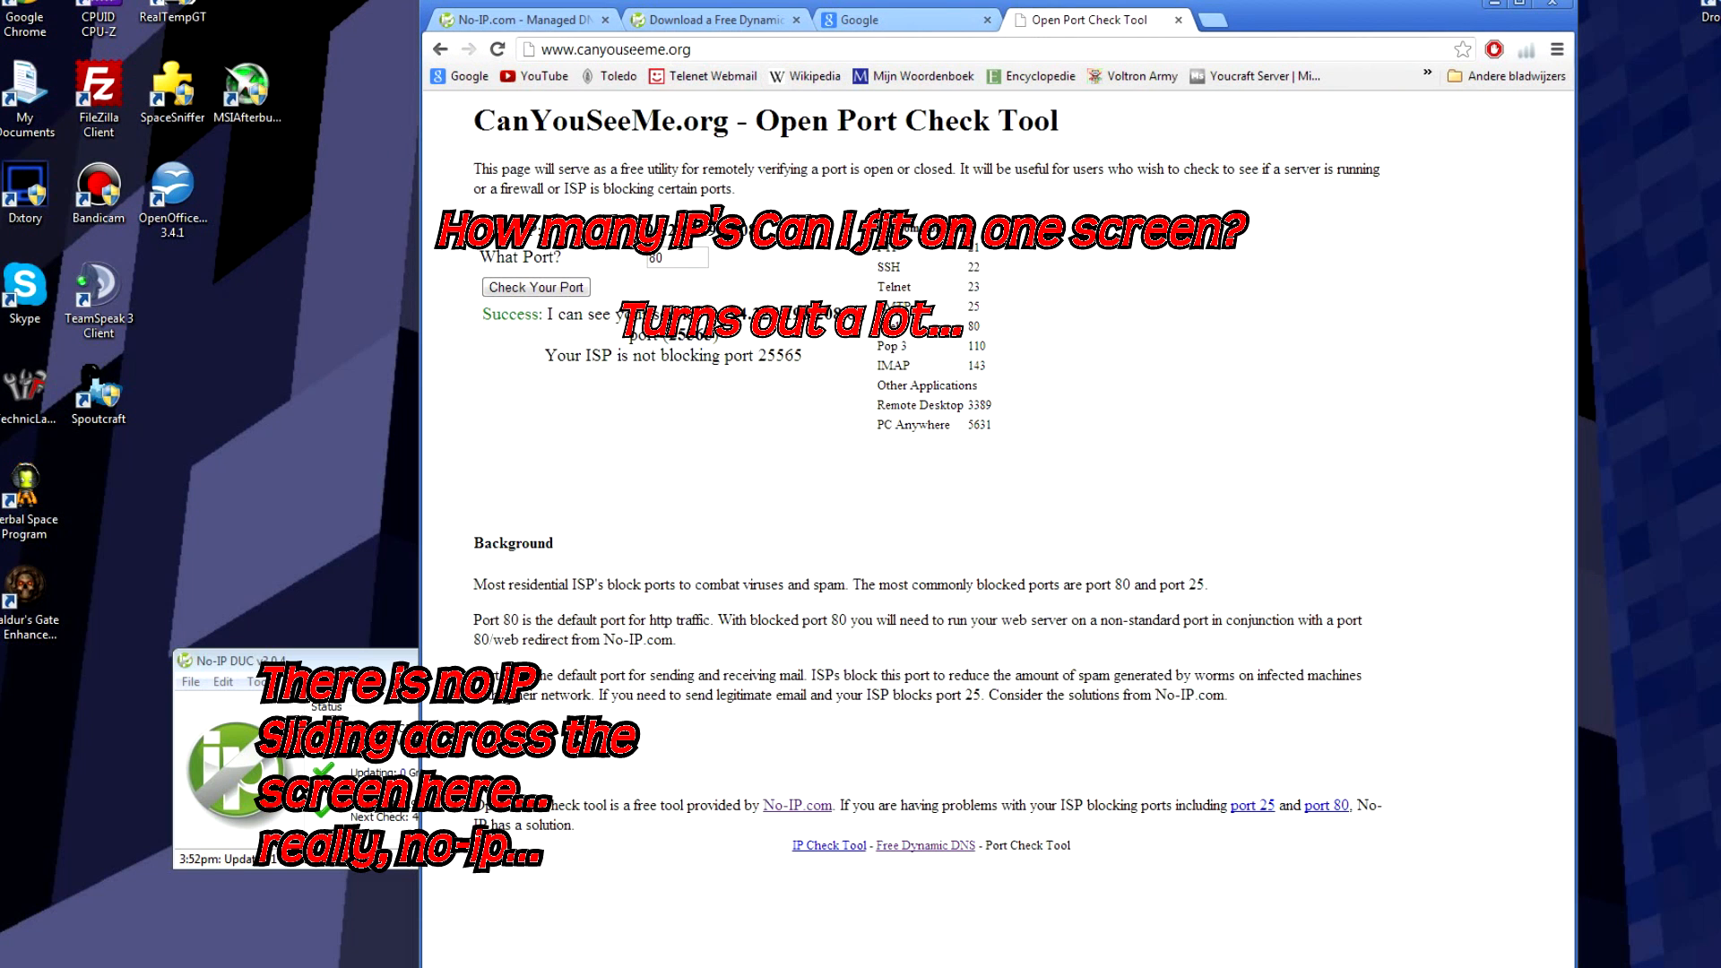
# Step: Replace port 80 with 25565 on CanYouSeeMe.org and run the port check twice
pyautogui.moveTo(669, 258); pyautogui.dragTo(617, 253)
pyautogui.write('25565')
pyautogui.click(618, 258)
pyautogui.click(567, 290)
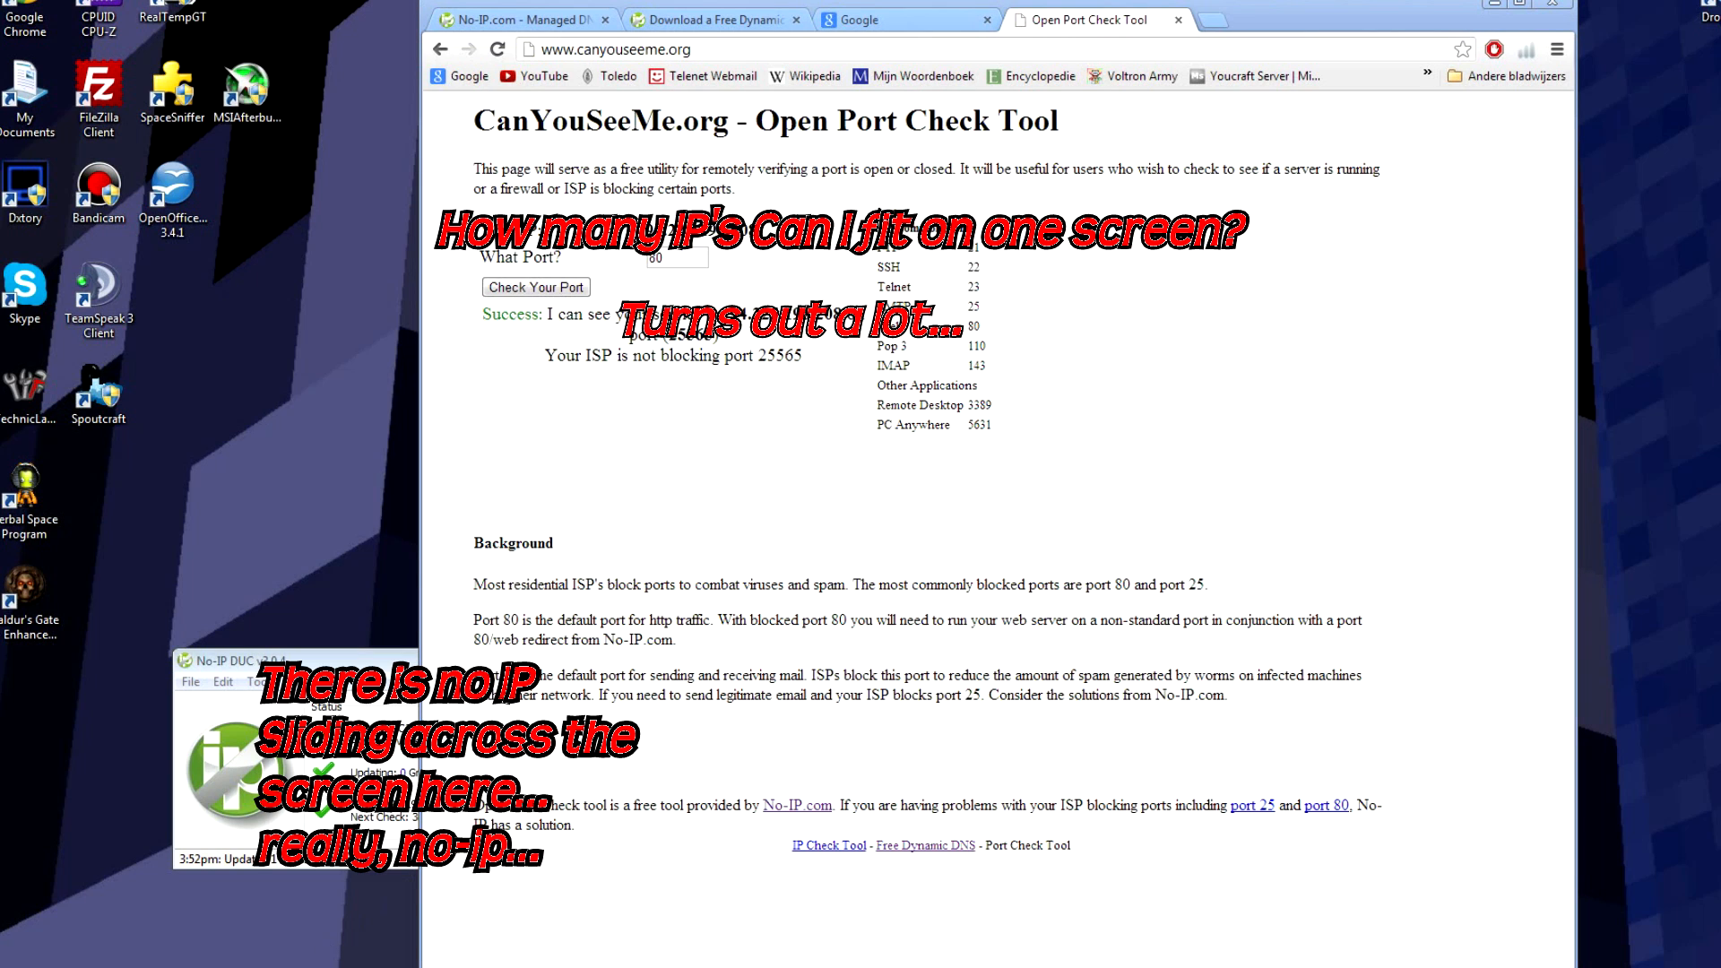
pyautogui.click(748, 315)
pyautogui.moveTo(673, 258); pyautogui.dragTo(617, 249)
pyautogui.write('25565')
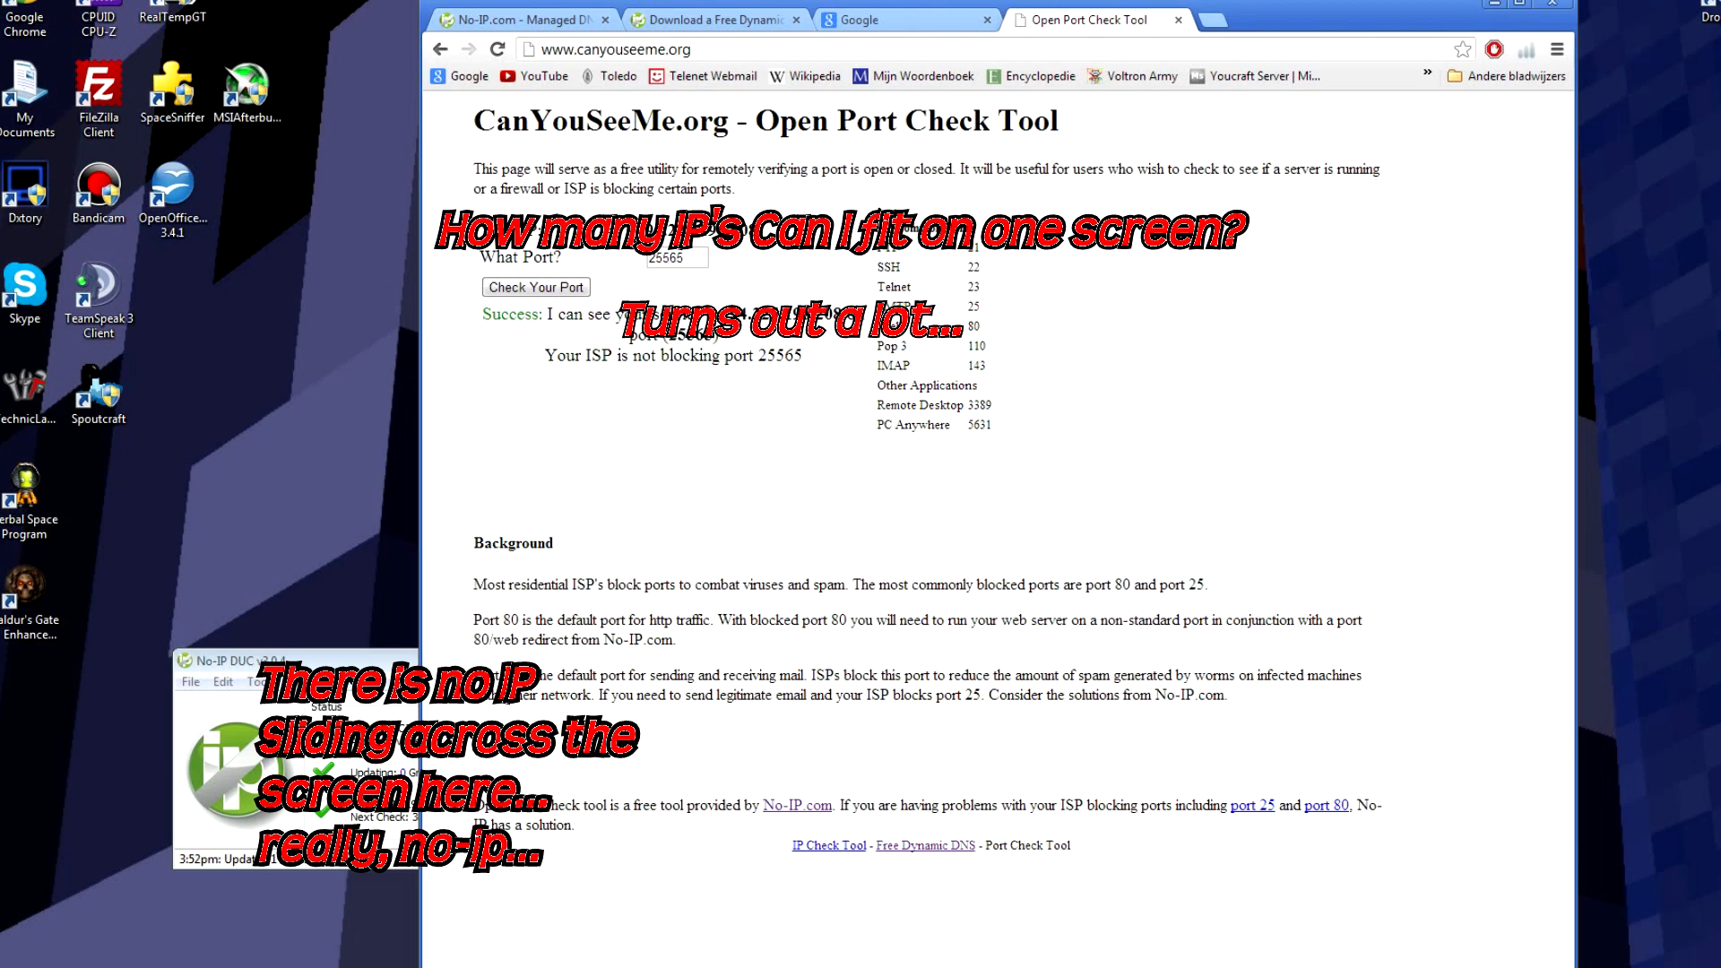
pyautogui.click(582, 288)
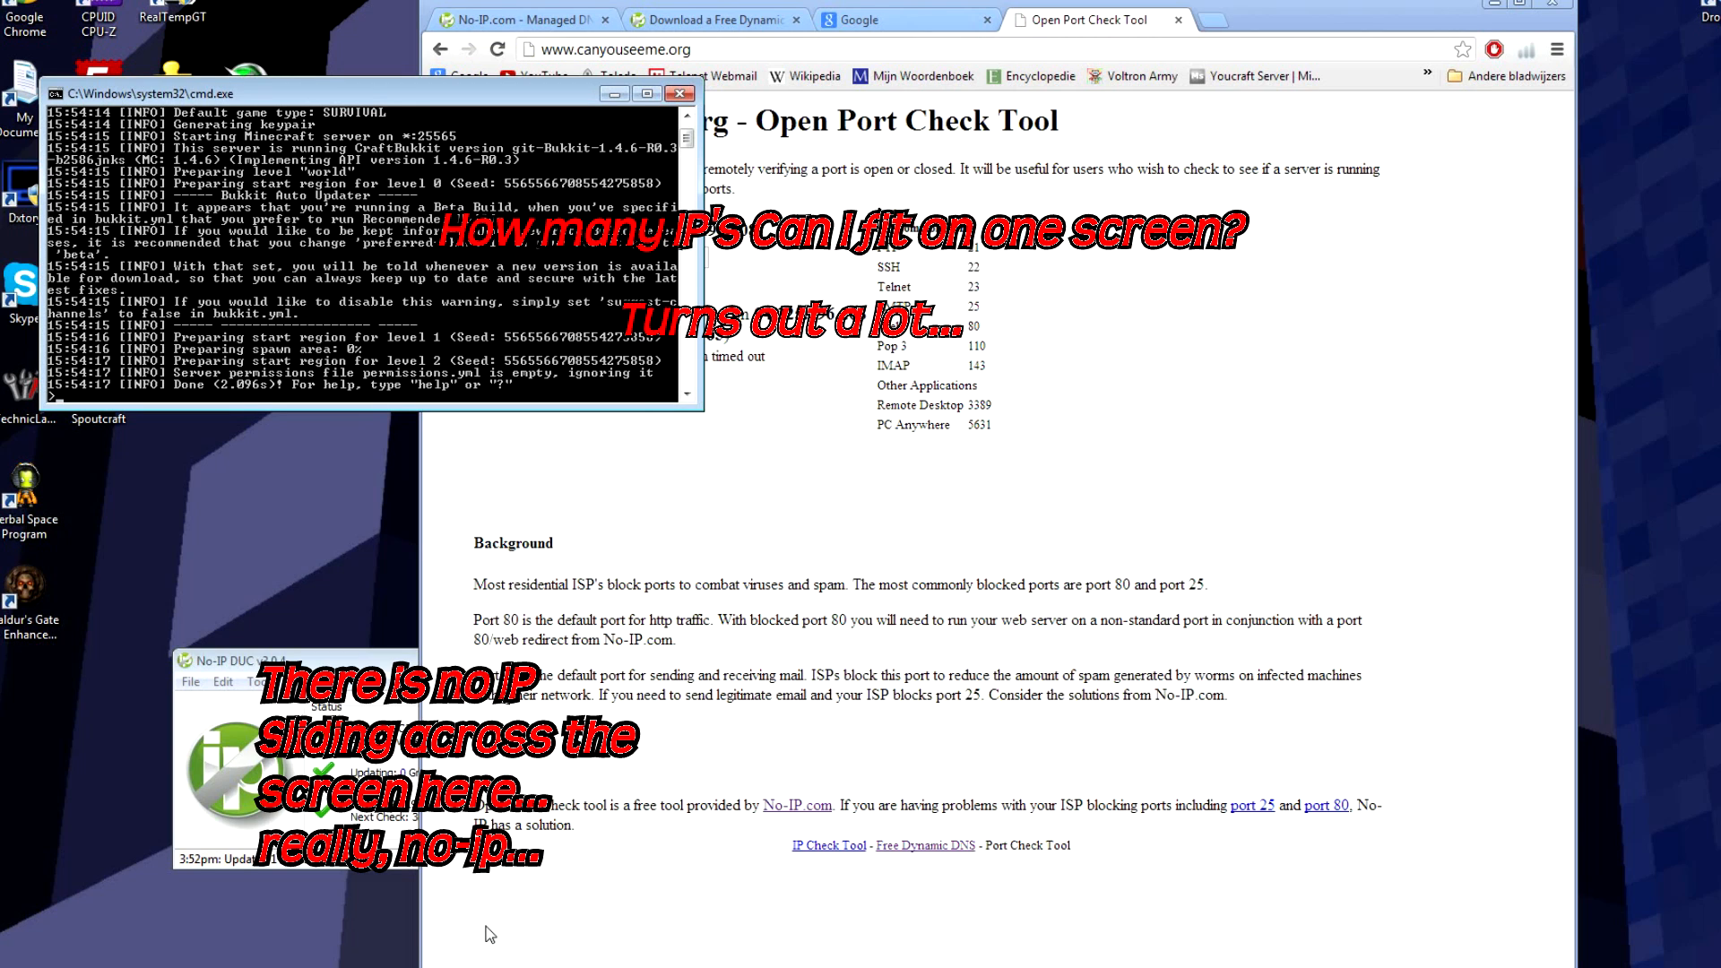
# Step: Center the Minecraft window and refresh the multiplayer server list
pyautogui.click(380, 967)
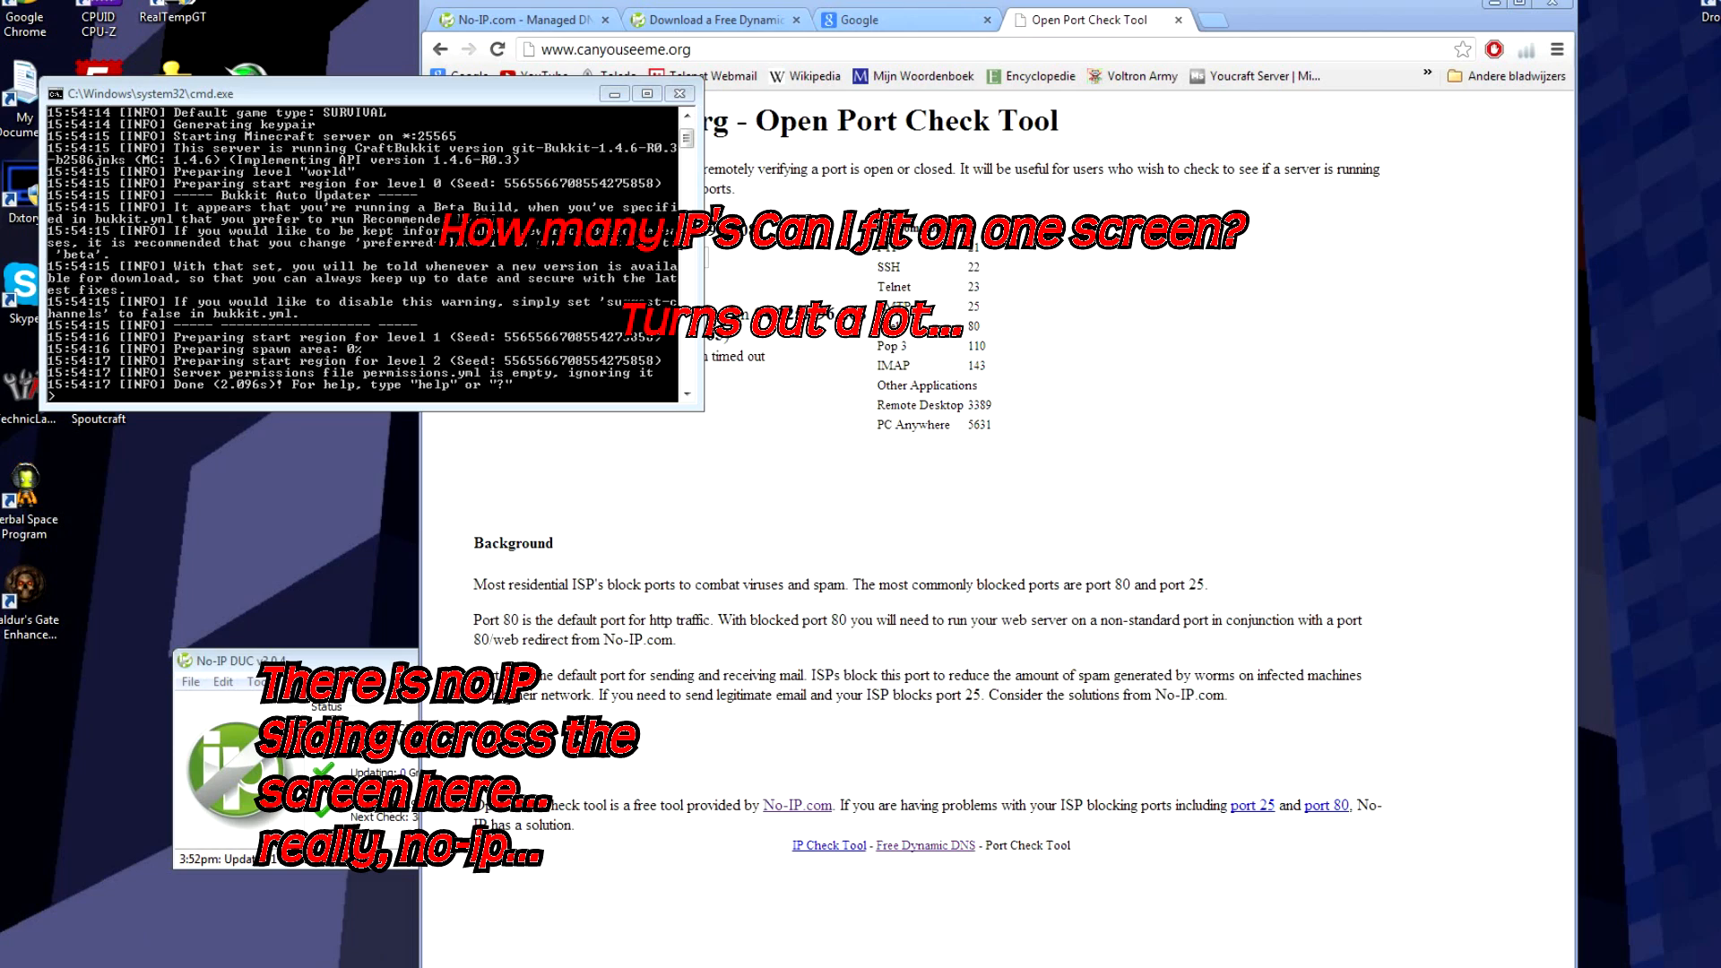
pyautogui.moveTo(0, 385); pyautogui.dragTo(984, 461)
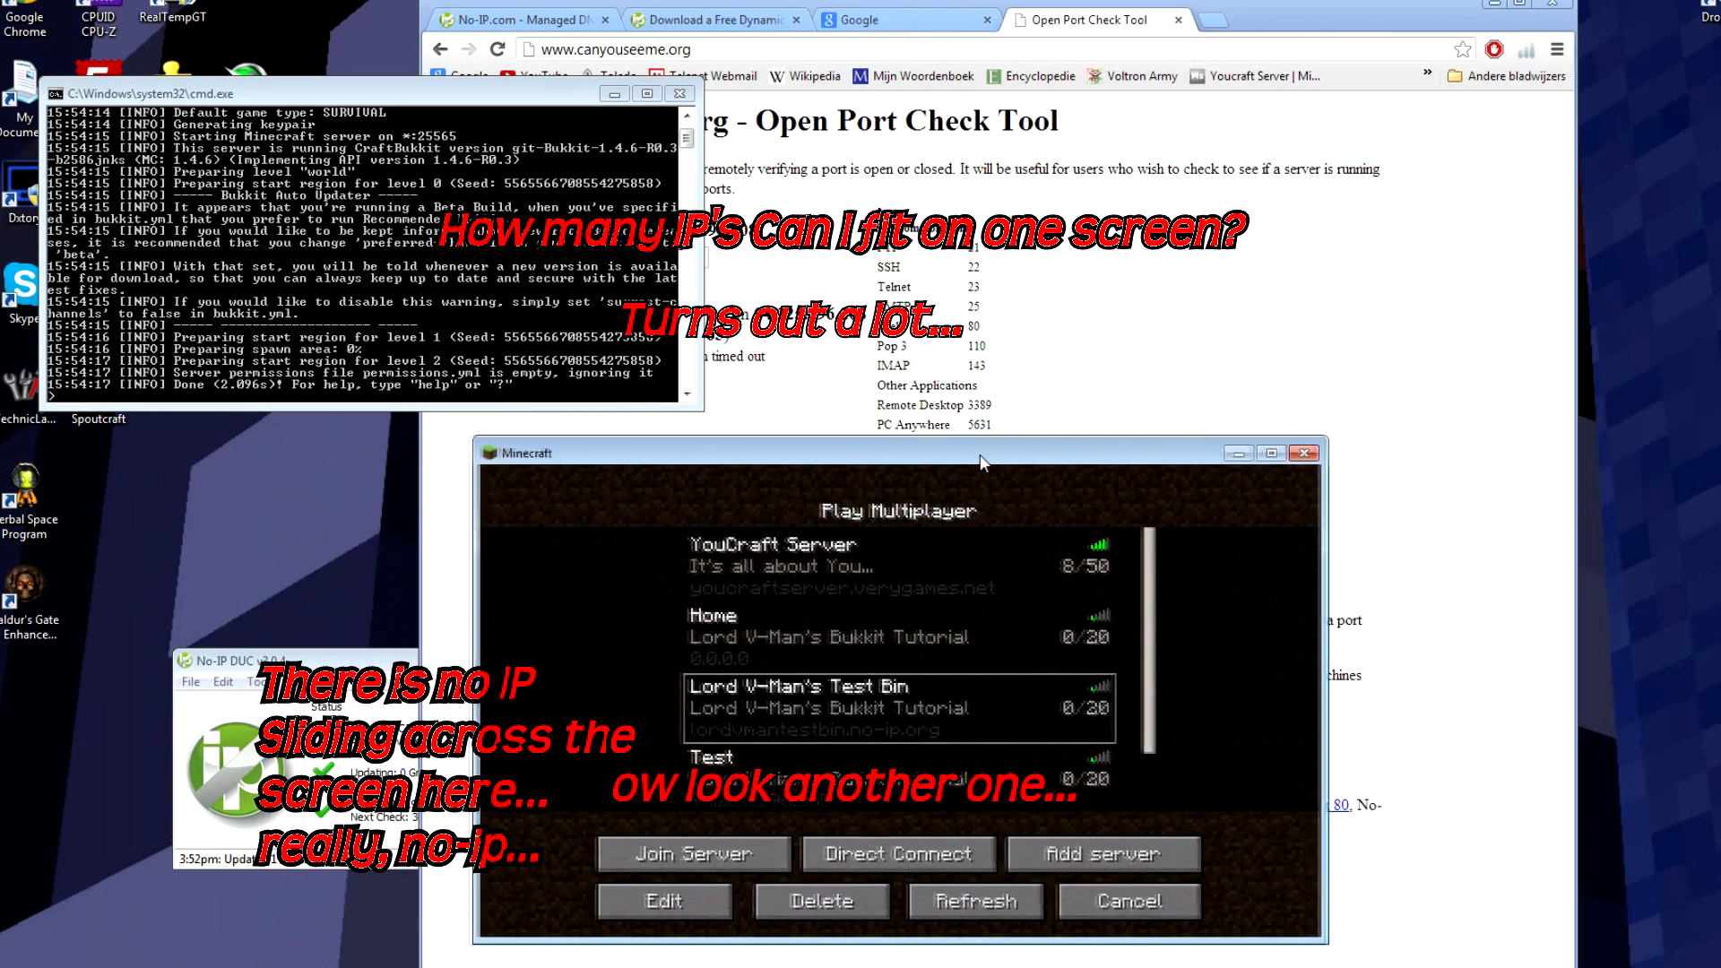
pyautogui.click(969, 904)
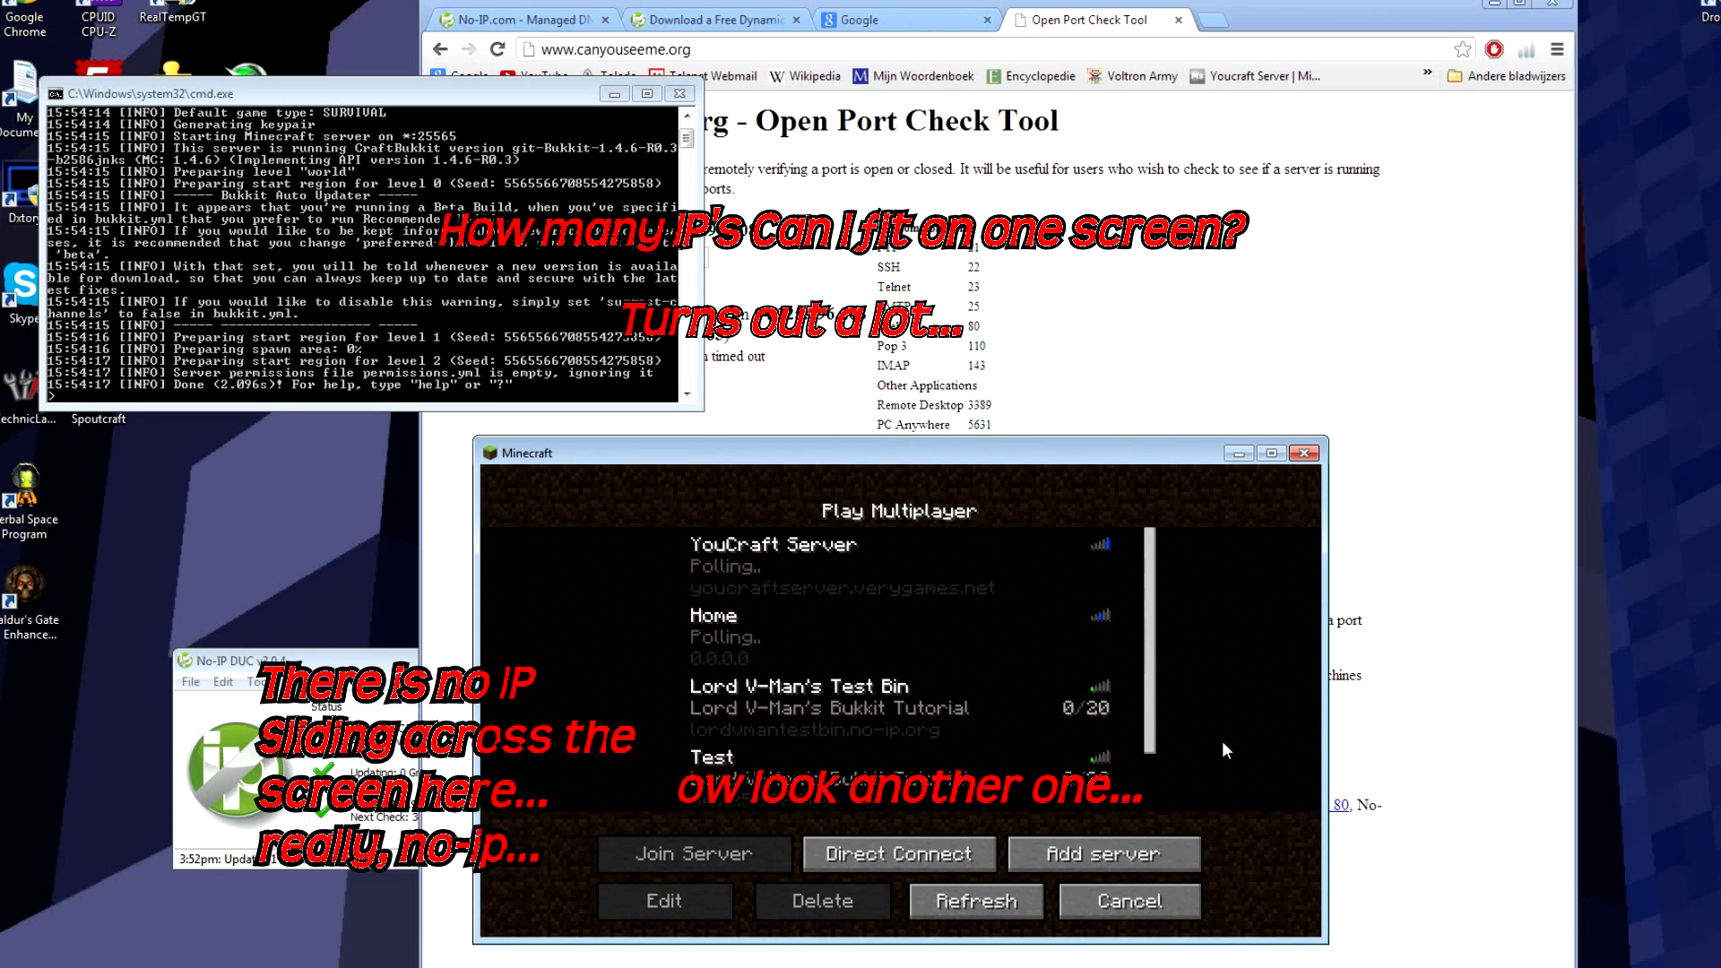
# Step: Select the Test Bin server entry and join it
pyautogui.moveTo(1109, 550)
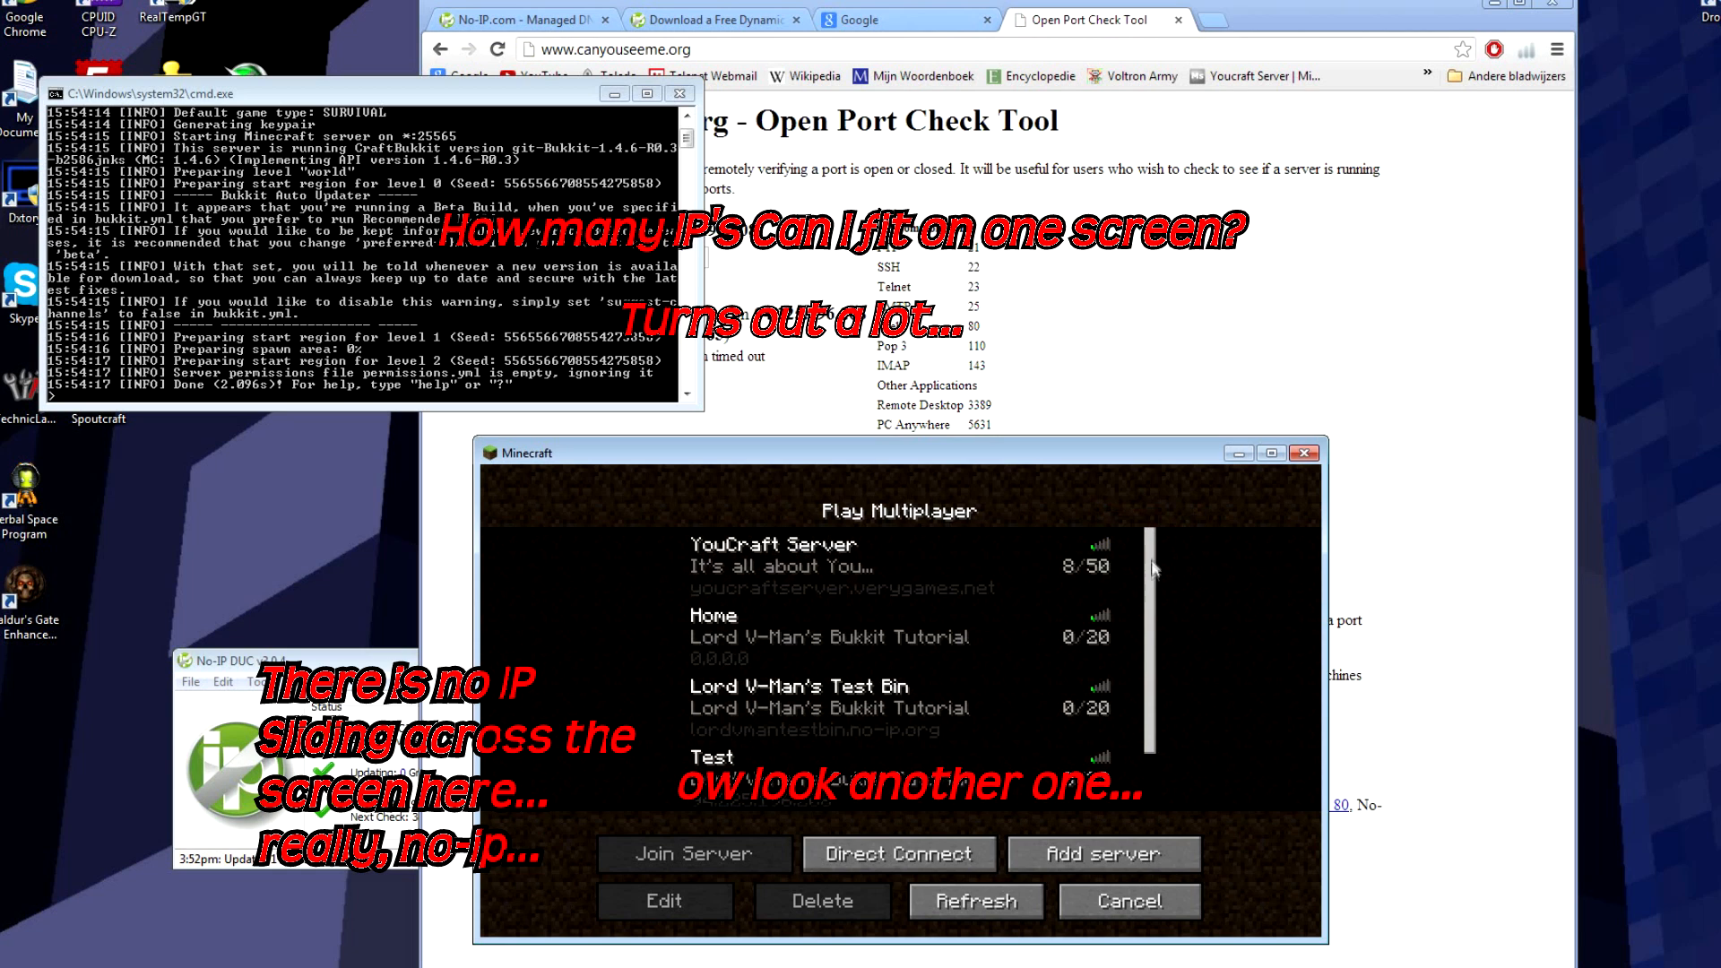
pyautogui.moveTo(1153, 538); pyautogui.dragTo(1165, 585)
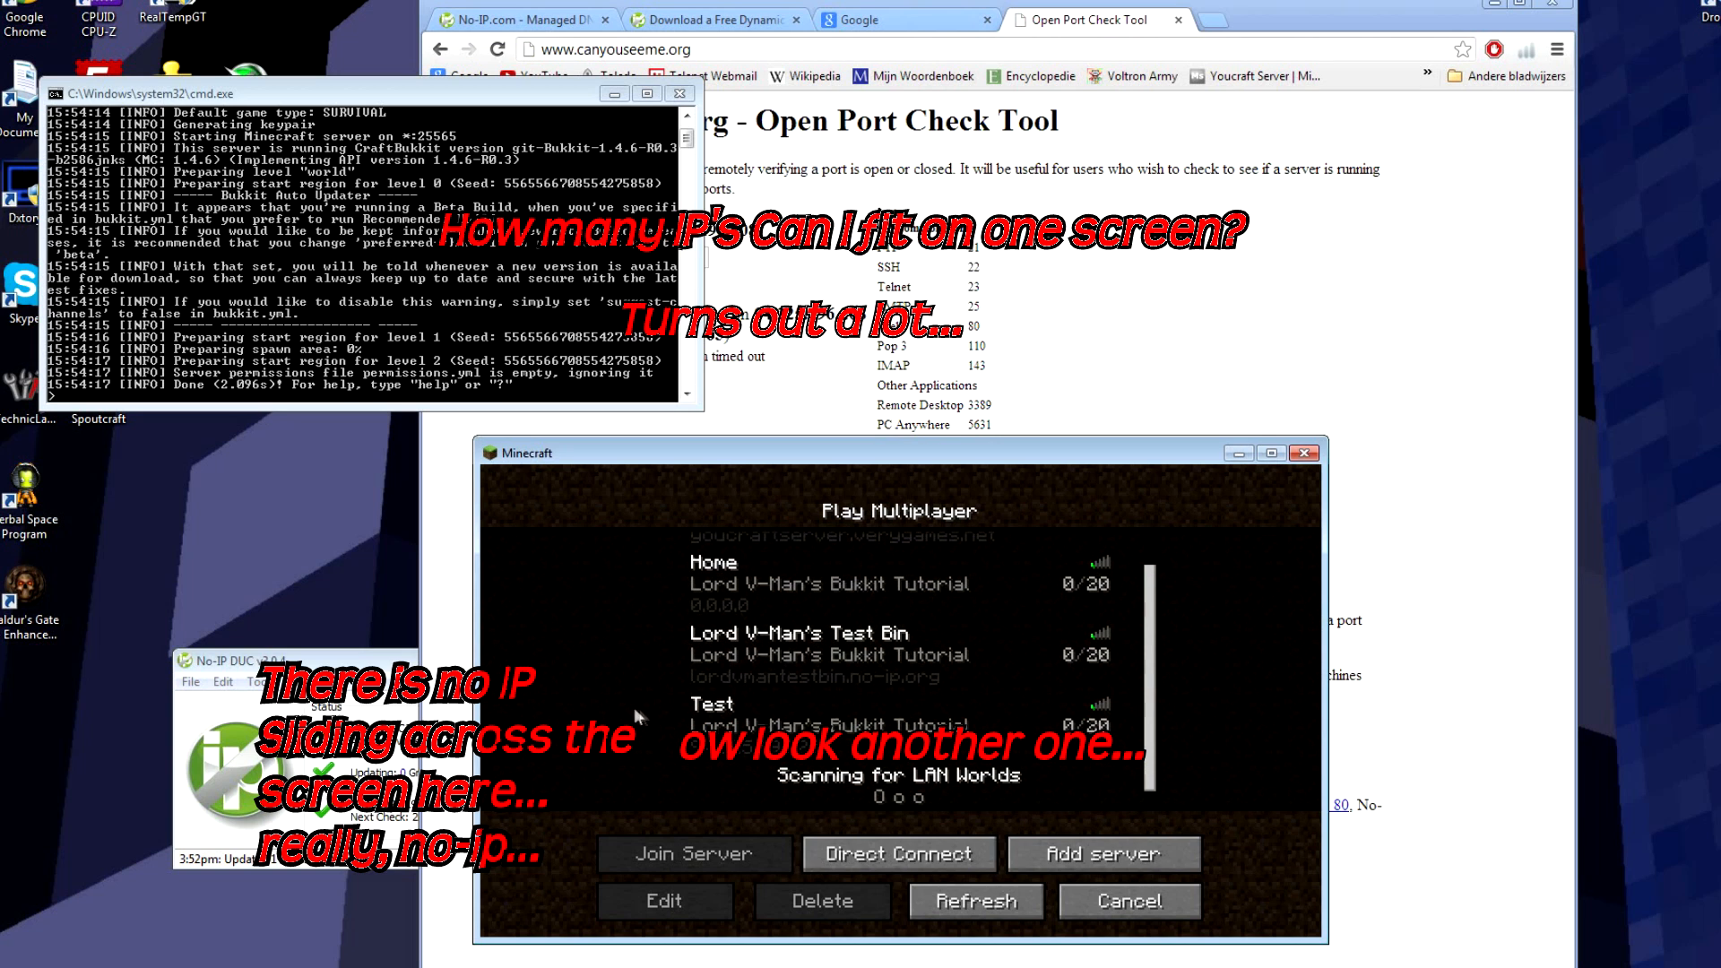
pyautogui.click(702, 601)
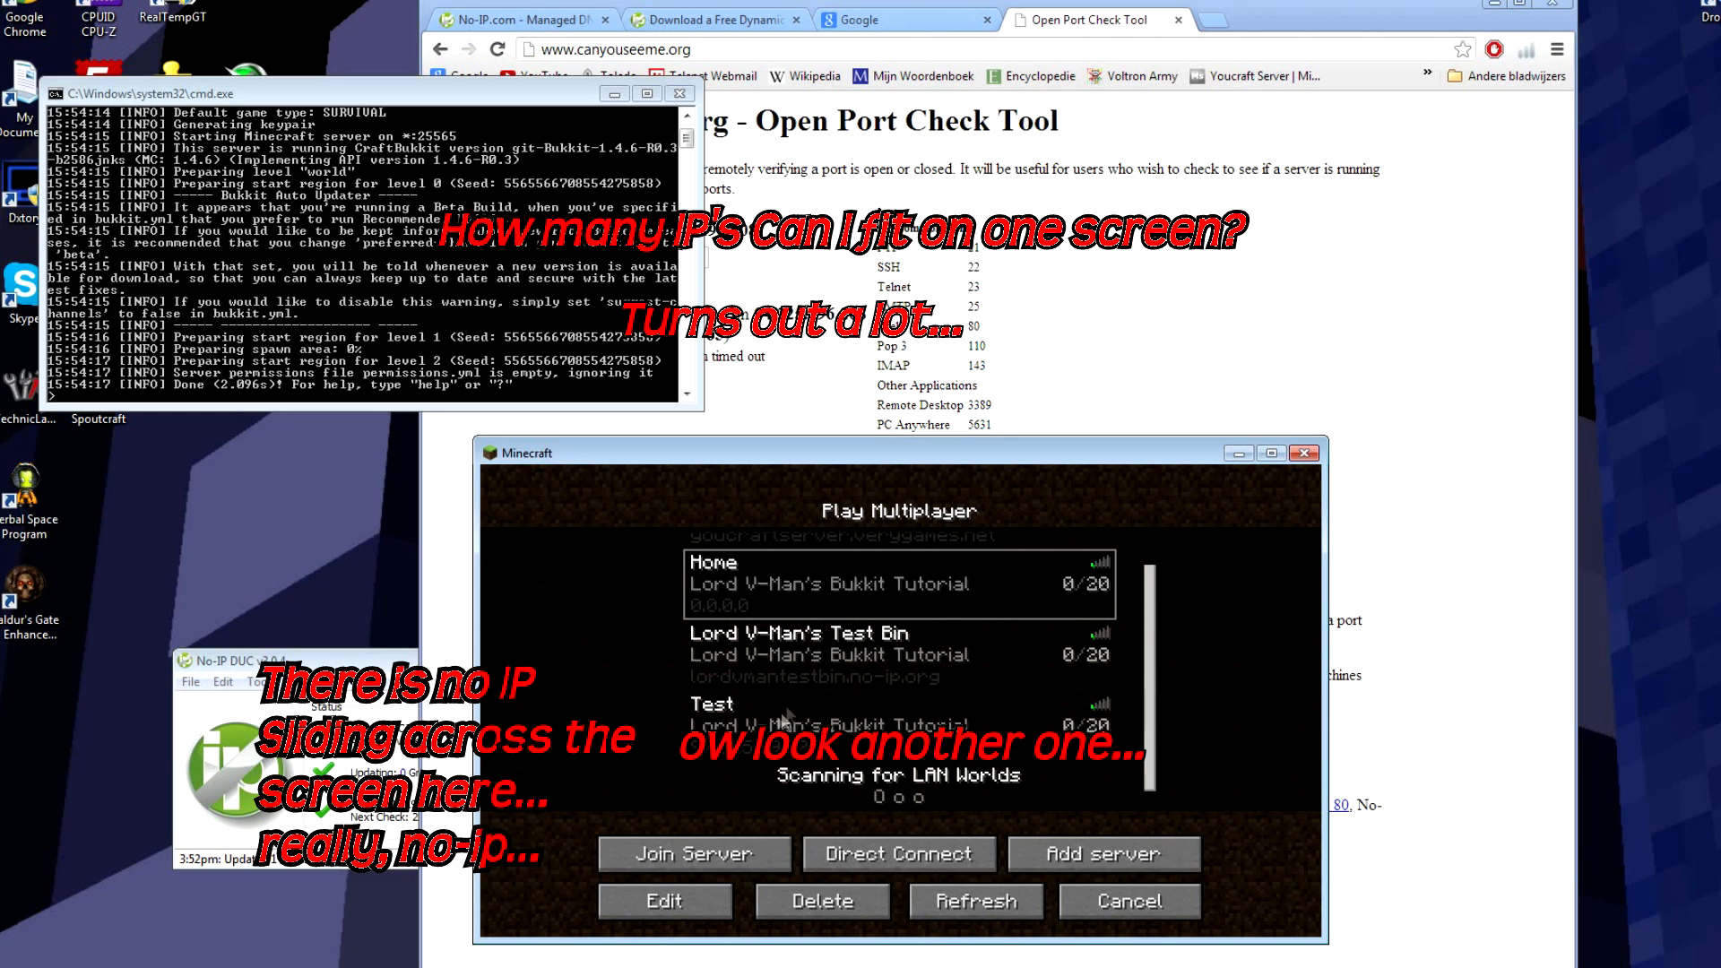
pyautogui.click(692, 749)
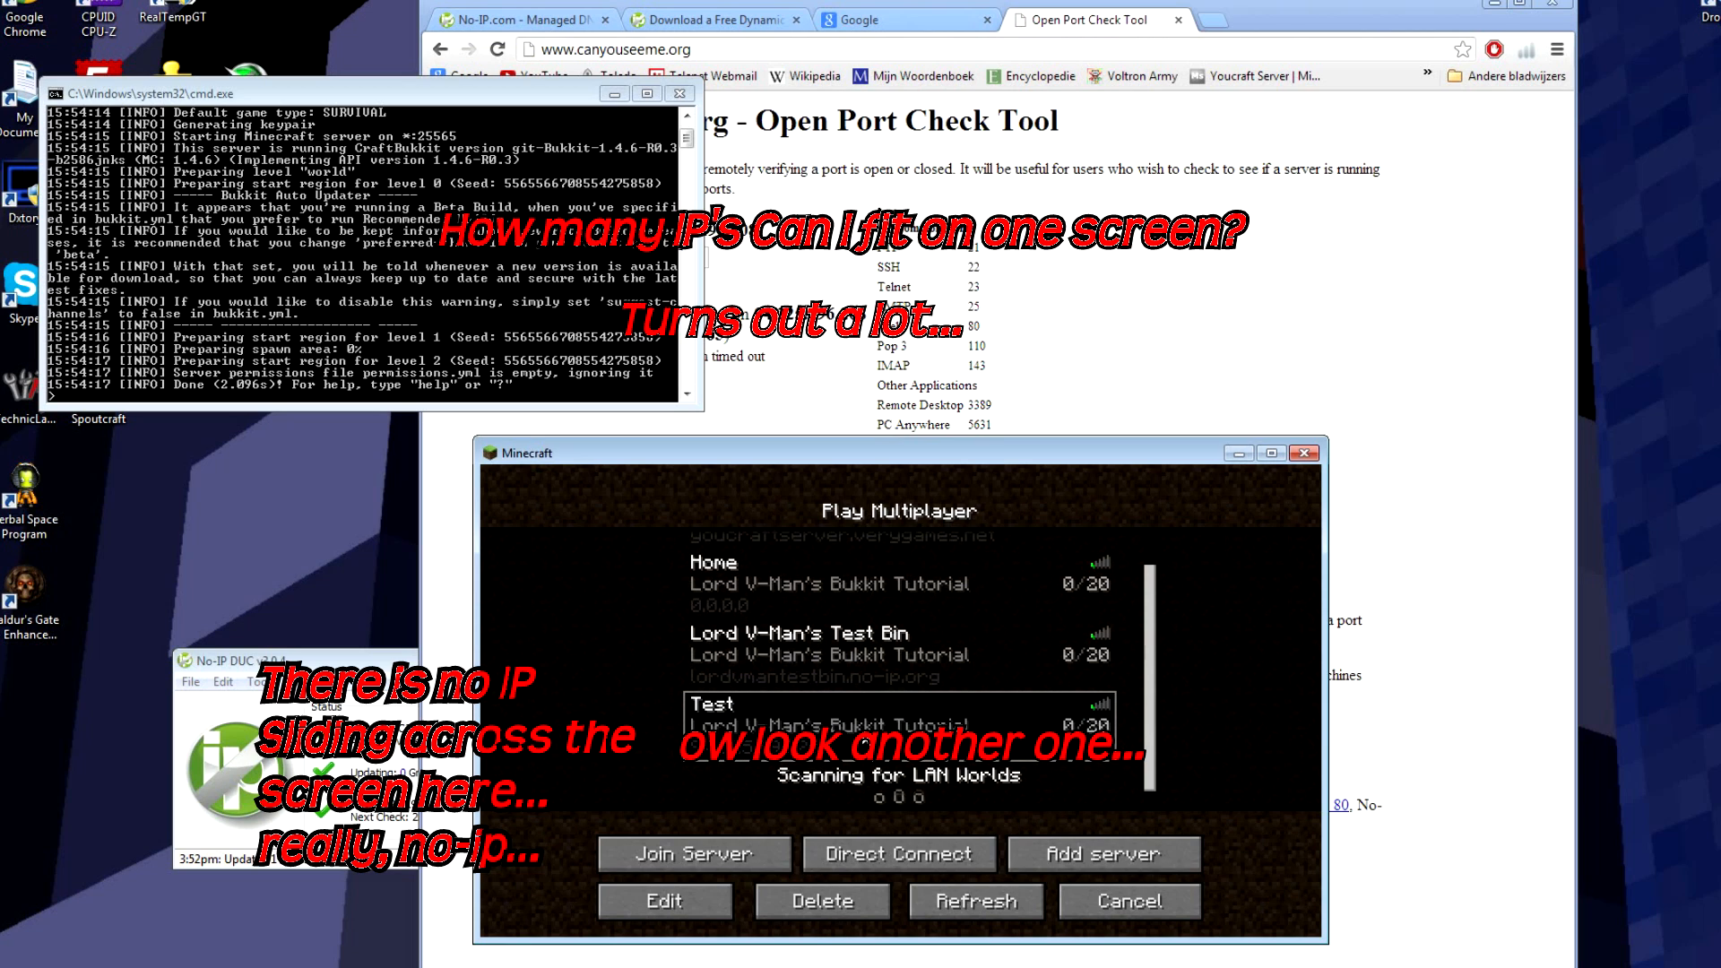
pyautogui.click(852, 677)
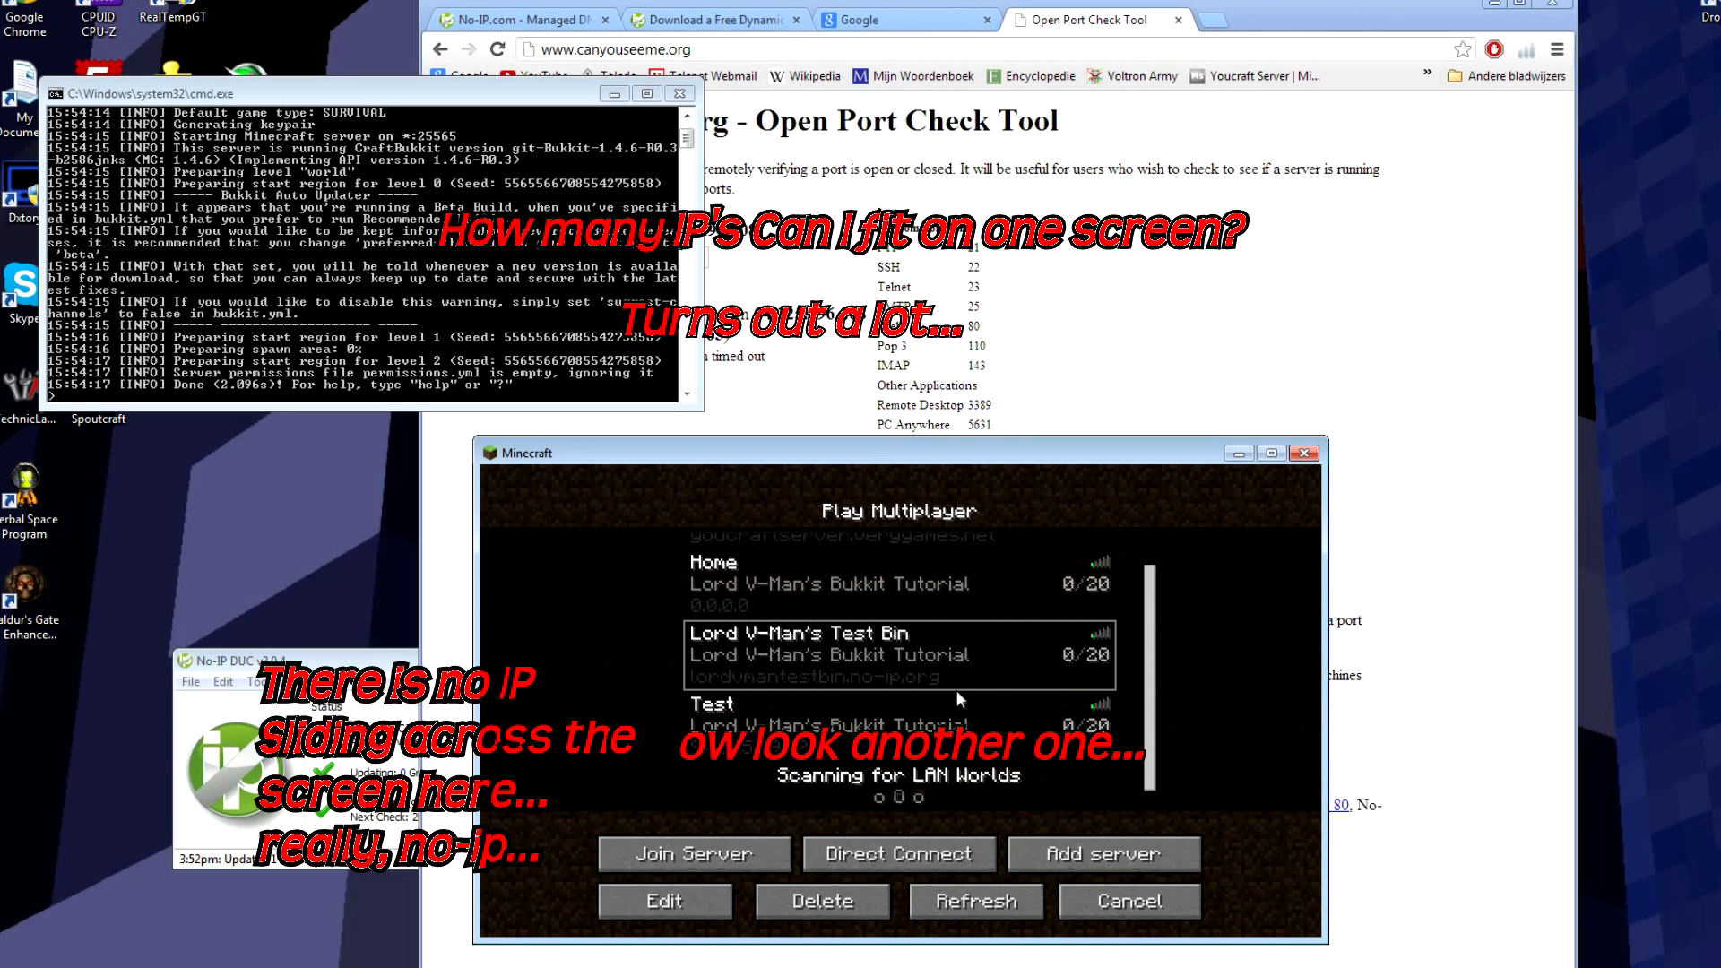
pyautogui.click(702, 842)
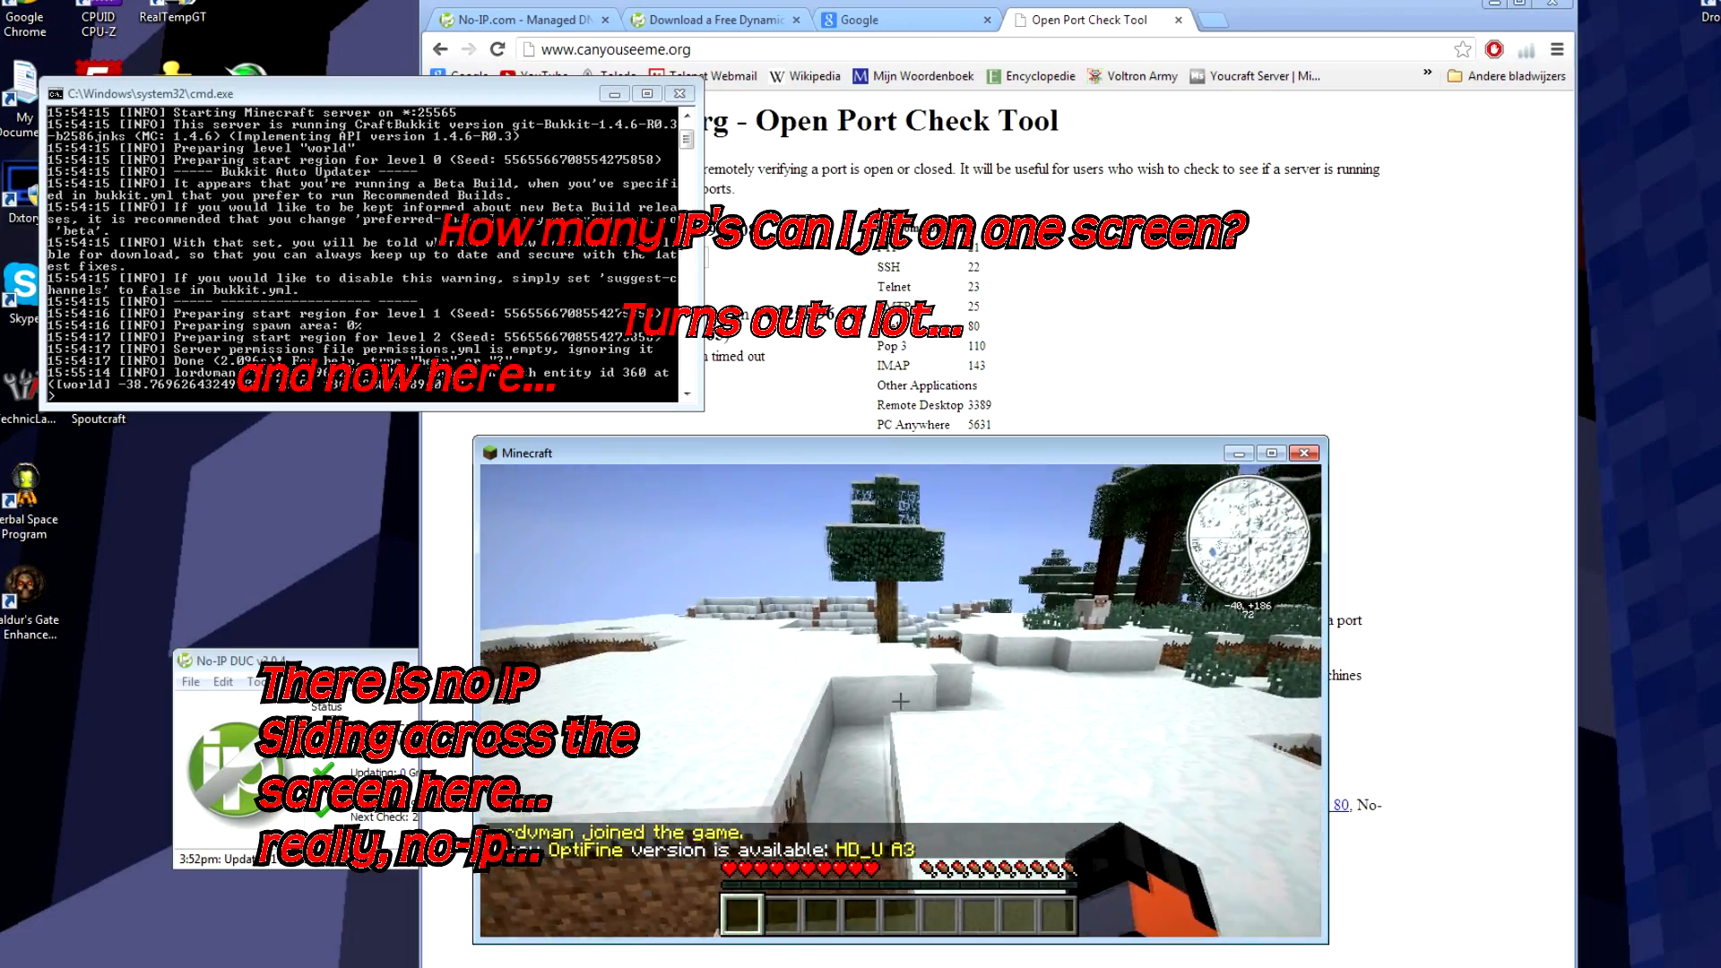
# Step: Walk up the snowy slope and past the dirt pit toward the trees
pyautogui.press('w')
pyautogui.press('space')
pyautogui.press('w')
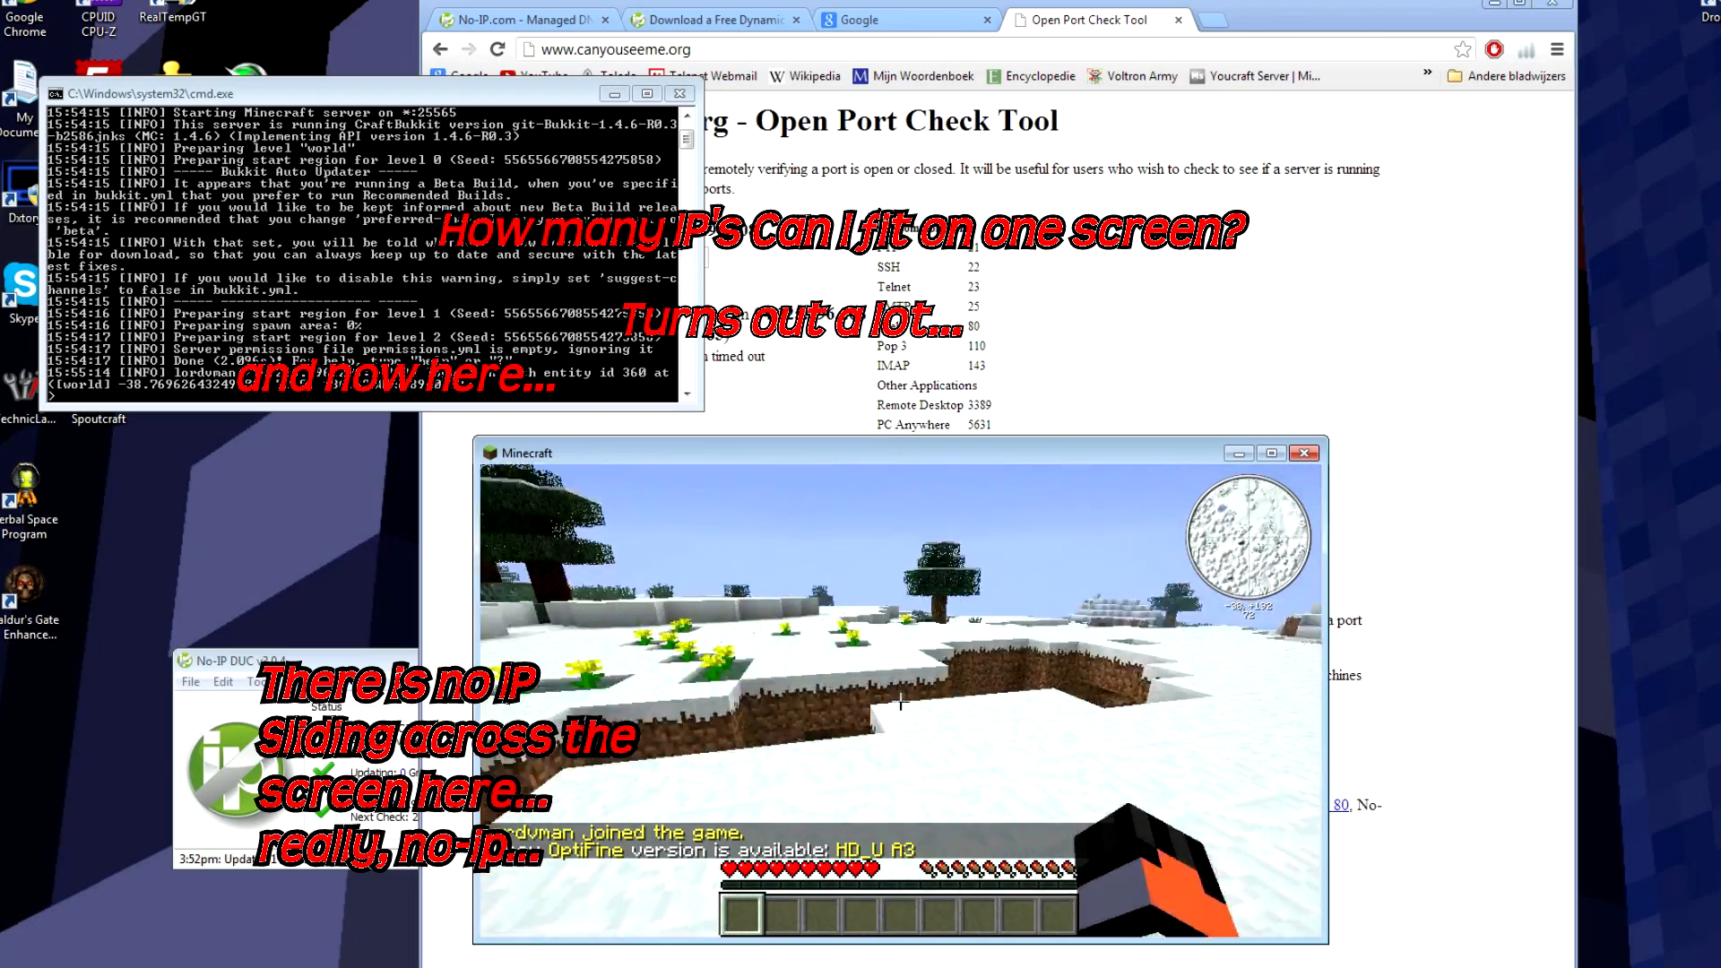
pyautogui.press('w')
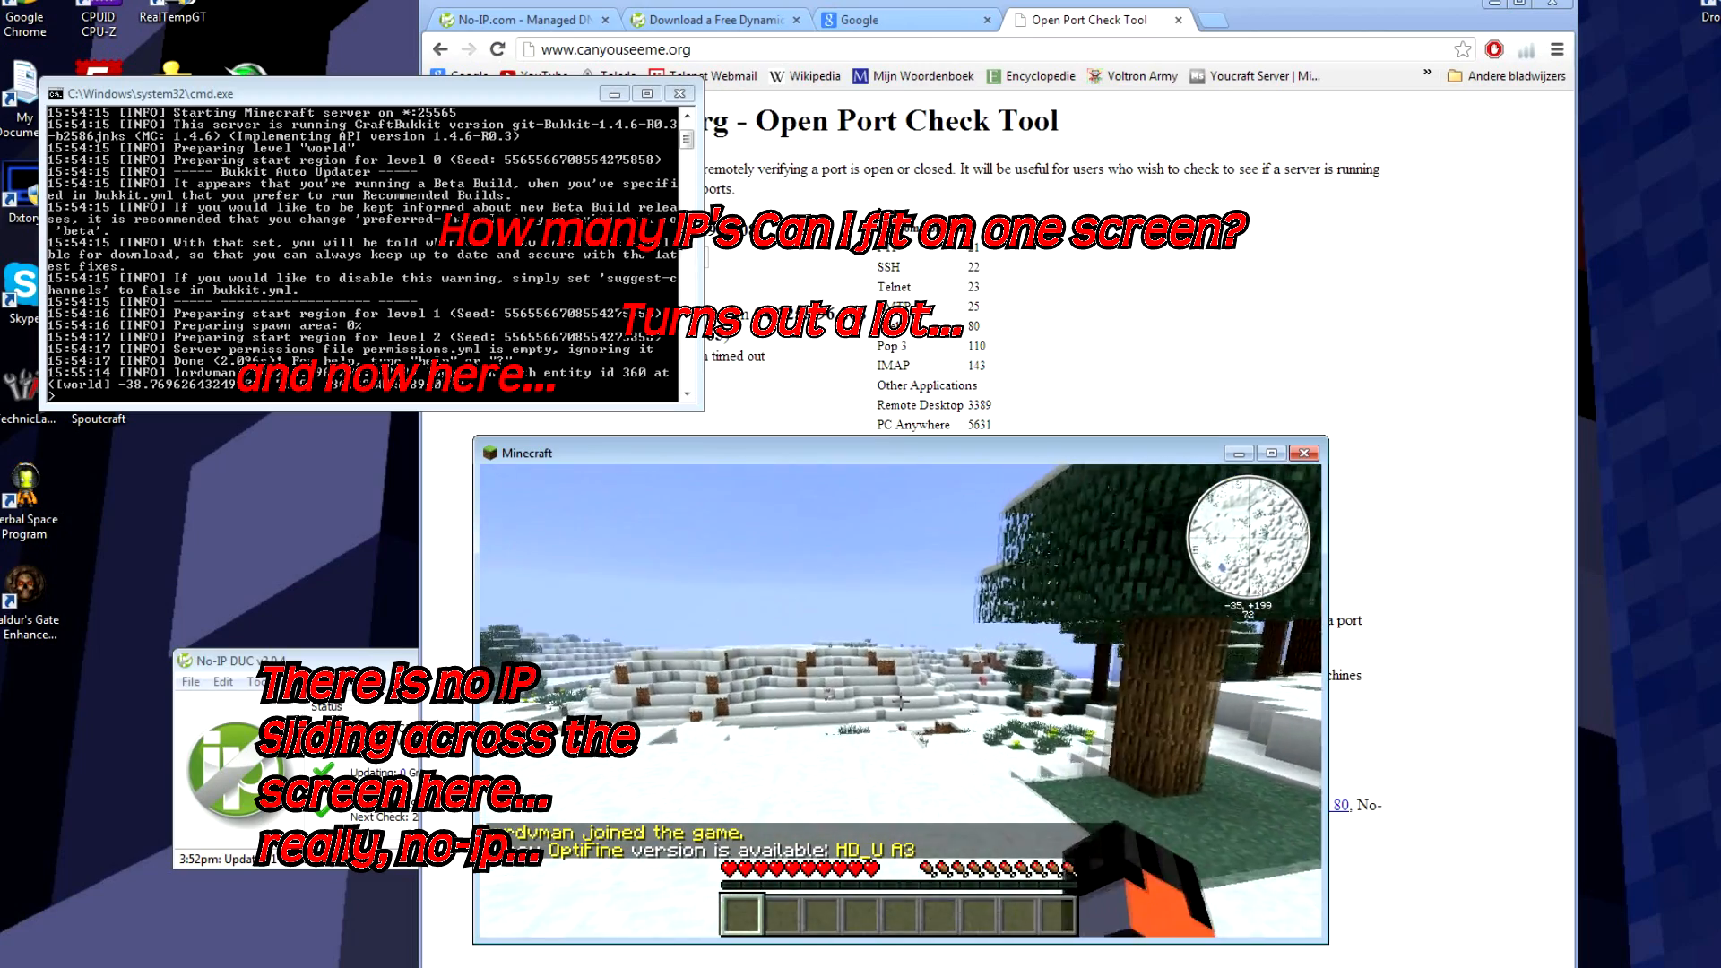
pyautogui.press('w')
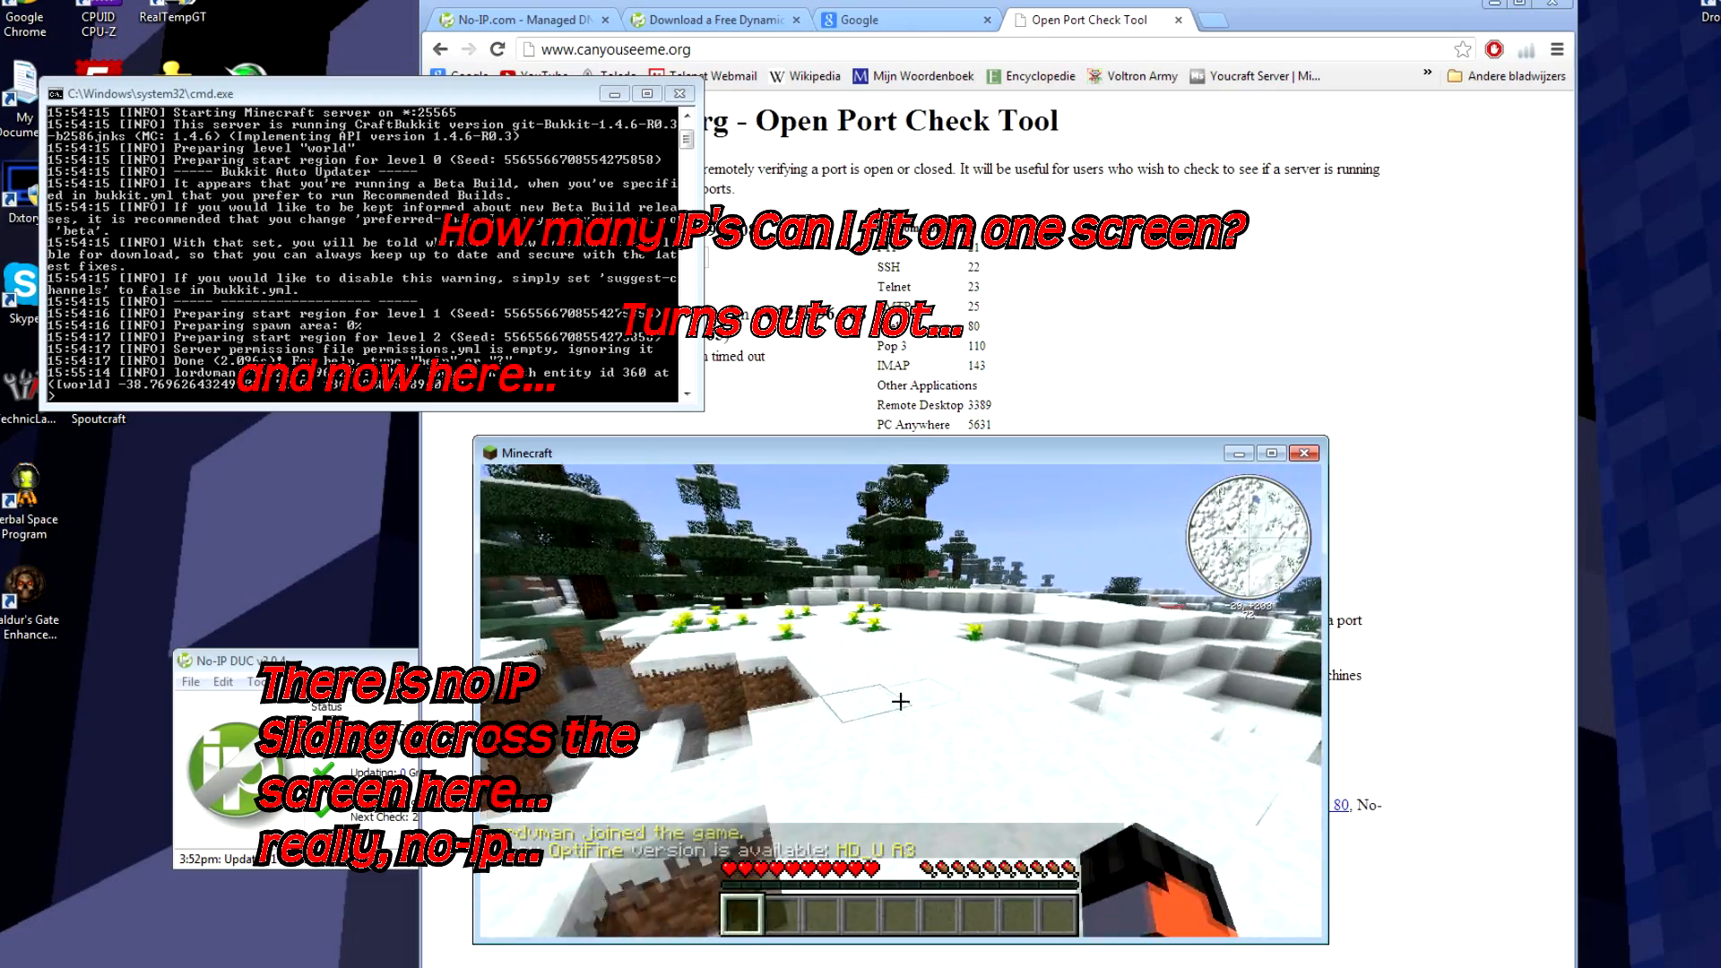
pyautogui.press('w')
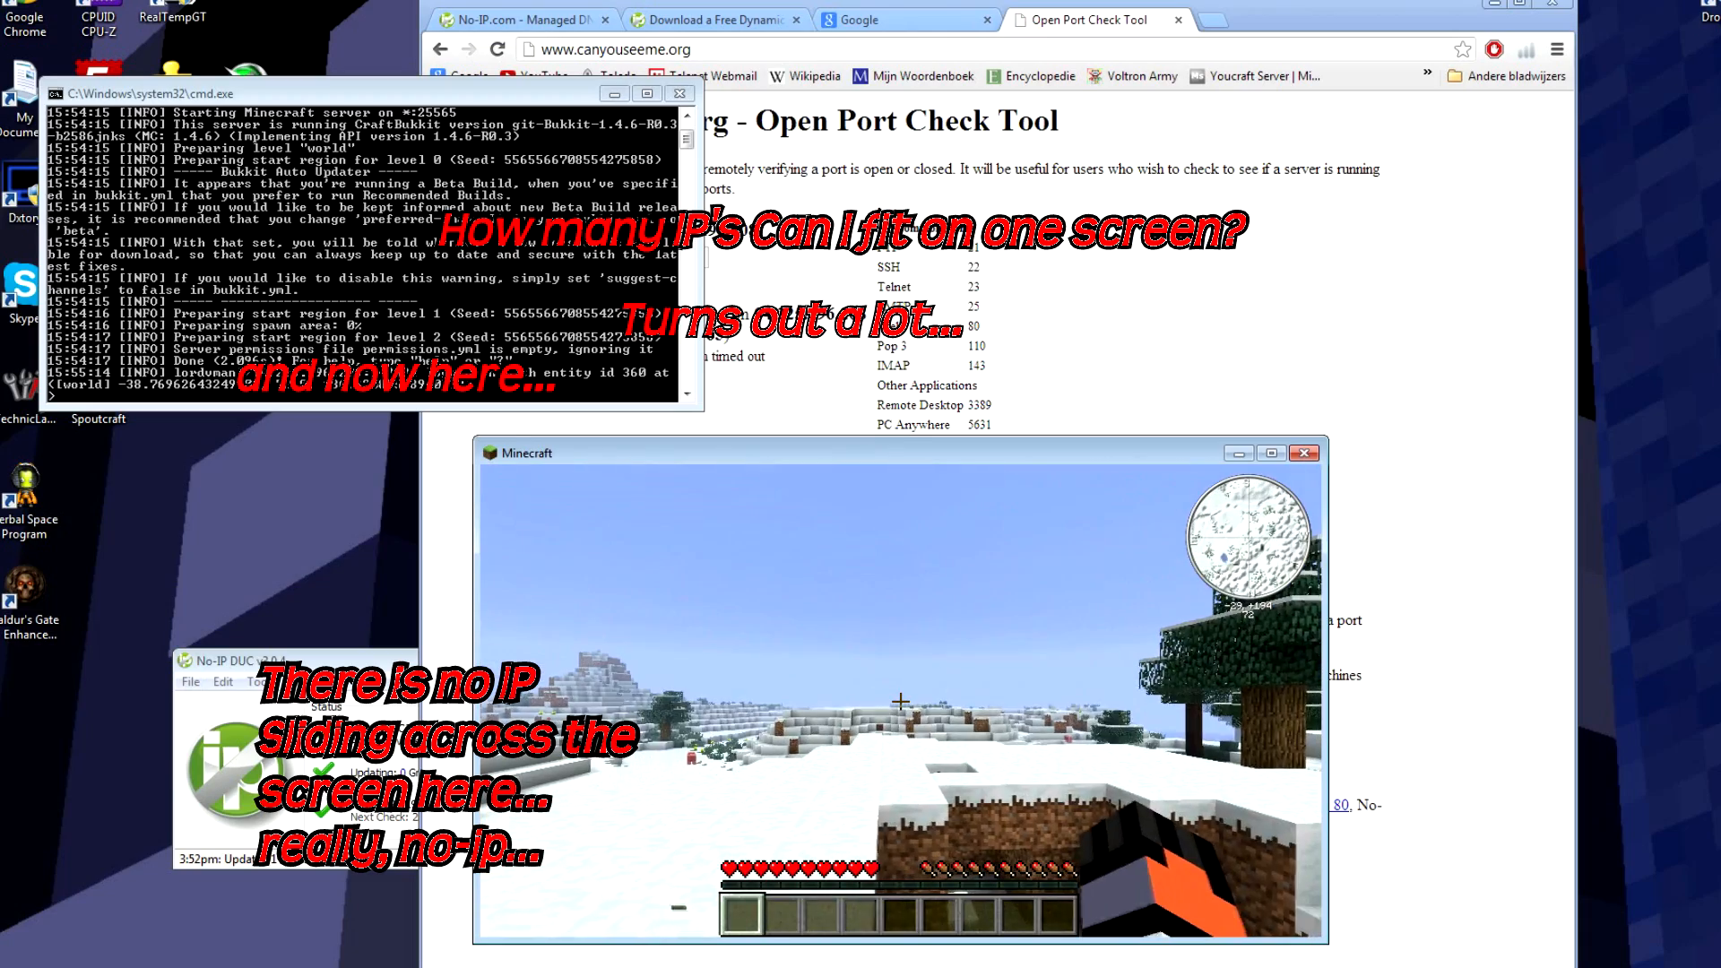
pyautogui.press('a')
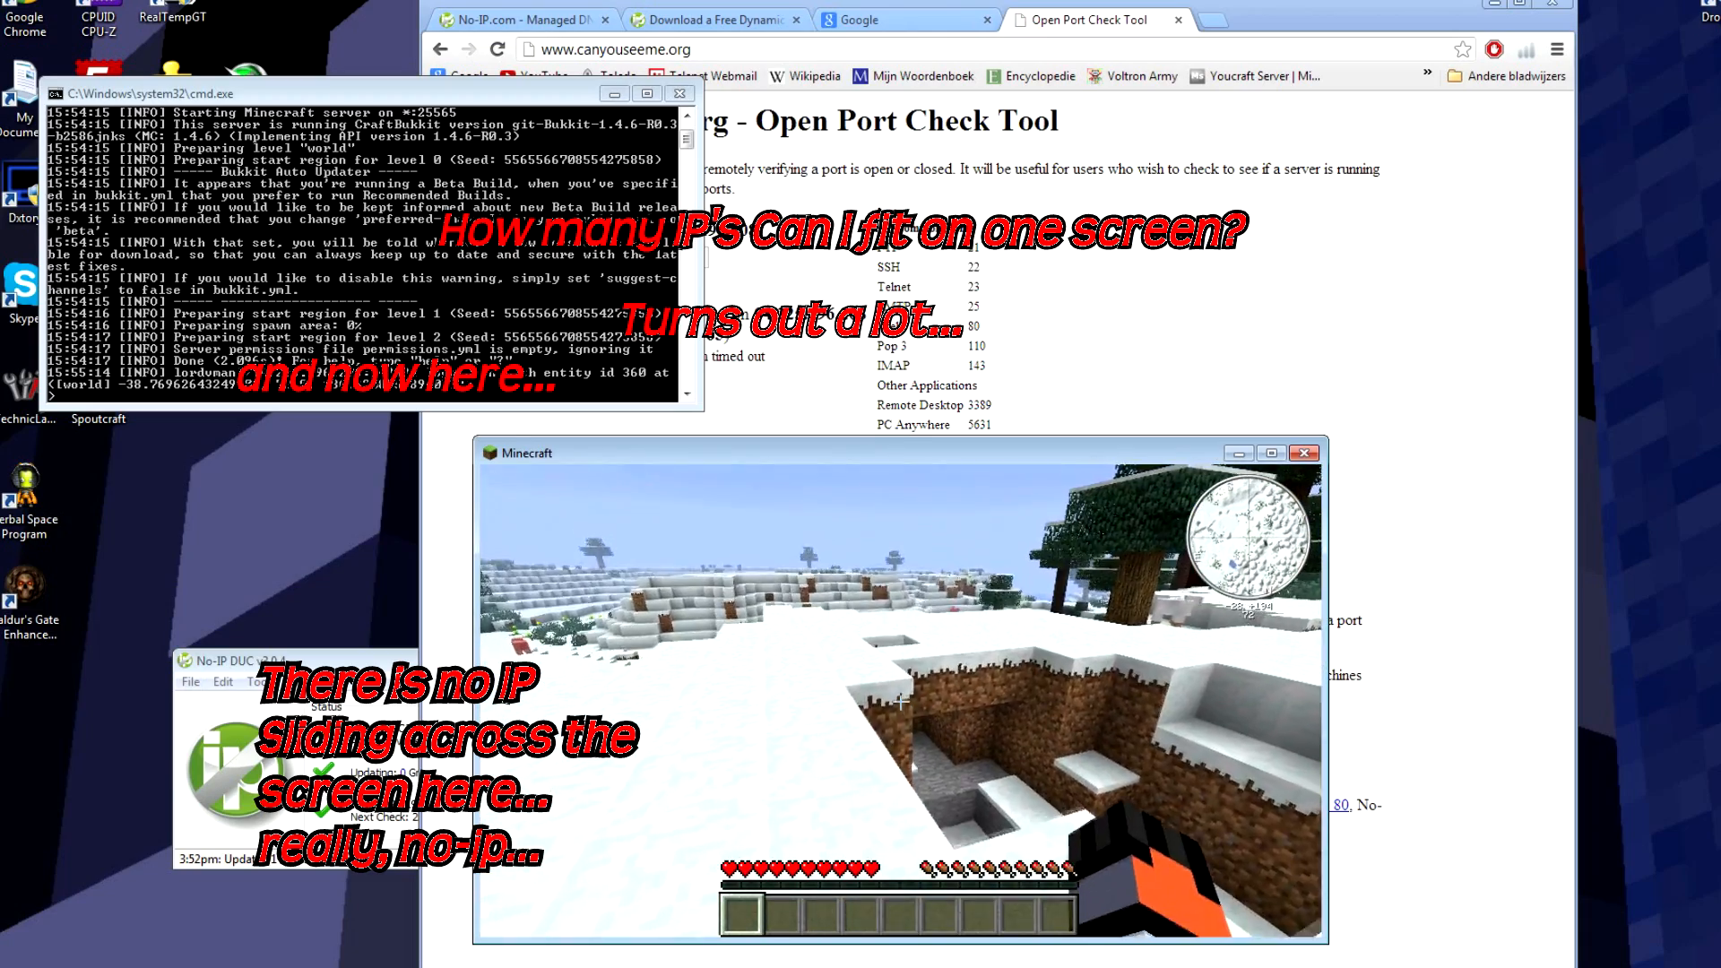
pyautogui.press('w')
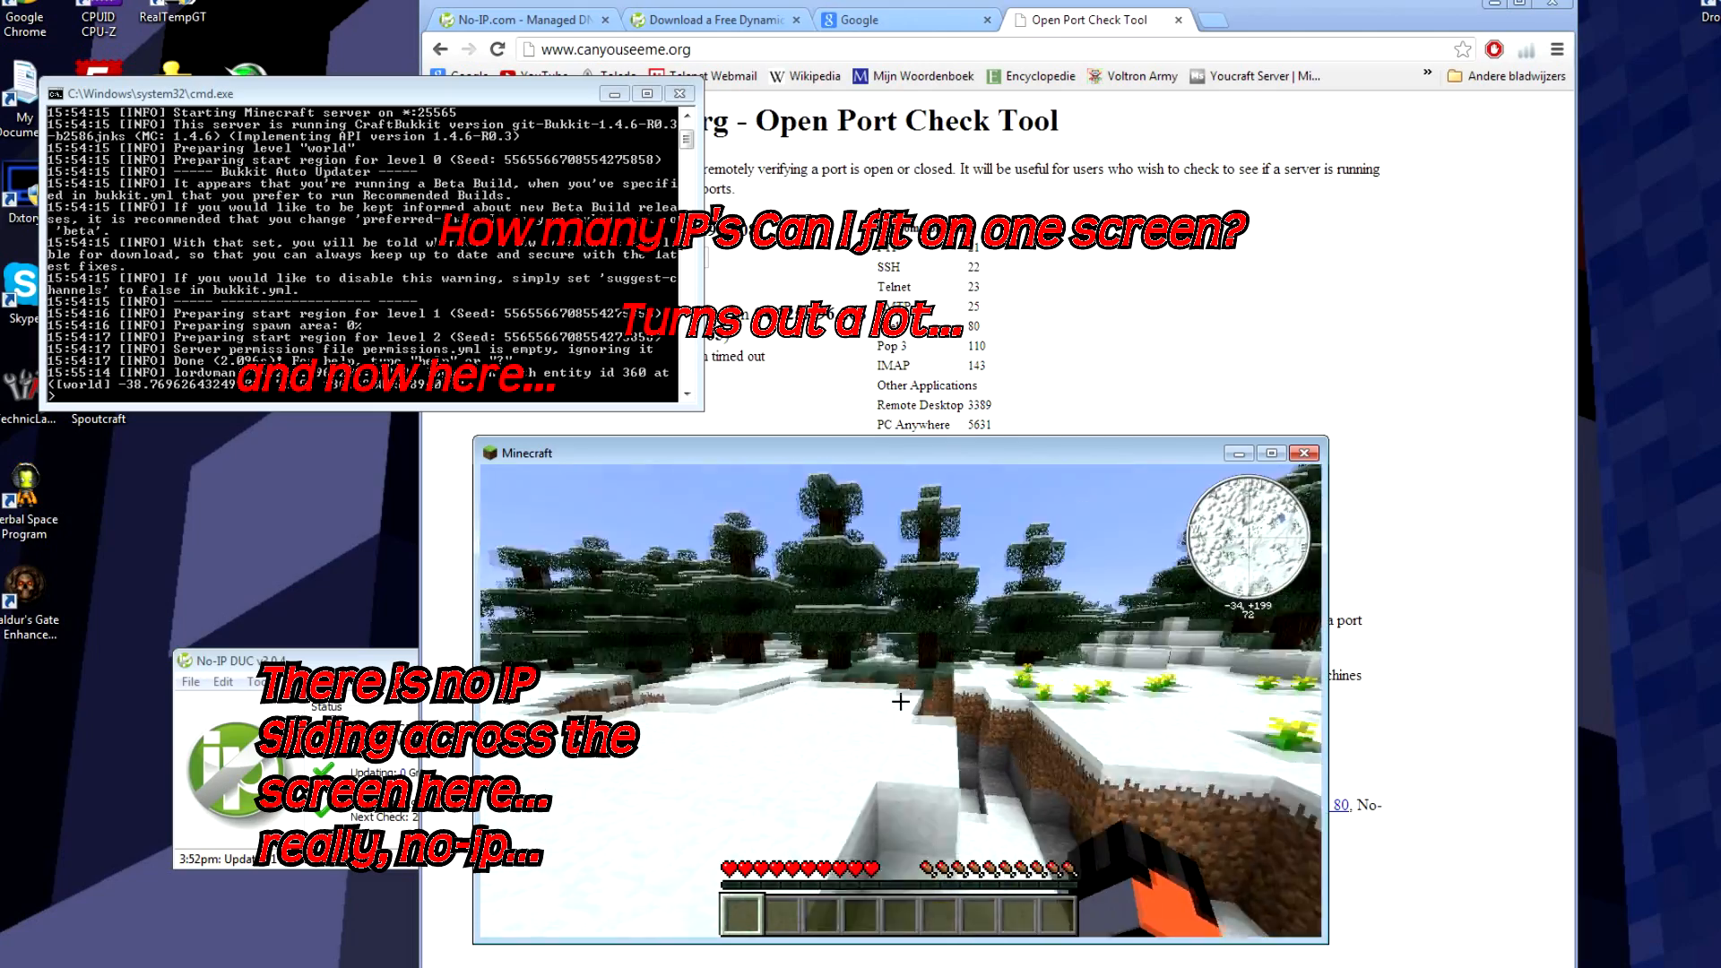
# Step: Cross the snowy flower field to the pigs, open chat, and shift the window left
pyautogui.press('w')
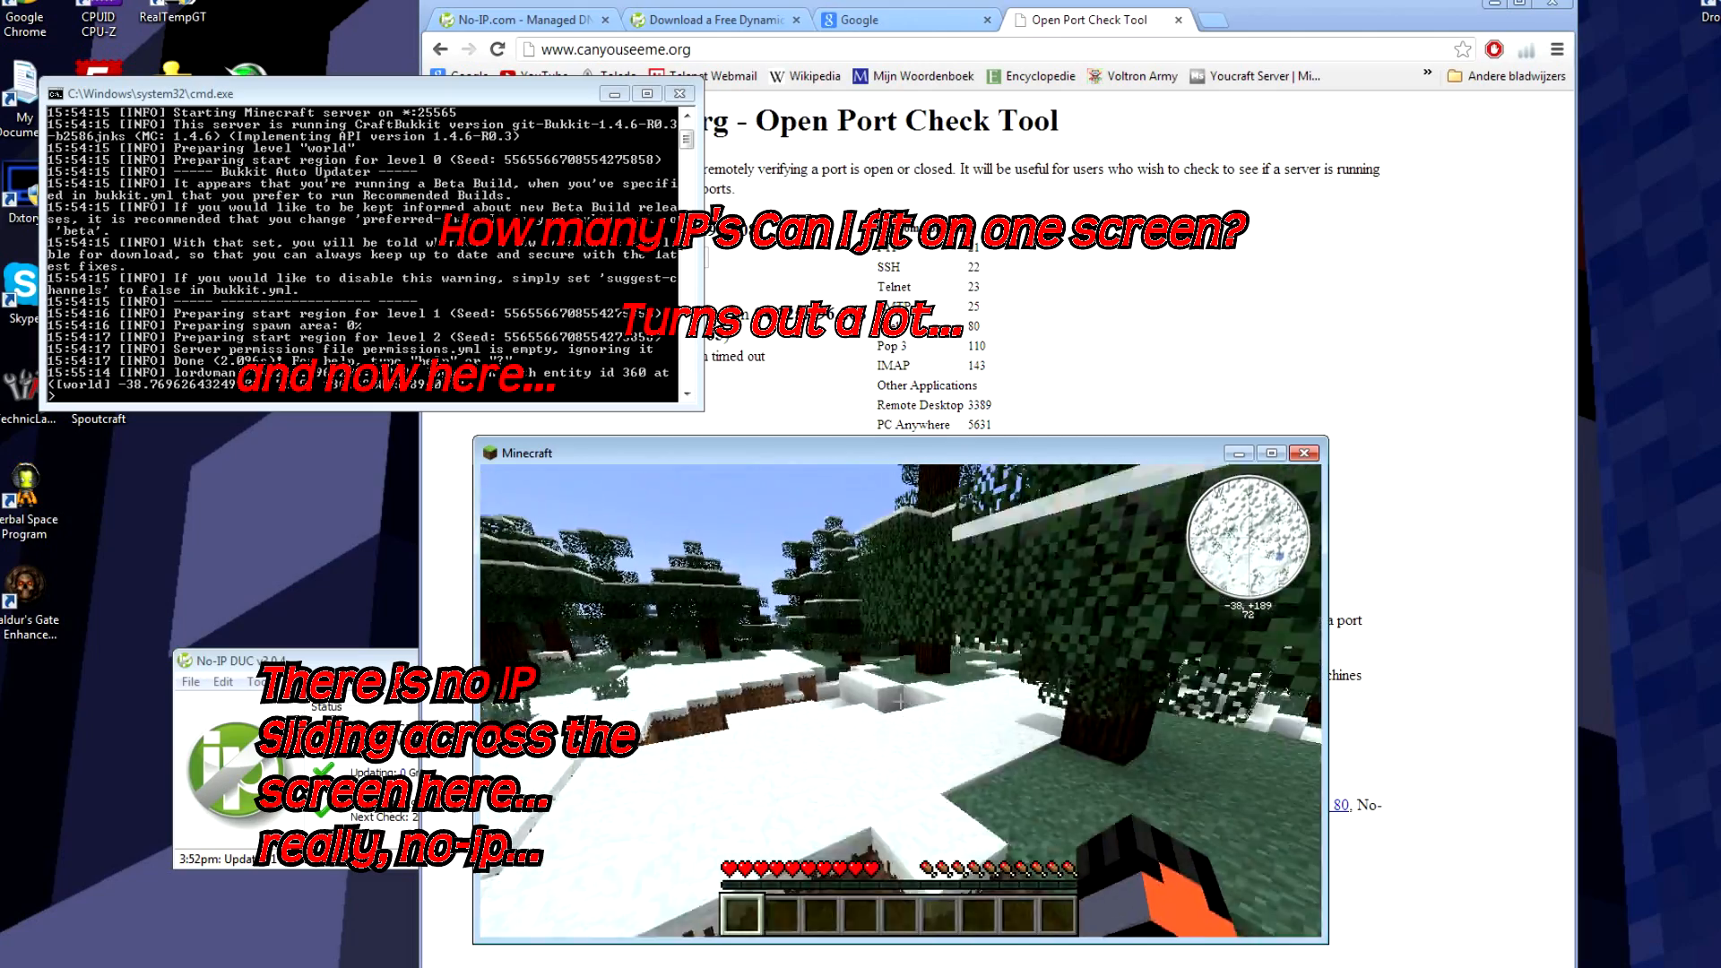
pyautogui.press('w')
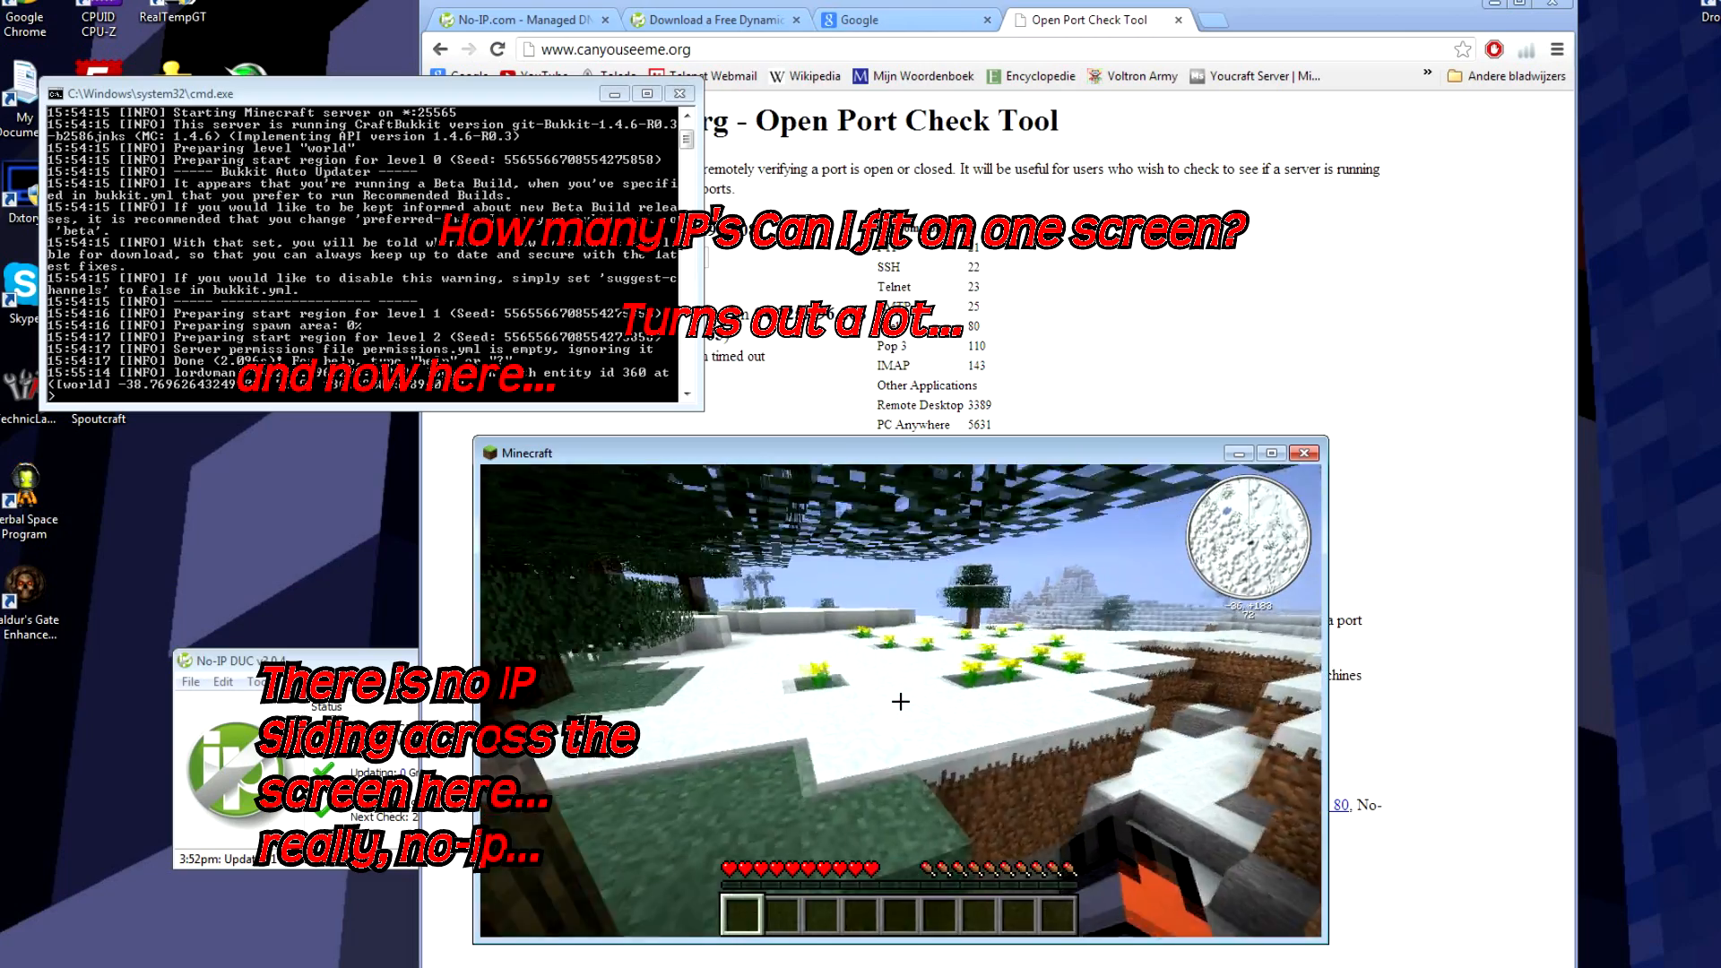
pyautogui.press('w')
pyautogui.press('w')
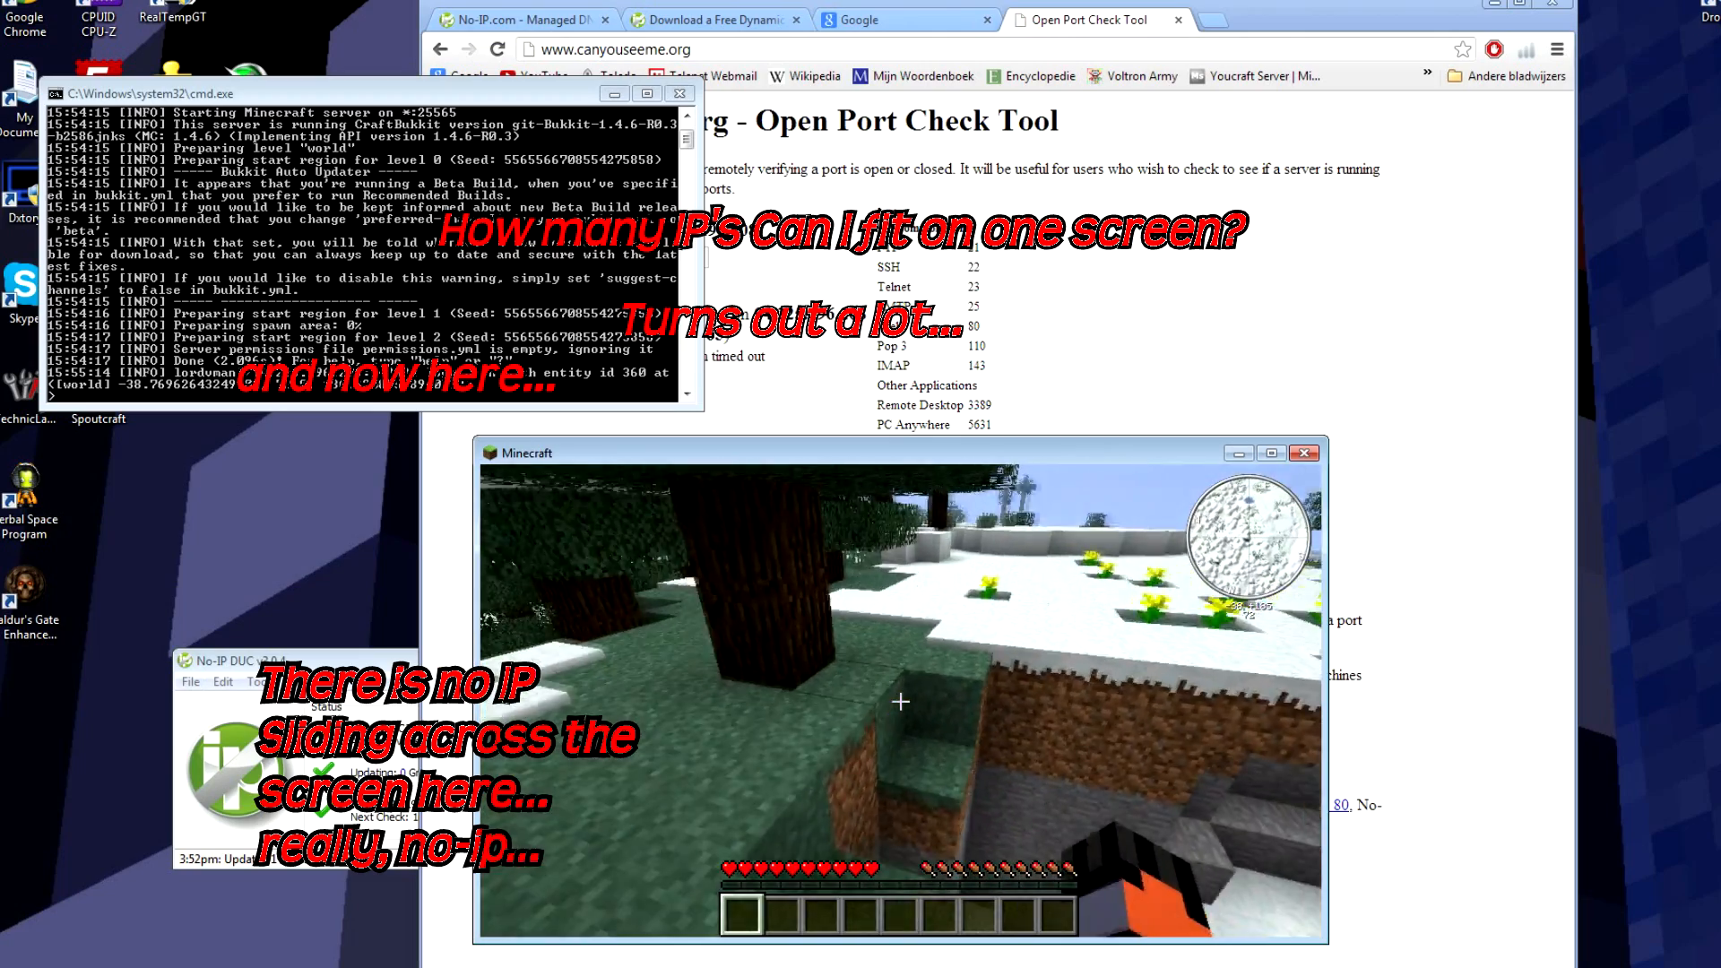
pyautogui.press('w')
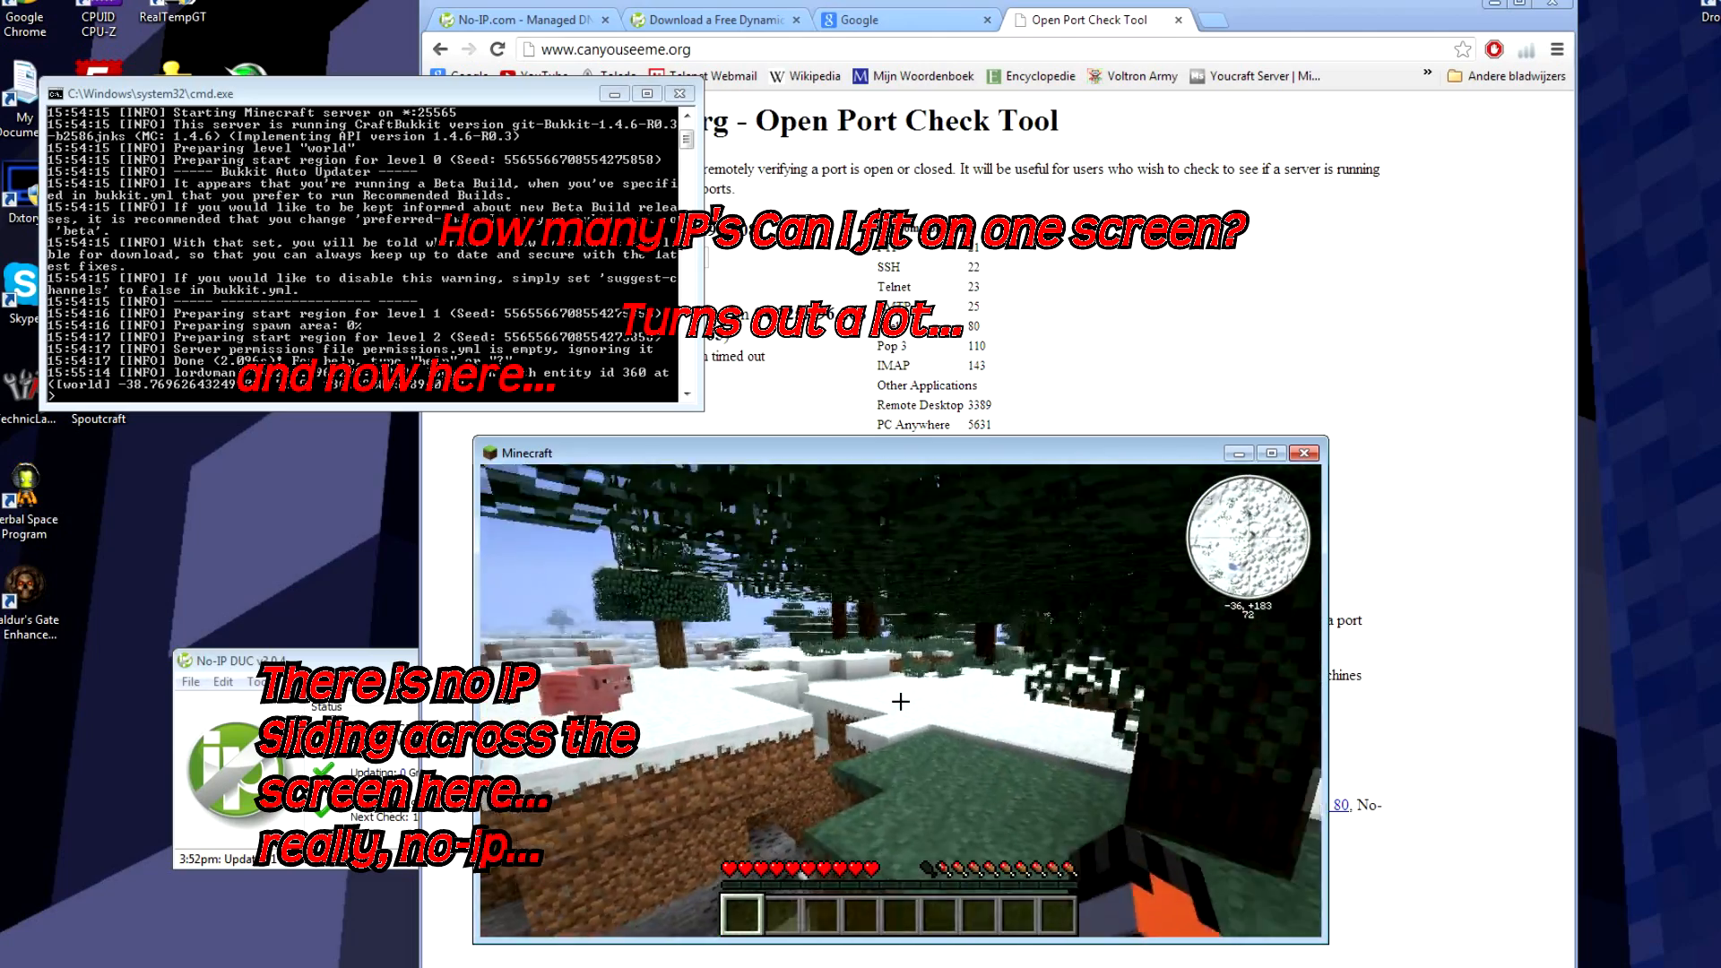
pyautogui.press('w')
pyautogui.press('space')
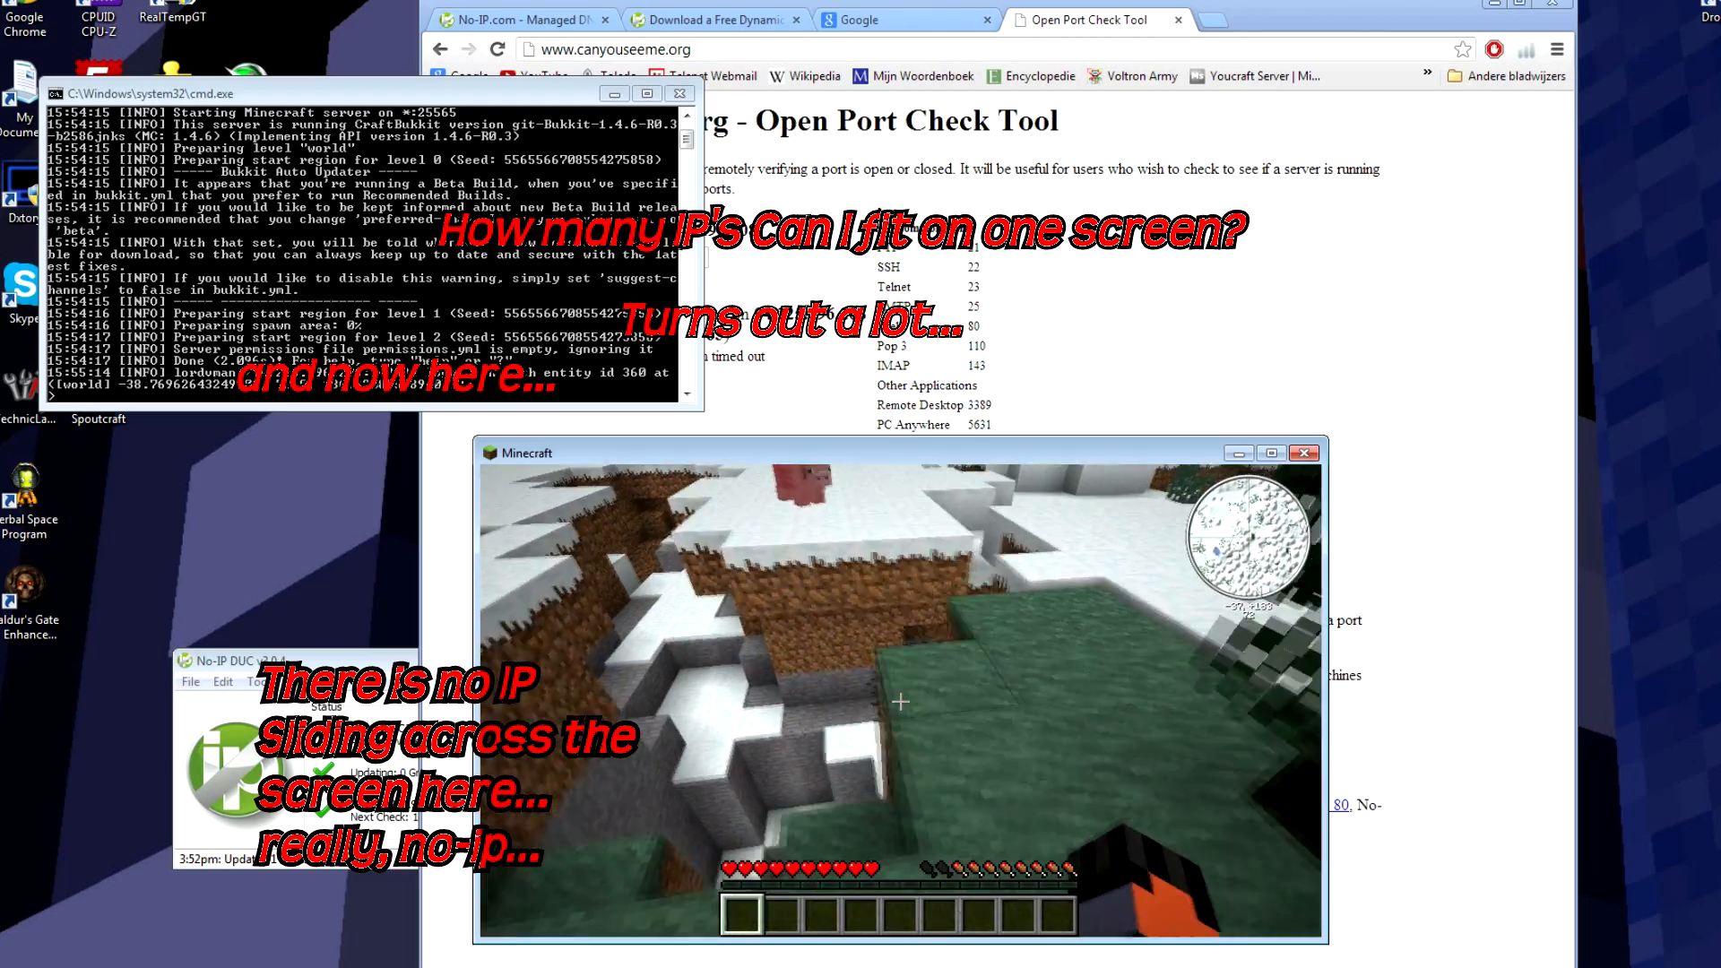
pyautogui.press('w')
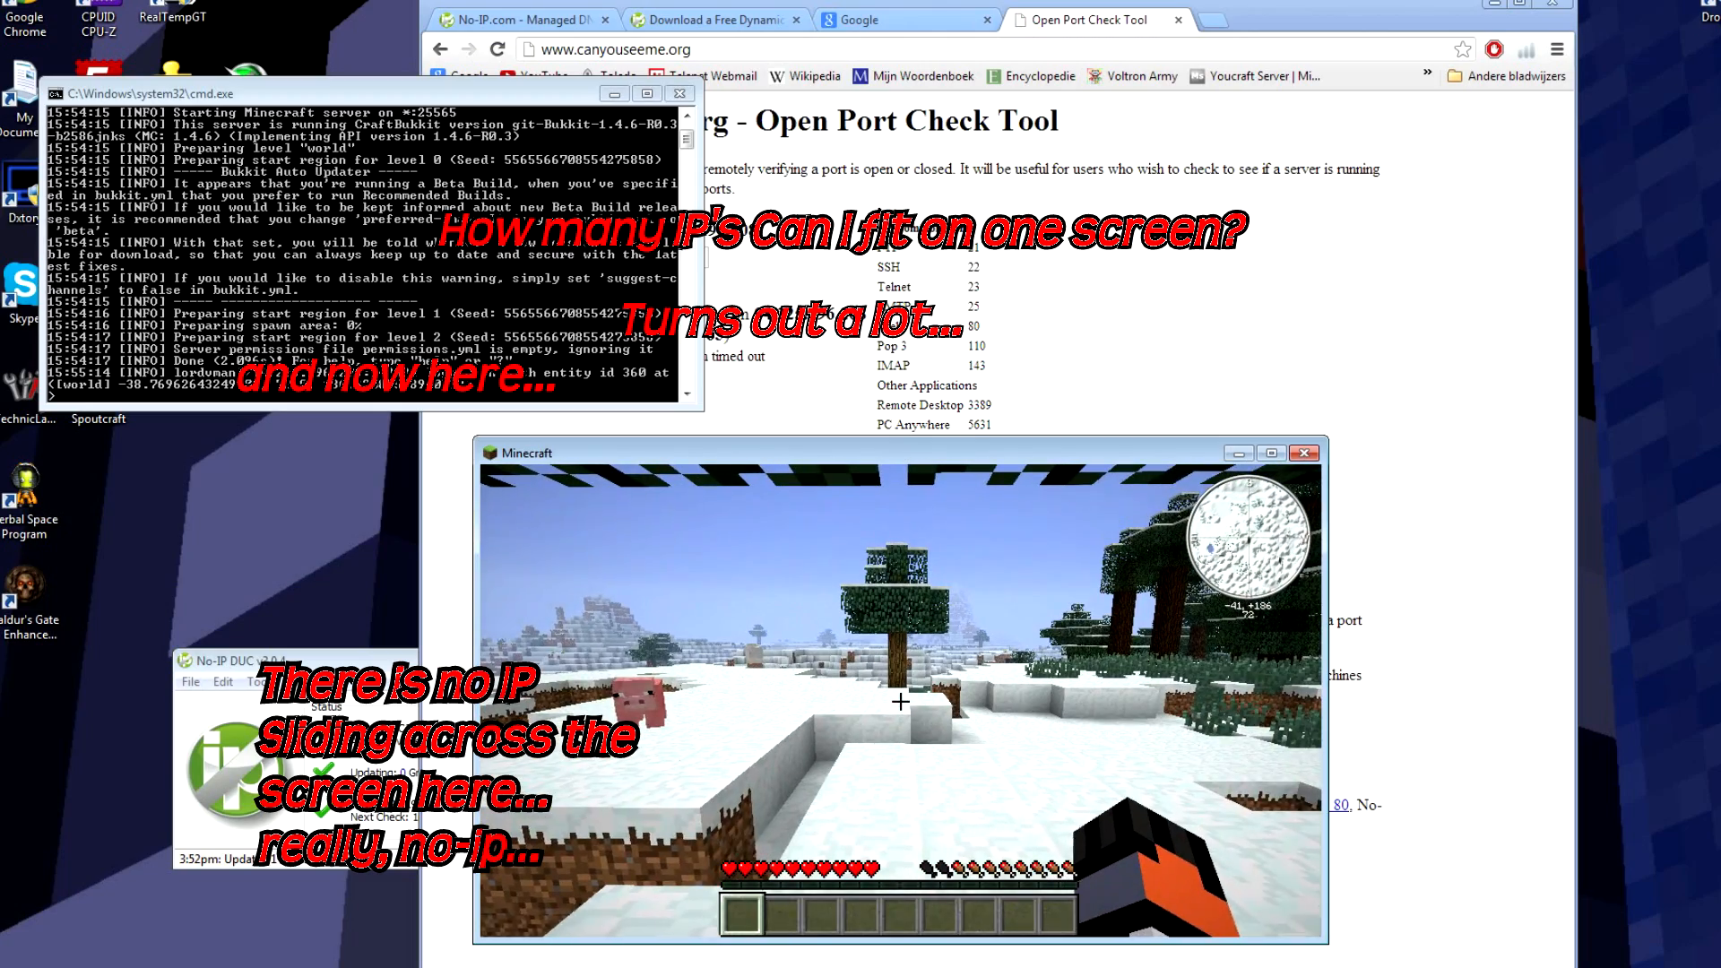
pyautogui.press('t')
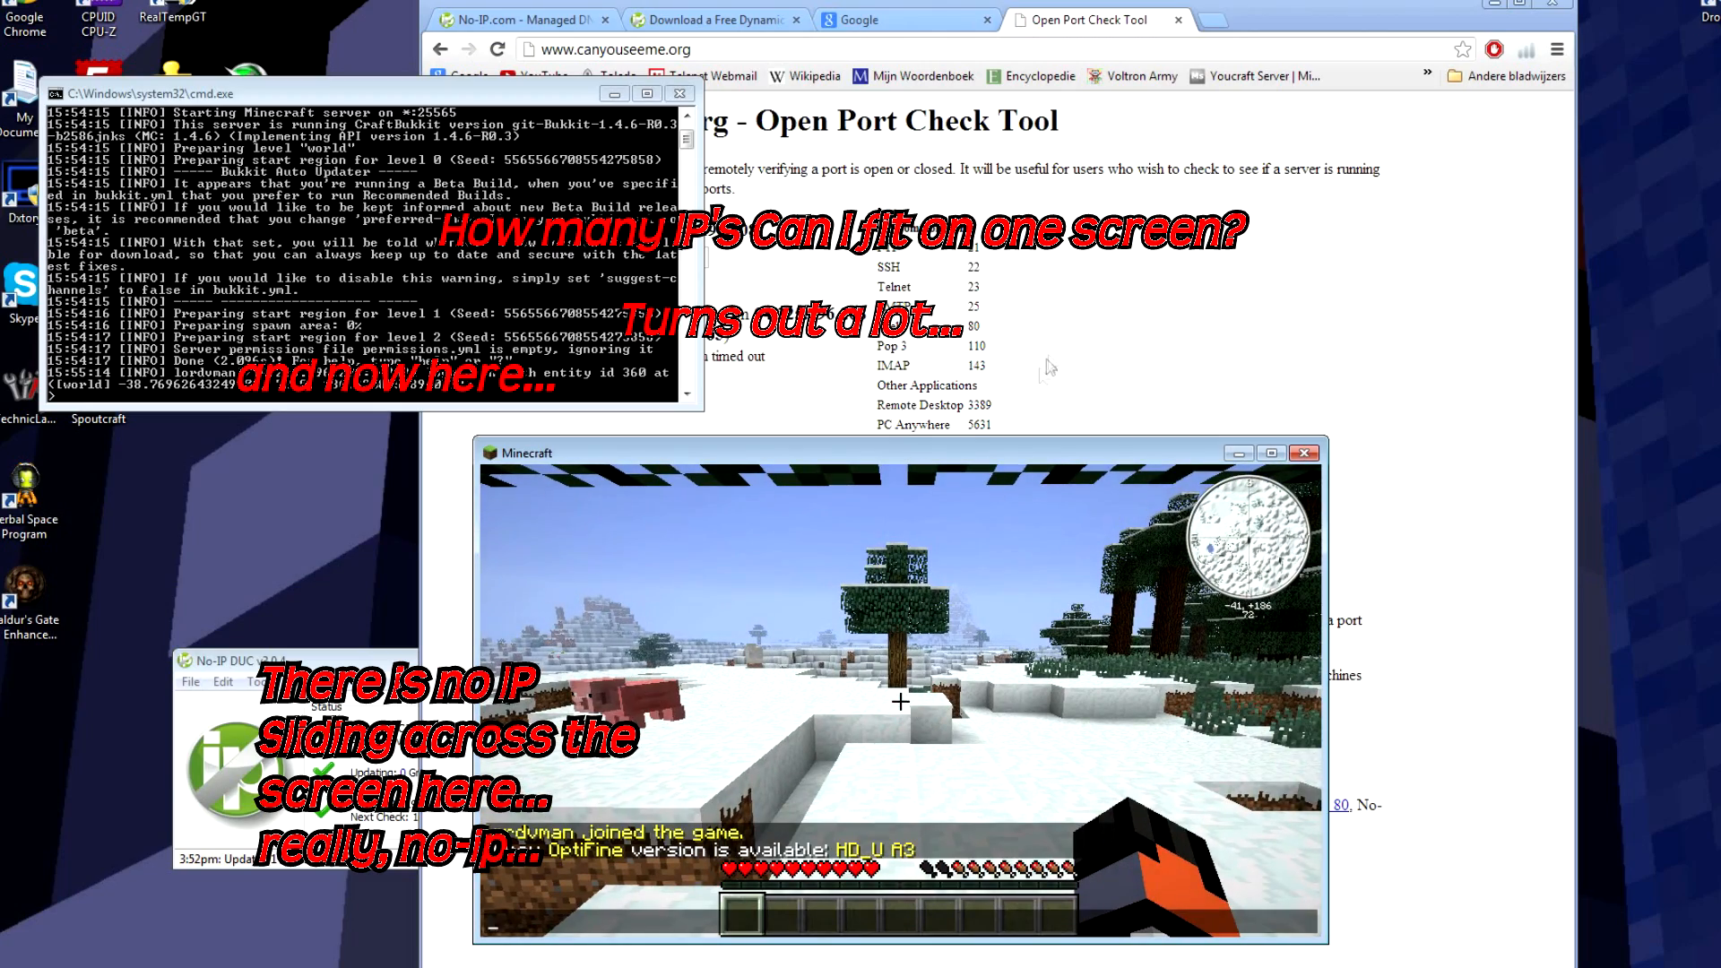
pyautogui.moveTo(1024, 458); pyautogui.dragTo(646, 470)
# Step: Dock the PortForward page into the main browser window and choose Dlink as the router brand
pyautogui.click(1170, 336)
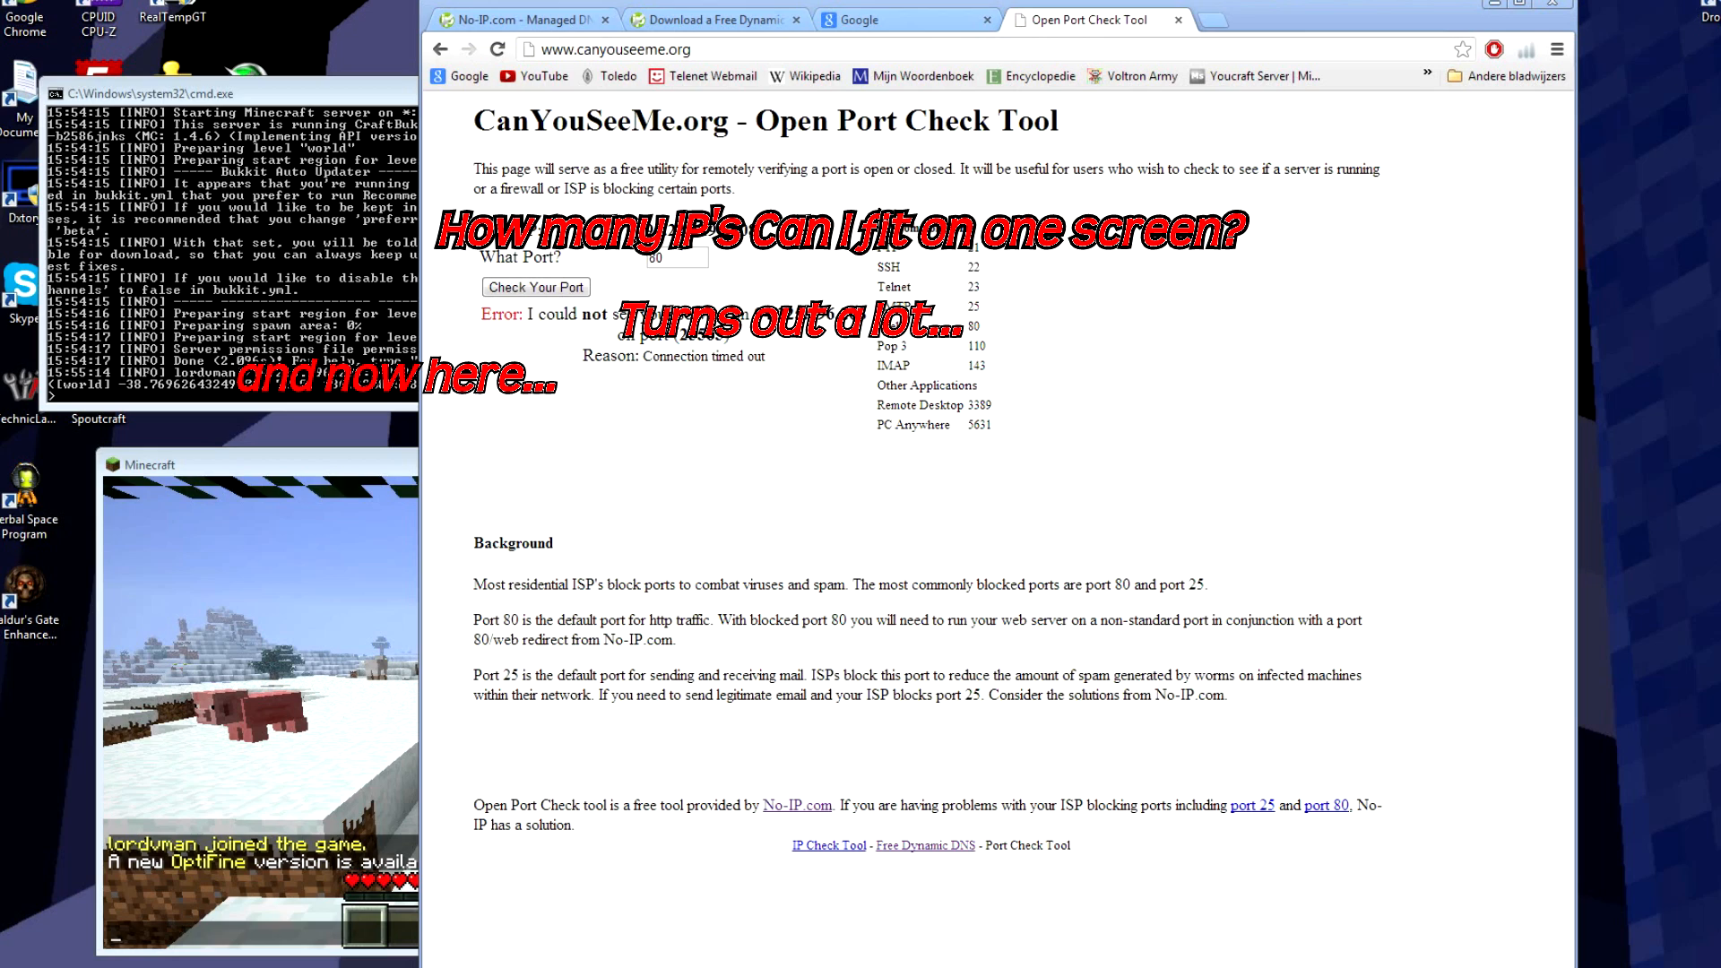
pyautogui.moveTo(2, 89); pyautogui.dragTo(1228, 37)
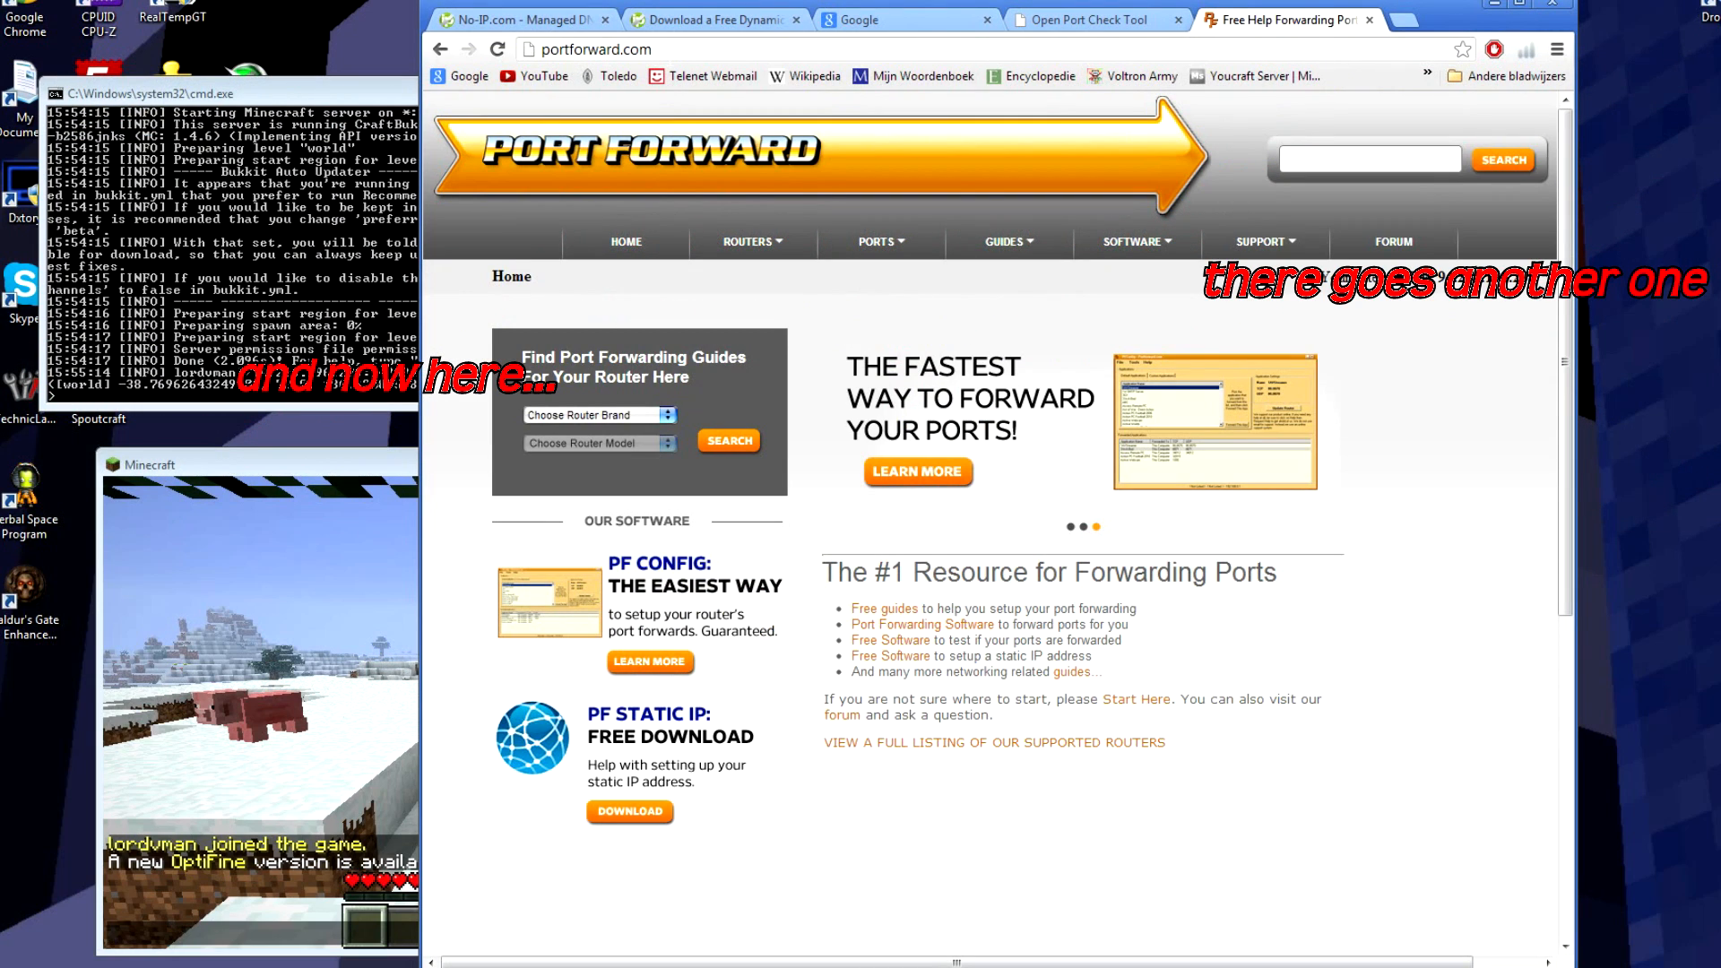
pyautogui.click(639, 416)
pyautogui.moveTo(667, 446)
pyautogui.mouseDown()
pyautogui.moveTo(668, 585)
pyautogui.moveTo(673, 483)
pyautogui.mouseUp()
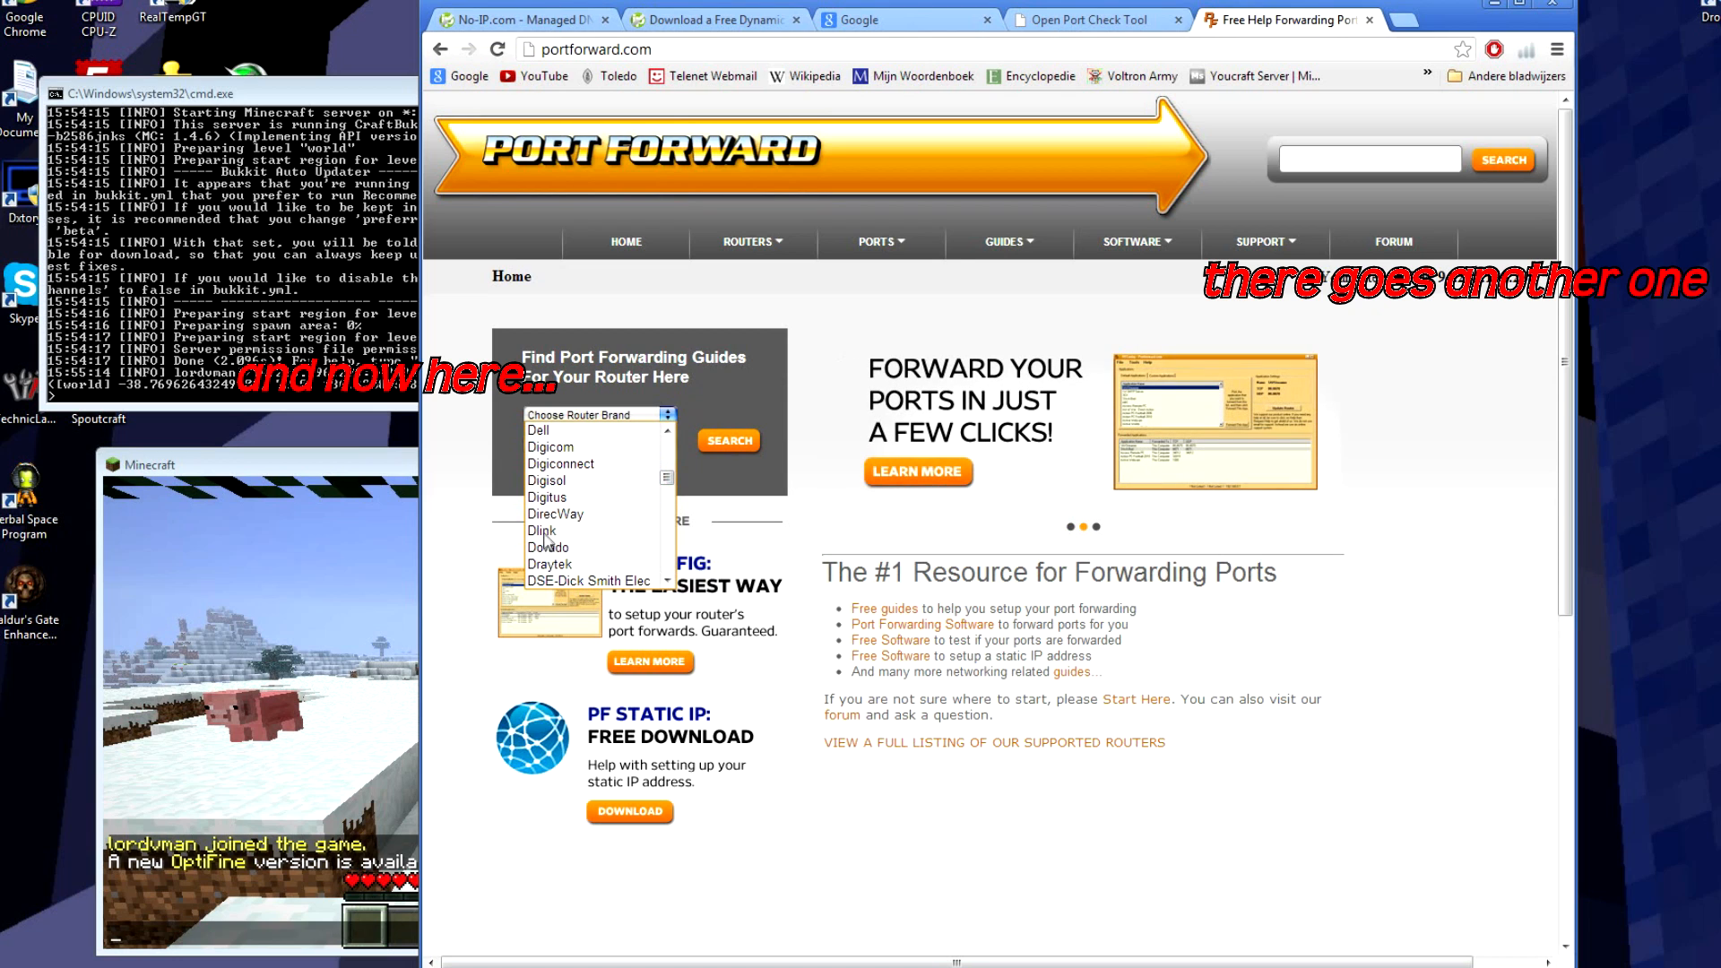
pyautogui.click(619, 549)
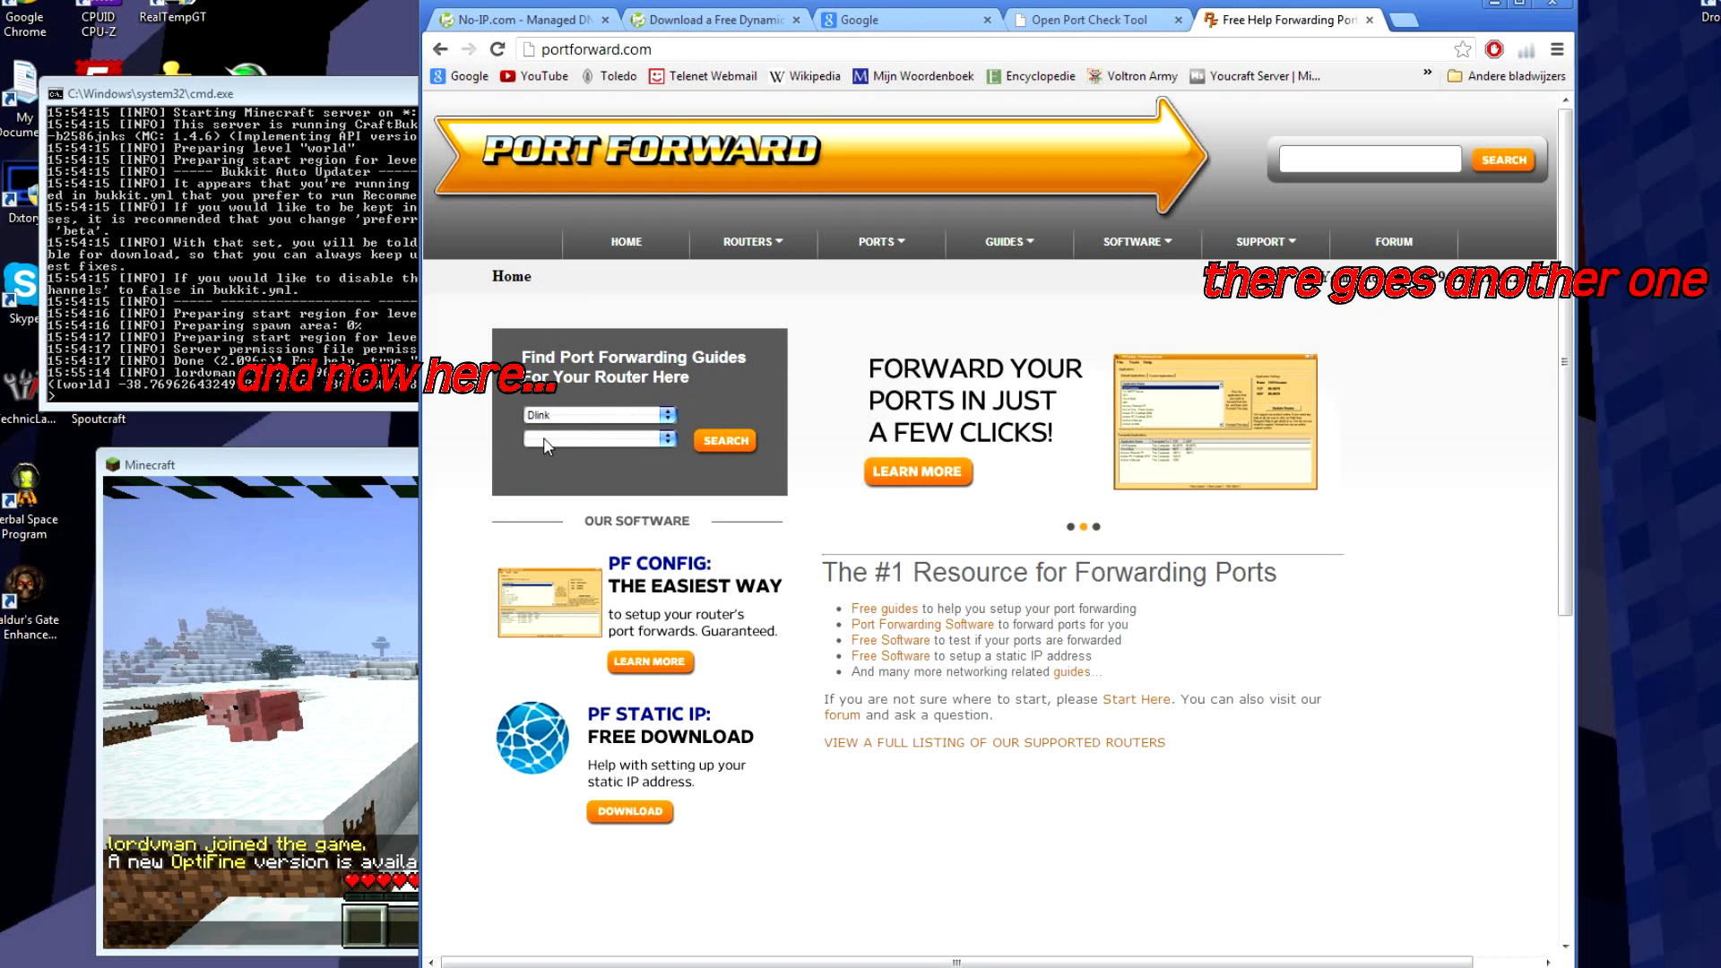
# Step: Pick the DIR-515 router model and search for its guides
pyautogui.click(605, 441)
pyautogui.moveTo(666, 474); pyautogui.dragTo(653, 531)
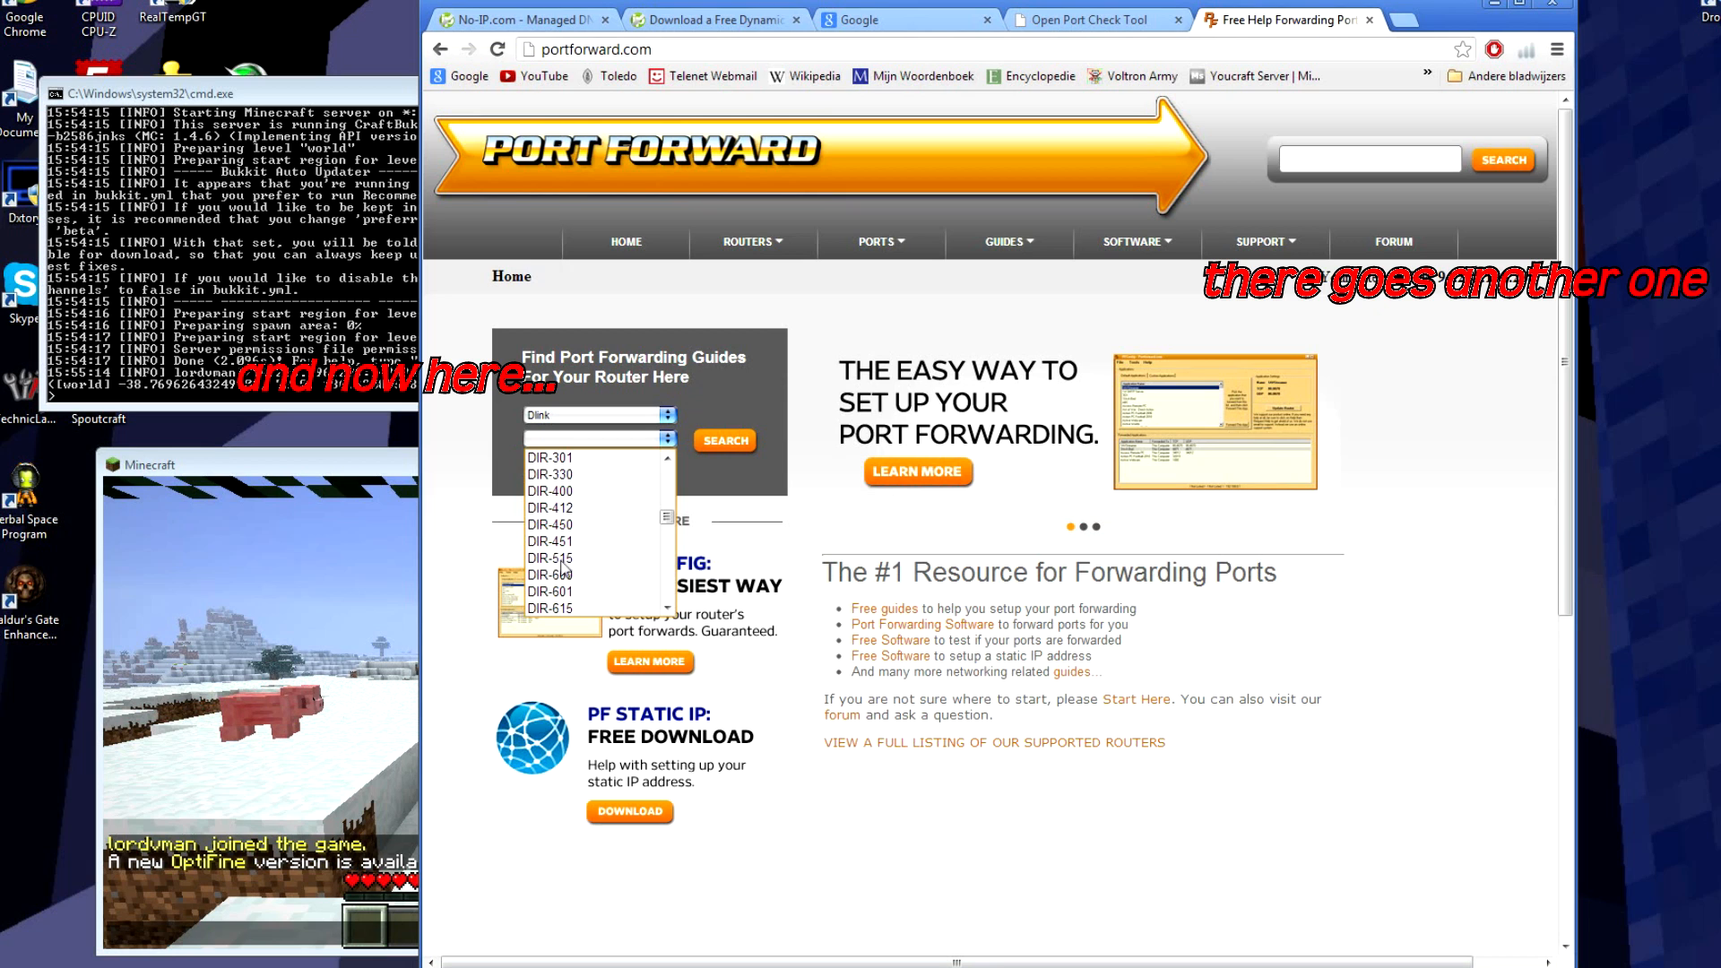
pyautogui.click(550, 557)
pyautogui.click(732, 445)
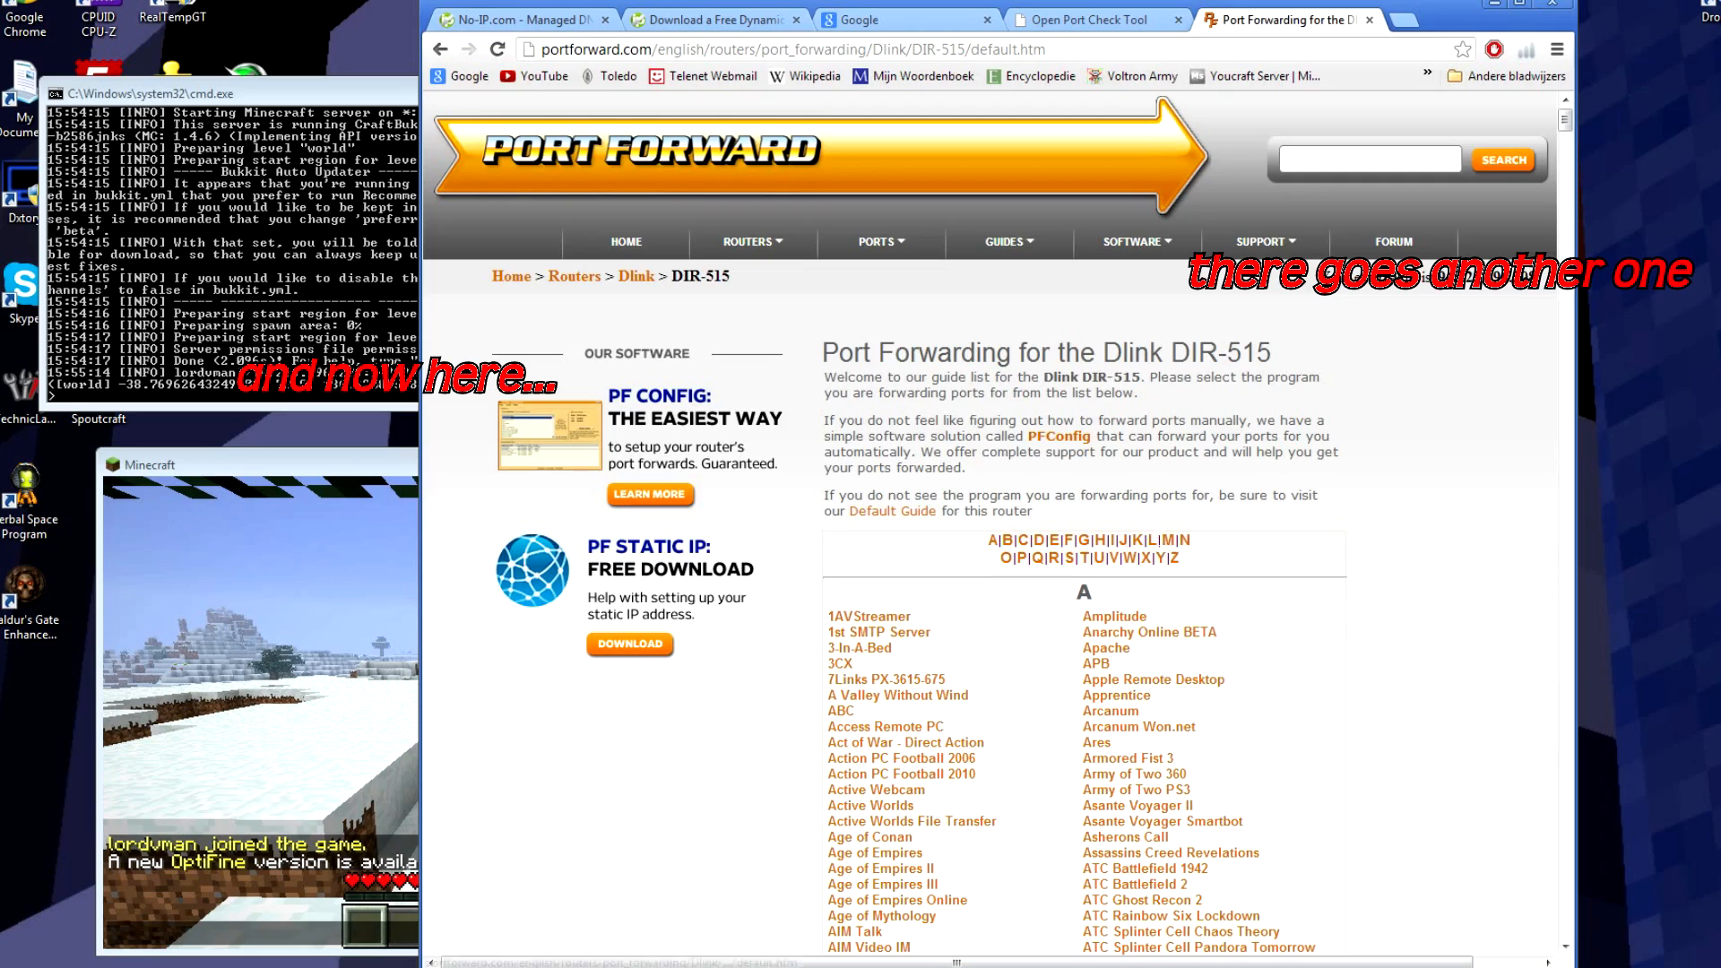
# Step: Open the Minecraft Server guide from the M section of the DIR-515 list
pyautogui.click(1167, 541)
pyautogui.click(900, 538)
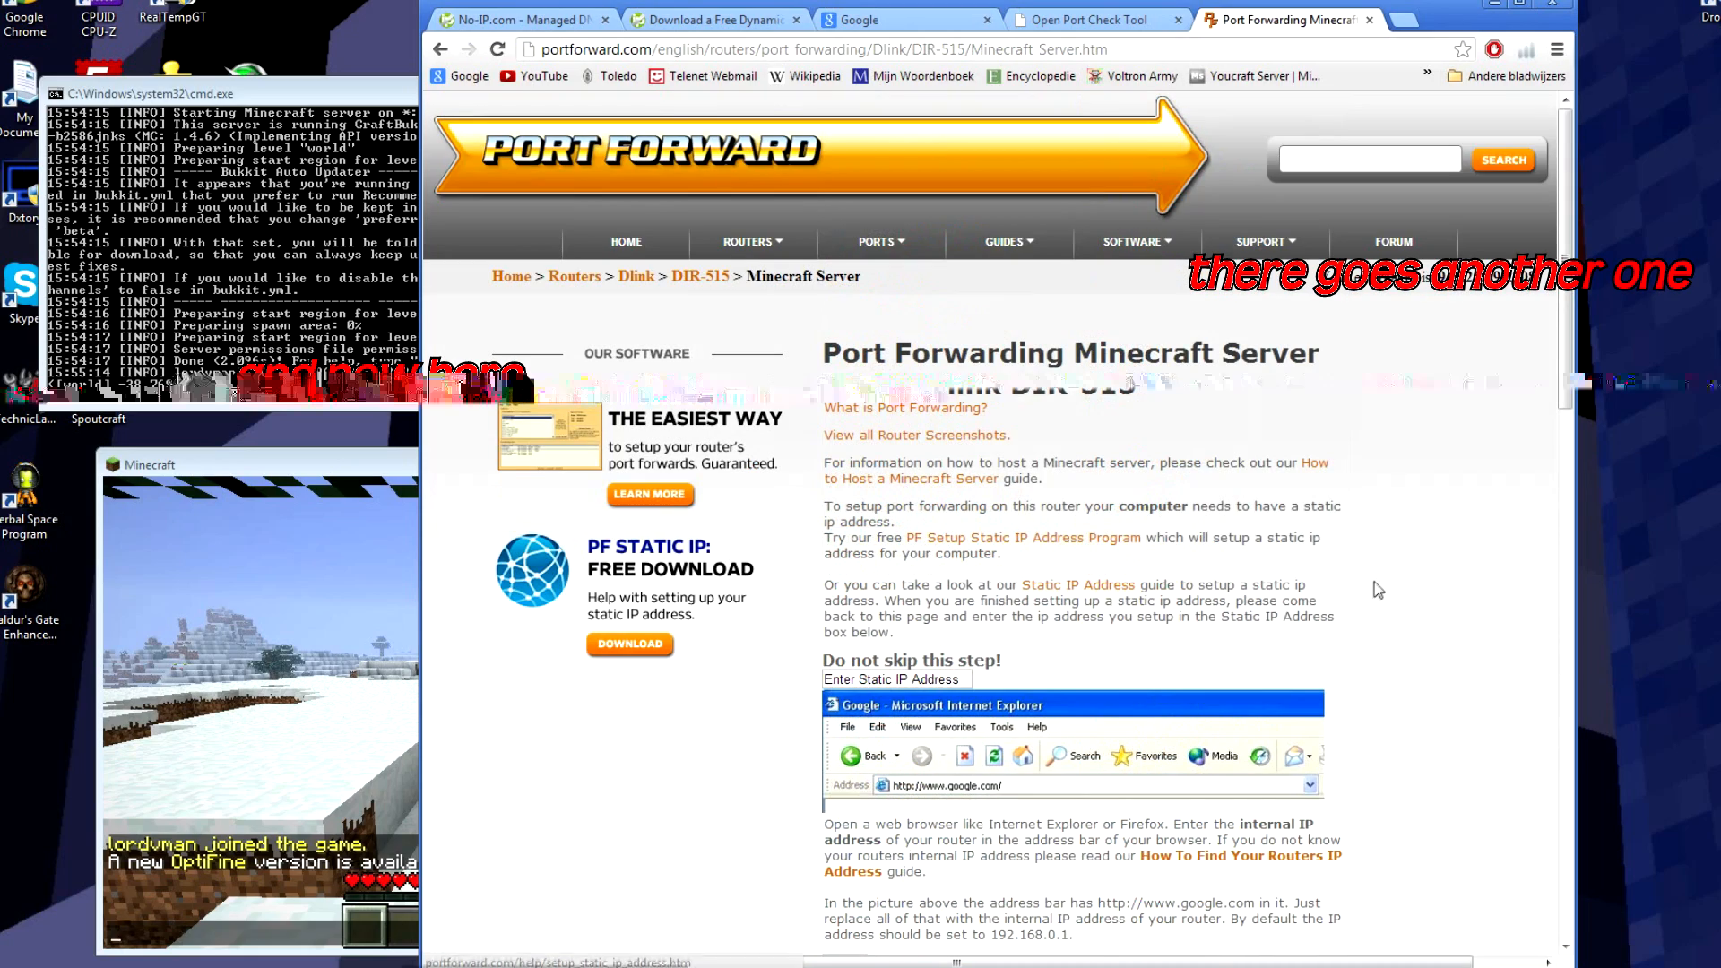
pyautogui.scroll(-3, 1559, 377)
pyautogui.moveTo(1560, 376); pyautogui.dragTo(1519, 301)
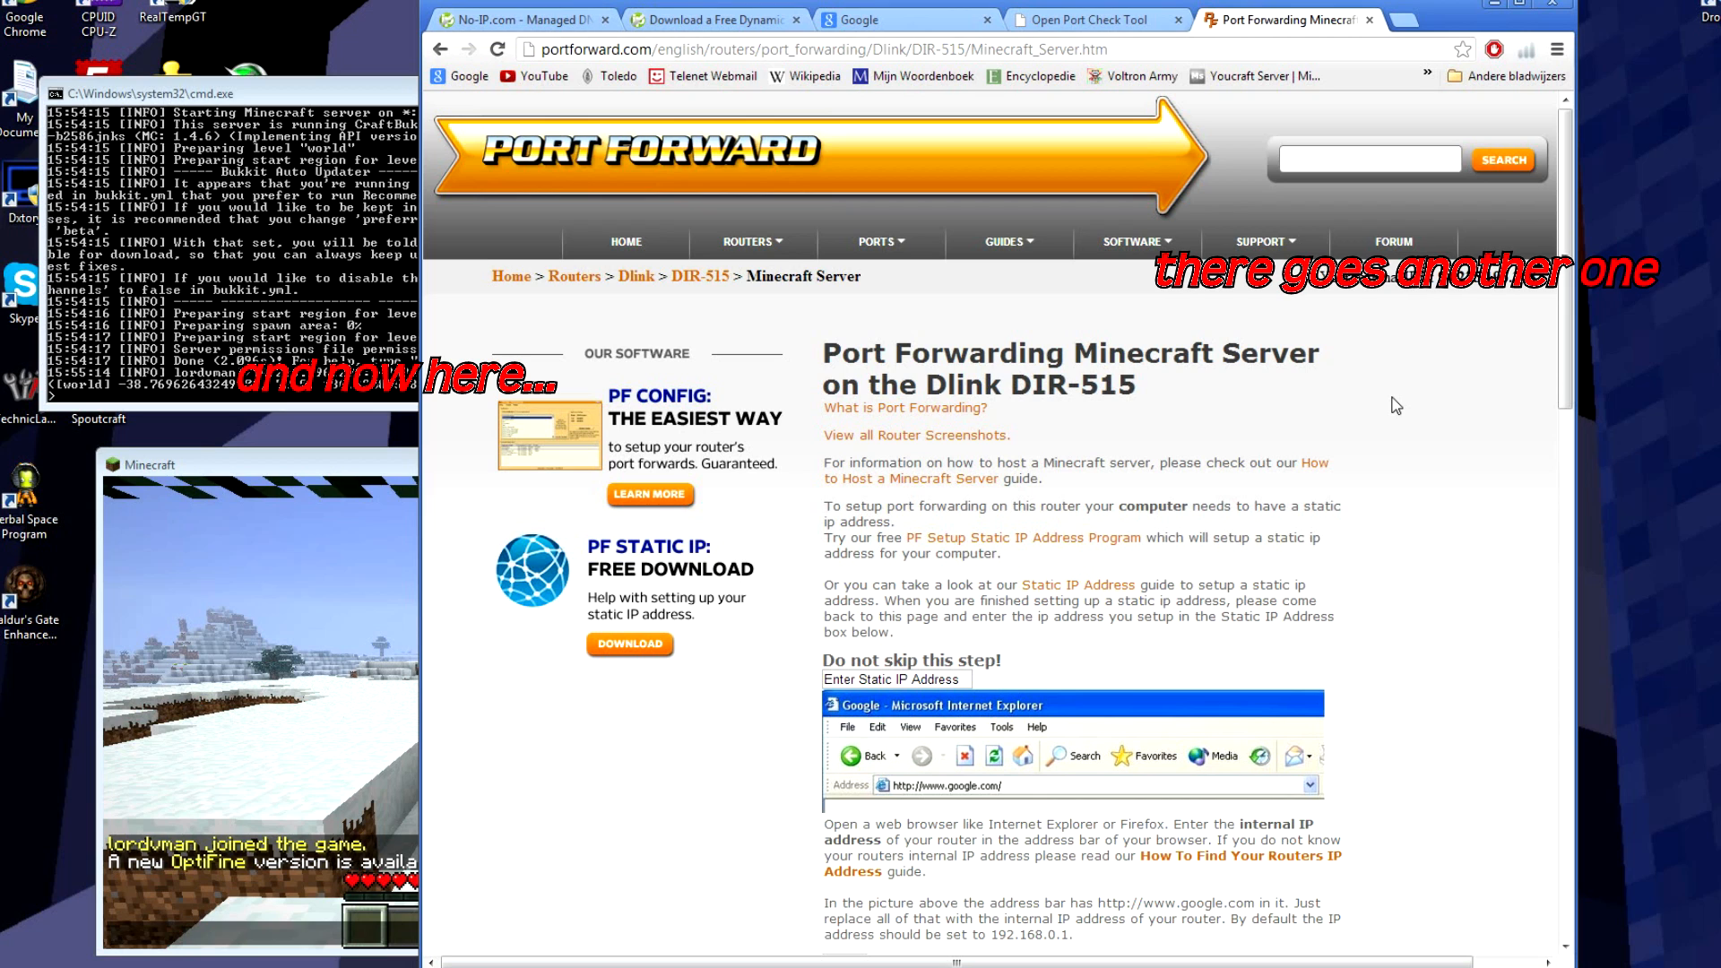
# Step: Scroll through the guide and bring up the Minecraft Wiki's Port forwarding section
pyautogui.scroll(-2, 1395, 405)
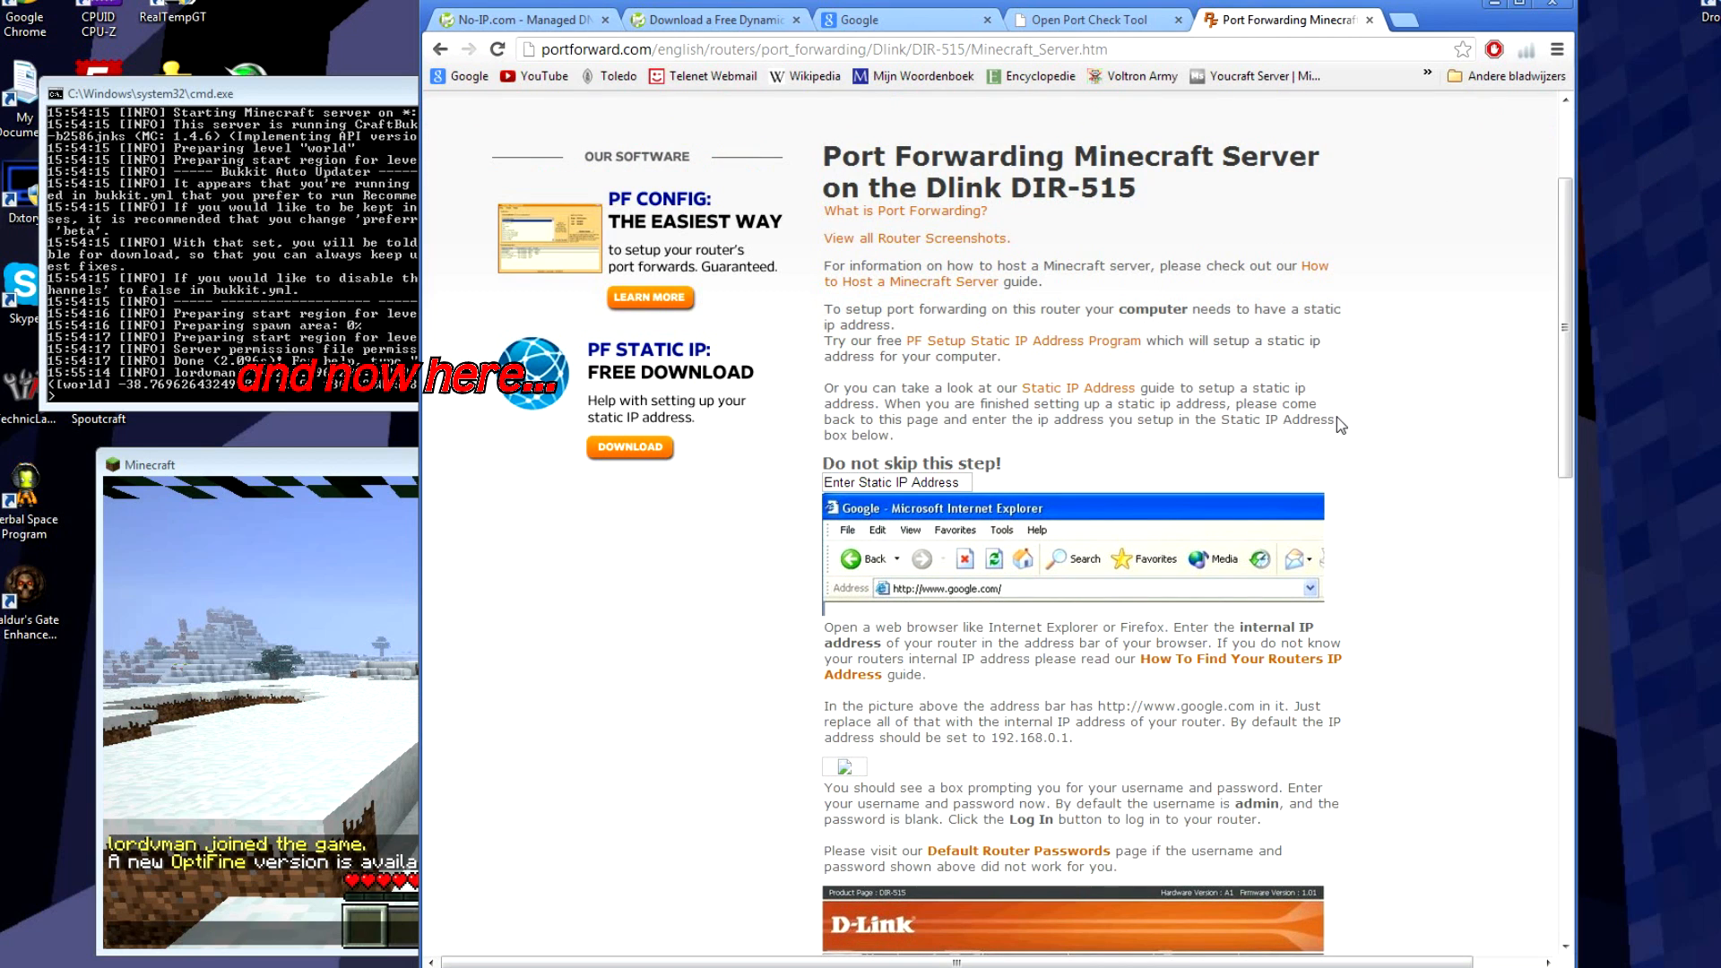
pyautogui.scroll(-7, 1308, 466)
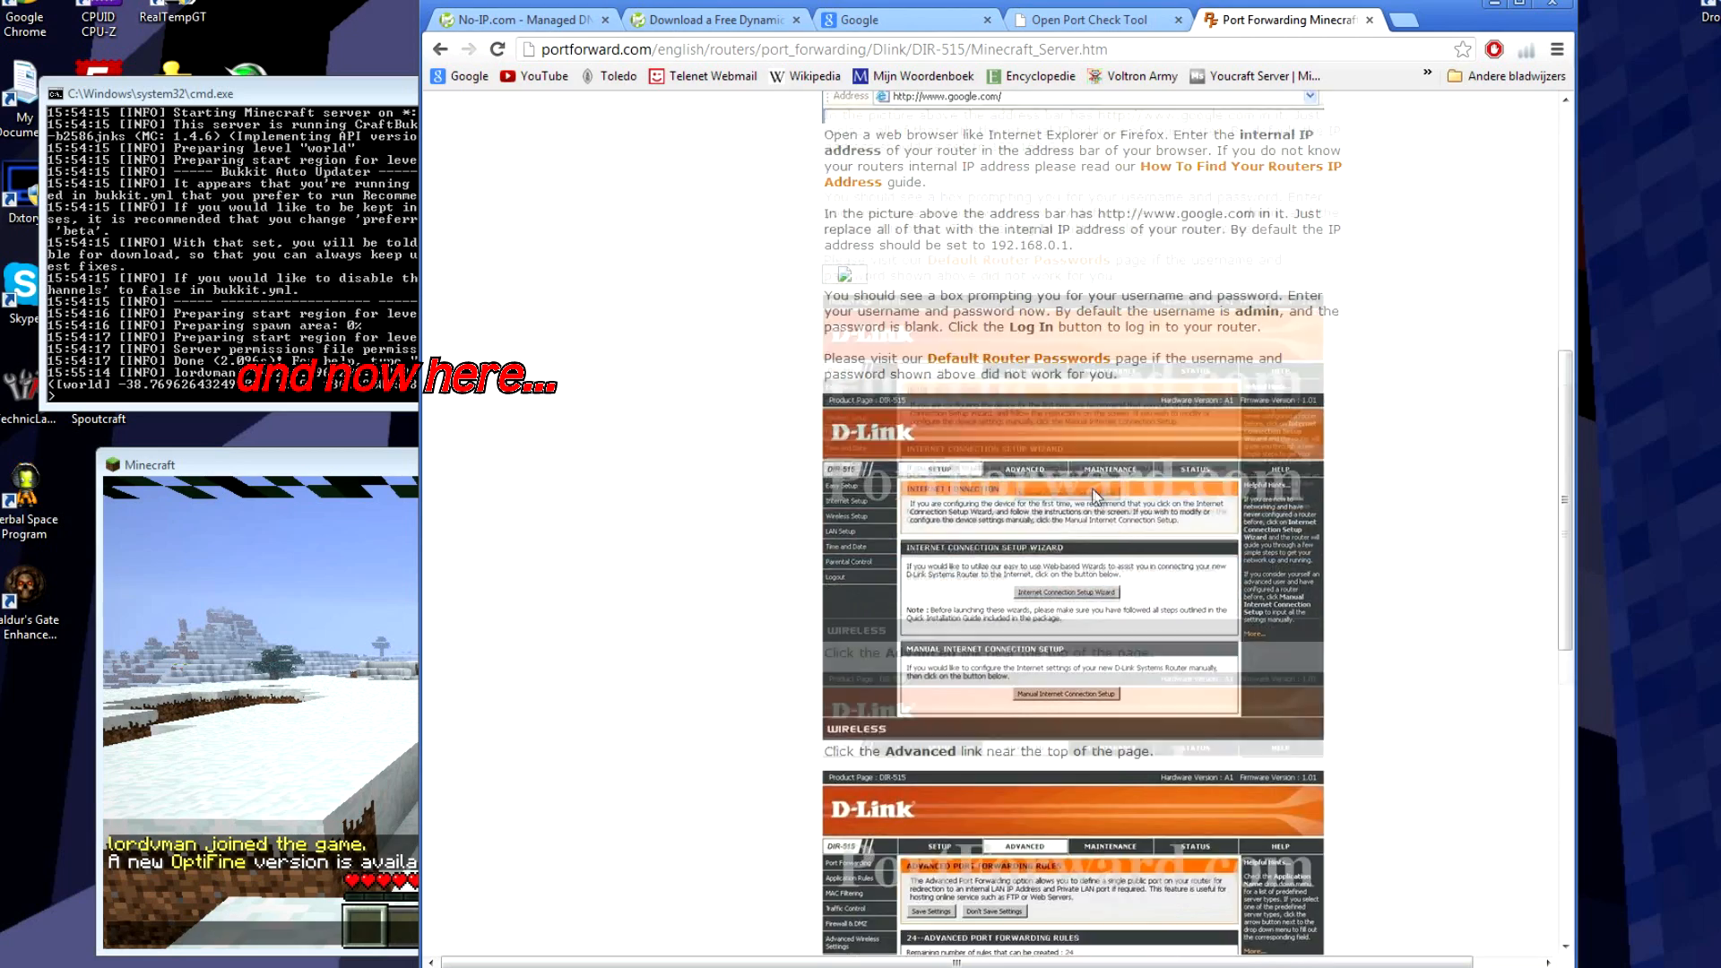
pyautogui.scroll(-7, 1293, 523)
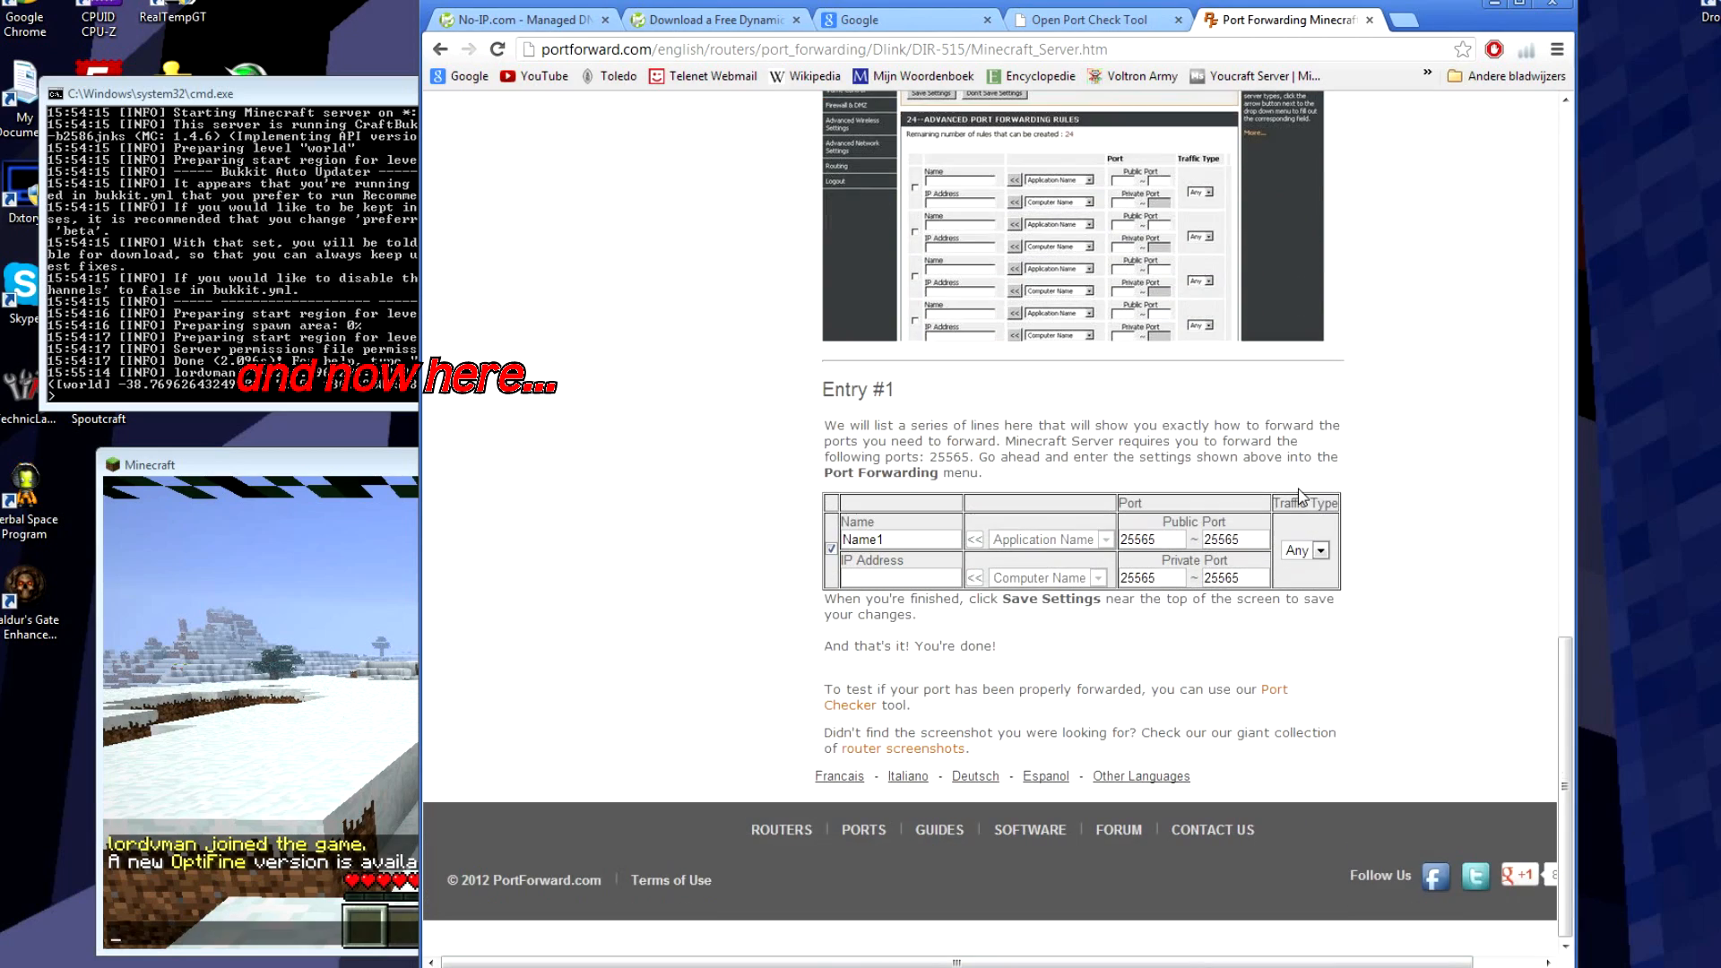
pyautogui.moveTo(1564, 749); pyautogui.dragTo(1509, 293)
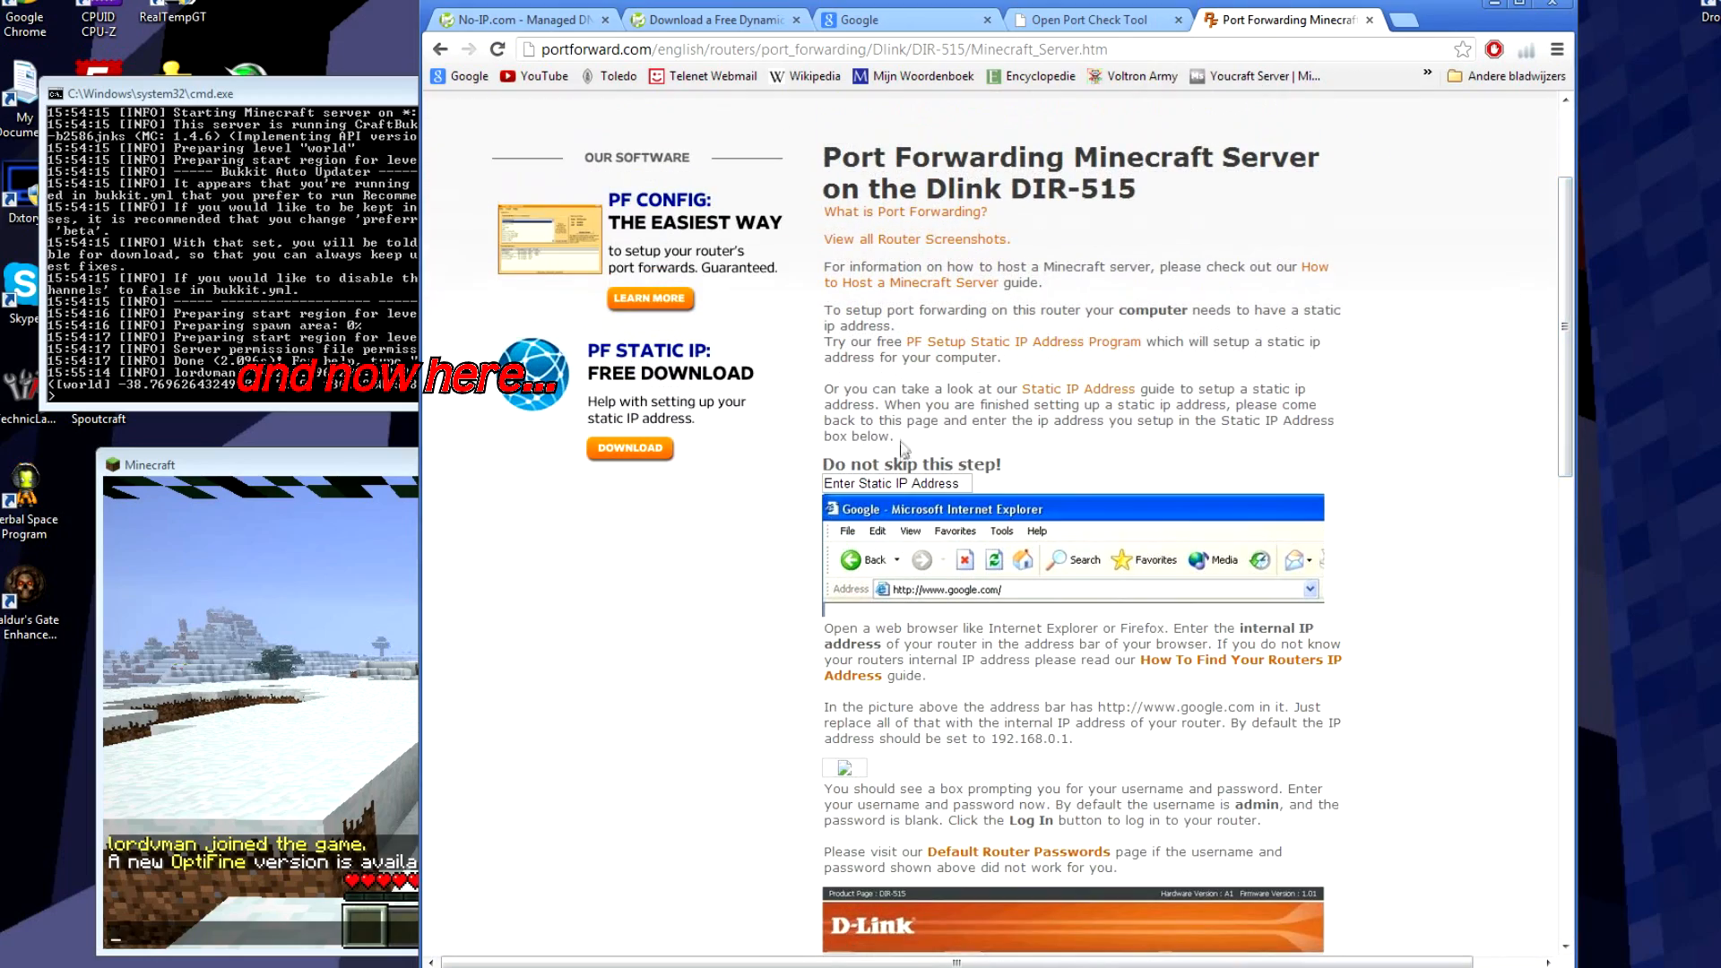
pyautogui.moveTo(828, 487); pyautogui.dragTo(983, 490)
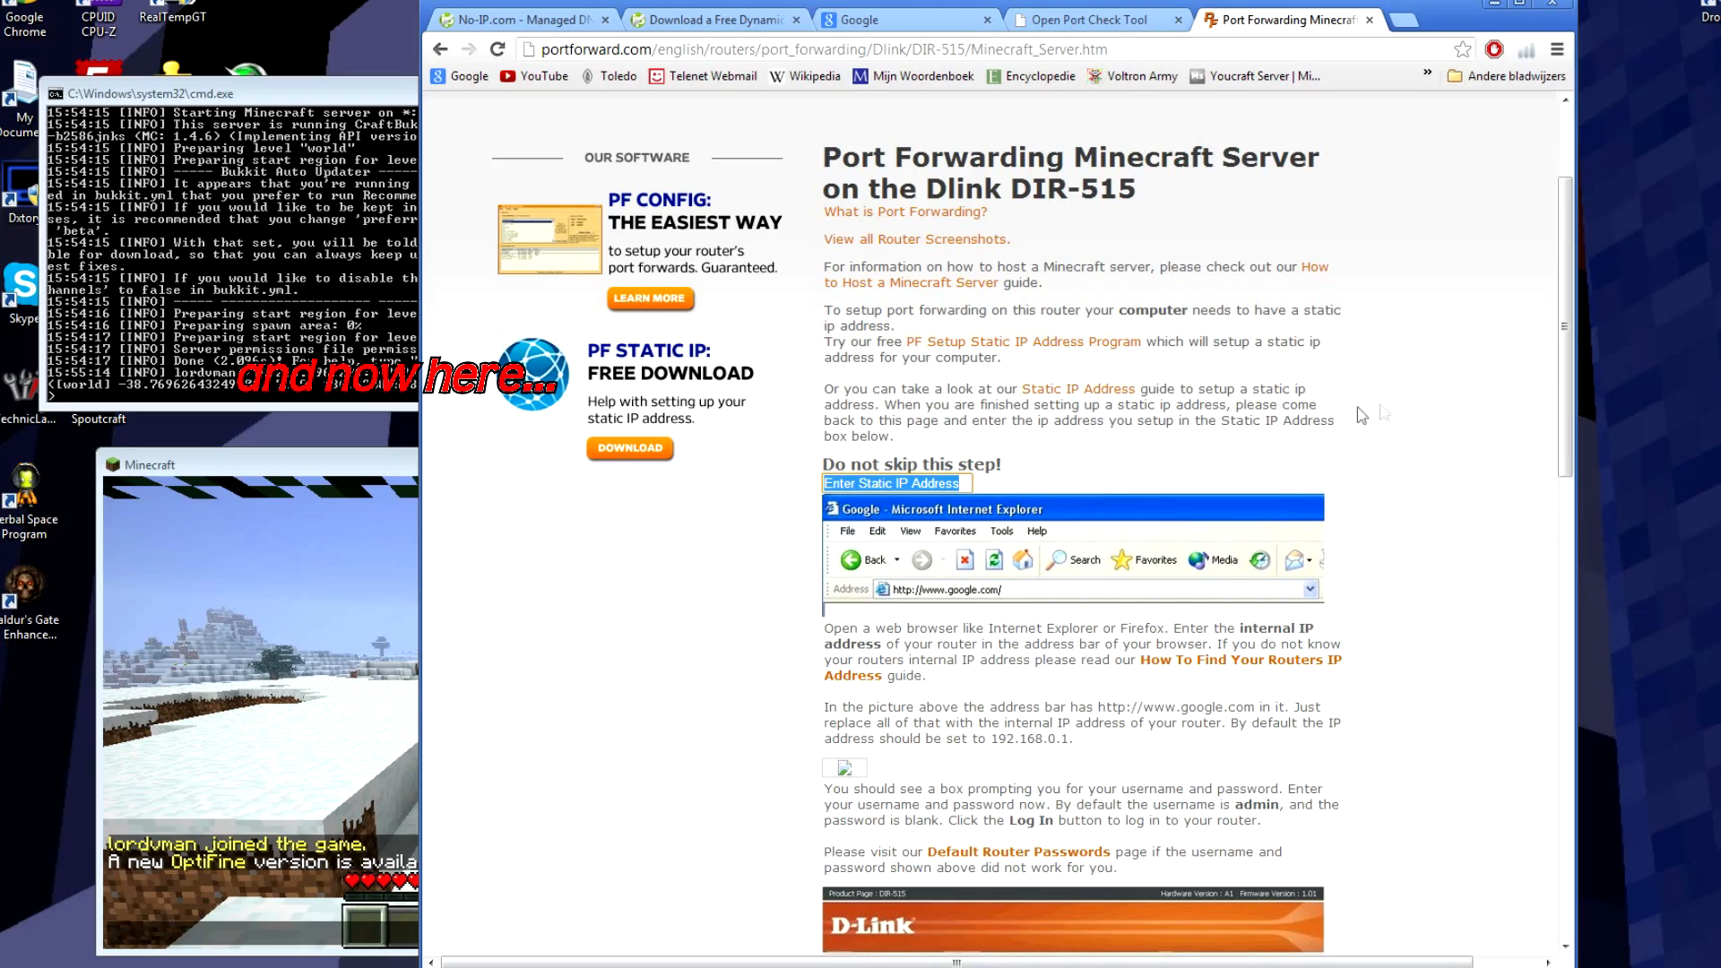
pyautogui.moveTo(1563, 296); pyautogui.dragTo(1539, 370)
pyautogui.scroll(2, 1425, 406)
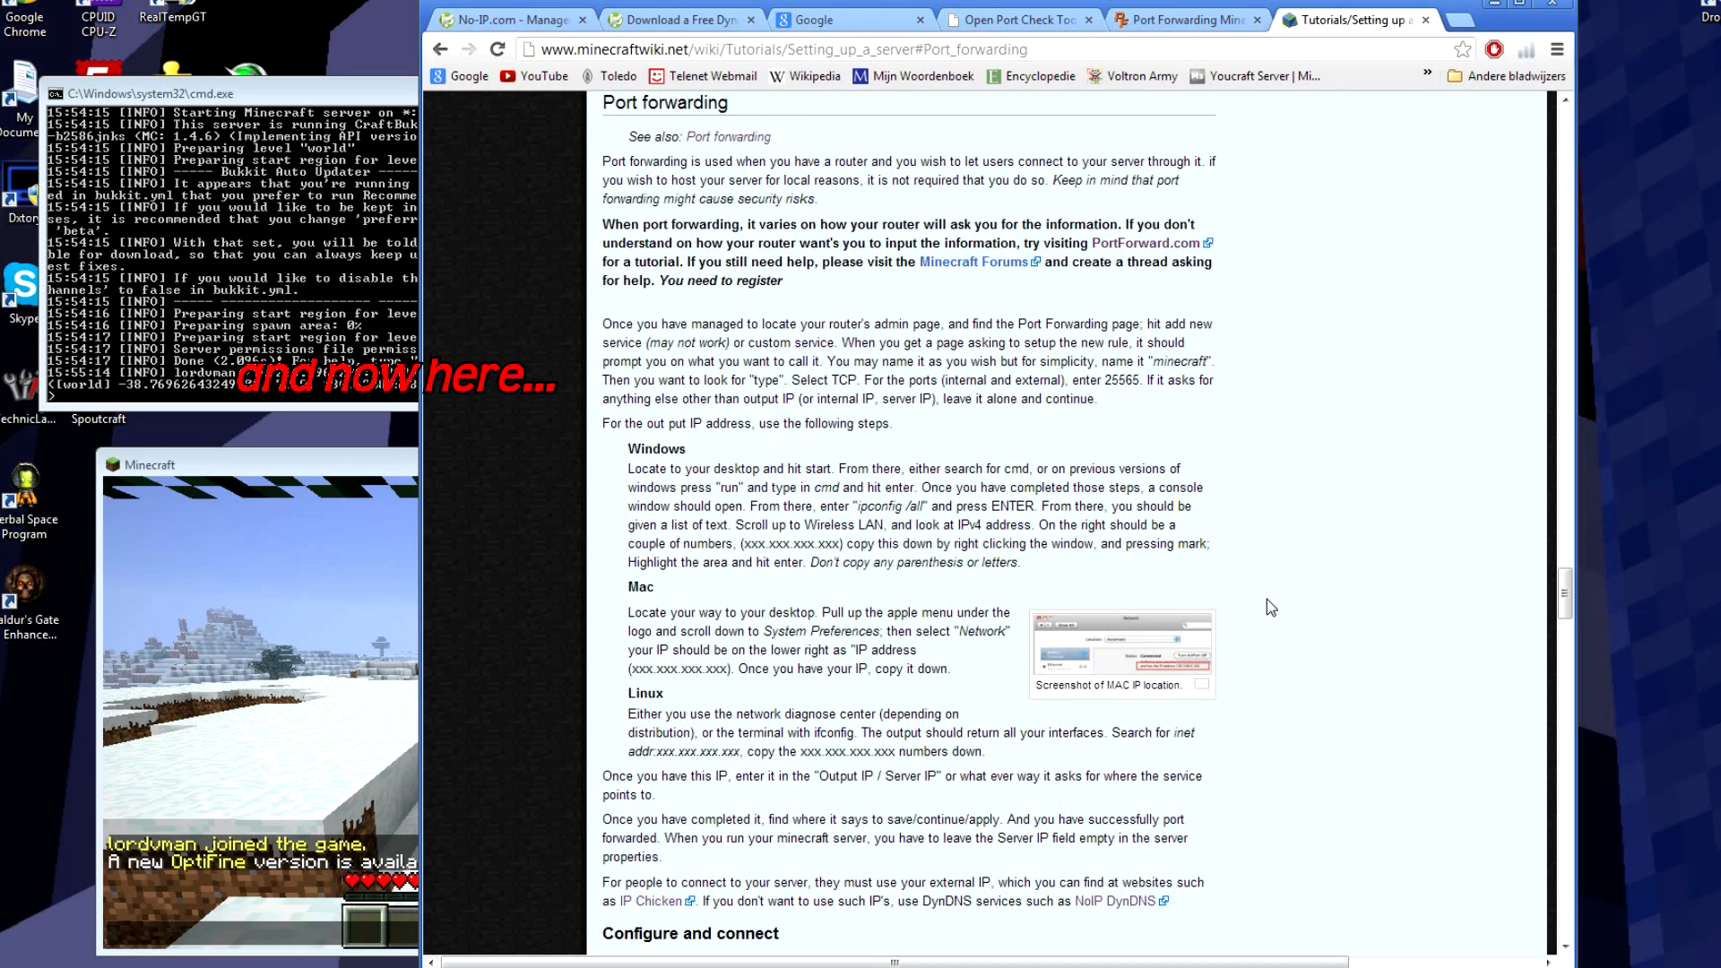
# Step: Highlight the Windows, Mac and Linux IP instructions, then return to the PortForward guide tab
pyautogui.moveTo(625, 448); pyautogui.dragTo(1020, 747)
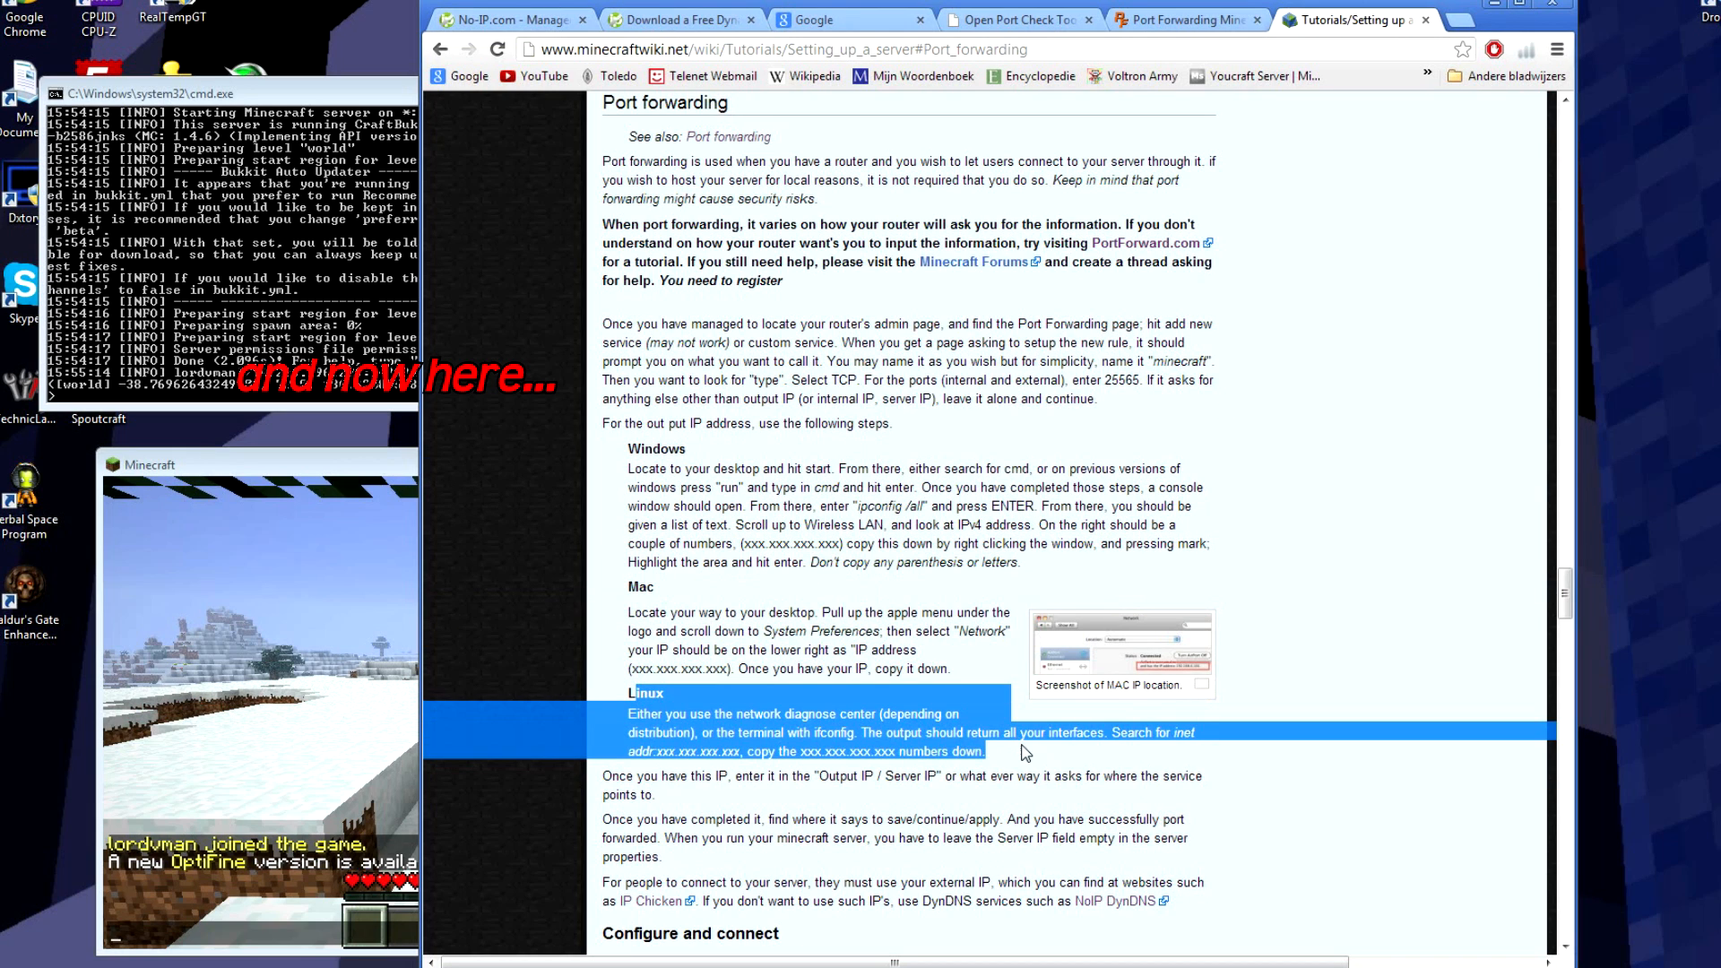
pyautogui.click(1021, 748)
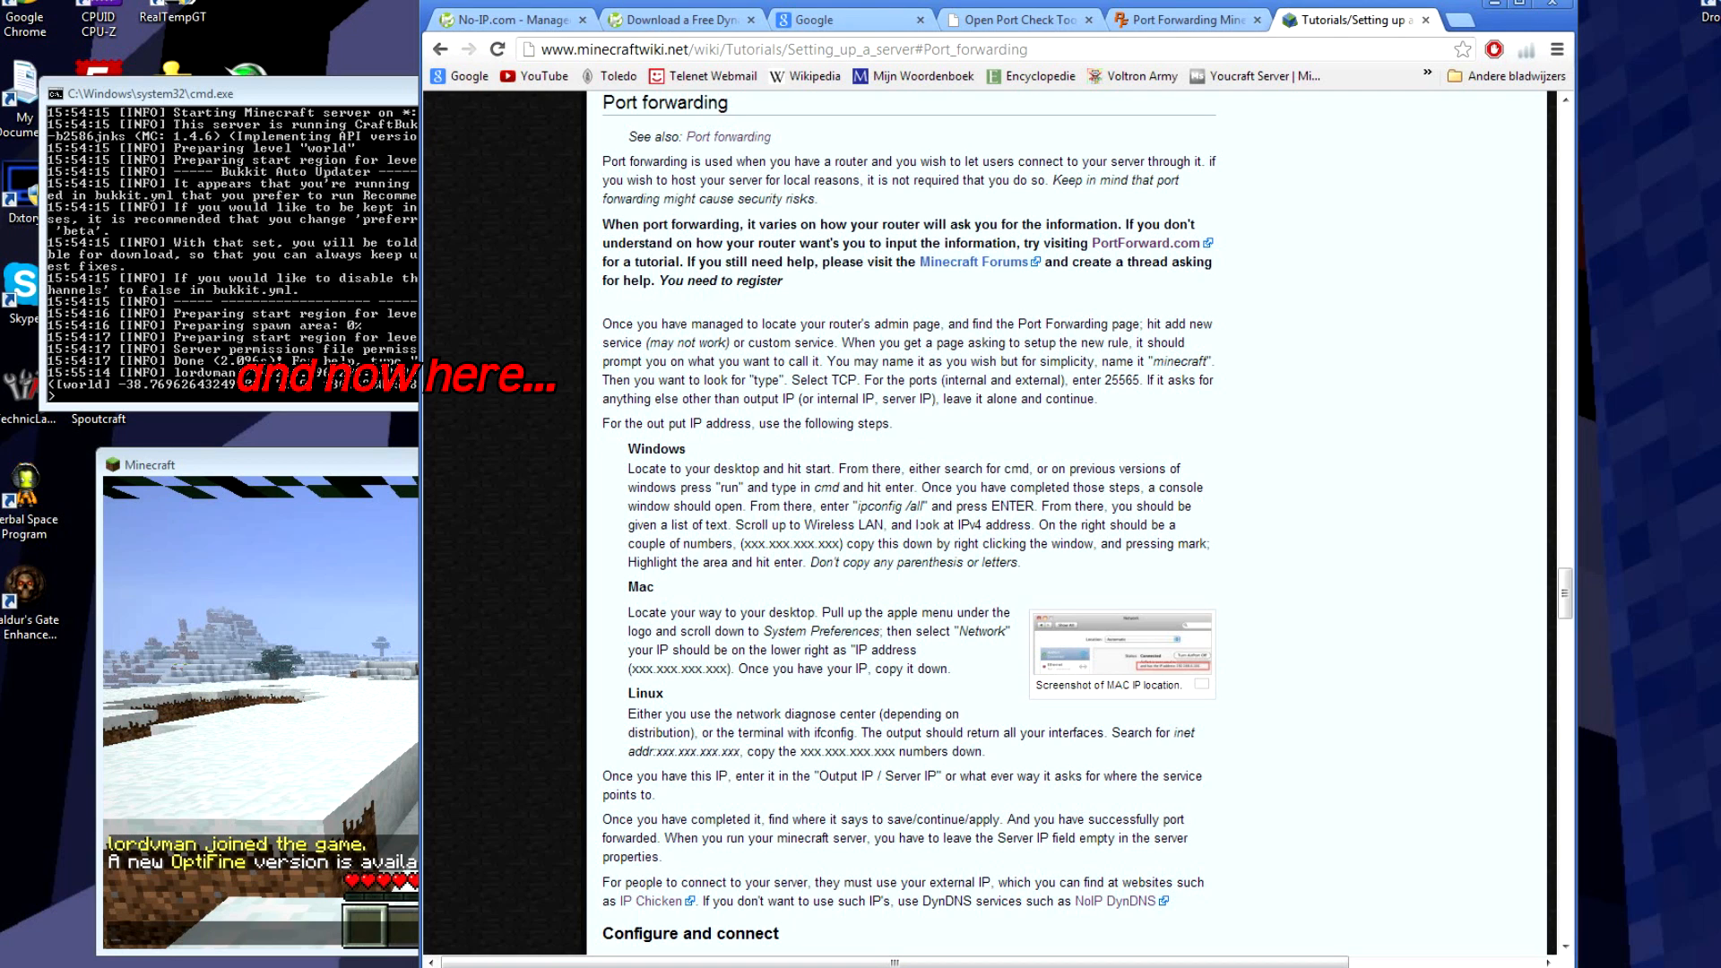
pyautogui.click(1153, 25)
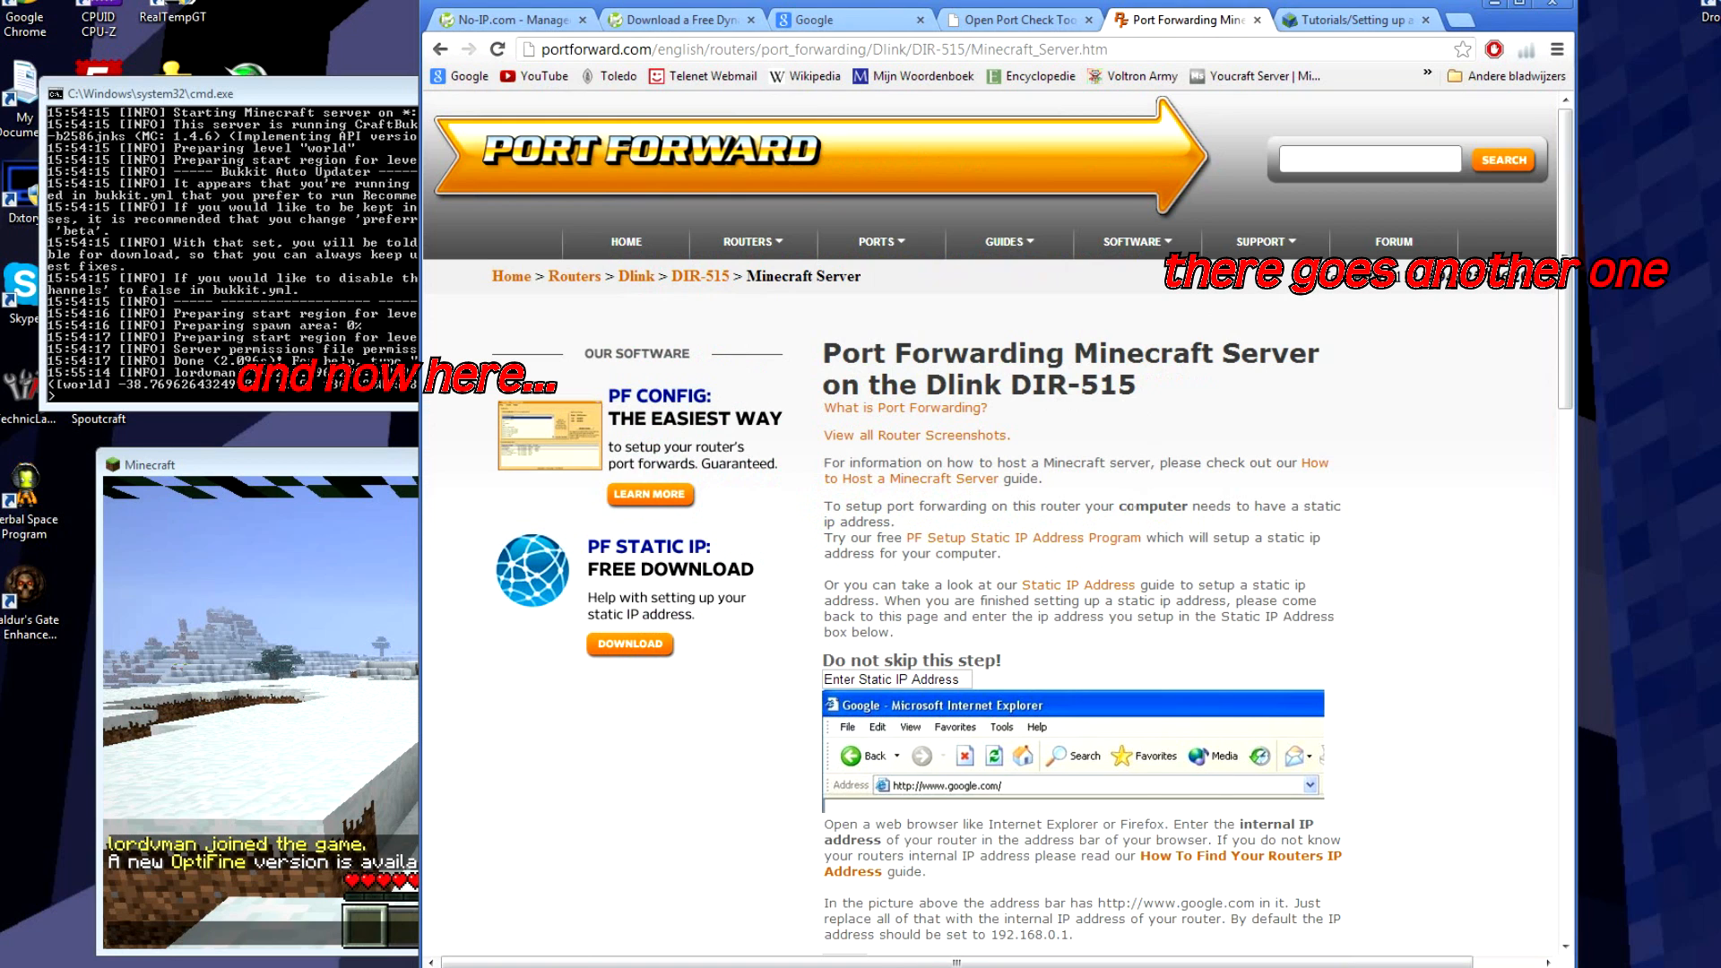